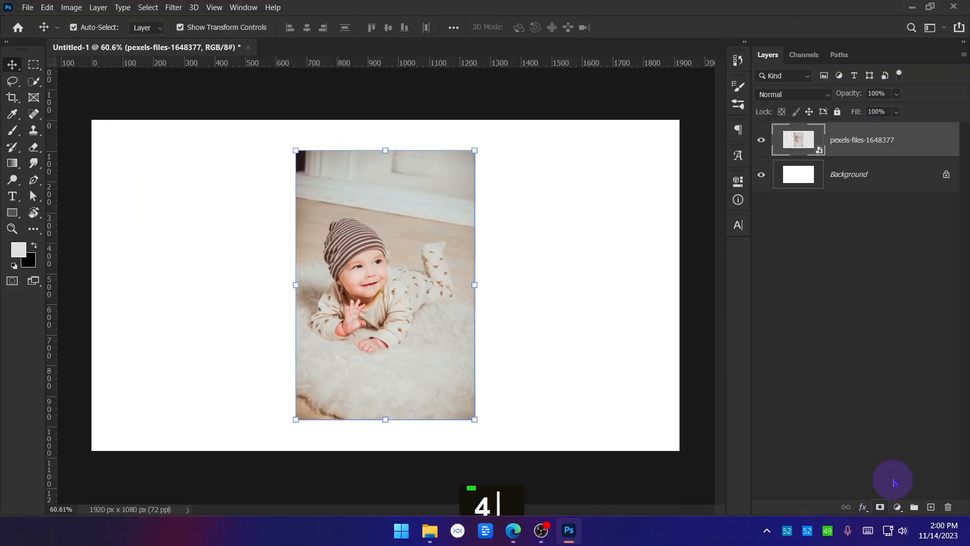
pyautogui.hotkey('ctrl', 'alt', 'g')
pyautogui.moveTo(867, 124)
pyautogui.mouseDown()
pyautogui.moveTo(828, 154)
pyautogui.moveTo(872, 151)
pyautogui.mouseUp()
pyautogui.click(947, 493)
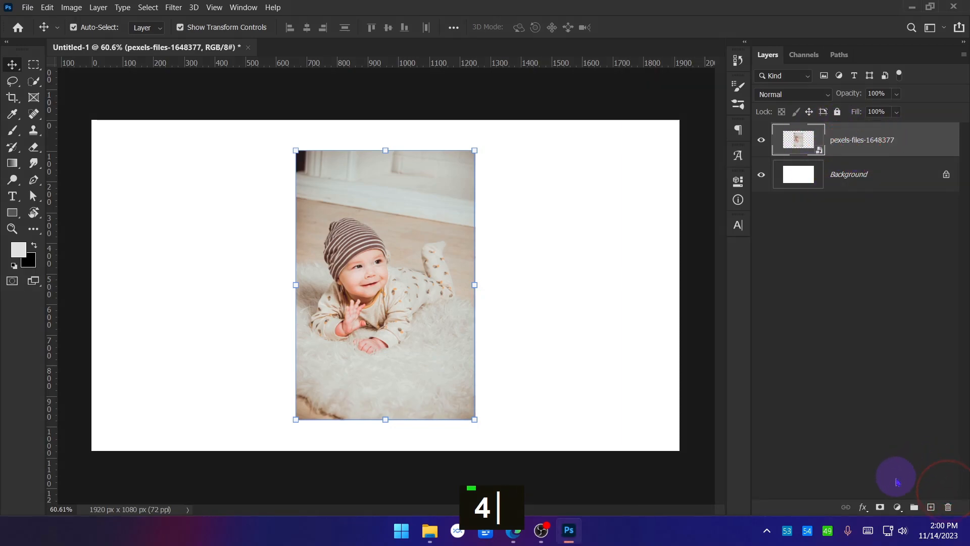
# Add a layer mask to the baby photo layer and alternate between its image and mask thumbnails, leaving the mask active
pyautogui.click(880, 507)
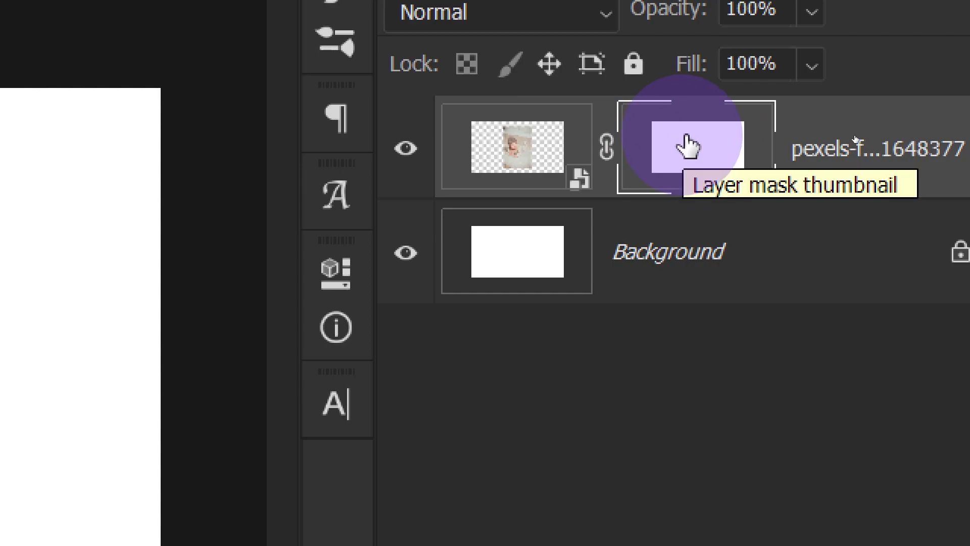
pyautogui.click(517, 150)
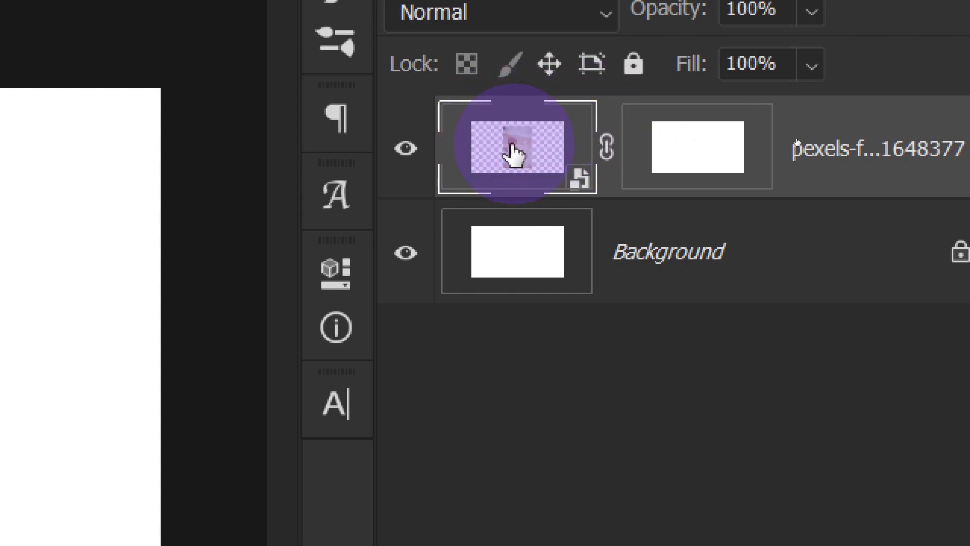
pyautogui.click(704, 156)
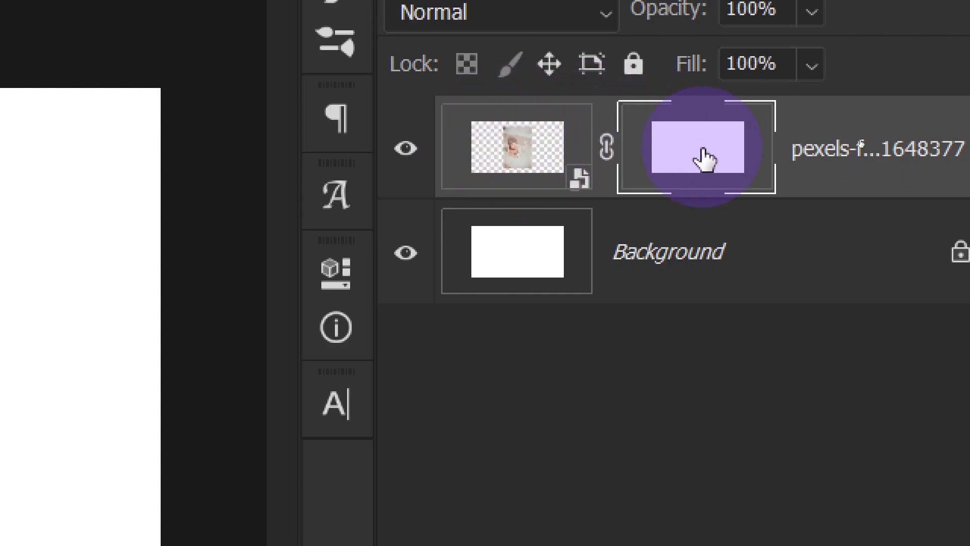
pyautogui.click(541, 147)
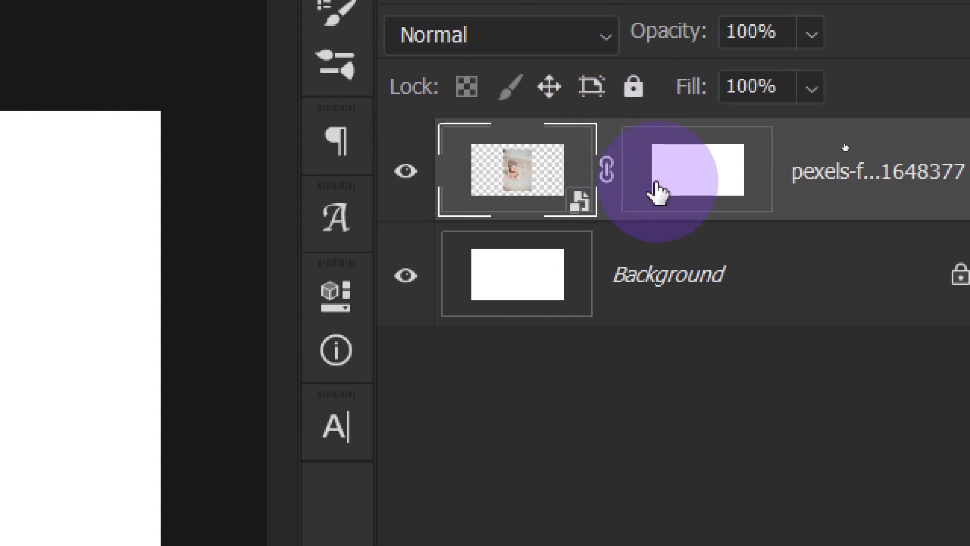
pyautogui.click(712, 187)
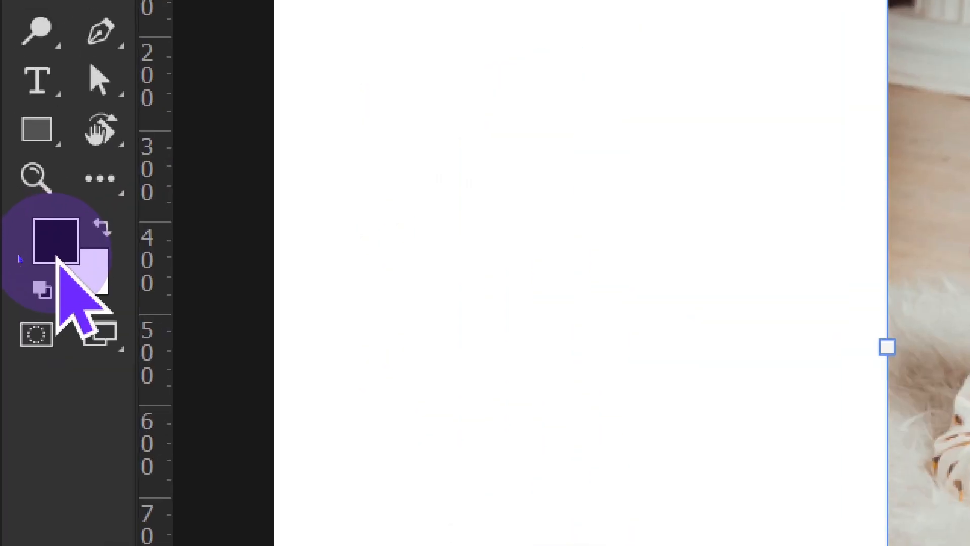
# Set the foreground color to pure black by giving R, G and B a value of 0
pyautogui.click(15, 265)
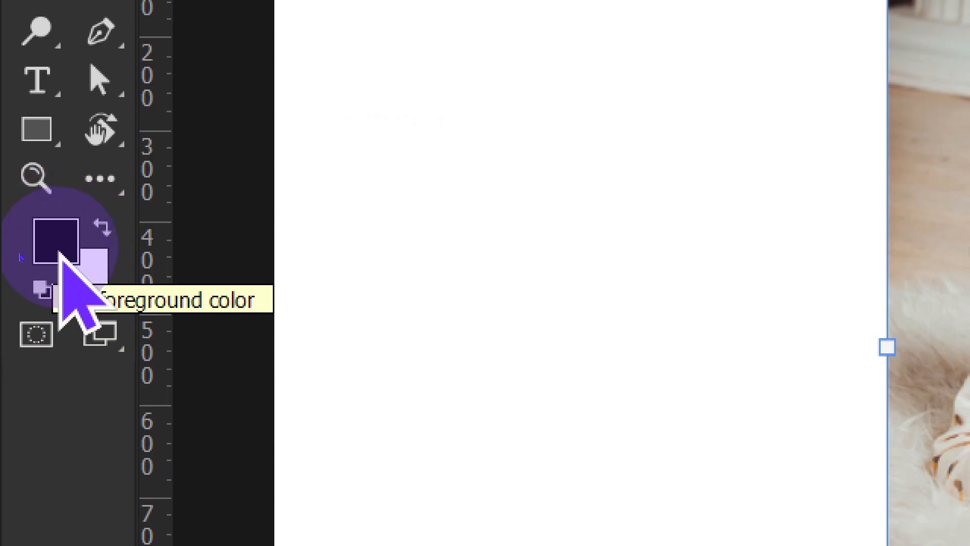
pyautogui.press('d')
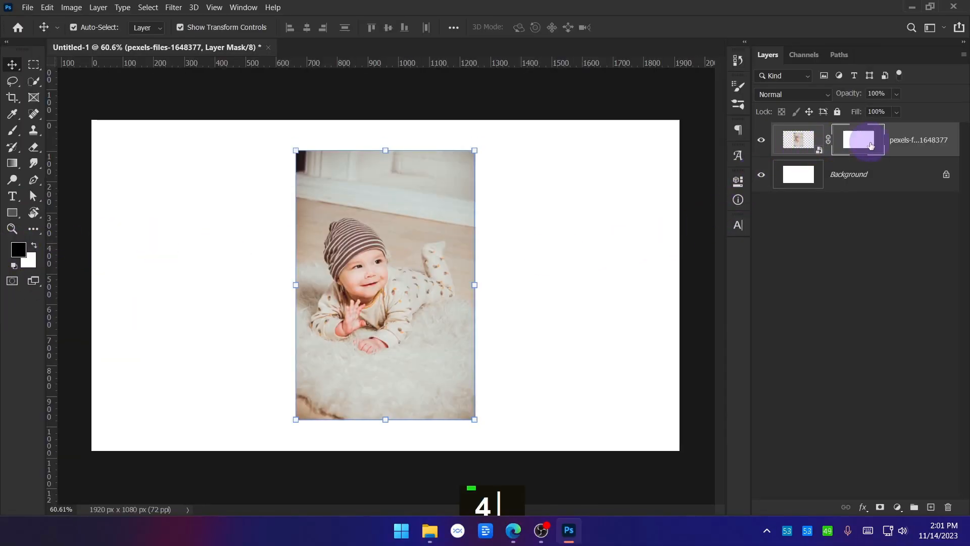
pyautogui.click(18, 251)
pyautogui.moveTo(738, 210); pyautogui.dragTo(644, 162)
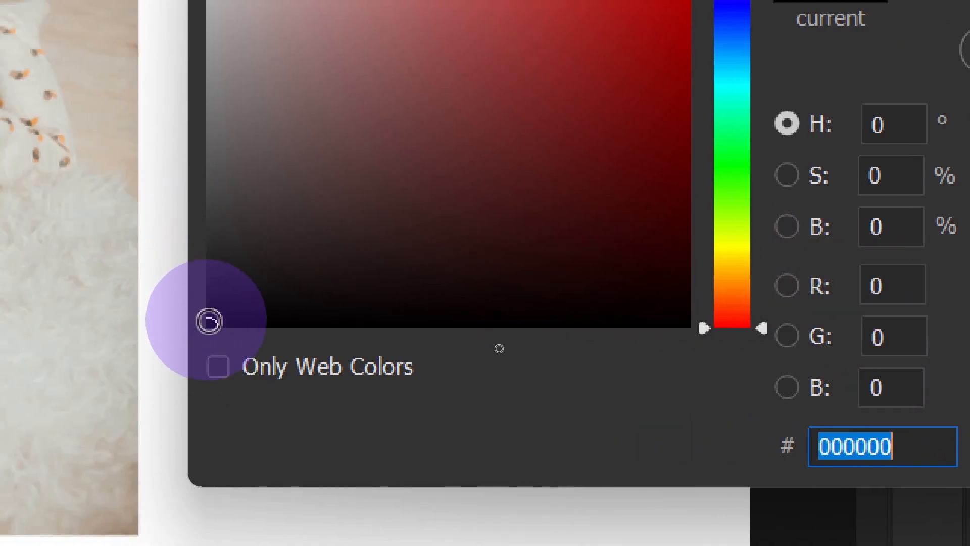
pyautogui.moveTo(209, 321); pyautogui.dragTo(208, 308)
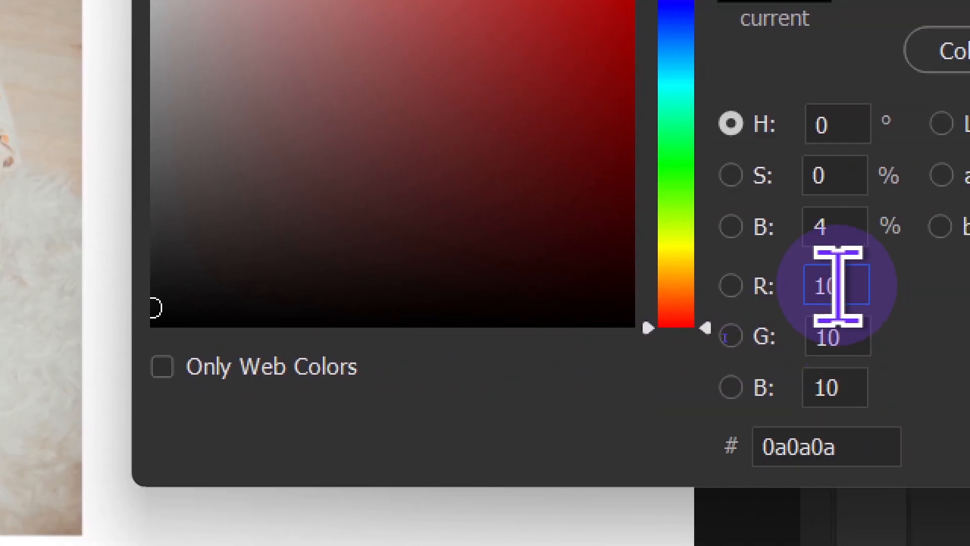
pyautogui.doubleClick(823, 284)
pyautogui.write('0')
pyautogui.press('Tab')
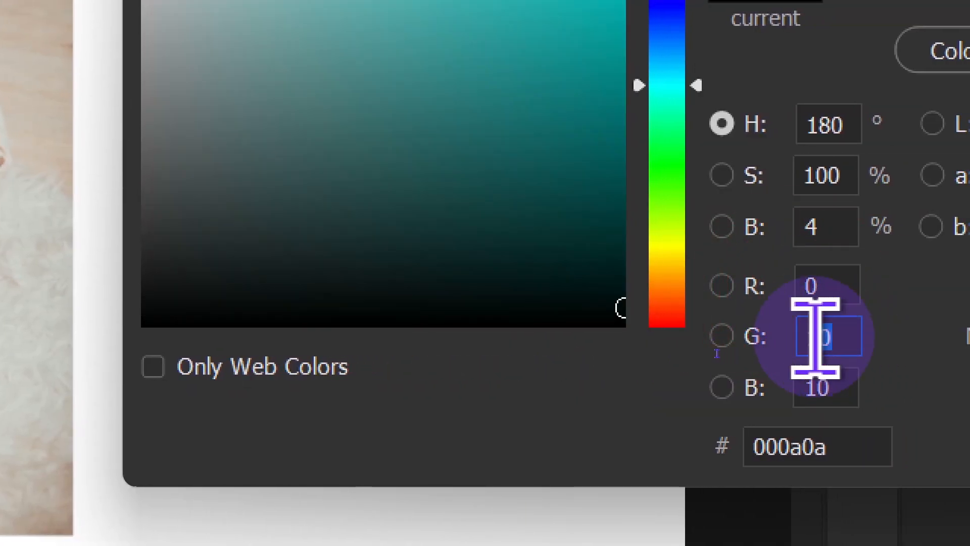
pyautogui.write('0')
pyautogui.press('Tab')
pyautogui.write('0')
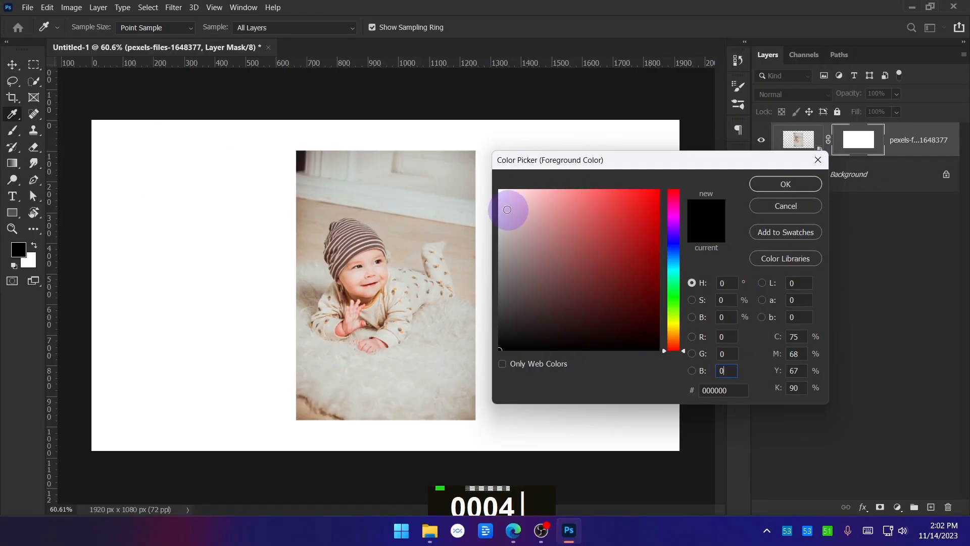
# Pick pure white in the foreground color picker, then pick black again and accept the color
pyautogui.click(499, 192)
pyautogui.click(498, 189)
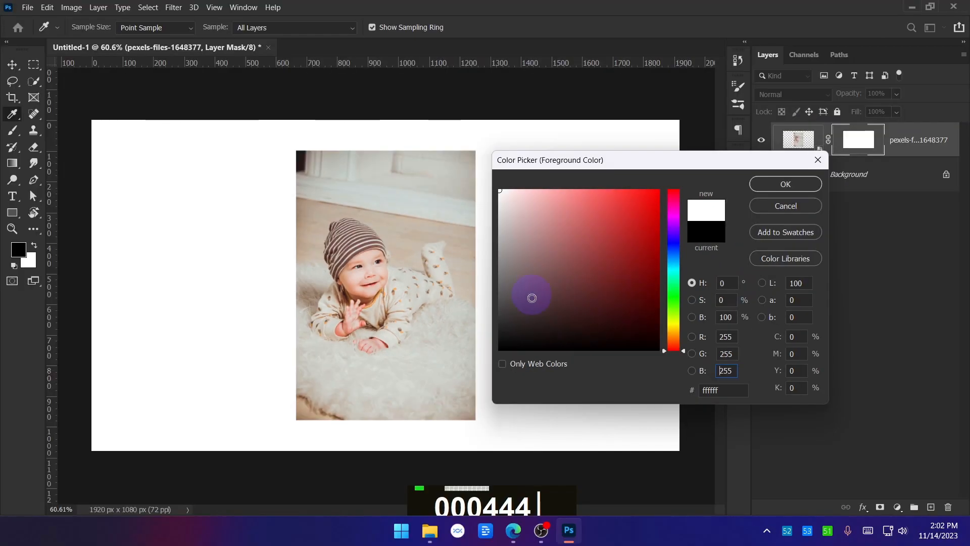
pyautogui.moveTo(105, 343); pyautogui.dragTo(104, 370)
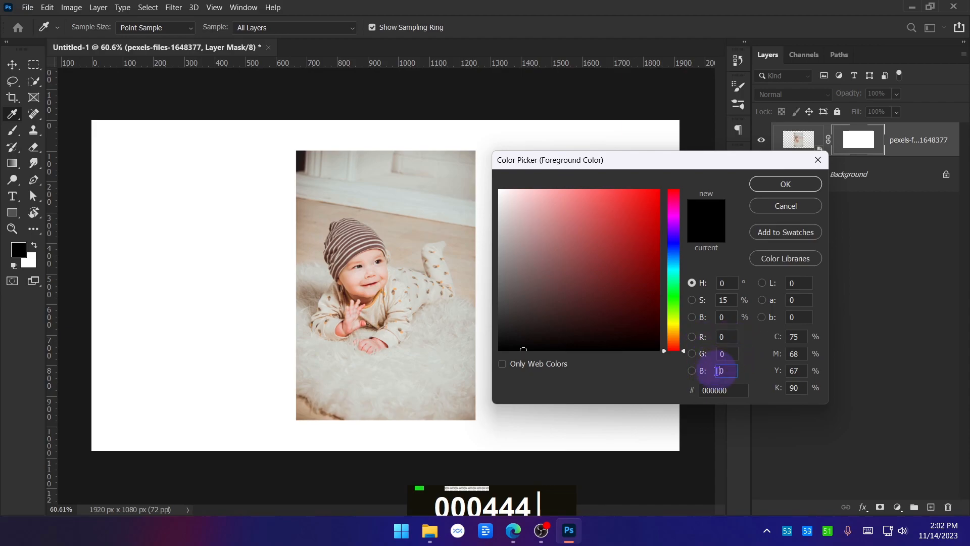
pyautogui.click(778, 184)
pyautogui.press('v')
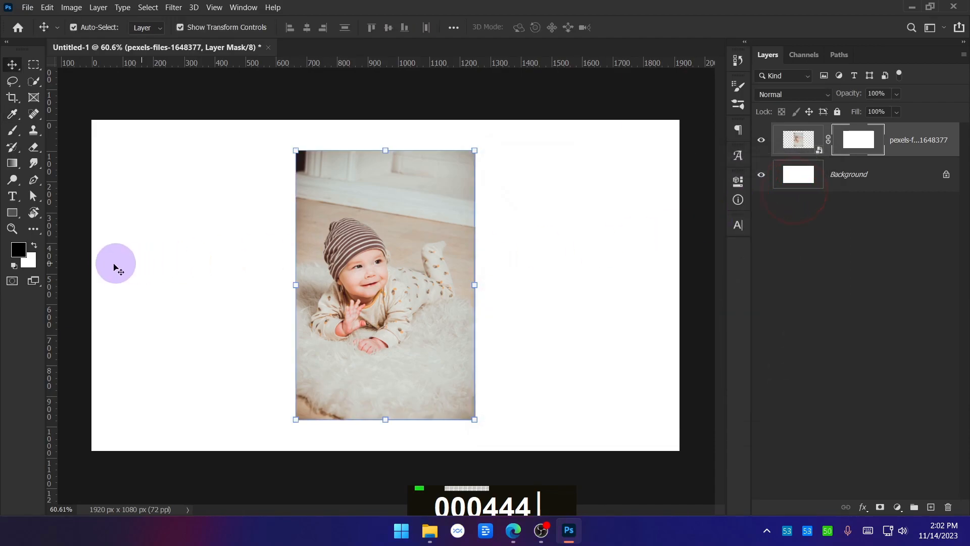
# Pick a near-black foreground color and set its R, G and B values to 1
pyautogui.click(20, 255)
pyautogui.moveTo(513, 346); pyautogui.dragTo(489, 344)
pyautogui.click(709, 337)
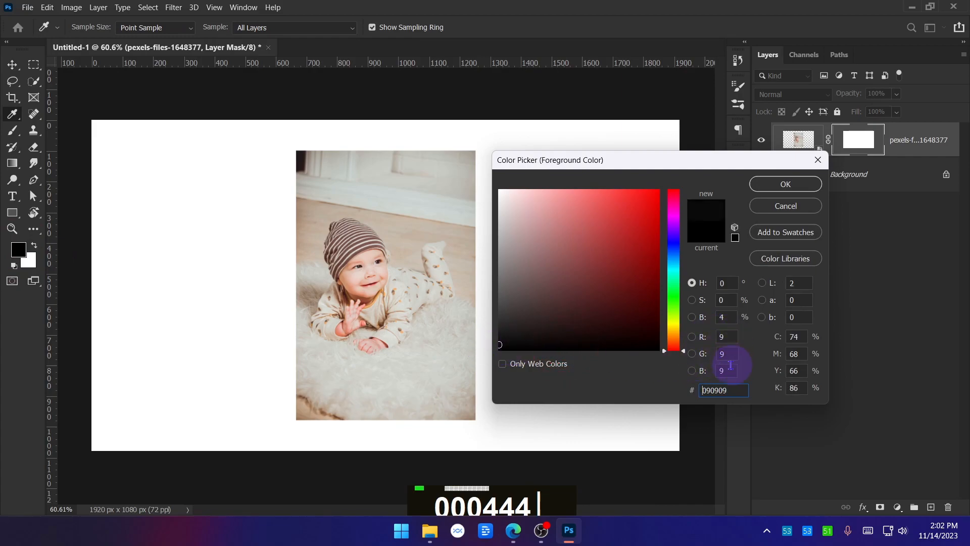
pyautogui.click(726, 337)
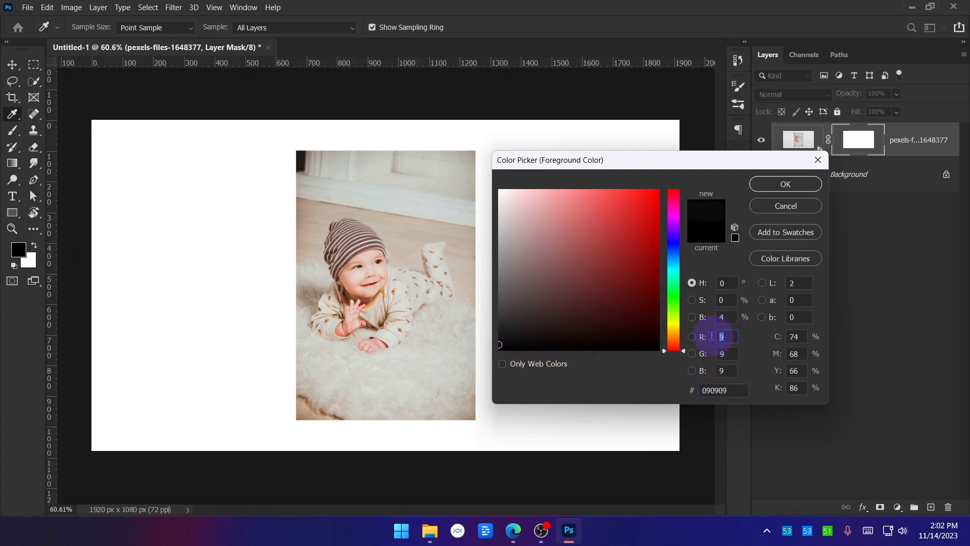
pyautogui.write('11')
pyautogui.click(727, 370)
pyautogui.write('1')
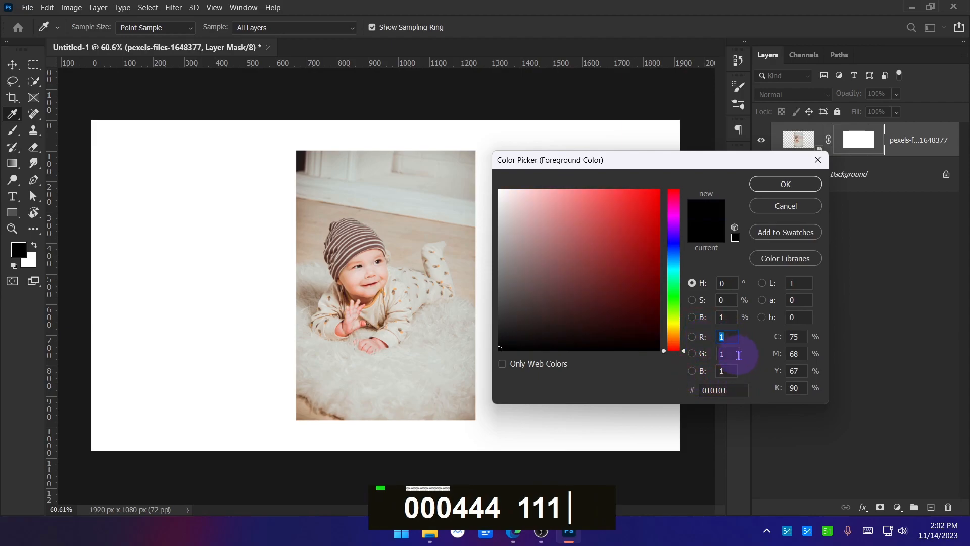
# Set the foreground color's R, G and B values to 0 and accept the color
pyautogui.write('0')
pyautogui.click(730, 354)
pyautogui.write('0')
pyautogui.click(729, 370)
pyautogui.write('0')
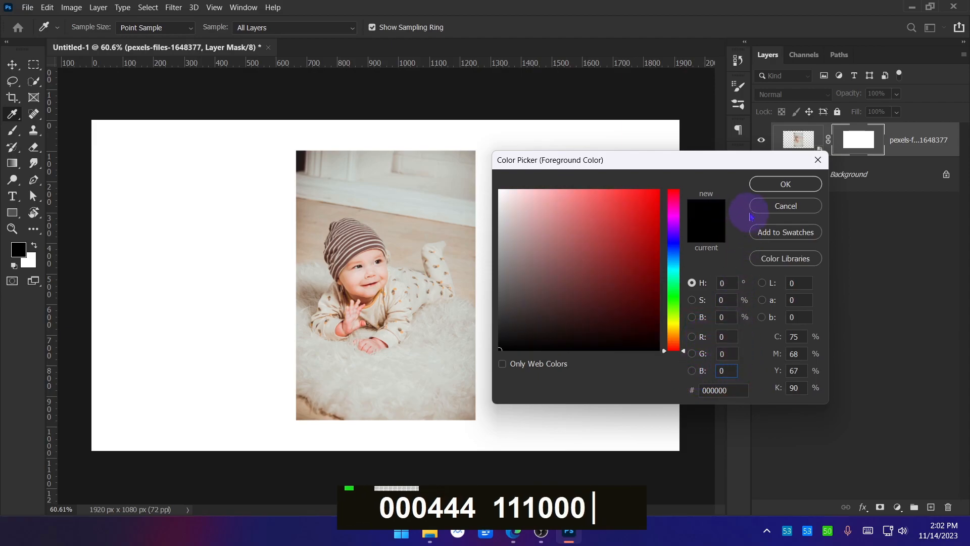
pyautogui.click(778, 185)
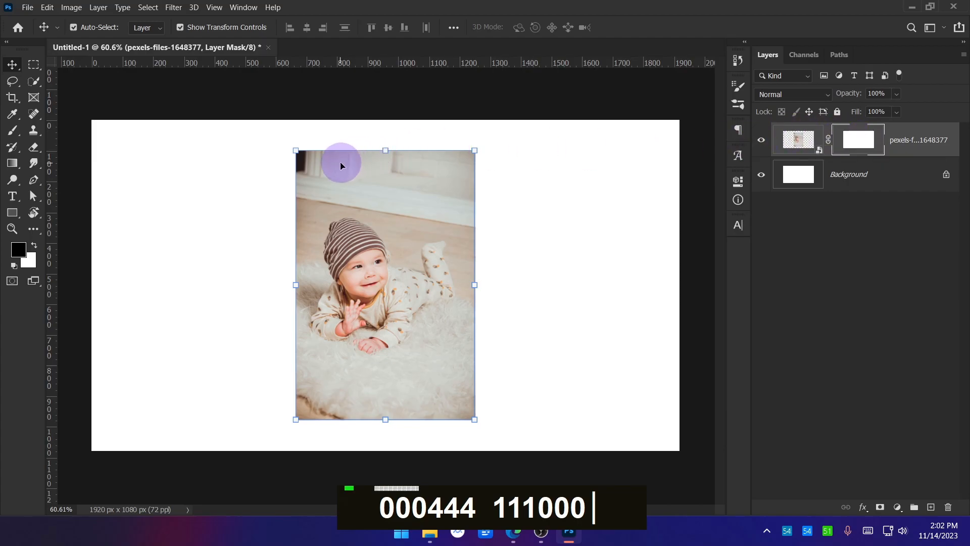
# Activate the Brush tool with a hard round 59 px tip at 100% hardness, keeping the photo's layer mask targeted
pyautogui.press('b')
pyautogui.rightClick(12, 130)
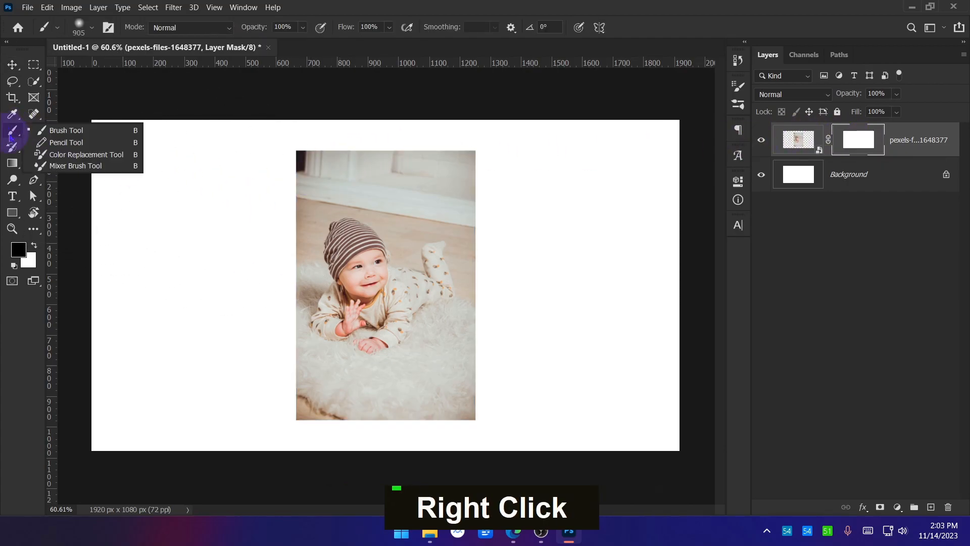
pyautogui.click(55, 131)
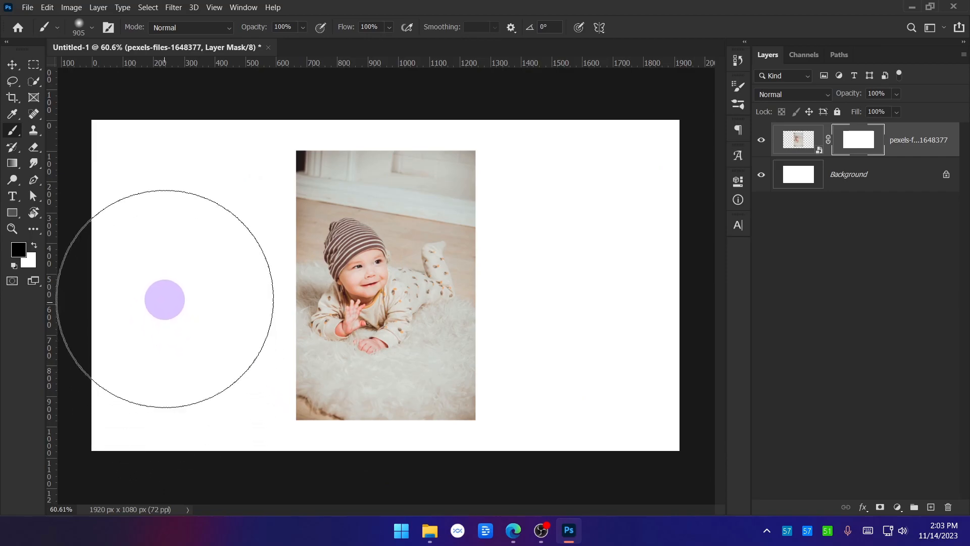
pyautogui.rightClick(508, 220)
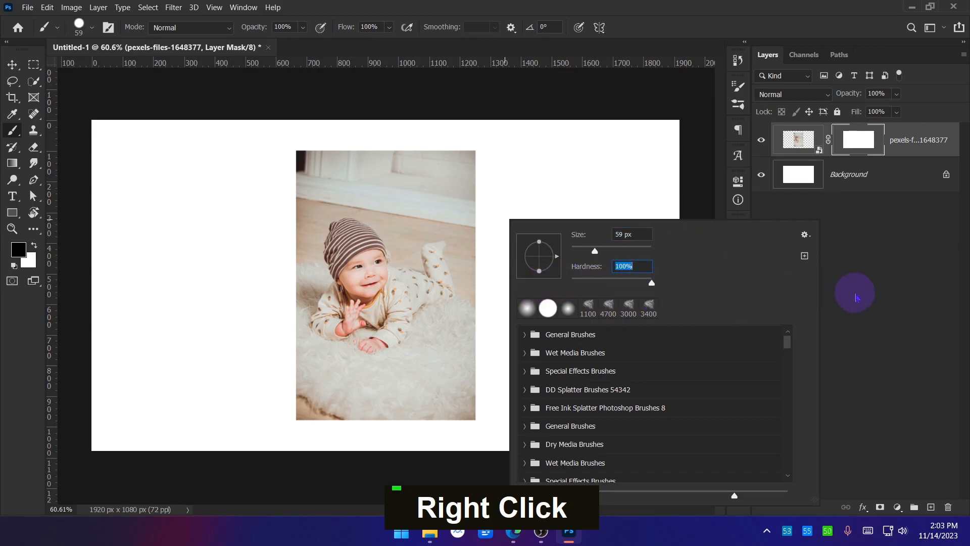
pyautogui.click(856, 294)
pyautogui.click(858, 138)
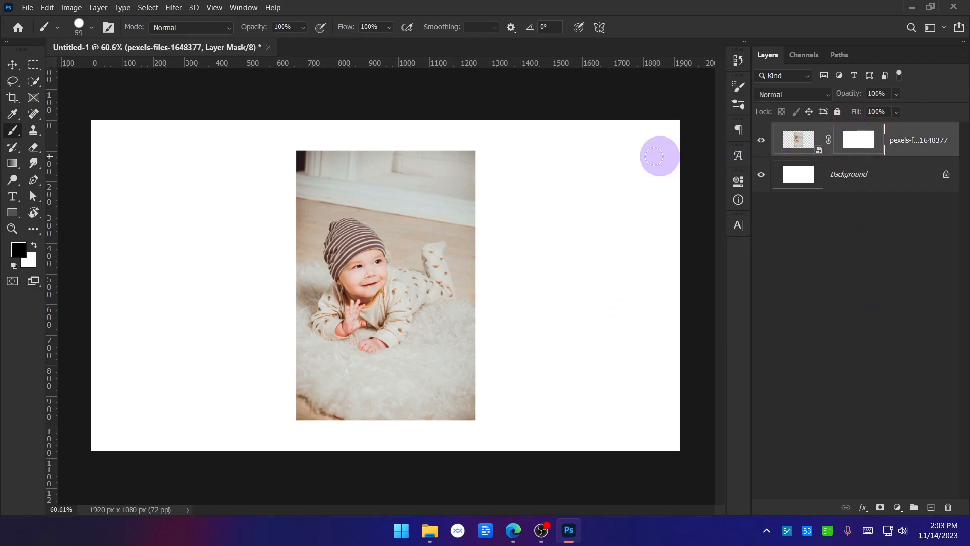
# Enlarge the brush tip to 500 px
pyautogui.press(']')
pyautogui.press(']')
pyautogui.press(']')
pyautogui.press(']')
pyautogui.press(']')
pyautogui.press(']')
pyautogui.press(']')
pyautogui.press(']')
pyautogui.press(']')
pyautogui.press(']')
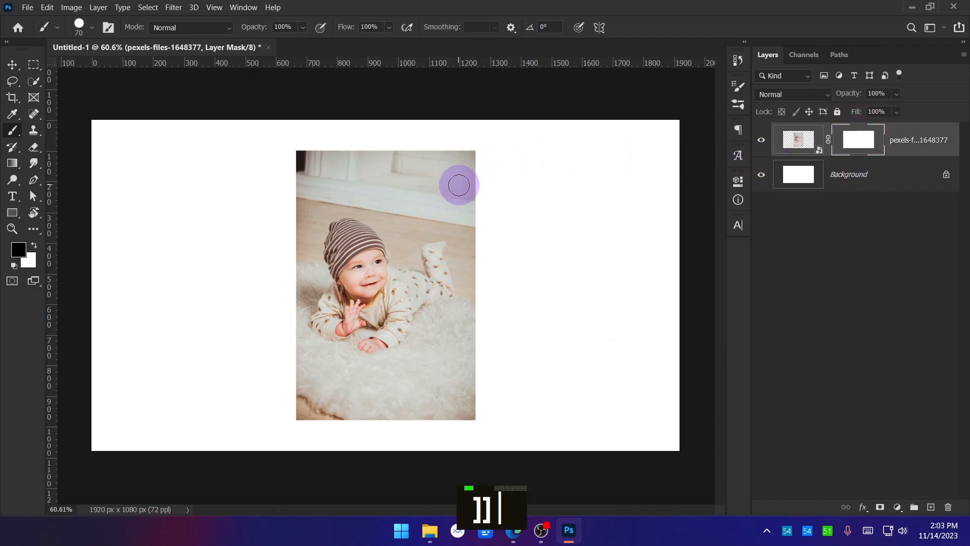
pyautogui.press(']')
pyautogui.press(']')
pyautogui.press(']')
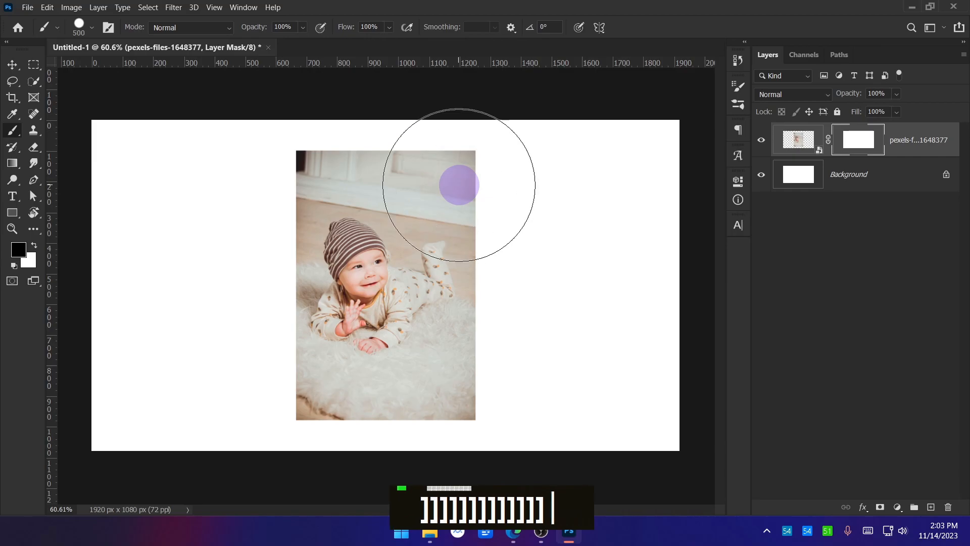
# Shrink the brush tip, then enlarge it back to 500 px
pyautogui.press('[')
pyautogui.press('[')
pyautogui.press('[')
pyautogui.press('[')
pyautogui.press('[')
pyautogui.press('[')
pyautogui.press('[')
pyautogui.press('[')
pyautogui.press('[')
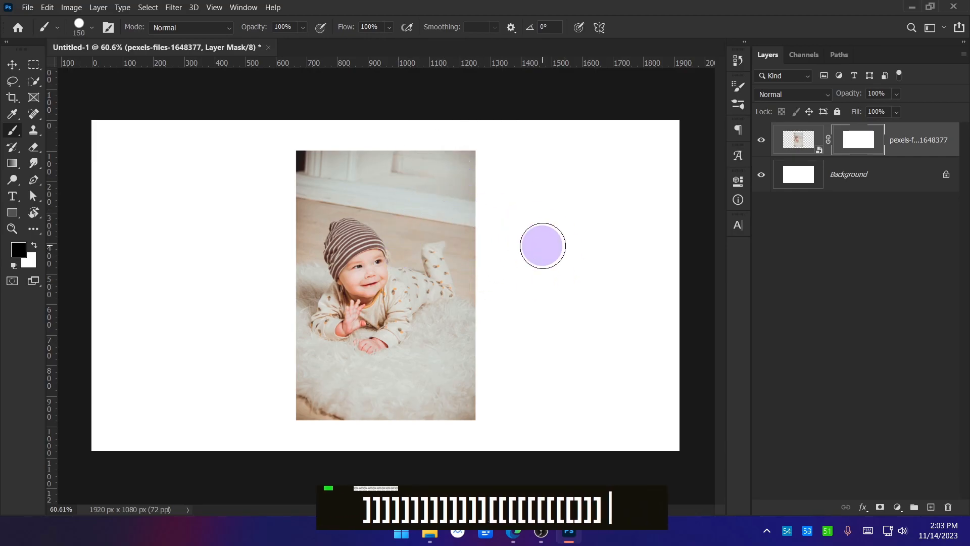
pyautogui.press(']')
pyautogui.press(']')
pyautogui.press(']')
pyautogui.press(']')
pyautogui.press(']')
pyautogui.press(']')
pyautogui.press(']')
pyautogui.press(']')
pyautogui.press(']')
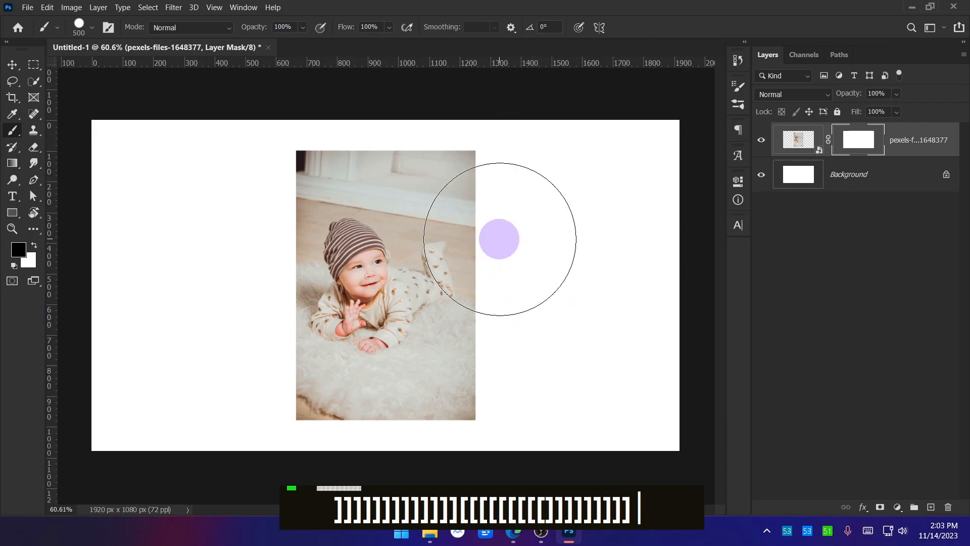
# Paint one black dab on the layer mask to hide the photo's upper-right corner, using the 500 px brush
pyautogui.click(865, 139)
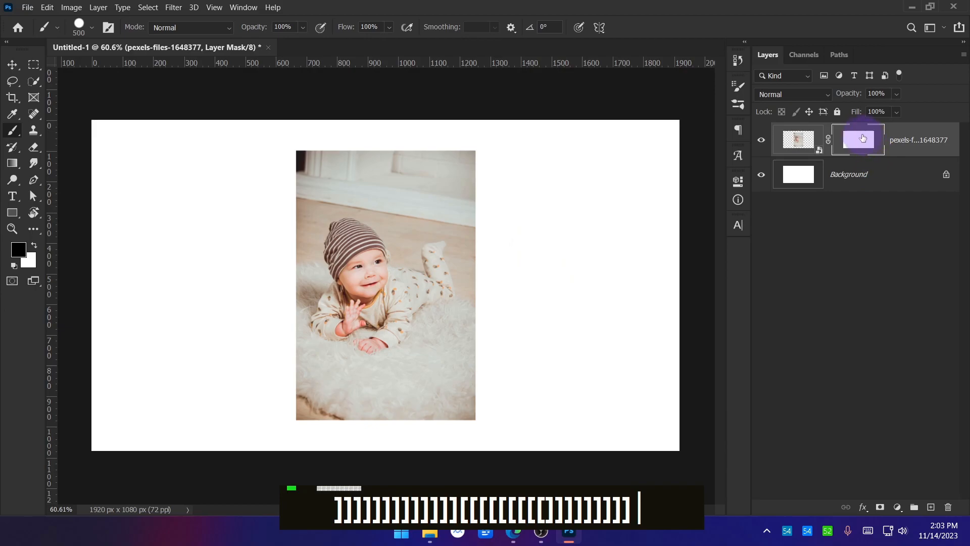
pyautogui.click(32, 257)
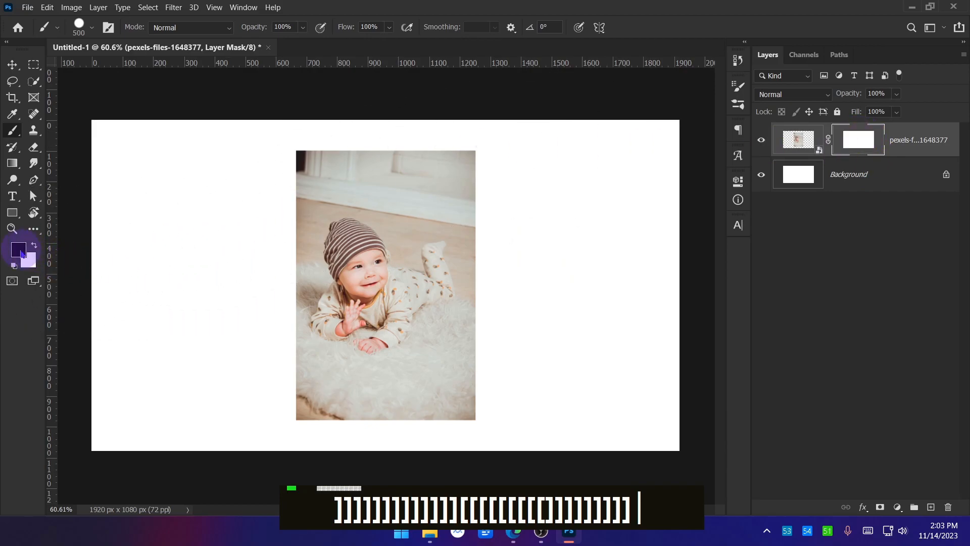
pyautogui.press('d')
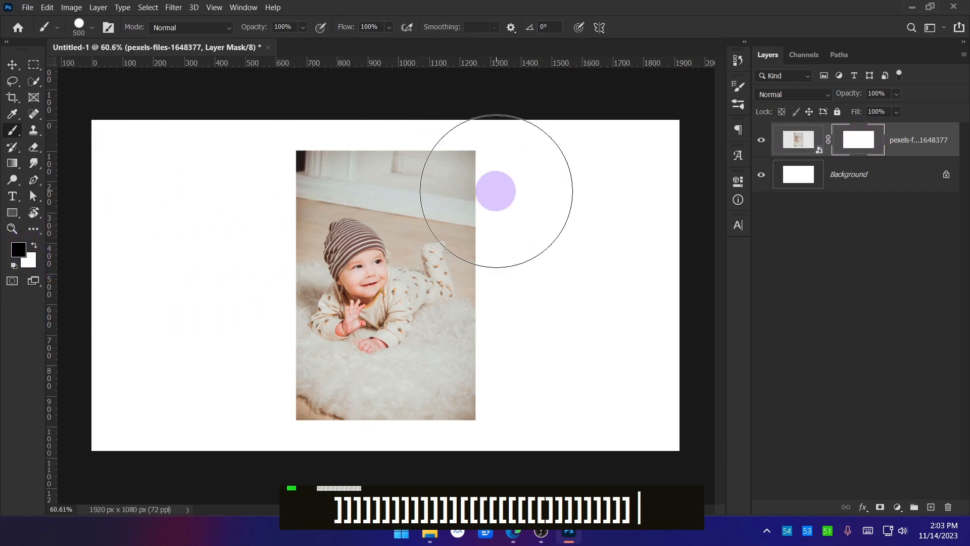
pyautogui.click(451, 196)
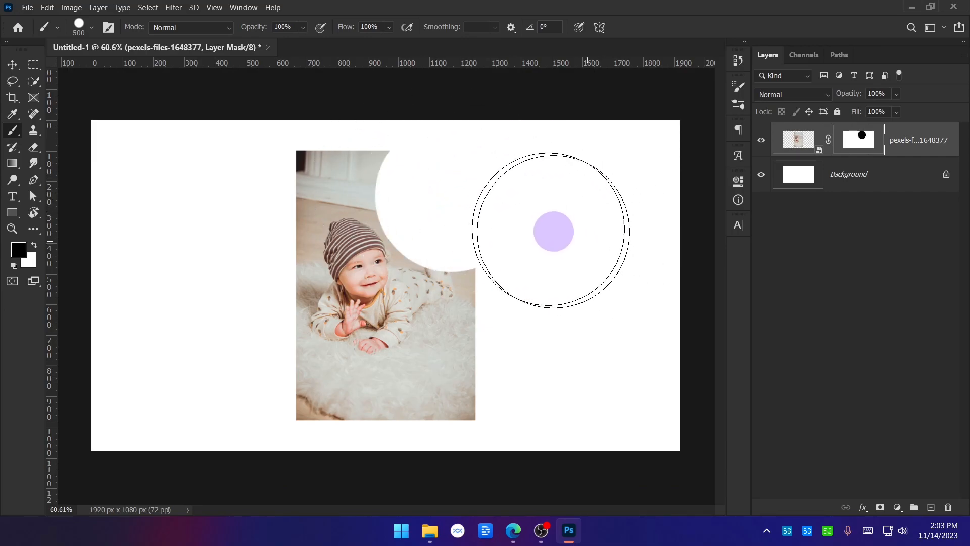
# Hide the Background layer and move the masked photo slightly to the right with the Move tool
pyautogui.click(12, 64)
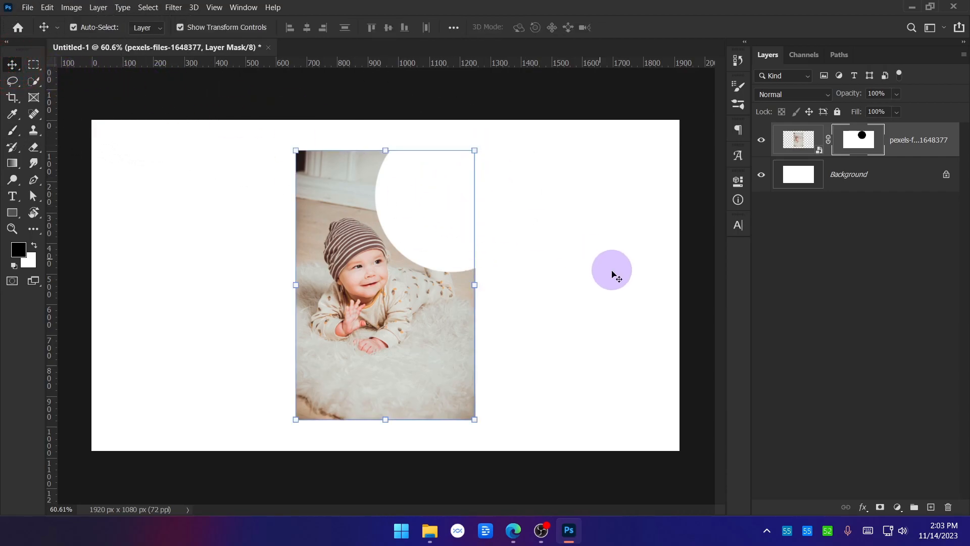
pyautogui.click(612, 273)
pyautogui.moveTo(427, 179); pyautogui.dragTo(459, 235)
pyautogui.moveTo(470, 173); pyautogui.dragTo(416, 223)
pyautogui.click(943, 491)
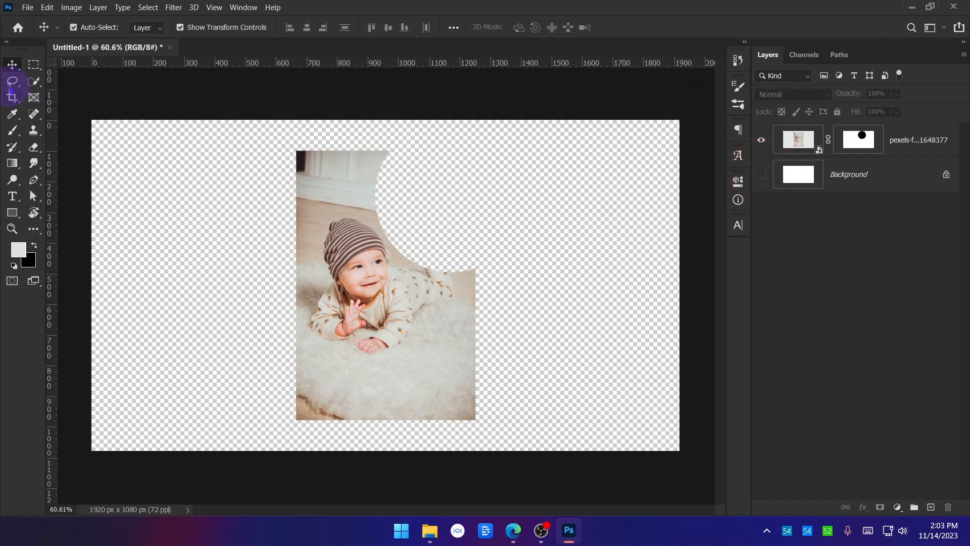
pyautogui.moveTo(379, 264)
pyautogui.mouseDown()
pyautogui.moveTo(235, 243)
pyautogui.moveTo(243, 285)
pyautogui.moveTo(384, 266)
pyautogui.moveTo(376, 256)
pyautogui.mouseUp()
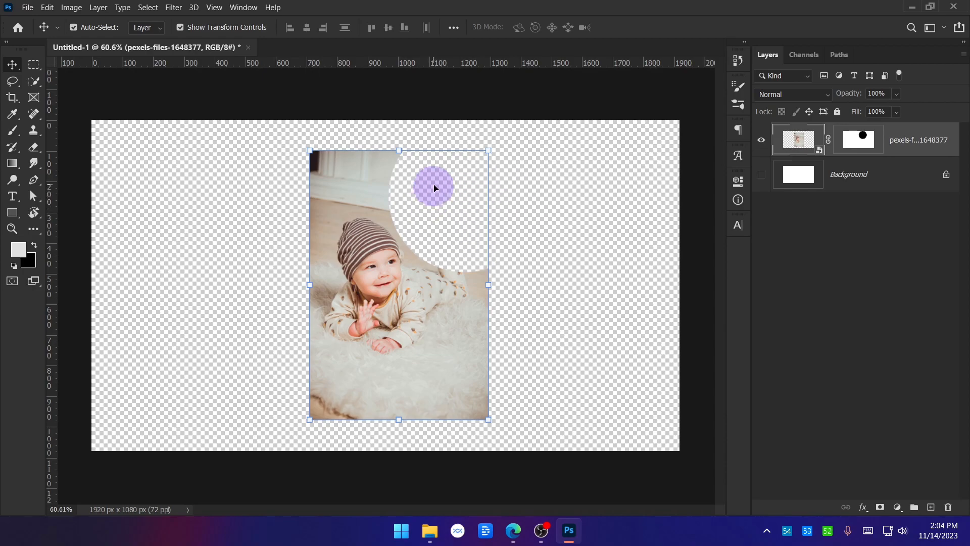
pyautogui.hotkey('ctrl', 'alt', 'a')
pyautogui.moveTo(444, 133)
pyautogui.mouseDown()
pyautogui.moveTo(401, 226)
pyautogui.moveTo(463, 261)
pyautogui.moveTo(513, 237)
pyautogui.moveTo(521, 179)
pyautogui.moveTo(492, 134)
pyautogui.moveTo(455, 127)
pyautogui.mouseUp()
pyautogui.moveTo(532, 216)
pyautogui.mouseDown()
pyautogui.moveTo(673, 288)
pyautogui.moveTo(819, 262)
pyautogui.moveTo(884, 147)
pyautogui.mouseUp()
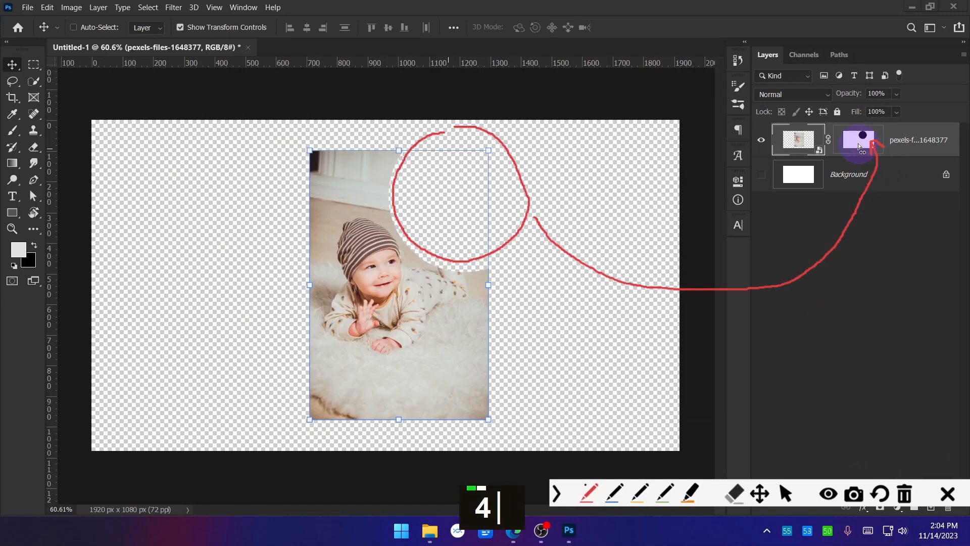
pyautogui.hotkey('ctrl', '4')
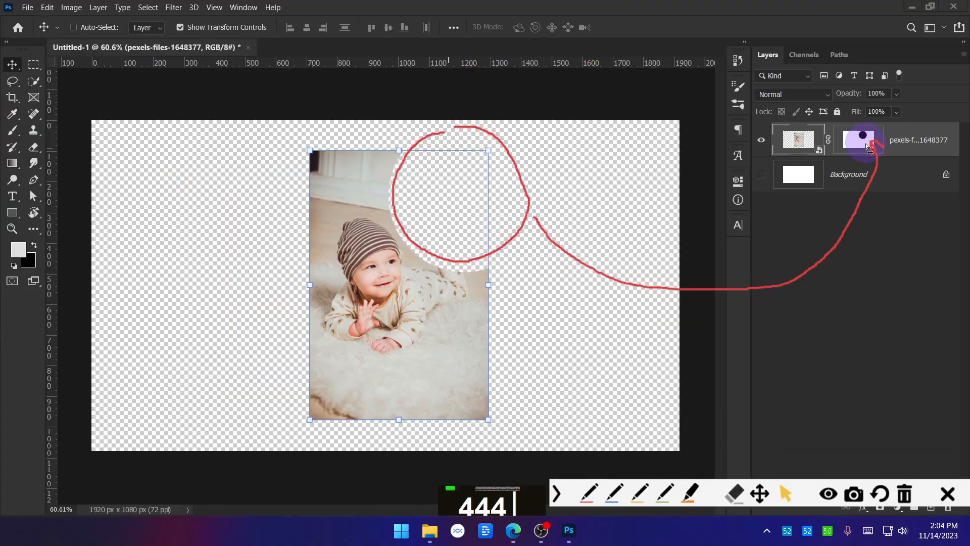
pyautogui.hotkey('ctrl', '4')
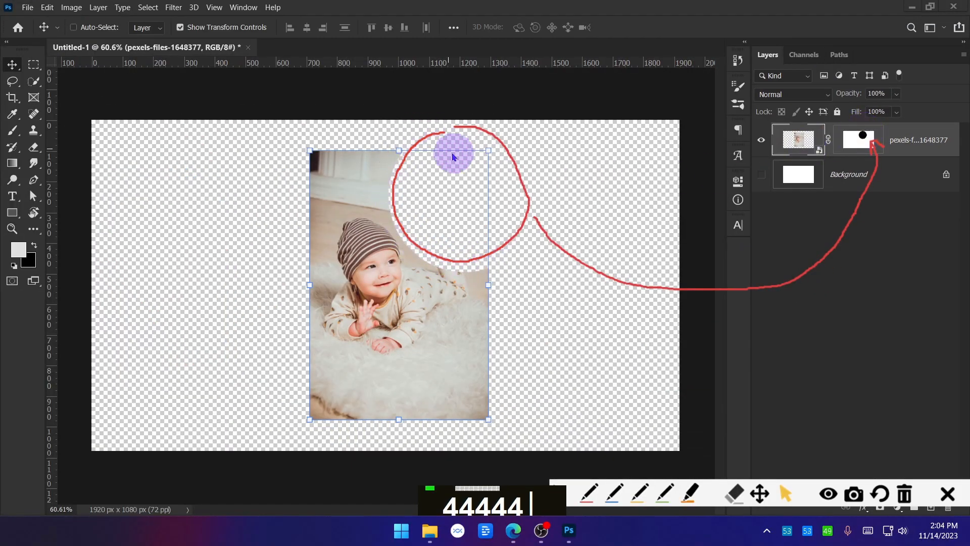
pyautogui.click(956, 495)
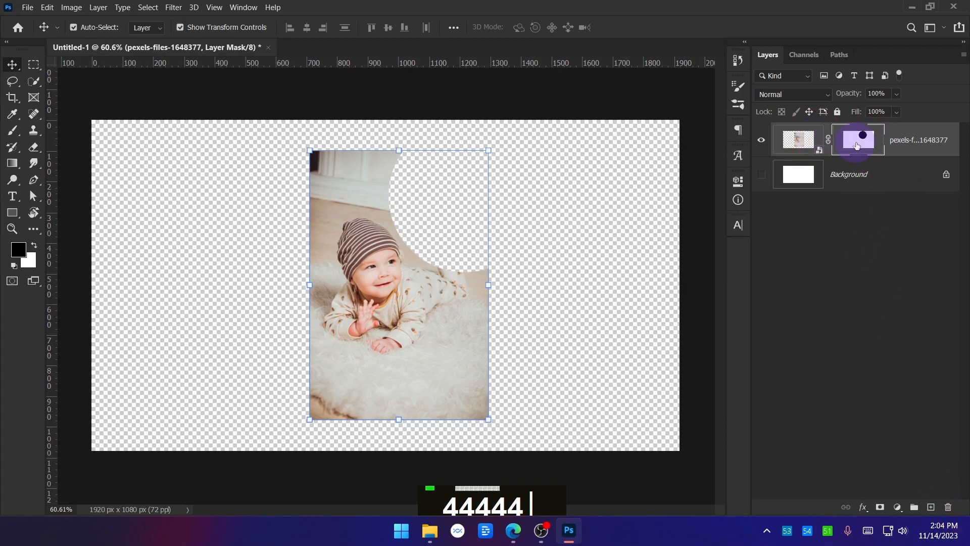
# Paint white on the layer mask with the 500 px Brush to restore the photo's hidden upper-right corner
pyautogui.press('b')
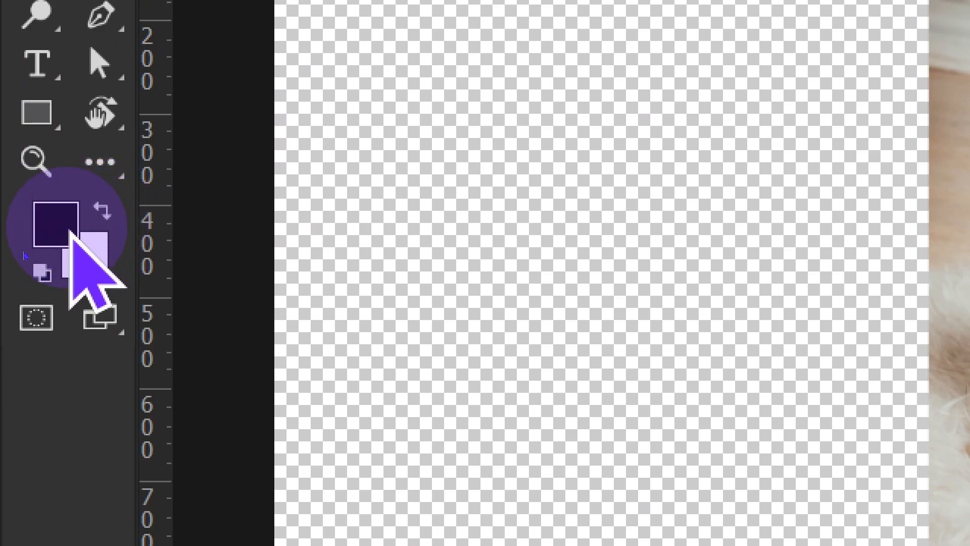
pyautogui.click(107, 213)
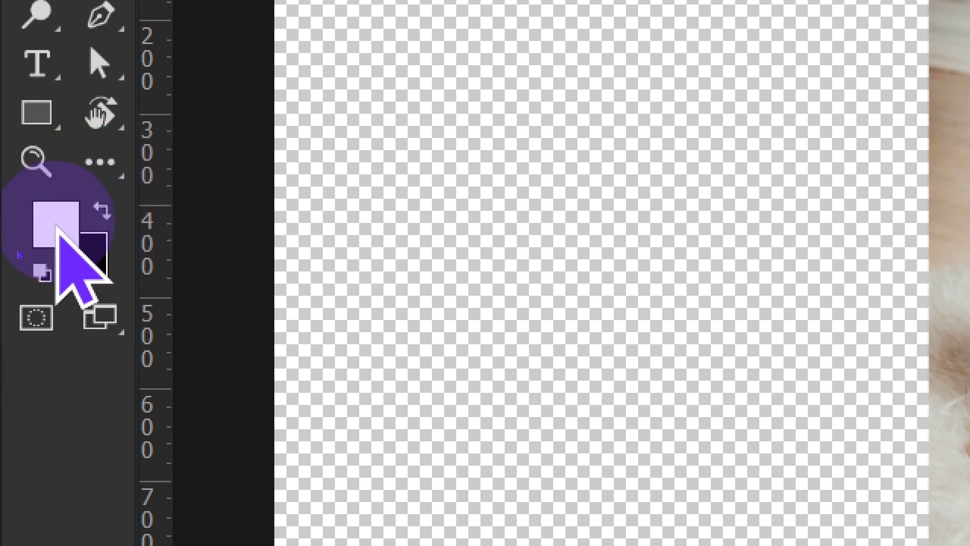
pyautogui.click(102, 212)
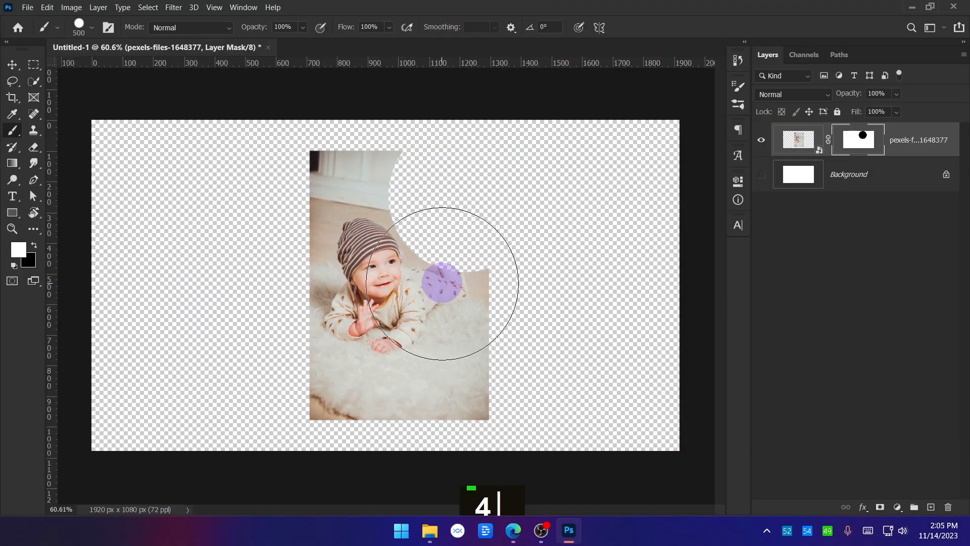
pyautogui.moveTo(442, 283)
pyautogui.mouseDown()
pyautogui.moveTo(513, 303)
pyautogui.moveTo(531, 262)
pyautogui.moveTo(521, 234)
pyautogui.moveTo(485, 204)
pyautogui.moveTo(487, 177)
pyautogui.mouseUp()
pyautogui.hotkey('ctrl', 'z')
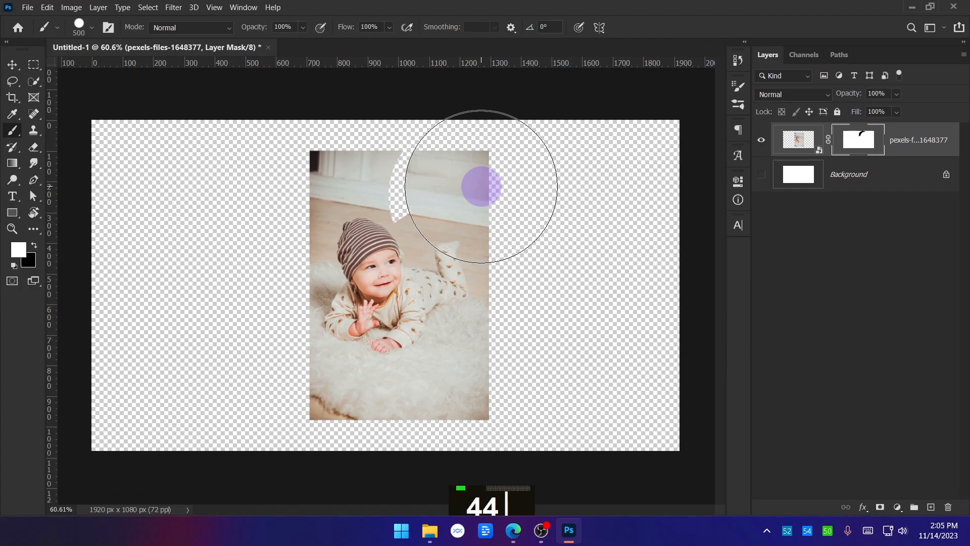
pyautogui.moveTo(478, 184); pyautogui.dragTo(429, 193)
pyautogui.click(492, 246)
pyautogui.click(476, 156)
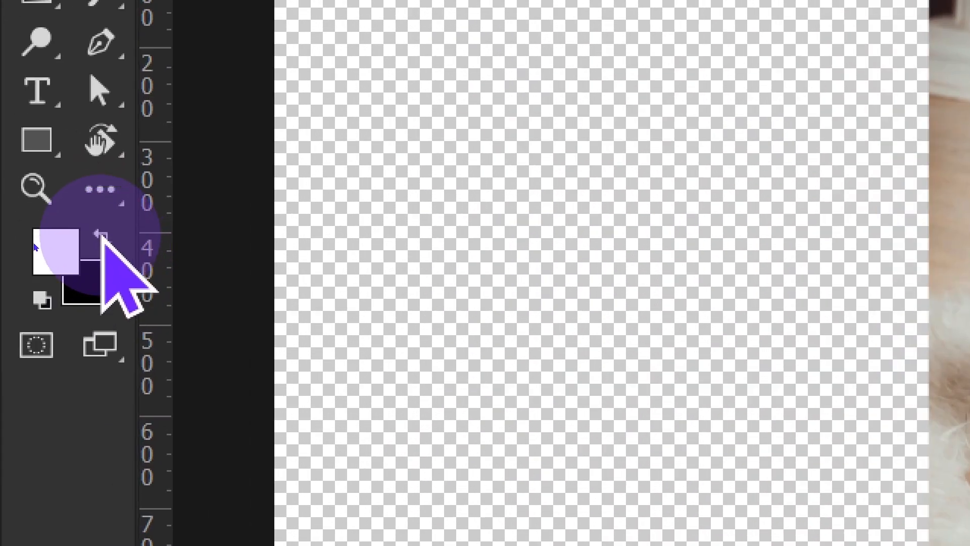
# Switch the foreground color to black and paint on the layer mask to hide the photo's upper-right and lower-left corners
pyautogui.click(101, 246)
pyautogui.click(101, 245)
pyautogui.click(102, 246)
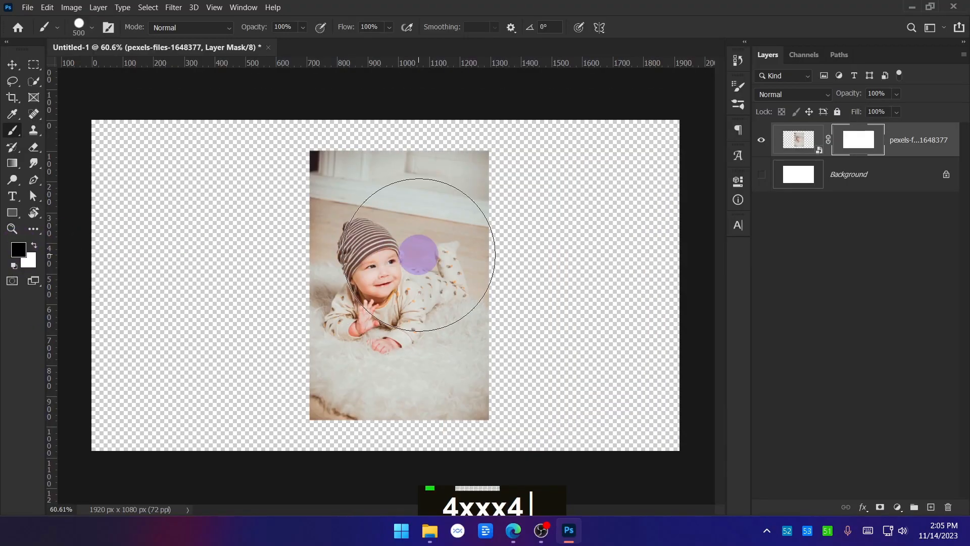
pyautogui.moveTo(649, 200)
pyautogui.mouseDown()
pyautogui.moveTo(616, 104)
pyautogui.moveTo(825, 355)
pyautogui.moveTo(596, 187)
pyautogui.mouseUp()
pyautogui.press('x')
pyautogui.moveTo(514, 279)
pyautogui.mouseDown()
pyautogui.moveTo(361, 191)
pyautogui.moveTo(479, 294)
pyautogui.moveTo(500, 340)
pyautogui.moveTo(578, 217)
pyautogui.moveTo(408, 150)
pyautogui.mouseUp()
pyautogui.press('x')
pyautogui.moveTo(448, 112); pyautogui.dragTo(535, 301)
pyautogui.moveTo(239, 343); pyautogui.dragTo(470, 471)
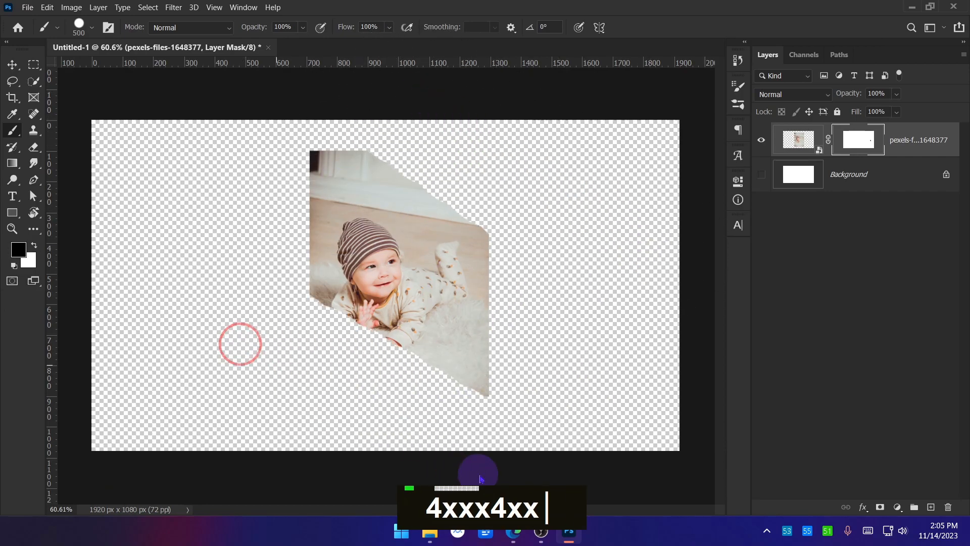
# Paint white over the masked corners of the baby photo to bring them back
pyautogui.press('x')
pyautogui.moveTo(586, 282)
pyautogui.mouseDown()
pyautogui.moveTo(409, 210)
pyautogui.moveTo(537, 385)
pyautogui.moveTo(277, 308)
pyautogui.moveTo(511, 441)
pyautogui.mouseUp()
pyautogui.press('x')
pyautogui.press('x')
pyautogui.press('x')
pyautogui.press('x')
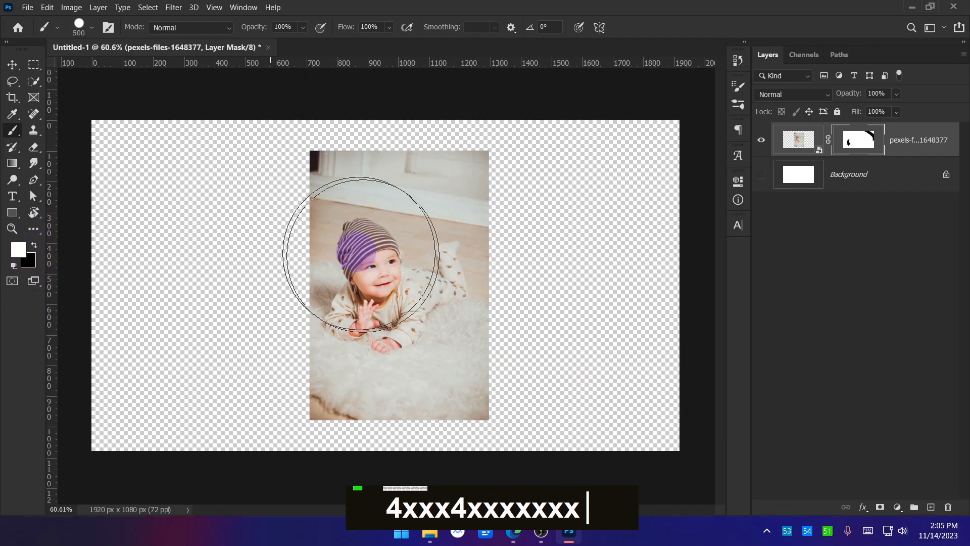
# Hide a diagonal band across the photo with a black stroke on the mask, and paint it back with white
pyautogui.press('x')
pyautogui.moveTo(240, 206); pyautogui.dragTo(502, 337)
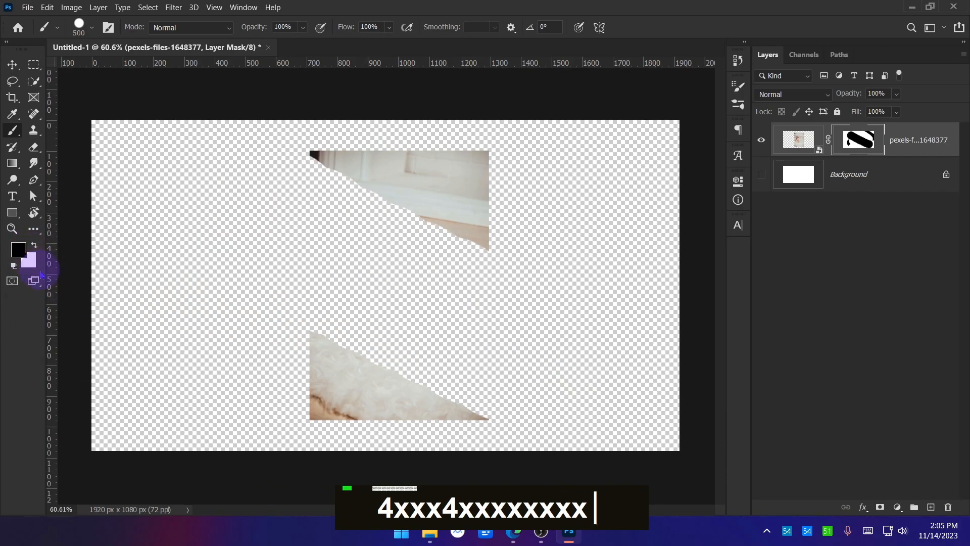
pyautogui.press('x')
pyautogui.moveTo(221, 184)
pyautogui.mouseDown()
pyautogui.moveTo(243, 230)
pyautogui.moveTo(287, 260)
pyautogui.moveTo(310, 233)
pyautogui.moveTo(385, 210)
pyautogui.moveTo(444, 325)
pyautogui.mouseUp()
pyautogui.moveTo(449, 188); pyautogui.dragTo(517, 294)
pyautogui.moveTo(701, 291); pyautogui.dragTo(647, 423)
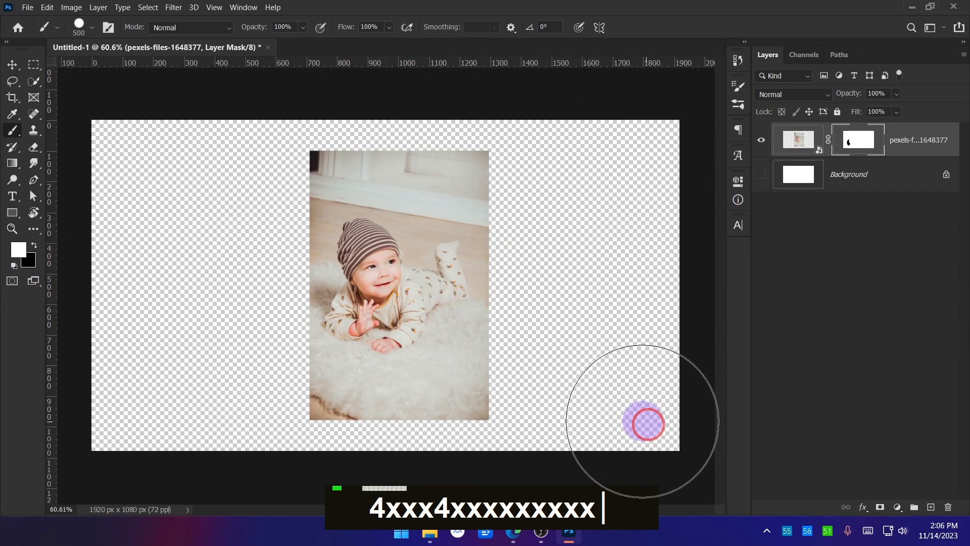
pyautogui.moveTo(80, 299); pyautogui.dragTo(173, 396)
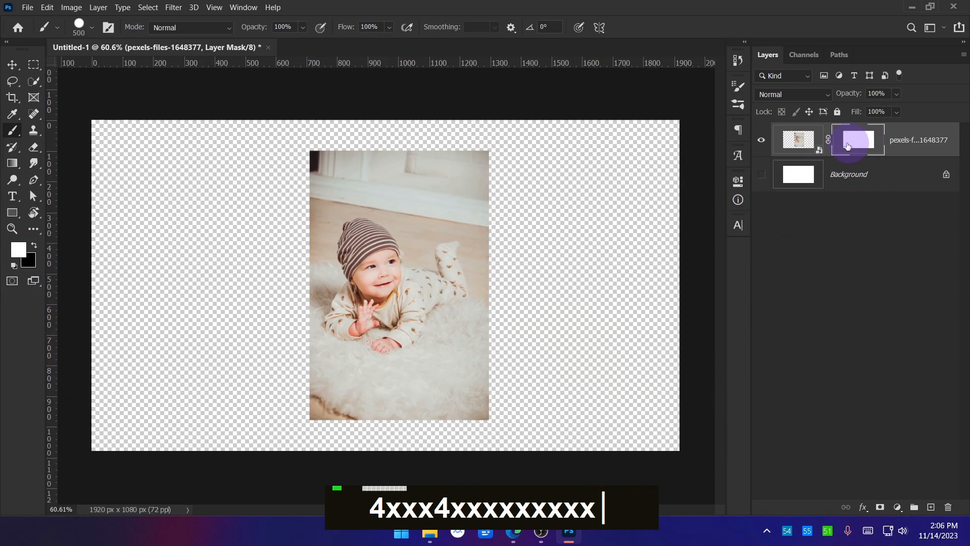
# Move the masked photo to the left on the canvas with the Move tool and deselect its layer
pyautogui.click(10, 67)
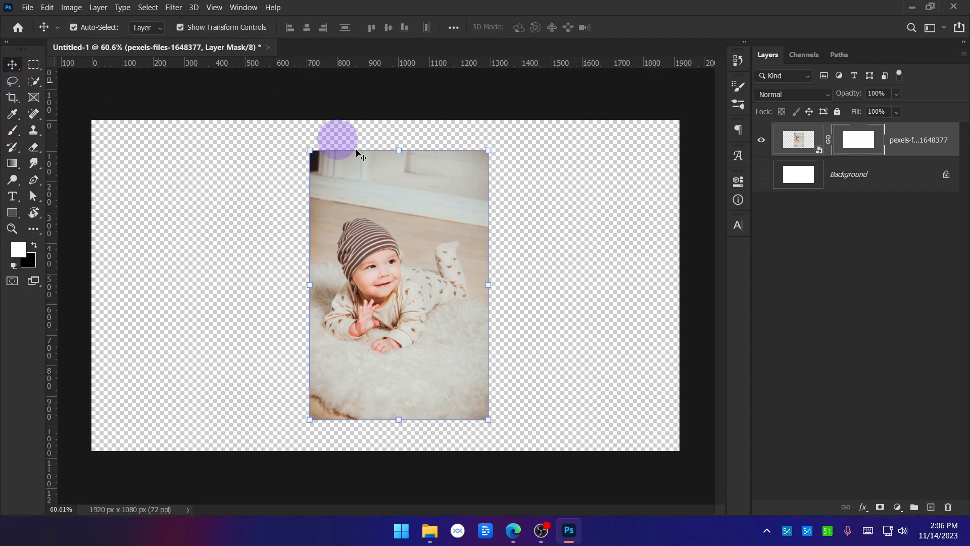
pyautogui.moveTo(384, 219); pyautogui.dragTo(360, 218)
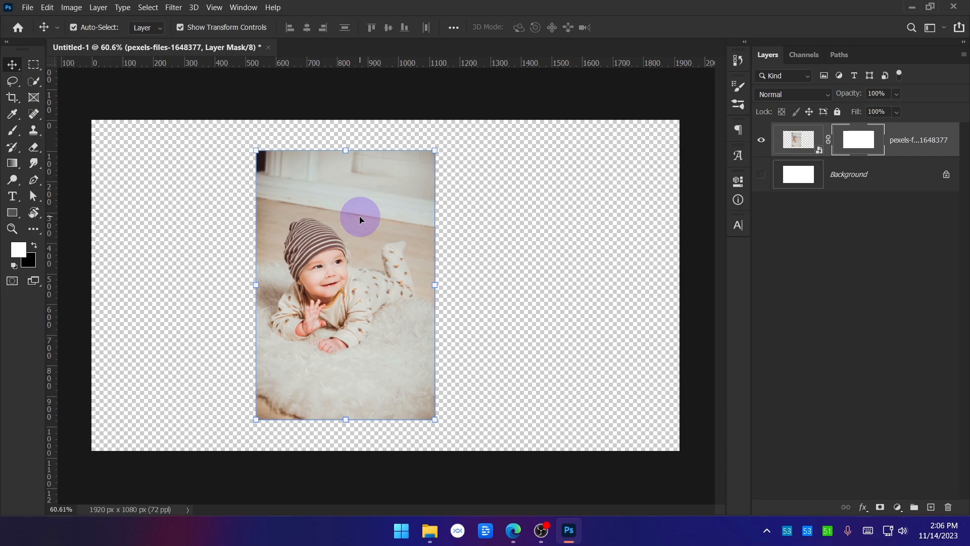
pyautogui.click(869, 299)
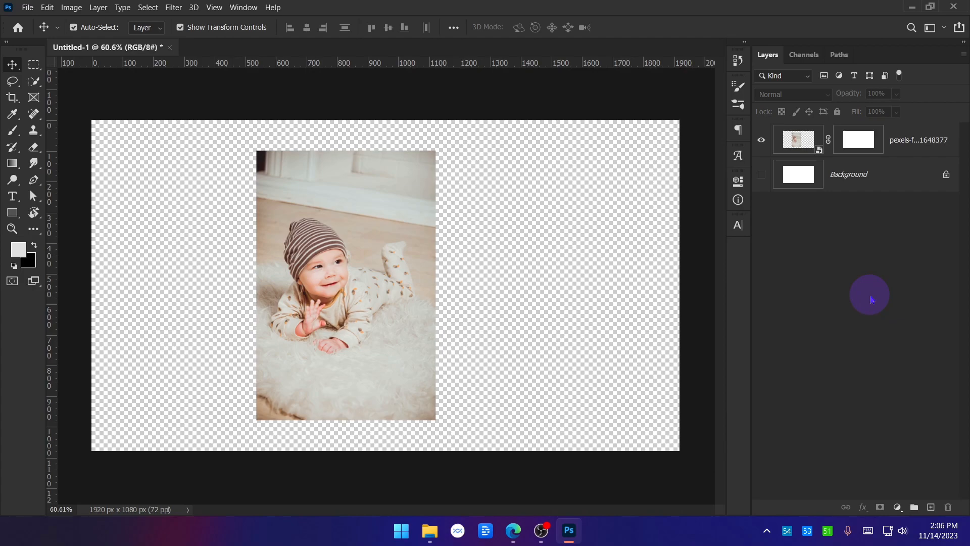
# Place the baby photo JPG from File Explorer's New folder into the Photoshop document as a second image
pyautogui.moveTo(430, 536)
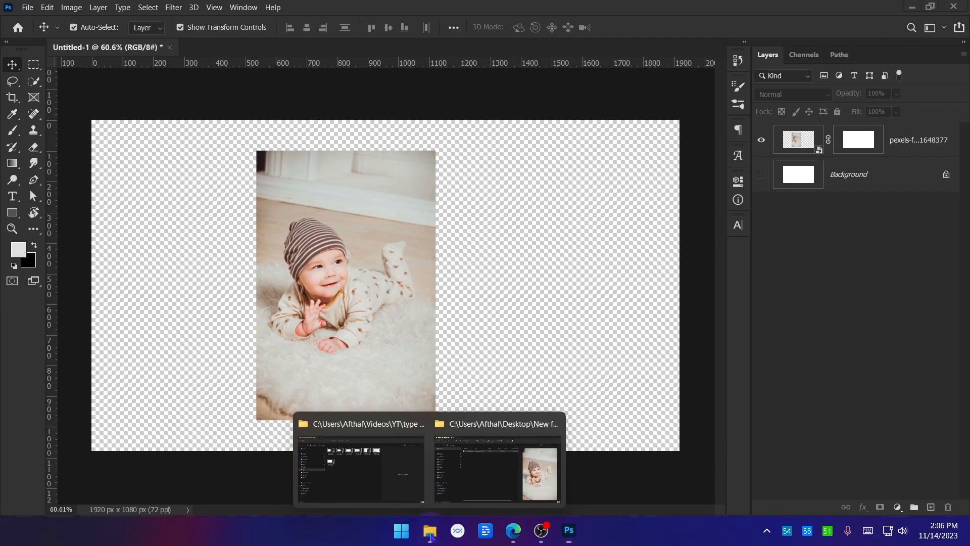
pyautogui.click(480, 472)
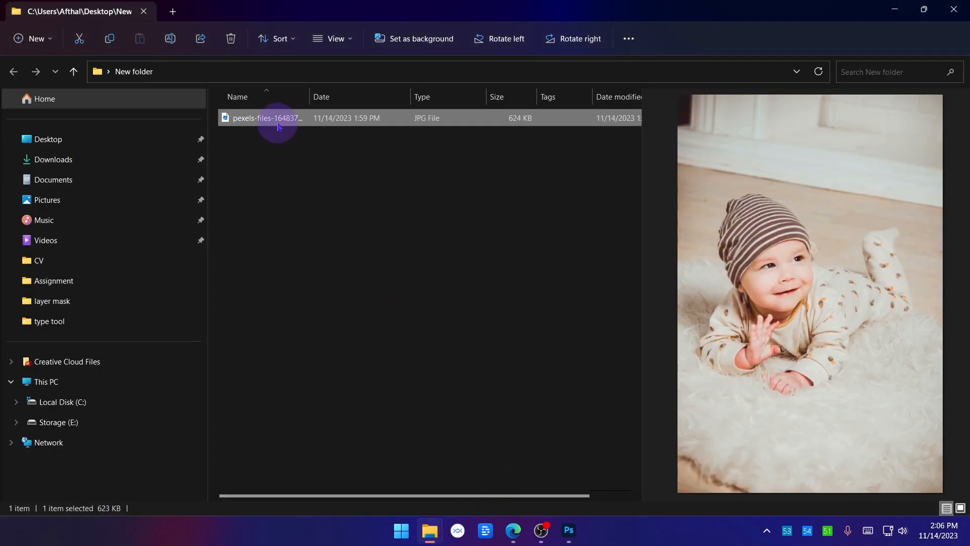
pyautogui.hotkey('alt', 'Tab')
pyautogui.moveTo(296, 129); pyautogui.dragTo(511, 265)
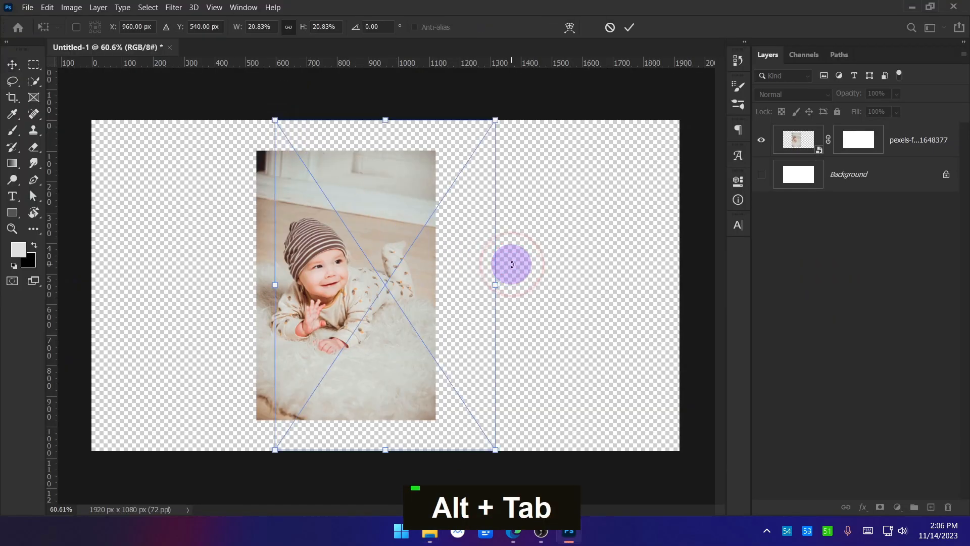
# Scale the newly placed photo to 16.94% and position it beside the first photo at X 1505.98 px, Y 539.15 px
pyautogui.moveTo(493, 120); pyautogui.dragTo(472, 150)
pyautogui.moveTo(416, 210); pyautogui.dragTo(586, 203)
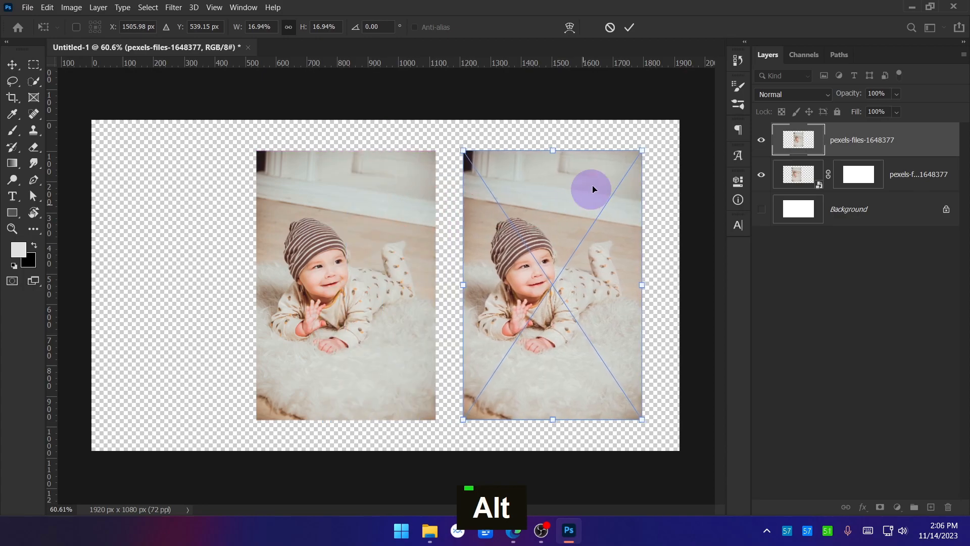
pyautogui.click(629, 28)
pyautogui.click(836, 317)
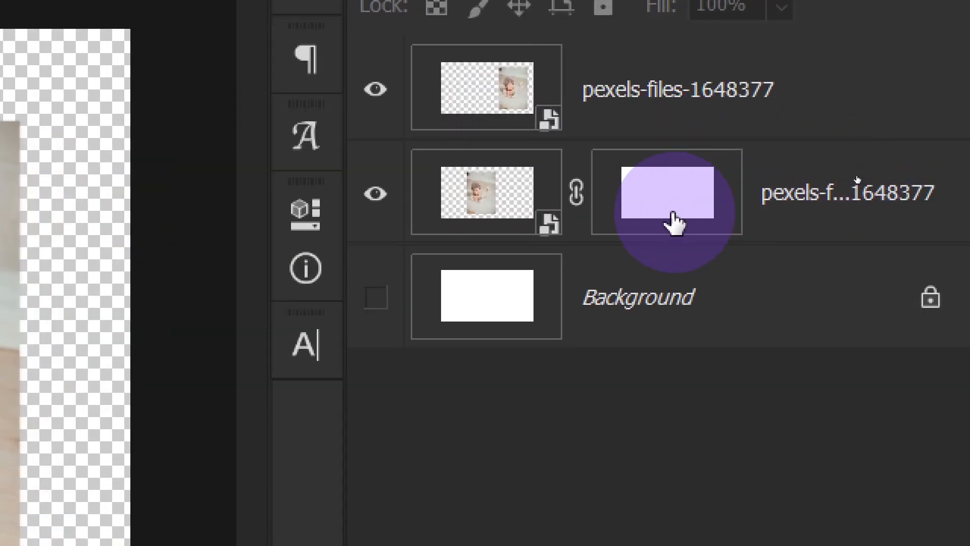
# Select the unmasked photo layer and activate the Eraser tool
pyautogui.click(704, 96)
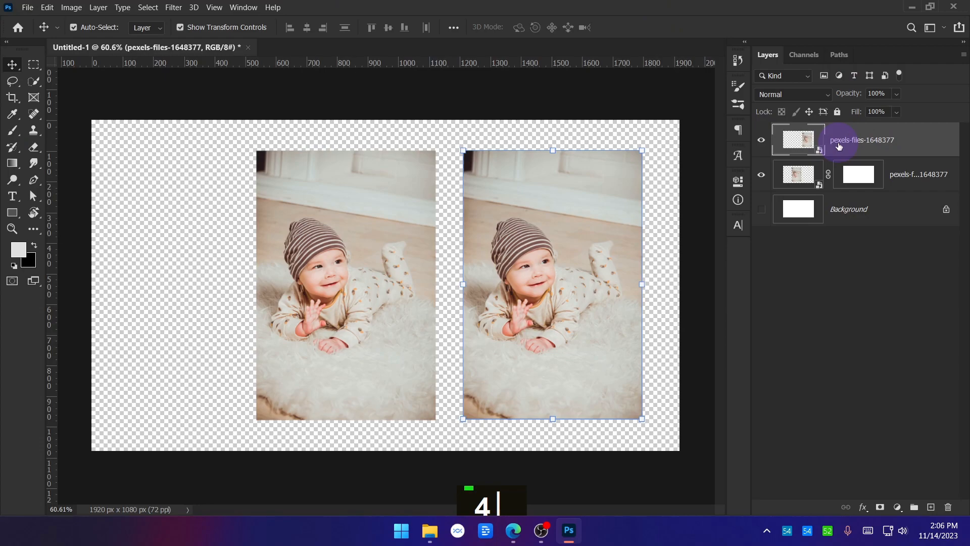
pyautogui.press('e')
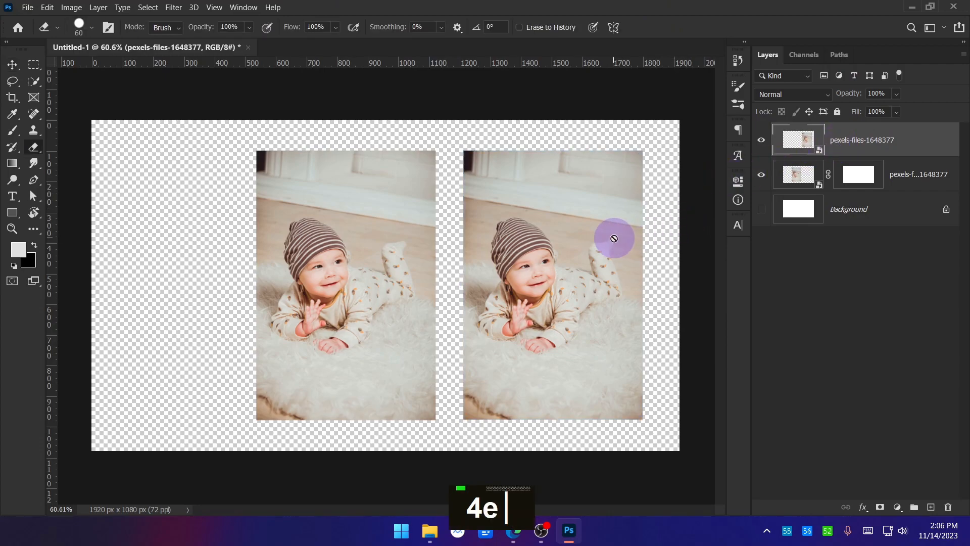
pyautogui.rightClick(33, 146)
pyautogui.click(70, 158)
pyautogui.rightClick(40, 148)
pyautogui.click(67, 144)
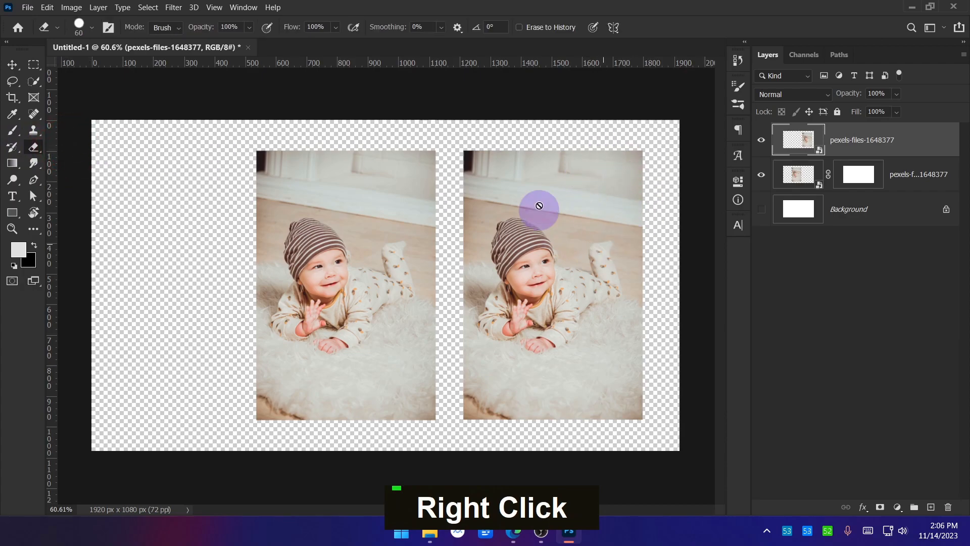
# Try the Eraser on the unmasked photo, accepting rasterization of its smart object, and undo the rasterization
pyautogui.click(606, 207)
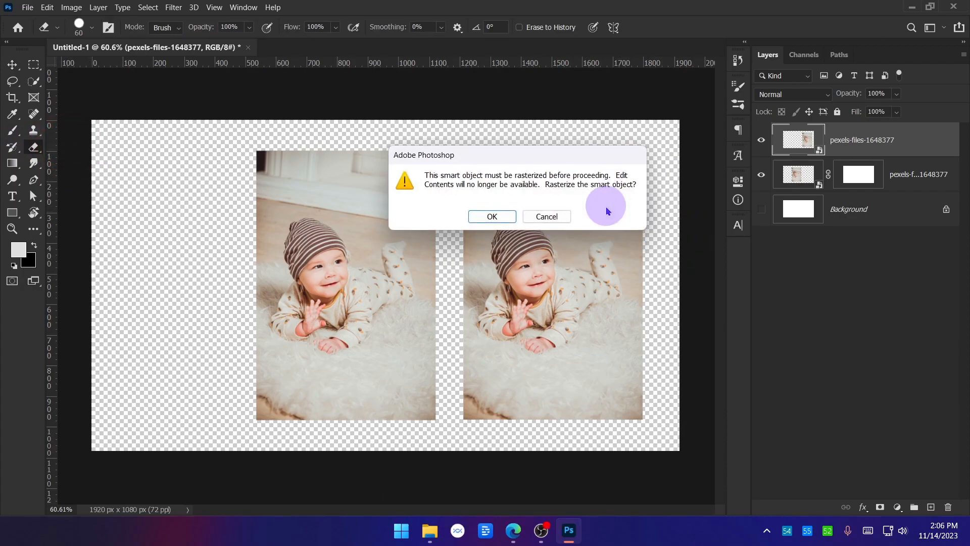
pyautogui.moveTo(524, 151); pyautogui.dragTo(547, 181)
pyautogui.click(516, 247)
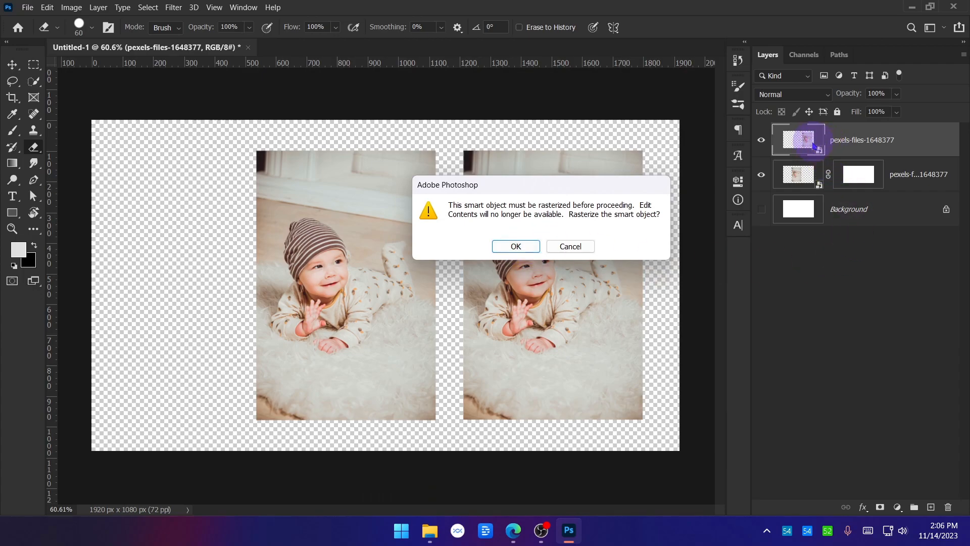
pyautogui.click(523, 246)
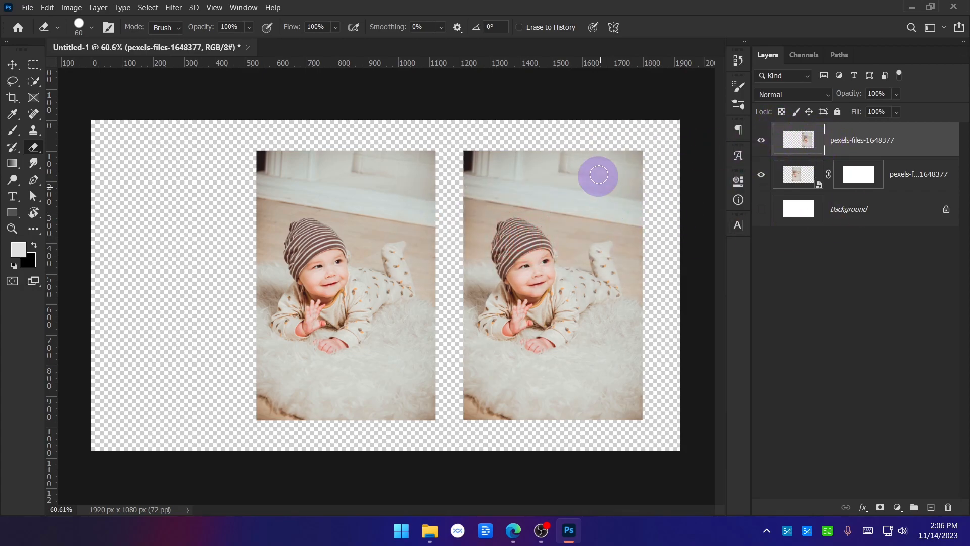
pyautogui.hotkey('ctrl', 'z')
# Rasterize the unmasked photo's smart object by applying the Eraser to it and accepting the conversion
pyautogui.click(569, 204)
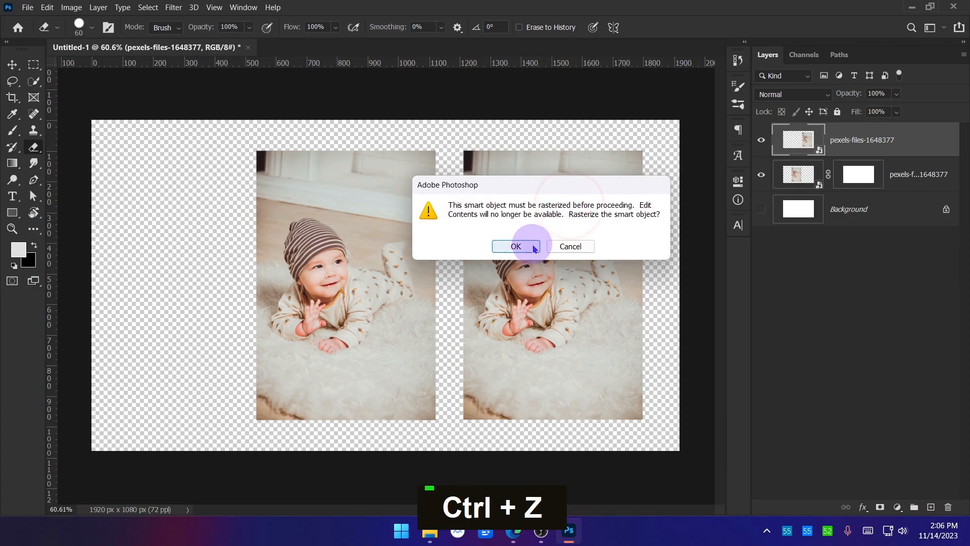
pyautogui.moveTo(566, 191); pyautogui.dragTo(574, 189)
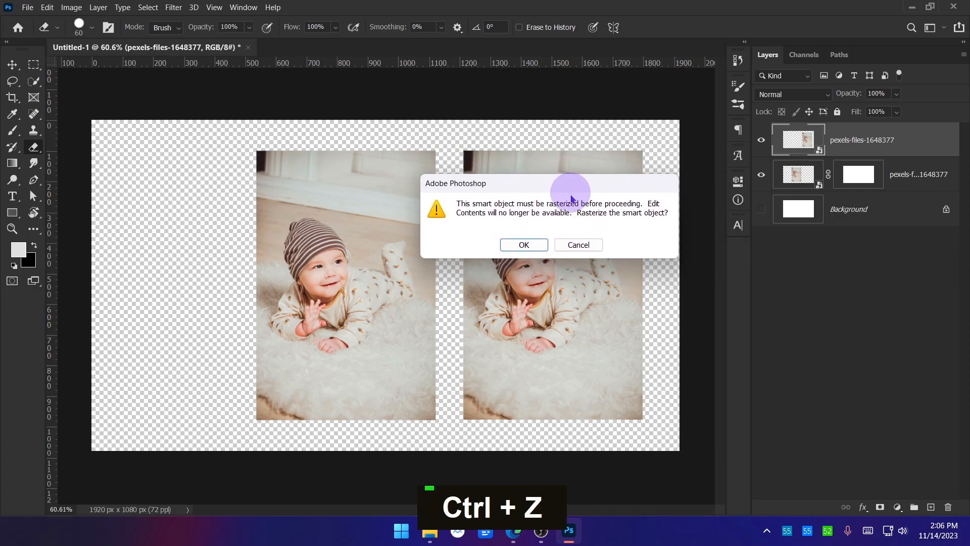
pyautogui.click(534, 248)
# Enlarge the Eraser to 150 px, erase several patches across the right-hand photo, and undo the last stroke
pyautogui.press(']')
pyautogui.press(']')
pyautogui.press(']')
pyautogui.press(']')
pyautogui.press(']')
pyautogui.press(']')
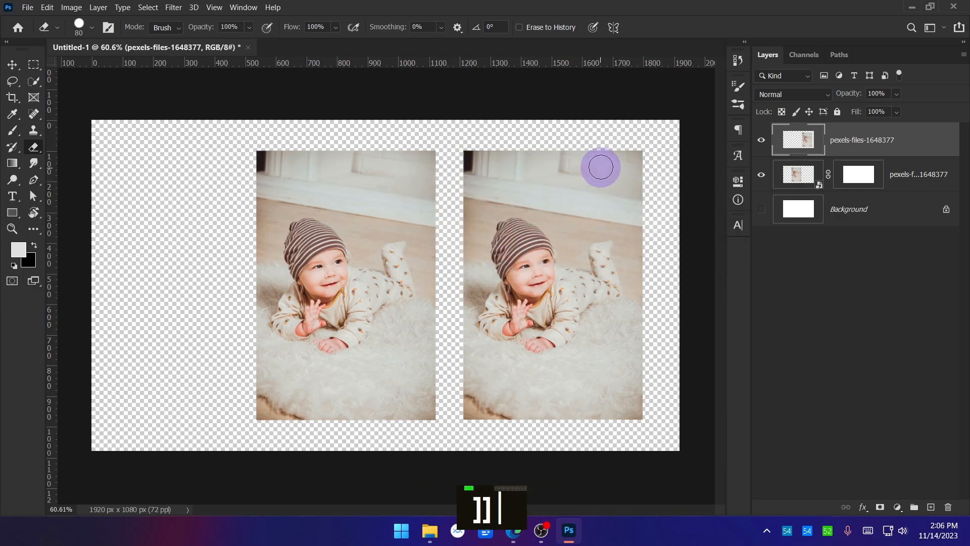
pyautogui.moveTo(595, 156)
pyautogui.mouseDown()
pyautogui.moveTo(659, 223)
pyautogui.moveTo(638, 167)
pyautogui.moveTo(641, 148)
pyautogui.moveTo(660, 225)
pyautogui.moveTo(539, 151)
pyautogui.moveTo(687, 278)
pyautogui.mouseUp()
pyautogui.moveTo(665, 232)
pyautogui.mouseDown()
pyautogui.moveTo(654, 271)
pyautogui.moveTo(614, 311)
pyautogui.mouseUp()
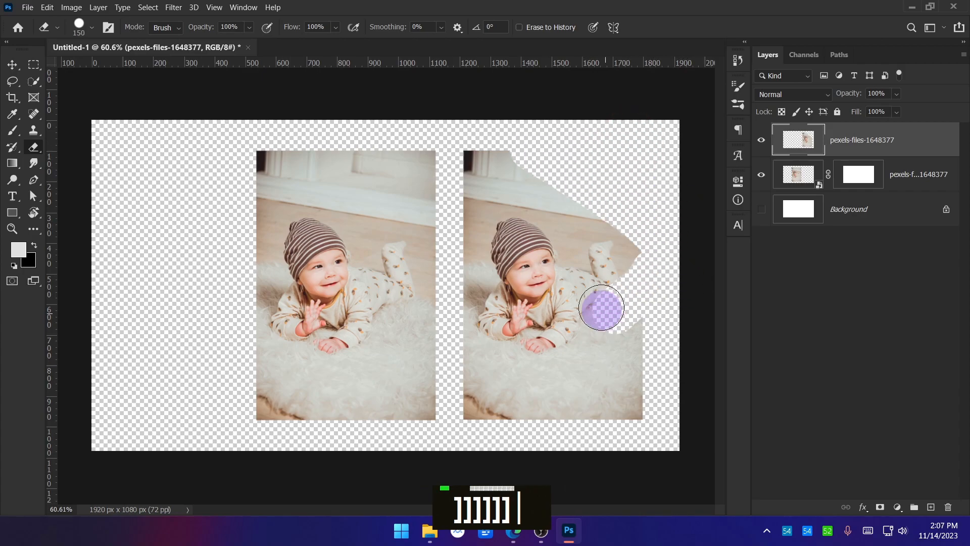
pyautogui.moveTo(576, 235); pyautogui.dragTo(536, 290)
pyautogui.moveTo(501, 230); pyautogui.dragTo(498, 297)
pyautogui.moveTo(578, 347); pyautogui.dragTo(541, 398)
pyautogui.moveTo(625, 371); pyautogui.dragTo(697, 311)
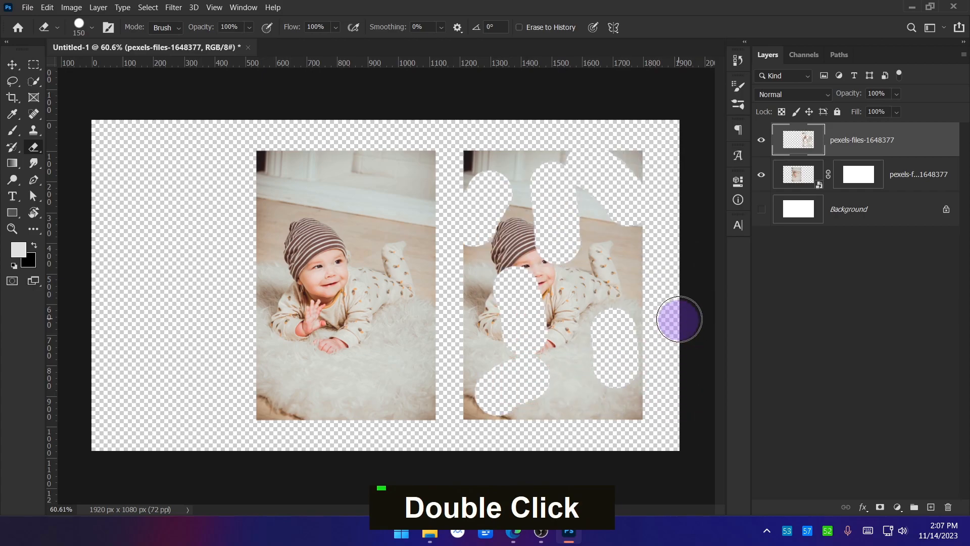
pyautogui.hotkey('ctrl', 'z')
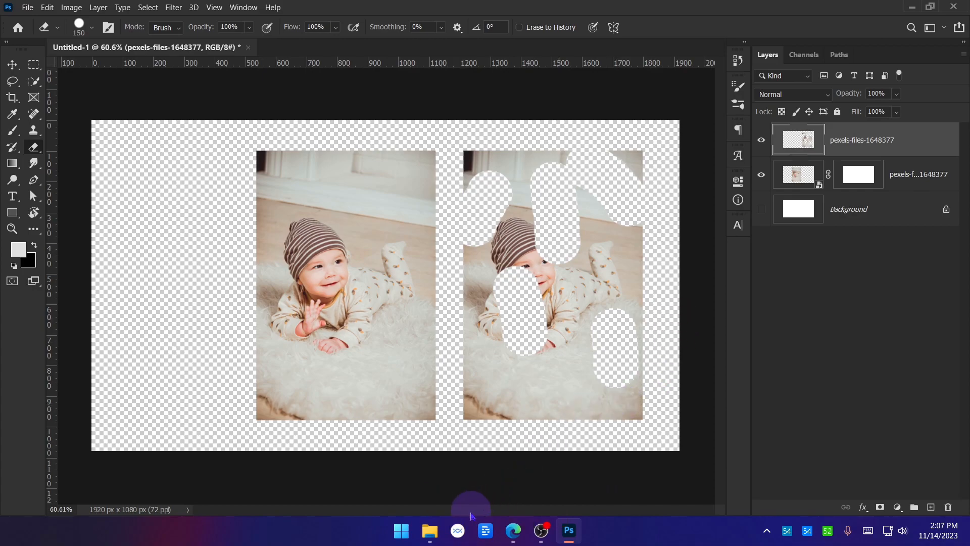
# Undo the remaining Eraser strokes to restore the complete right-hand photo
pyautogui.hotkey('ctrl', 'z')
pyautogui.hotkey('ctrl', 'z')
pyautogui.hotkey('ctrl', 'z')
pyautogui.hotkey('ctrl', 'z')
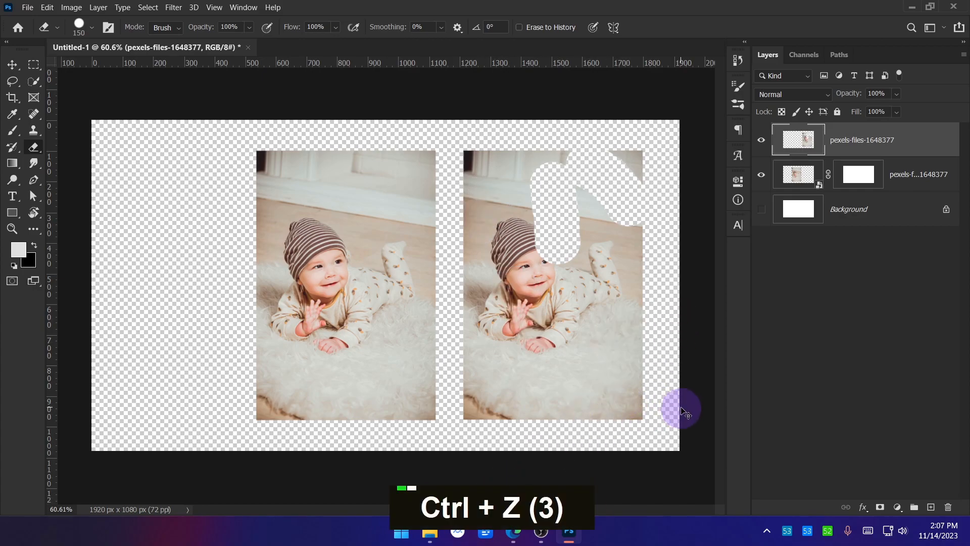
pyautogui.hotkey('ctrl', 'z')
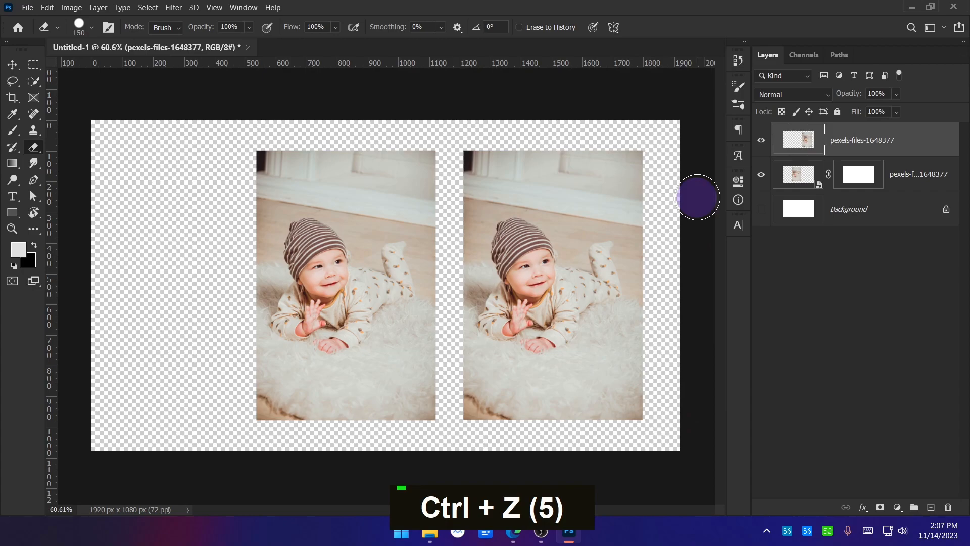
# Try erasing parts of the background around the baby in the right-hand photo and undo the strokes
pyautogui.moveTo(498, 151)
pyautogui.mouseDown()
pyautogui.moveTo(557, 221)
pyautogui.moveTo(635, 238)
pyautogui.moveTo(623, 316)
pyautogui.moveTo(576, 368)
pyautogui.moveTo(491, 377)
pyautogui.moveTo(463, 297)
pyautogui.moveTo(480, 180)
pyautogui.moveTo(623, 164)
pyautogui.mouseUp()
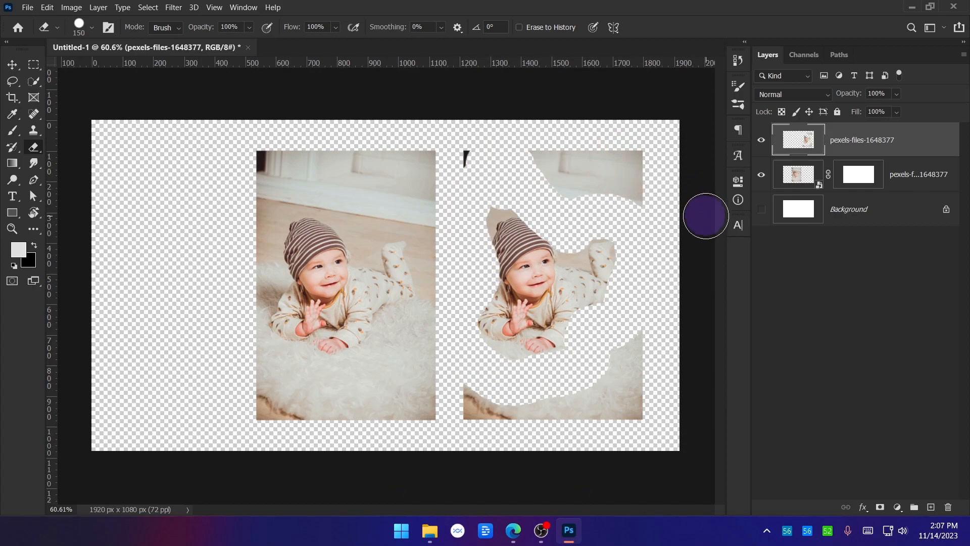
pyautogui.hotkey('ctrl', 'z')
pyautogui.hotkey('ctrl', 'z')
pyautogui.hotkey('ctrl', 'z')
pyautogui.hotkey('ctrl', 'z')
pyautogui.hotkey('ctrl', 'z')
# Erase the entire background around the baby in the right-hand photo
pyautogui.moveTo(547, 186)
pyautogui.mouseDown()
pyautogui.moveTo(569, 224)
pyautogui.moveTo(584, 214)
pyautogui.moveTo(616, 225)
pyautogui.moveTo(638, 269)
pyautogui.moveTo(639, 318)
pyautogui.moveTo(607, 329)
pyautogui.moveTo(591, 364)
pyautogui.moveTo(538, 386)
pyautogui.moveTo(481, 372)
pyautogui.moveTo(462, 327)
pyautogui.moveTo(466, 259)
pyautogui.moveTo(478, 222)
pyautogui.moveTo(515, 189)
pyautogui.moveTo(476, 194)
pyautogui.moveTo(462, 141)
pyautogui.moveTo(681, 162)
pyautogui.moveTo(610, 175)
pyautogui.moveTo(657, 214)
pyautogui.moveTo(682, 314)
pyautogui.moveTo(601, 399)
pyautogui.moveTo(624, 422)
pyautogui.moveTo(569, 400)
pyautogui.moveTo(480, 402)
pyautogui.moveTo(471, 428)
pyautogui.moveTo(464, 397)
pyautogui.mouseUp()
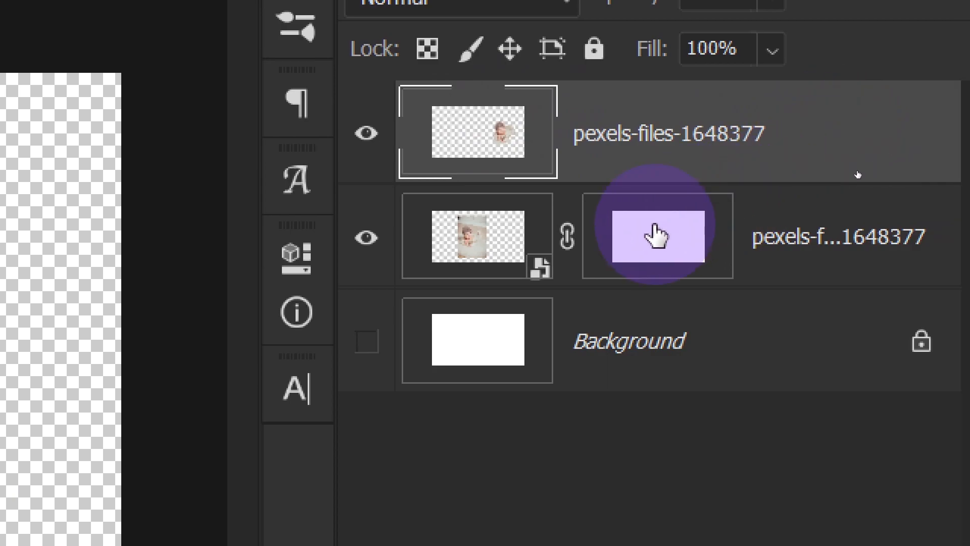
# Paint black on the left photo's layer mask with a 175 px Brush to hide the background around the baby
pyautogui.click(735, 237)
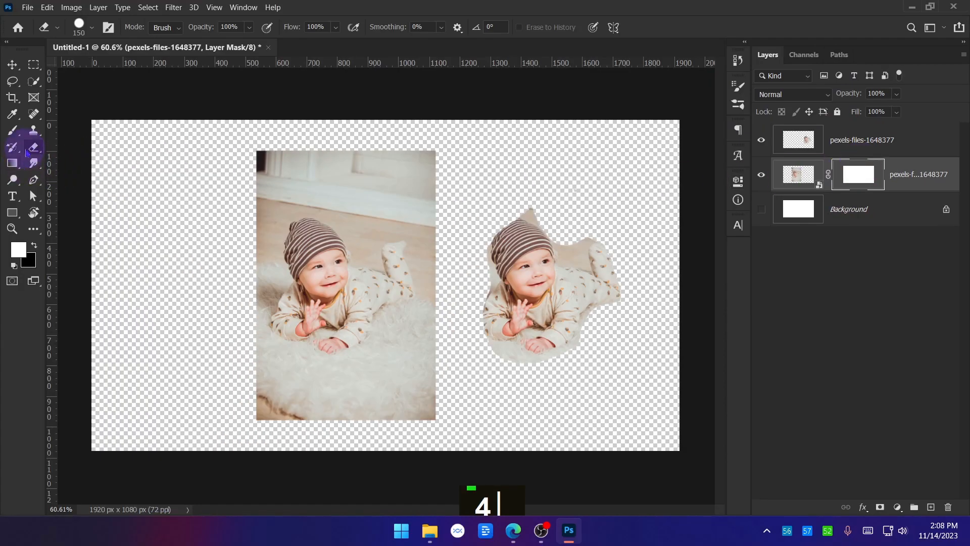
pyautogui.rightClick(12, 130)
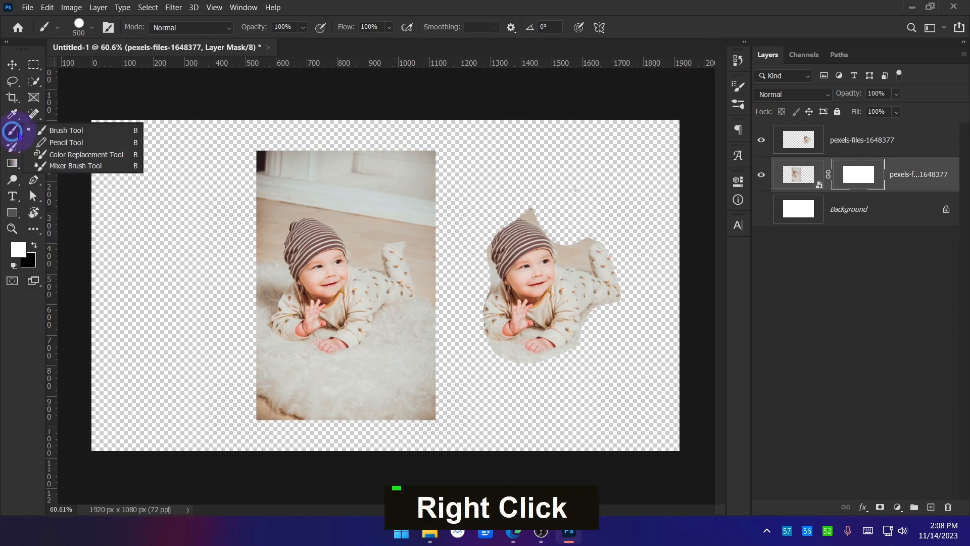
pyautogui.click(49, 134)
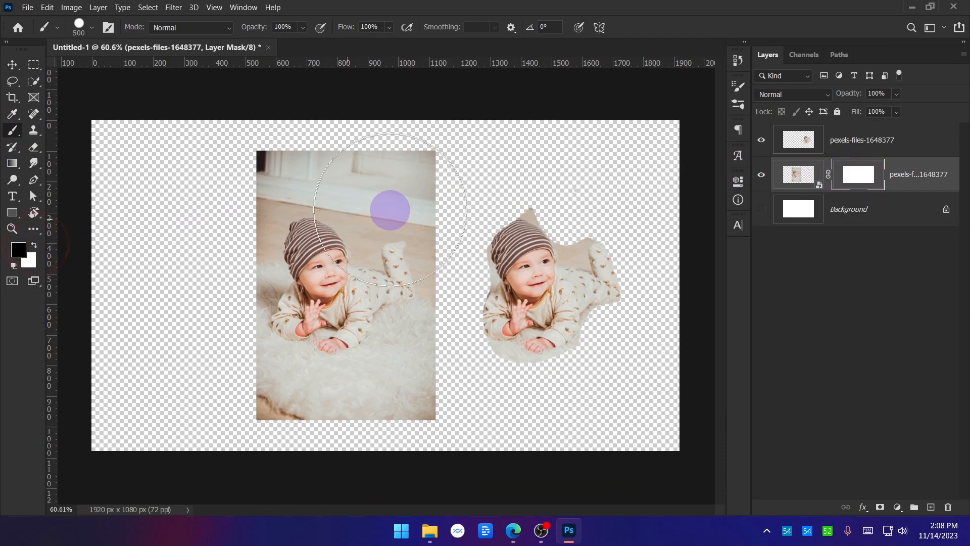
pyautogui.press('[')
pyautogui.press('[')
pyautogui.press('[')
pyautogui.press('[')
pyautogui.press('[')
pyautogui.moveTo(391, 189)
pyautogui.mouseDown()
pyautogui.moveTo(360, 231)
pyautogui.moveTo(375, 202)
pyautogui.moveTo(409, 197)
pyautogui.moveTo(434, 225)
pyautogui.moveTo(436, 293)
pyautogui.moveTo(425, 173)
pyautogui.moveTo(433, 138)
pyautogui.moveTo(312, 169)
pyautogui.moveTo(253, 205)
pyautogui.moveTo(310, 186)
pyautogui.moveTo(333, 195)
pyautogui.moveTo(267, 156)
pyautogui.moveTo(256, 194)
pyautogui.moveTo(253, 358)
pyautogui.moveTo(305, 375)
pyautogui.moveTo(373, 367)
pyautogui.moveTo(402, 331)
pyautogui.moveTo(439, 337)
pyautogui.moveTo(389, 405)
pyautogui.moveTo(270, 411)
pyautogui.moveTo(393, 423)
pyautogui.moveTo(420, 398)
pyautogui.mouseUp()
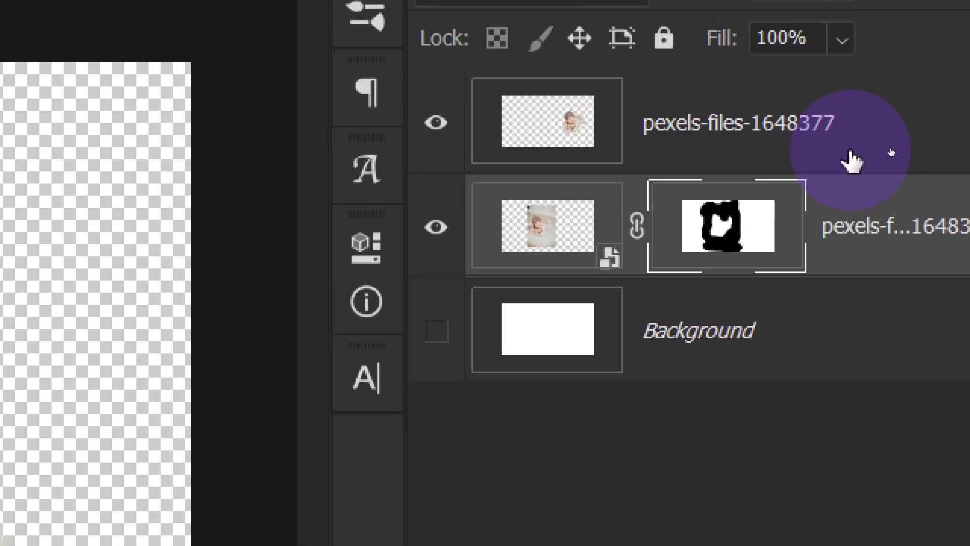
# Compare the masked layer's image thumbnail with the erased layer's thumbnail and reselect the layer mask
pyautogui.click(800, 175)
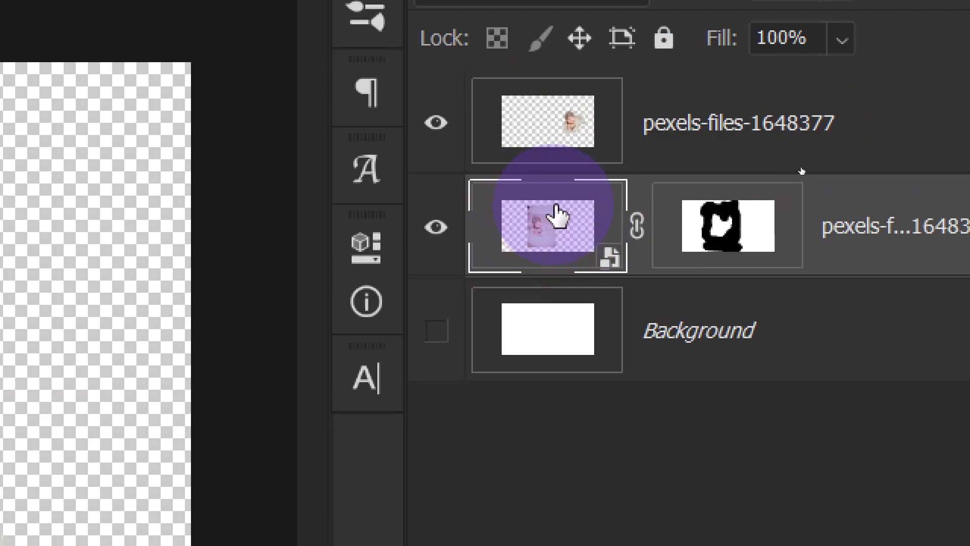
pyautogui.click(552, 126)
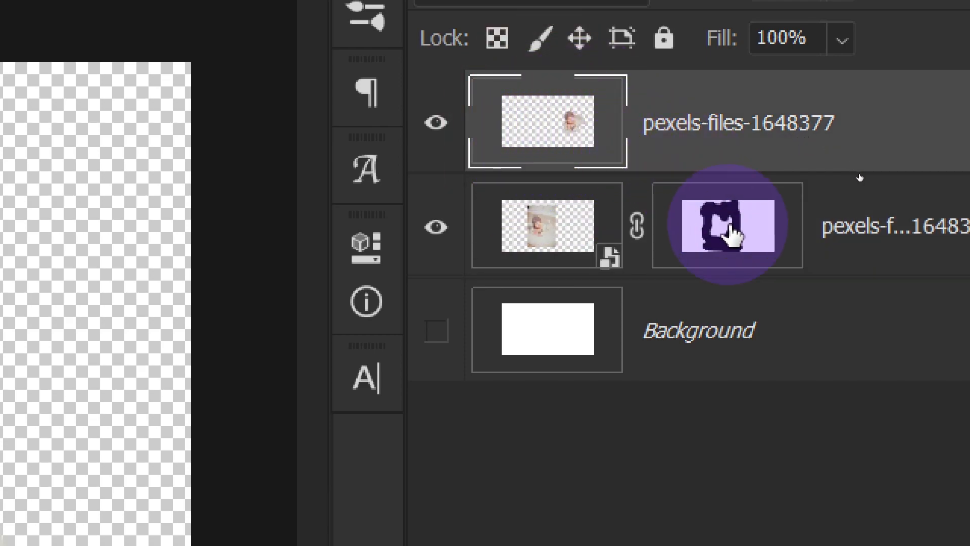
pyautogui.click(707, 229)
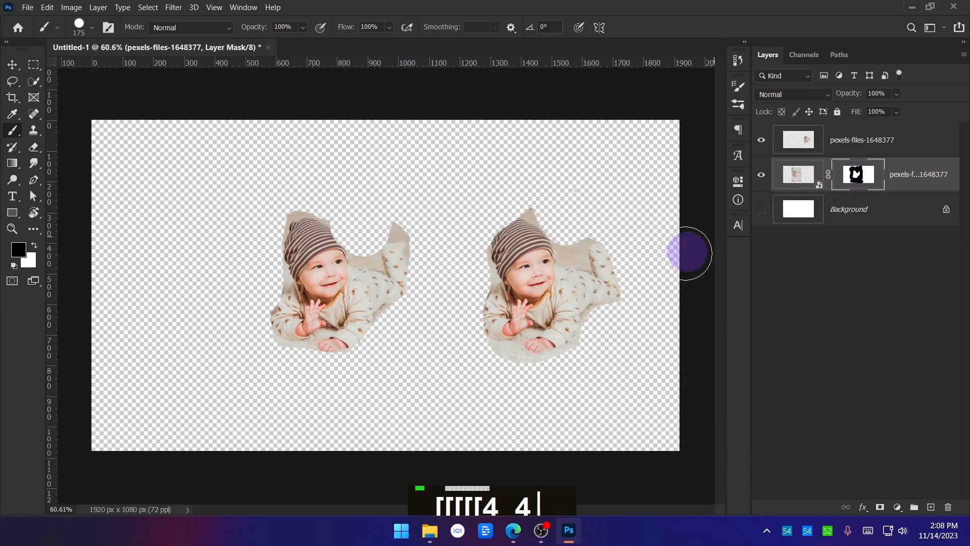
# Save the document to the Desktop as test in Photoshop format, keeping Maximize Compatibility on
pyautogui.click(23, 11)
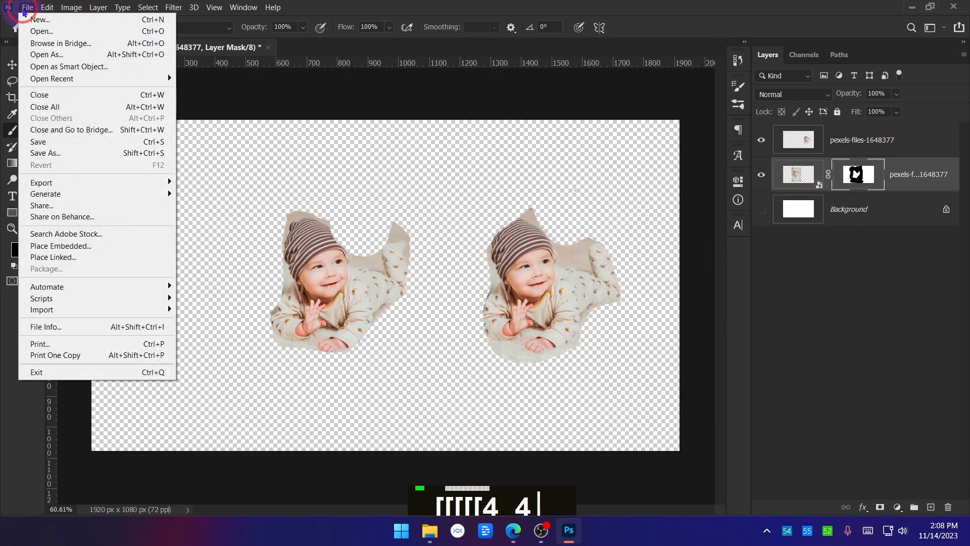
pyautogui.click(74, 142)
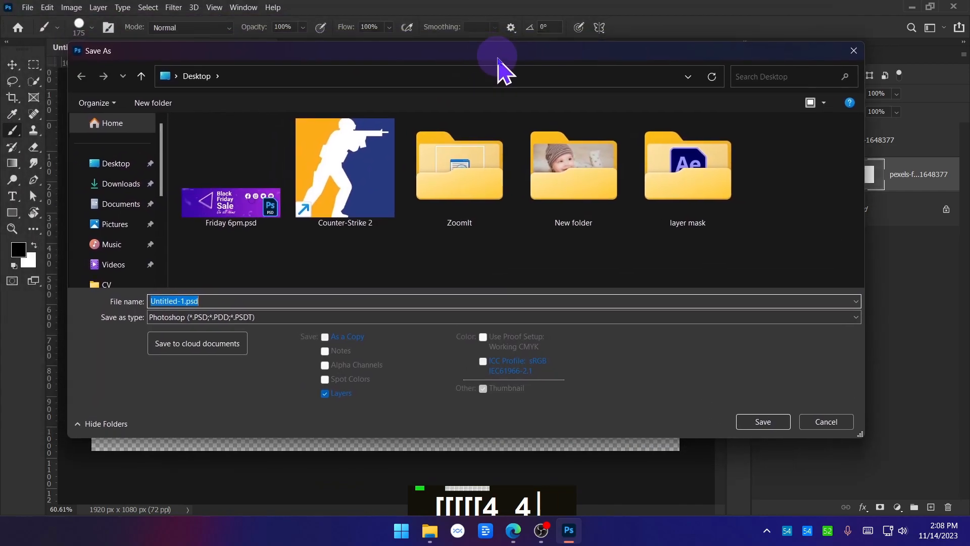
pyautogui.click(366, 233)
pyautogui.write('test')
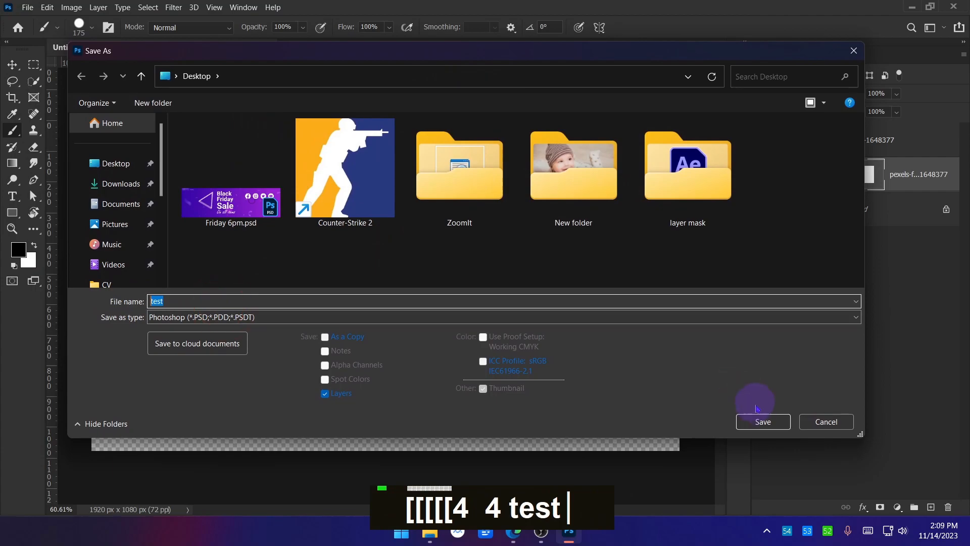
pyautogui.click(762, 419)
pyautogui.click(619, 178)
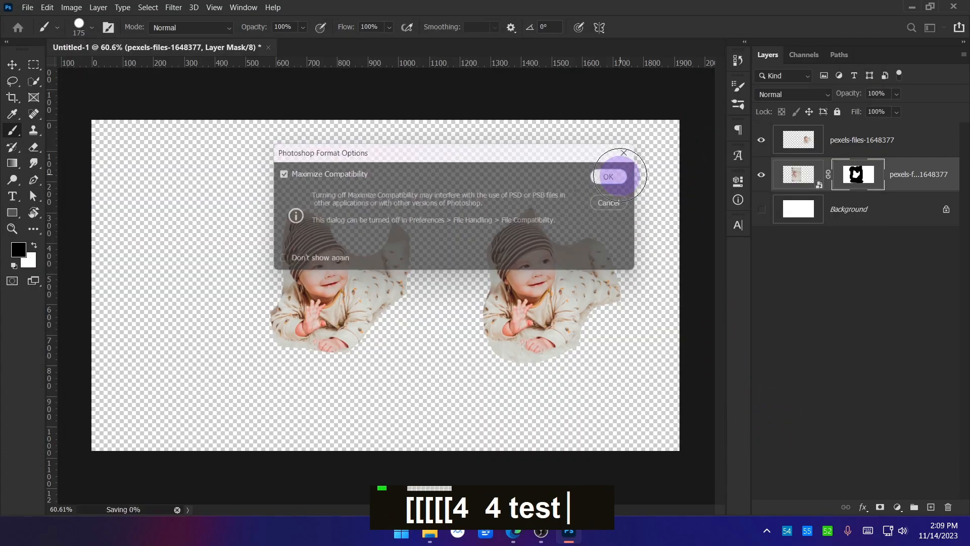
# Close Photoshop, move test.psd to a free area of the desktop, and reopen it in Photoshop
pyautogui.click(953, 7)
pyautogui.click(966, 530)
pyautogui.moveTo(71, 76); pyautogui.dragTo(551, 132)
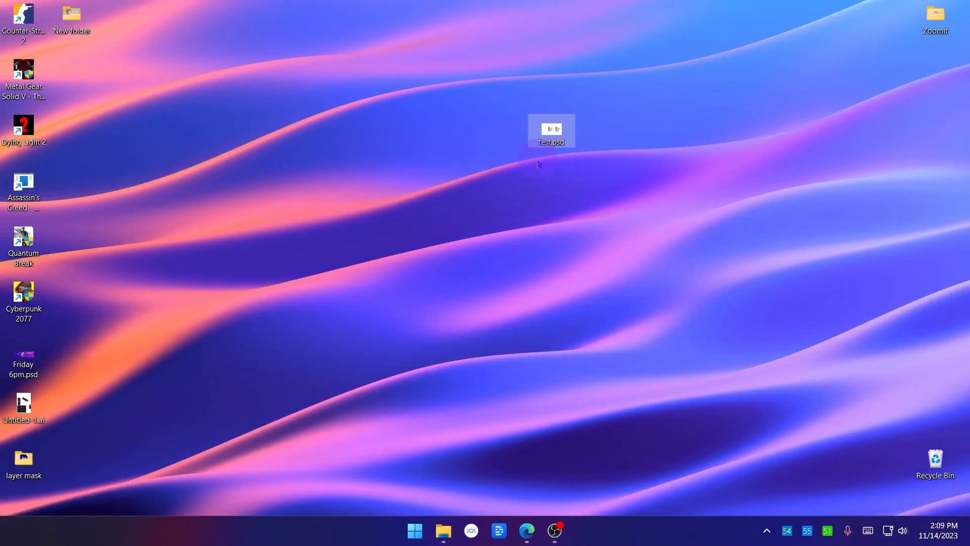
pyautogui.doubleClick(554, 132)
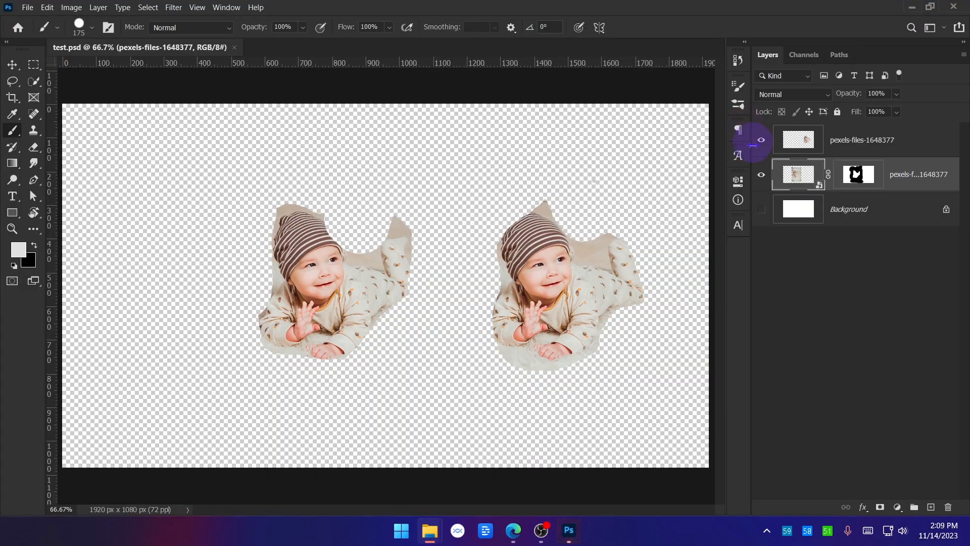
# Activate the Move tool and deselect all layers
pyautogui.click(12, 65)
pyautogui.click(778, 322)
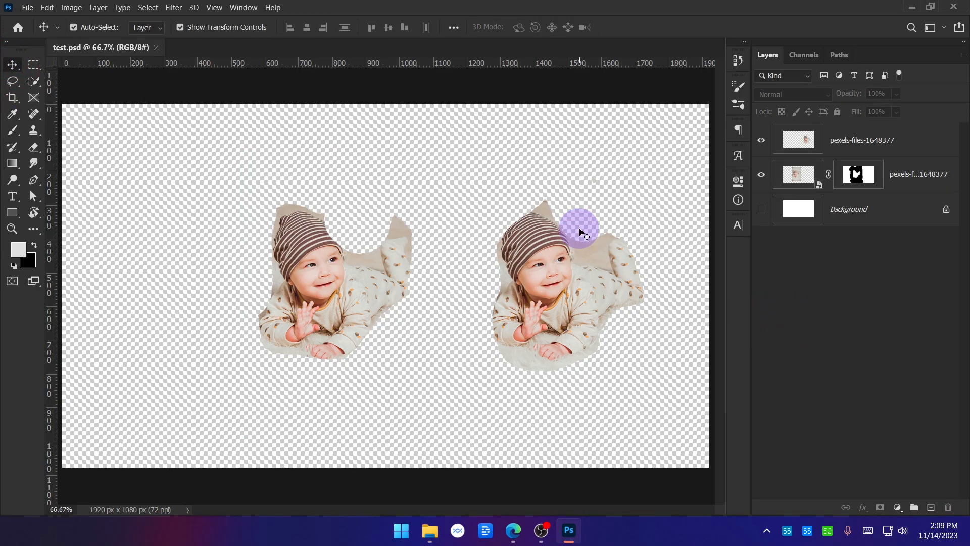
# Try to undo the erasing and masking done before the document was closed and reopened
pyautogui.hotkey('ctrl', 'z')
pyautogui.hotkey('ctrl', 'z')
pyautogui.hotkey('ctrl', 'z')
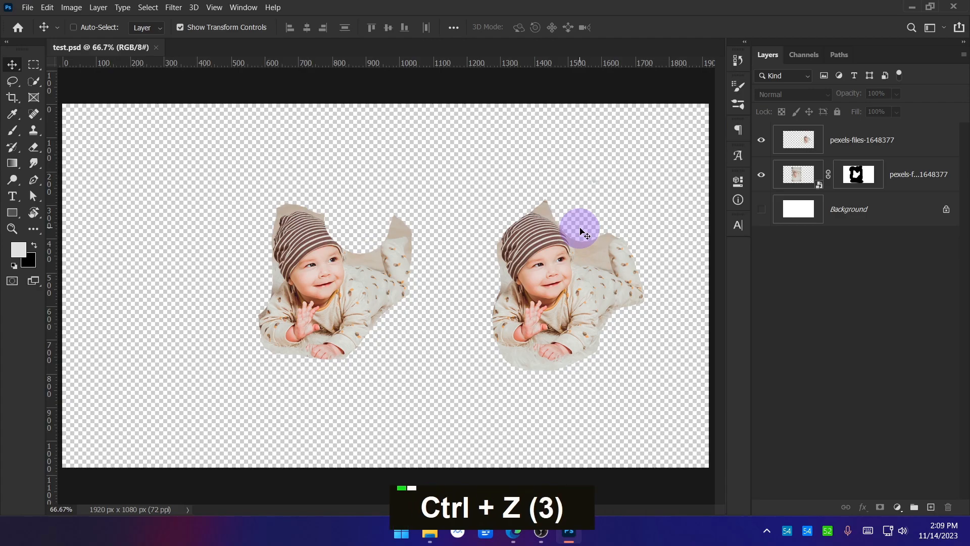
pyautogui.hotkey('ctrl', 'z')
pyautogui.hotkey('ctrl', 'z')
pyautogui.hotkey('ctrl', 'z')
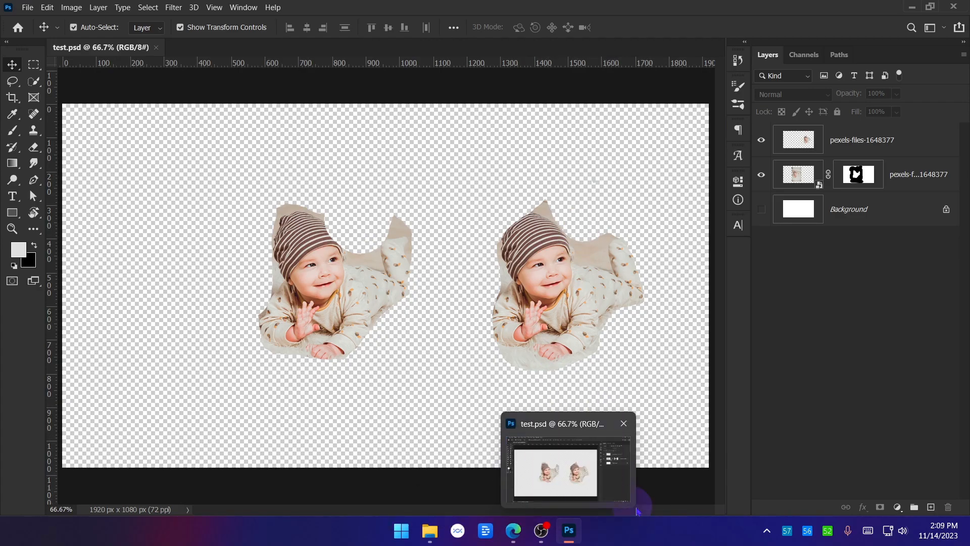
pyautogui.hotkey('ctrl', 'z')
pyautogui.hotkey('ctrl', 'z')
pyautogui.hotkey('ctrl', 'z')
pyautogui.hotkey('ctrl', 'z')
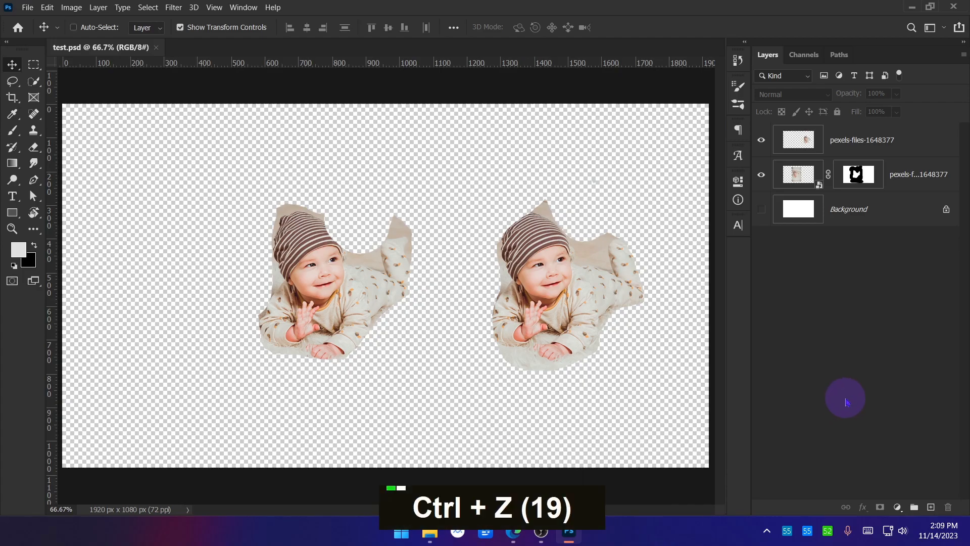
pyautogui.hotkey('ctrl', 'z')
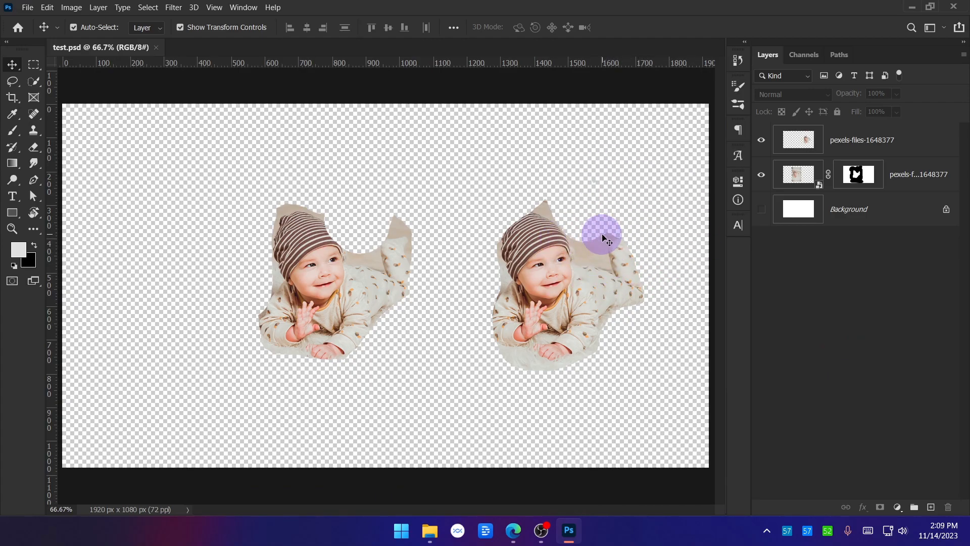
# Shift the erased right-hand baby cutout slightly on the canvas with the Move tool
pyautogui.moveTo(507, 251); pyautogui.dragTo(517, 270)
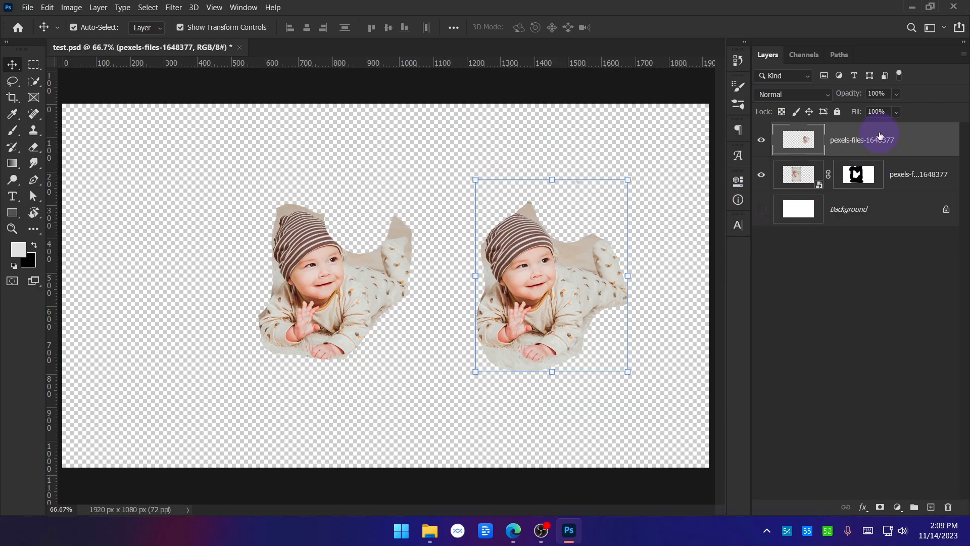
pyautogui.moveTo(564, 276); pyautogui.dragTo(571, 268)
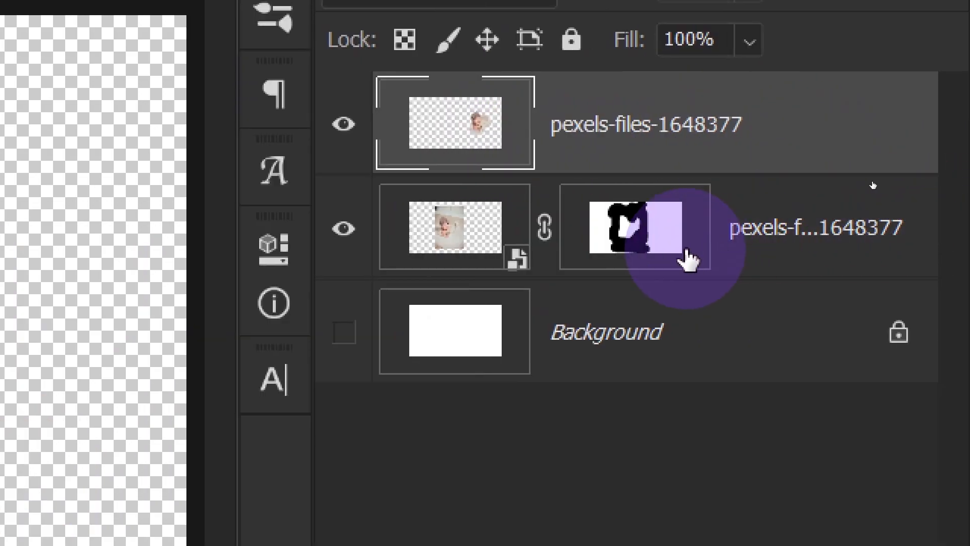
# Paint white on the left photo's layer mask to bring back its hidden background, and deselect all layers
pyautogui.click(657, 238)
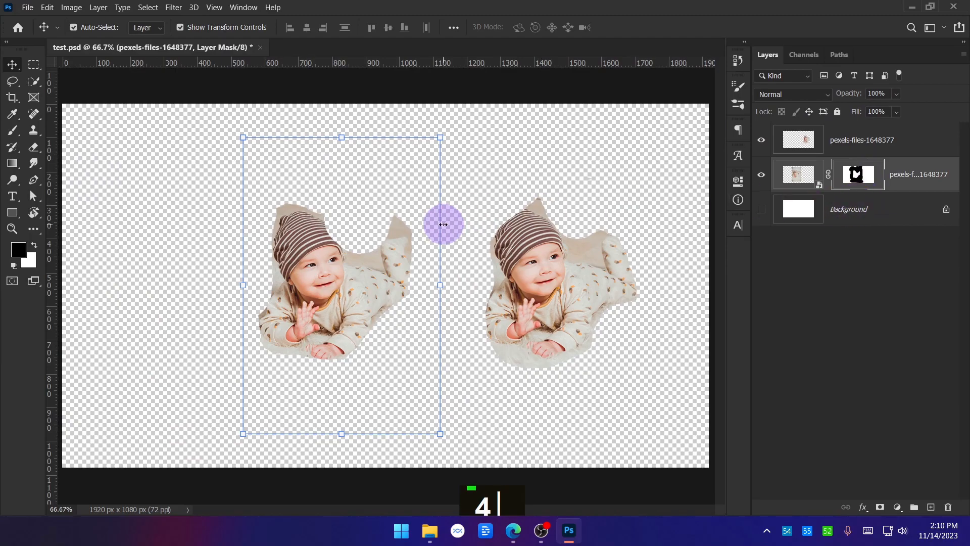
pyautogui.press('b')
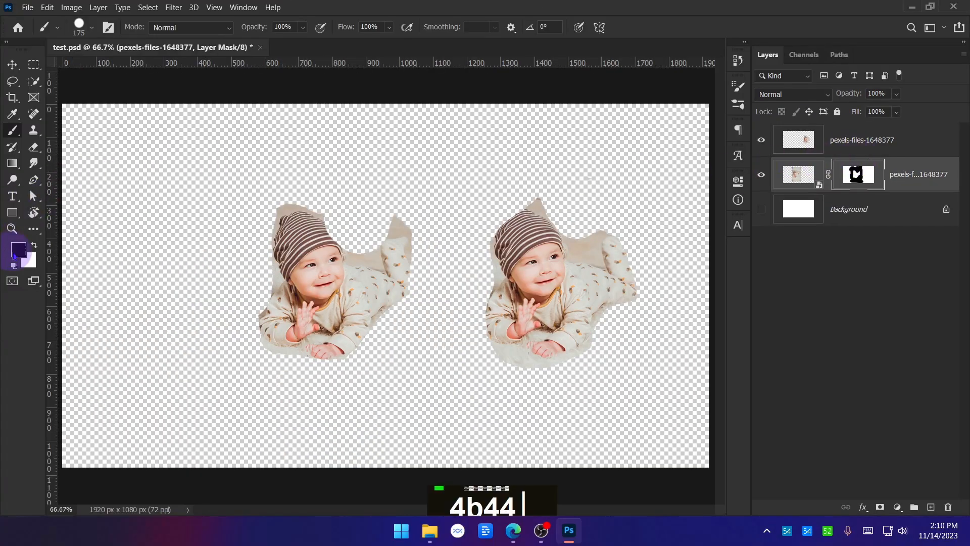
pyautogui.moveTo(313, 228)
pyautogui.mouseDown()
pyautogui.moveTo(329, 205)
pyautogui.moveTo(355, 230)
pyautogui.moveTo(381, 228)
pyautogui.moveTo(339, 200)
pyautogui.moveTo(395, 177)
pyautogui.moveTo(200, 218)
pyautogui.moveTo(264, 195)
pyautogui.moveTo(323, 200)
pyautogui.moveTo(337, 139)
pyautogui.moveTo(359, 112)
pyautogui.moveTo(456, 147)
pyautogui.moveTo(410, 362)
pyautogui.moveTo(331, 331)
pyautogui.moveTo(251, 241)
pyautogui.moveTo(397, 407)
pyautogui.moveTo(461, 456)
pyautogui.moveTo(447, 347)
pyautogui.moveTo(421, 357)
pyautogui.moveTo(410, 312)
pyautogui.moveTo(318, 327)
pyautogui.moveTo(235, 308)
pyautogui.moveTo(223, 363)
pyautogui.mouseUp()
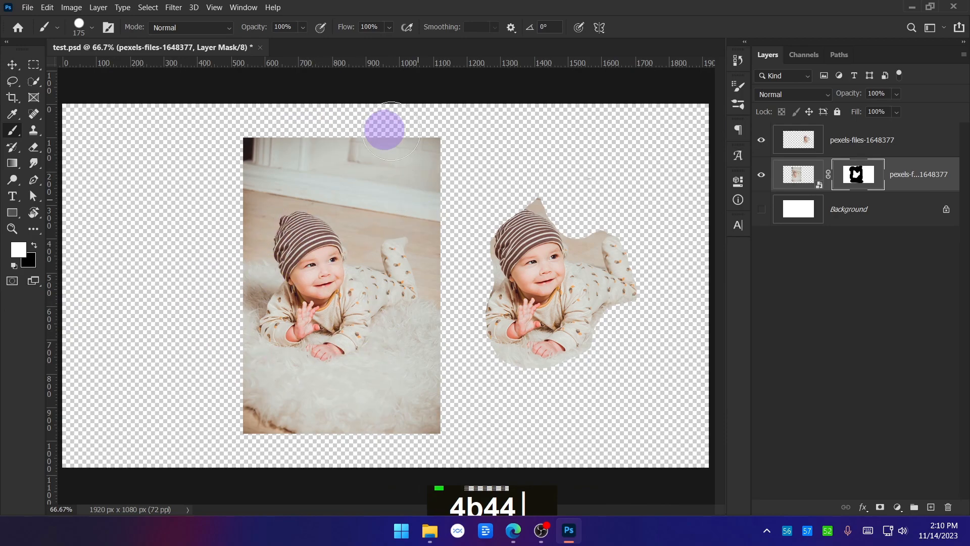
pyautogui.click(12, 66)
pyautogui.click(789, 271)
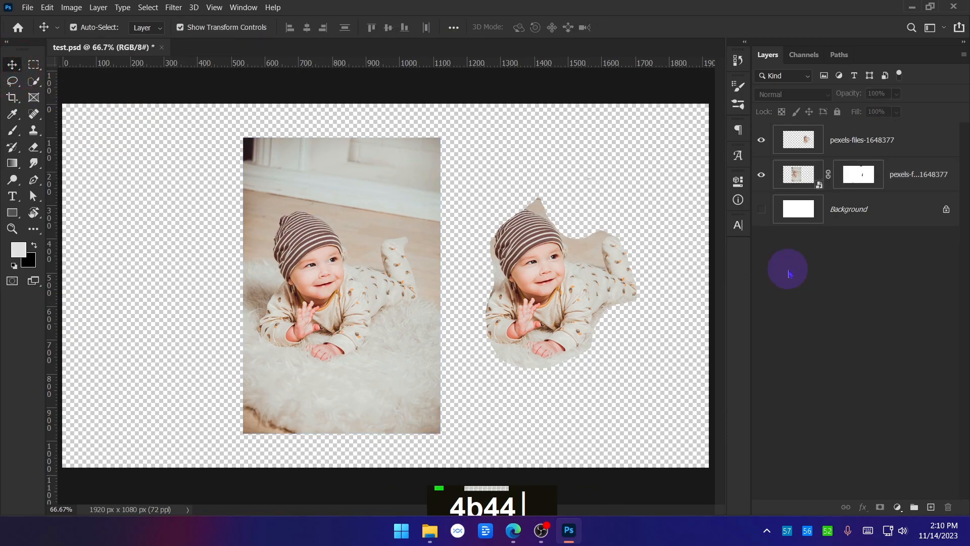
# Switch to File Explorer and view the original pexels-files-1648377.jpg in the image viewer, closing it again
pyautogui.moveTo(429, 530)
pyautogui.click(485, 470)
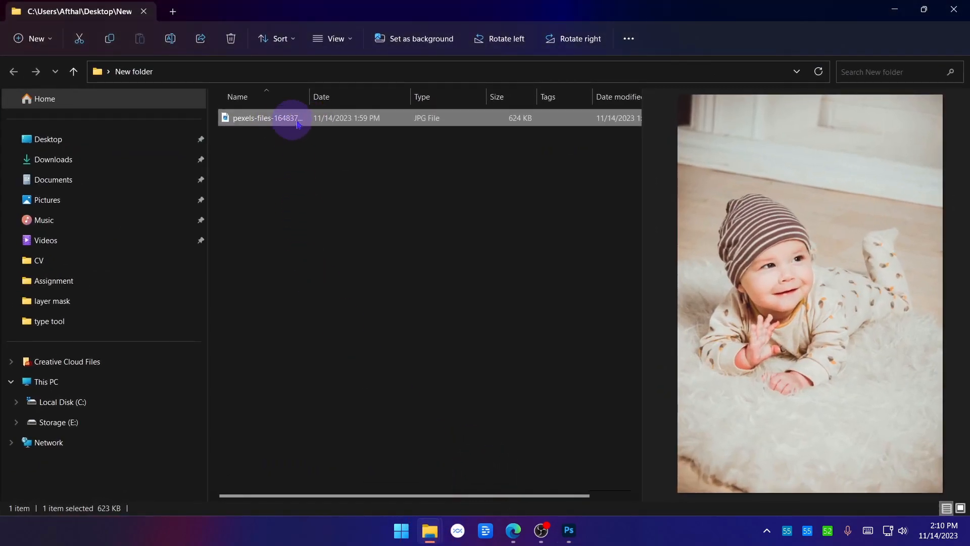
pyautogui.doubleClick(312, 118)
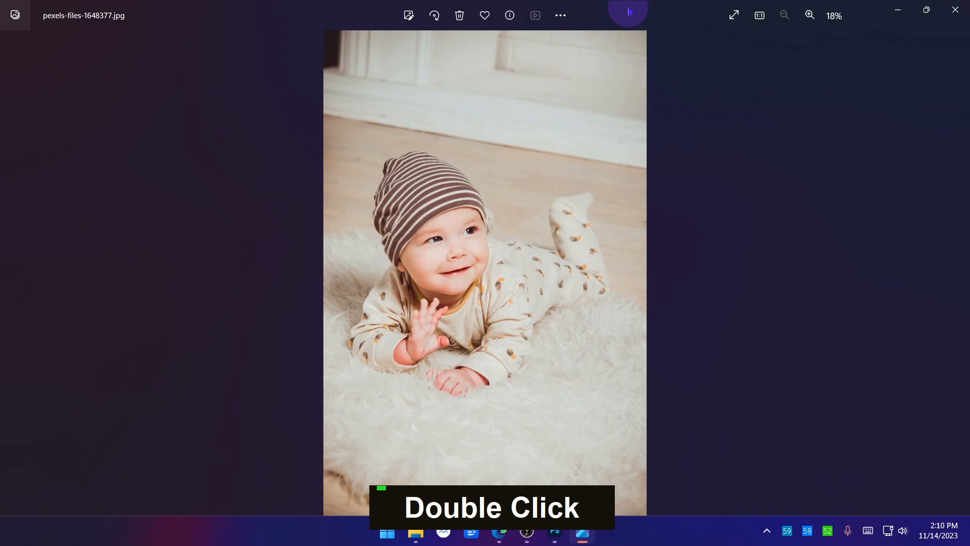
pyautogui.doubleClick(628, 11)
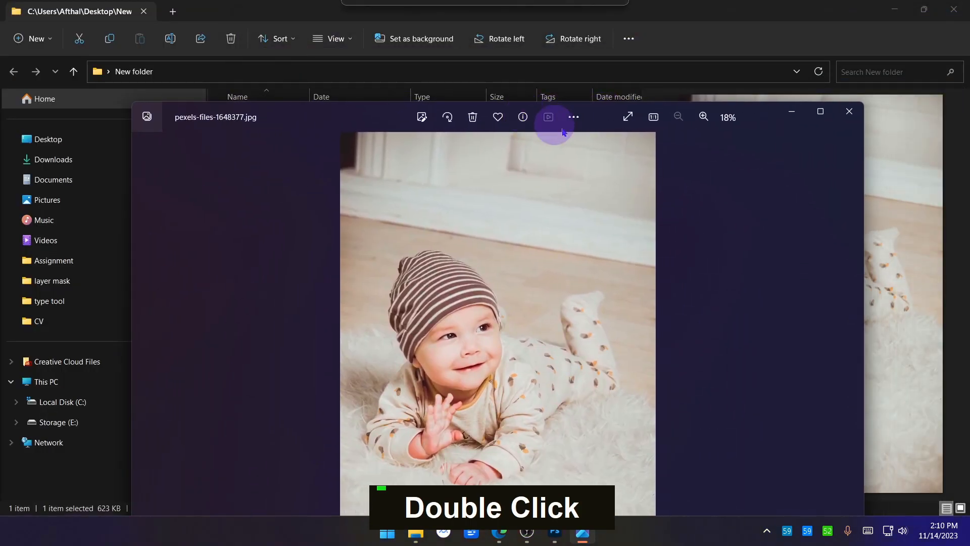
pyautogui.click(849, 111)
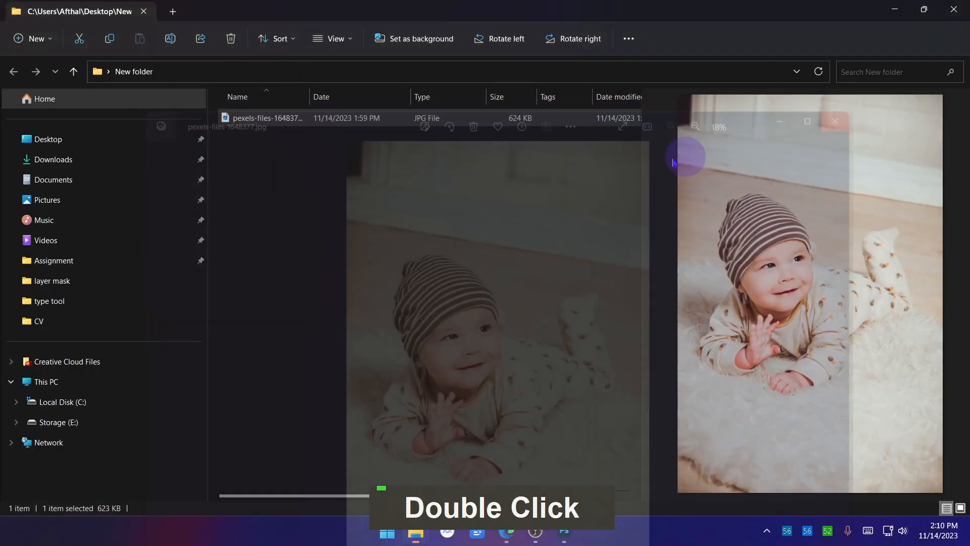
# Delete the original baby photo file from New folder
pyautogui.click(297, 124)
pyautogui.press('Delete')
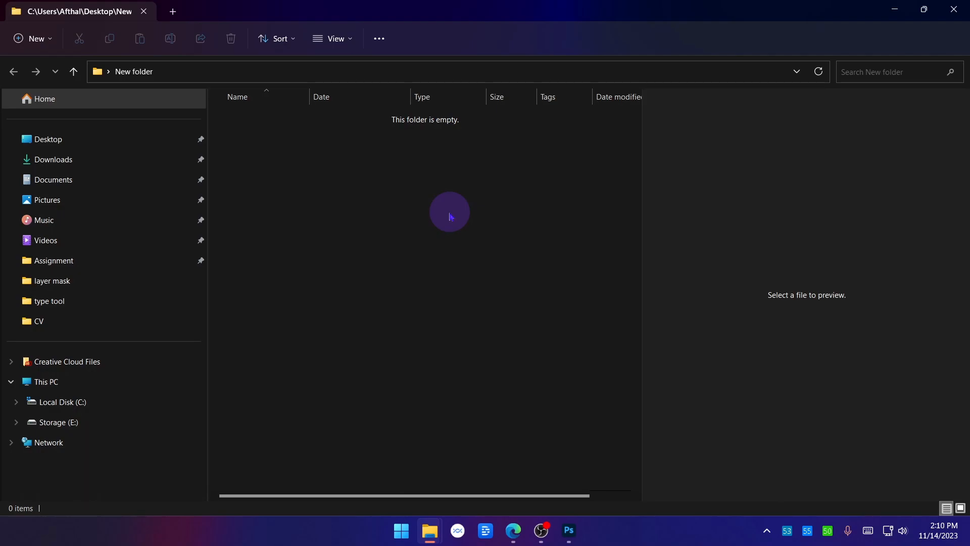
# Switch back to Photoshop and move the right-hand cutout and the left-hand masked photo slightly up and left
pyautogui.click(570, 527)
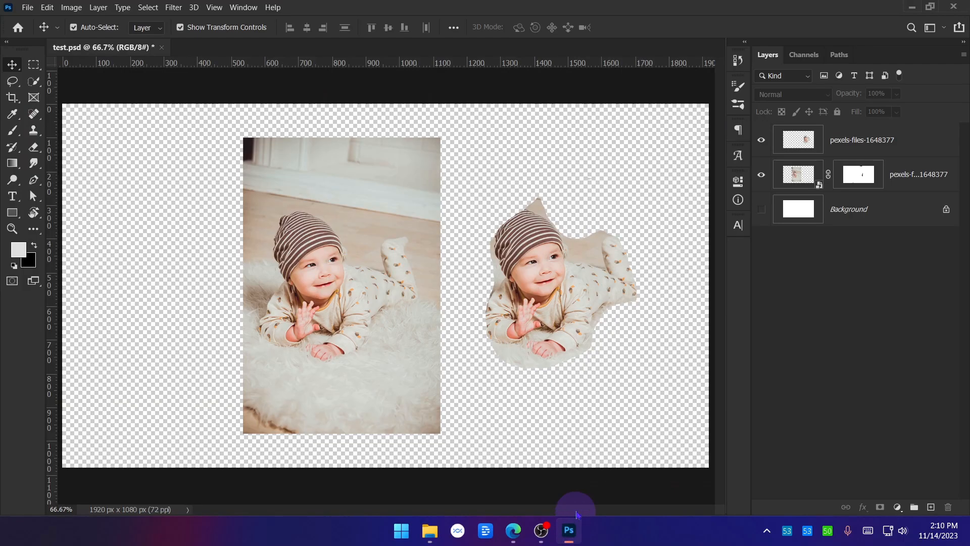
pyautogui.click(594, 257)
pyautogui.moveTo(594, 257)
pyautogui.mouseDown()
pyautogui.moveTo(588, 263)
pyautogui.moveTo(585, 253)
pyautogui.mouseUp()
pyautogui.moveTo(364, 234); pyautogui.dragTo(344, 224)
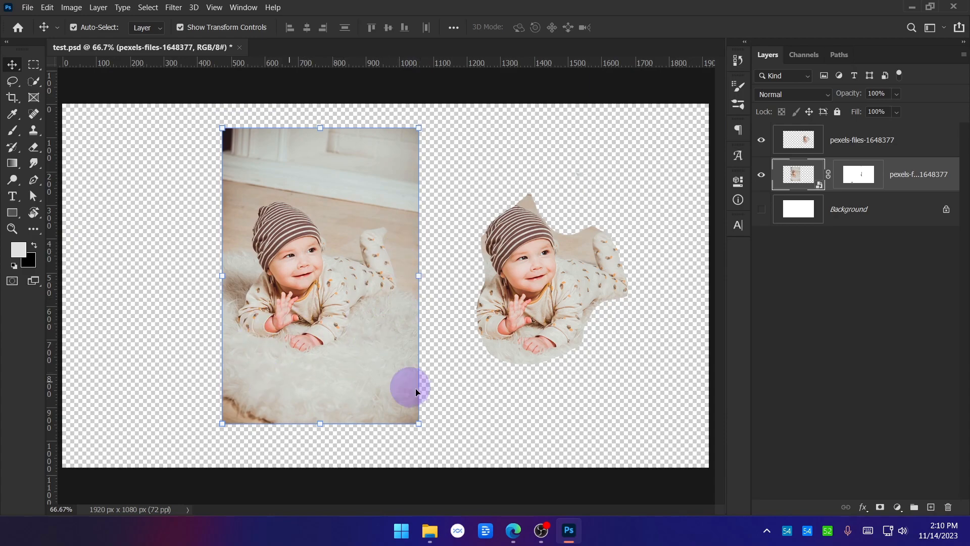
# View the brush settings and close them again
pyautogui.press('F5')
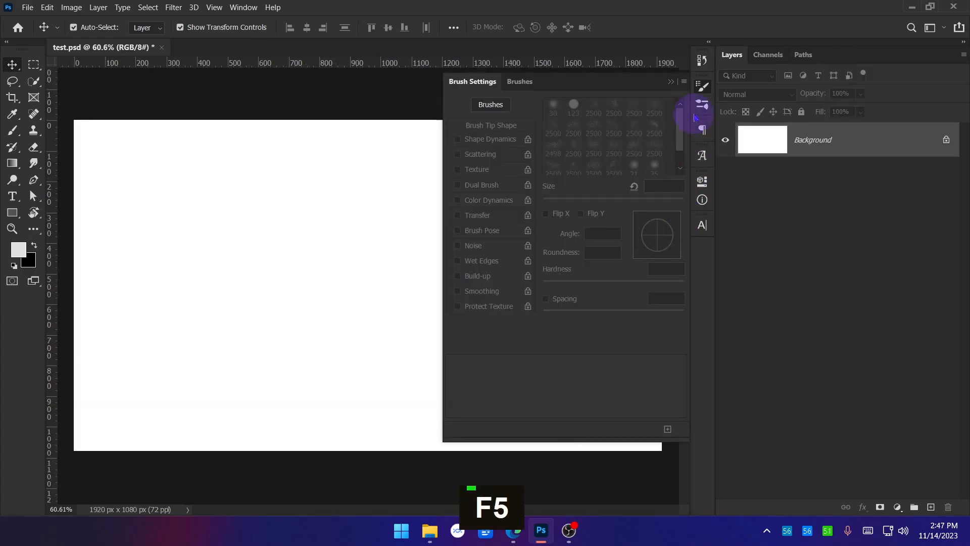
pyautogui.click(670, 83)
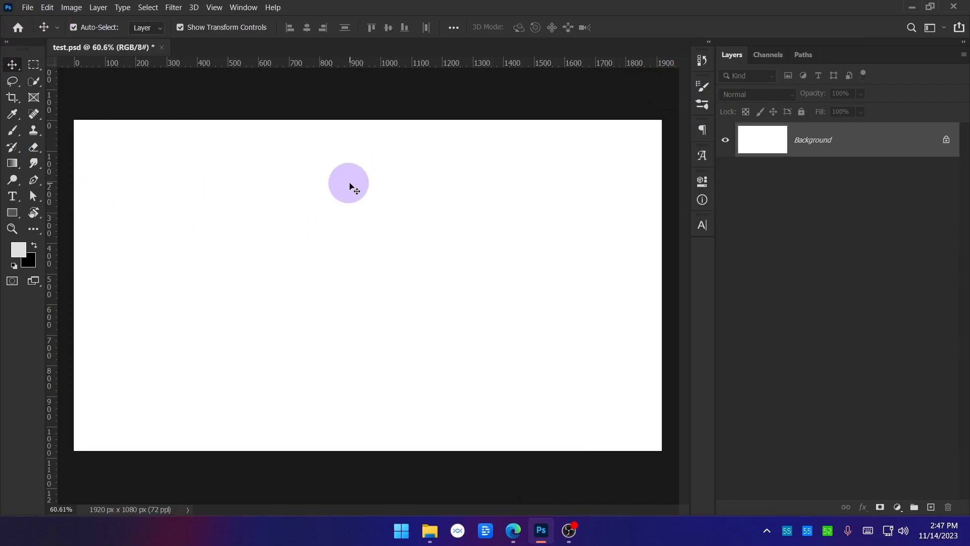
# Open handsome-guy-black-pants-beige-jacket-jumps-orange-background.jpg from New folder in Photoshop as a separate document
pyautogui.moveTo(429, 530)
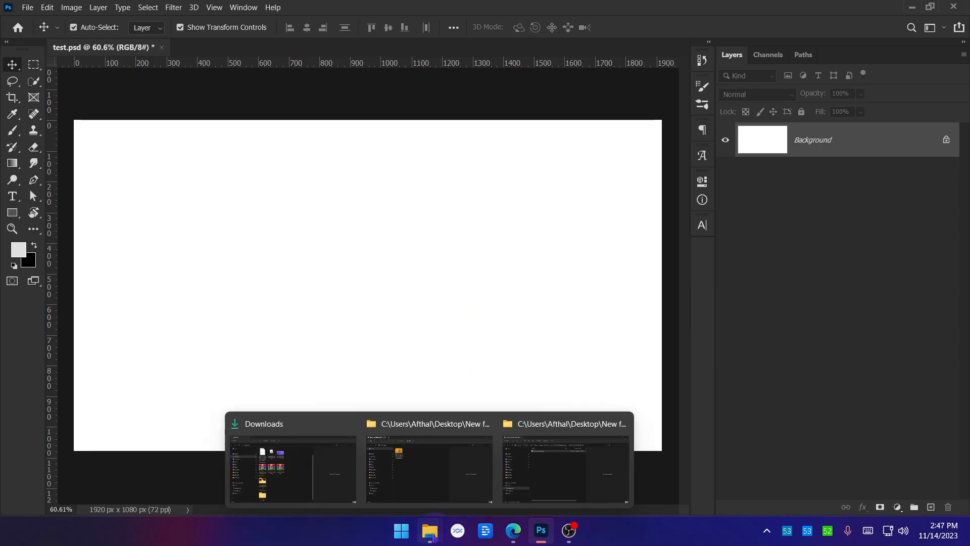
pyautogui.click(407, 447)
pyautogui.click(273, 137)
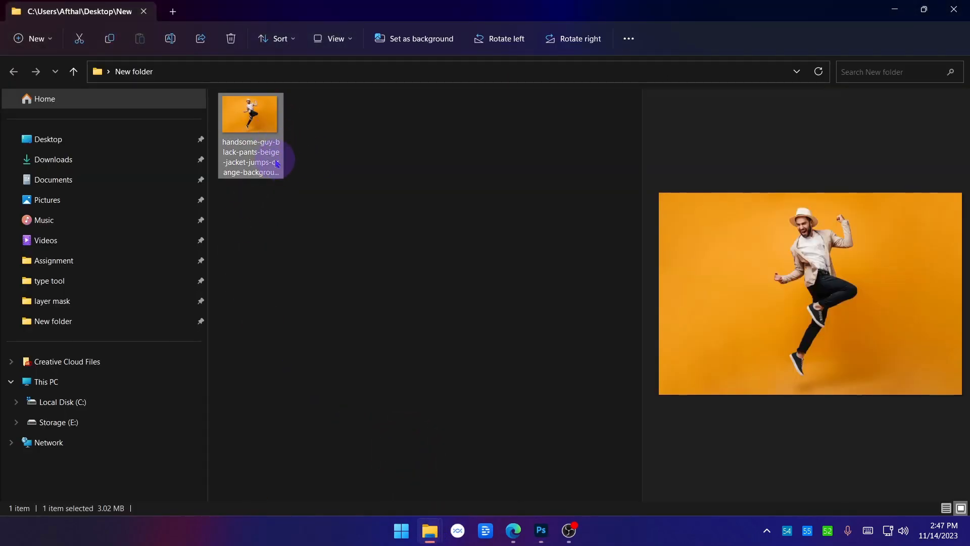
pyautogui.moveTo(257, 141); pyautogui.dragTo(324, 177)
pyautogui.hotkey('alt', 'Tab')
pyautogui.moveTo(295, 32)
pyautogui.mouseDown()
pyautogui.moveTo(275, 38)
pyautogui.moveTo(294, 44)
pyautogui.mouseUp()
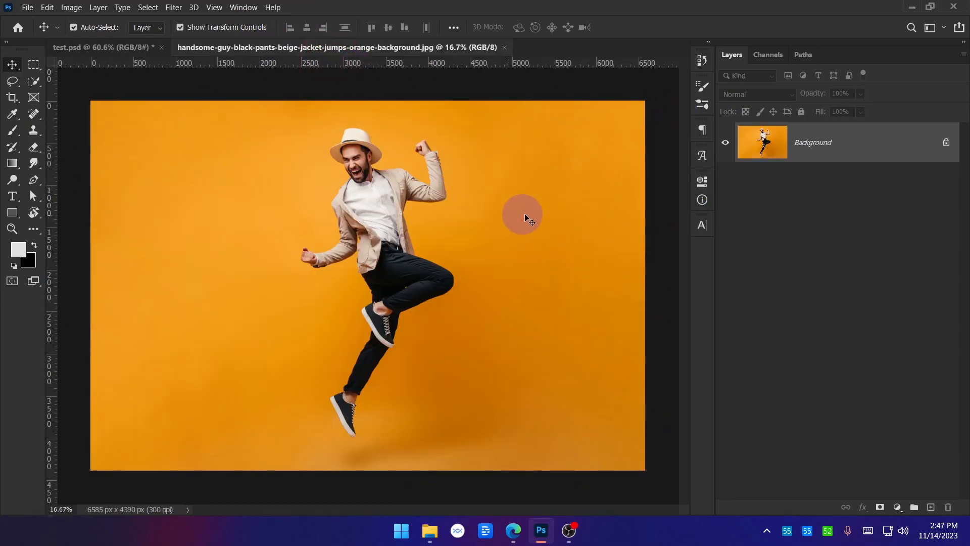
# Switch to the Edge browser and examine the "depression effect ps" image results for particle dispersion examples
pyautogui.click(512, 531)
pyautogui.scroll(3, 426, 263)
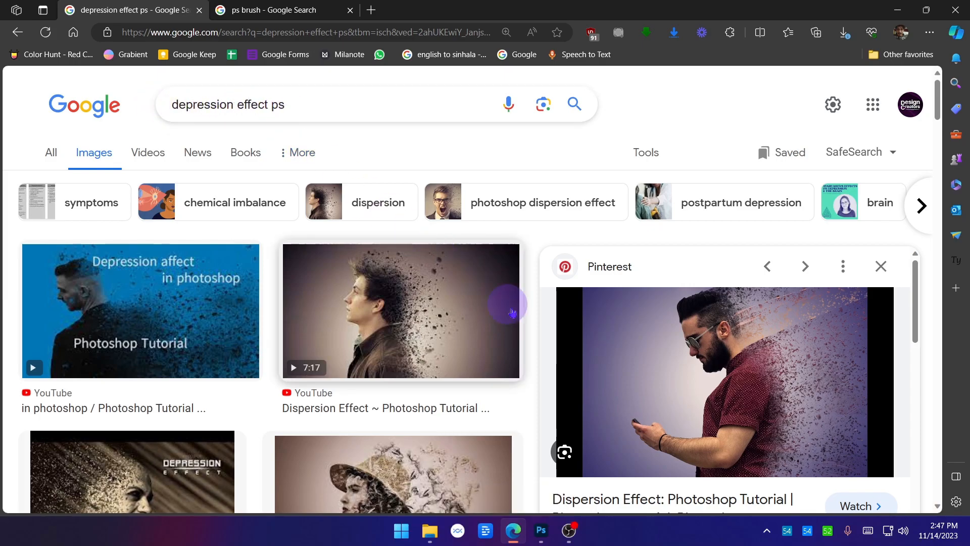
pyautogui.scroll(-5, 432, 298)
pyautogui.scroll(-3, 166, 245)
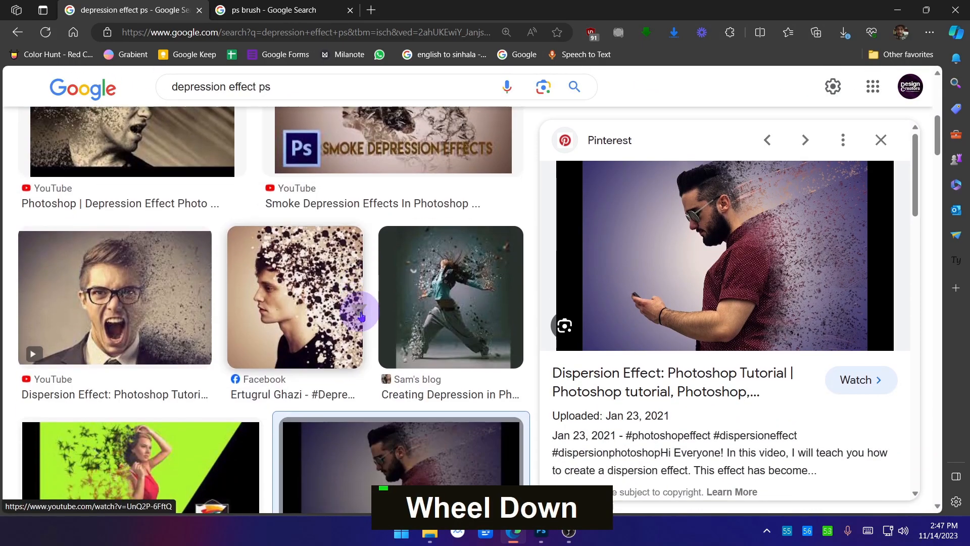
pyautogui.scroll(-8, 421, 317)
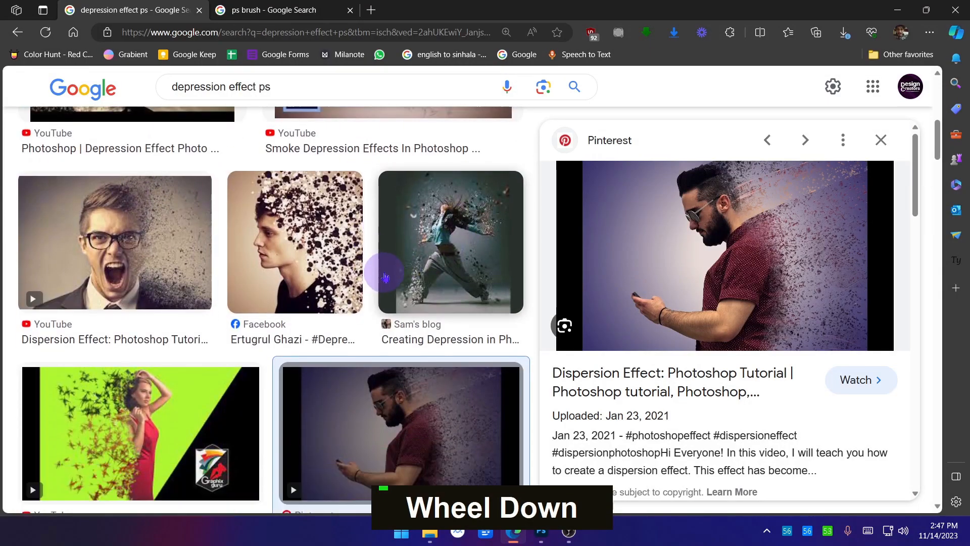
pyautogui.scroll(-1, 384, 276)
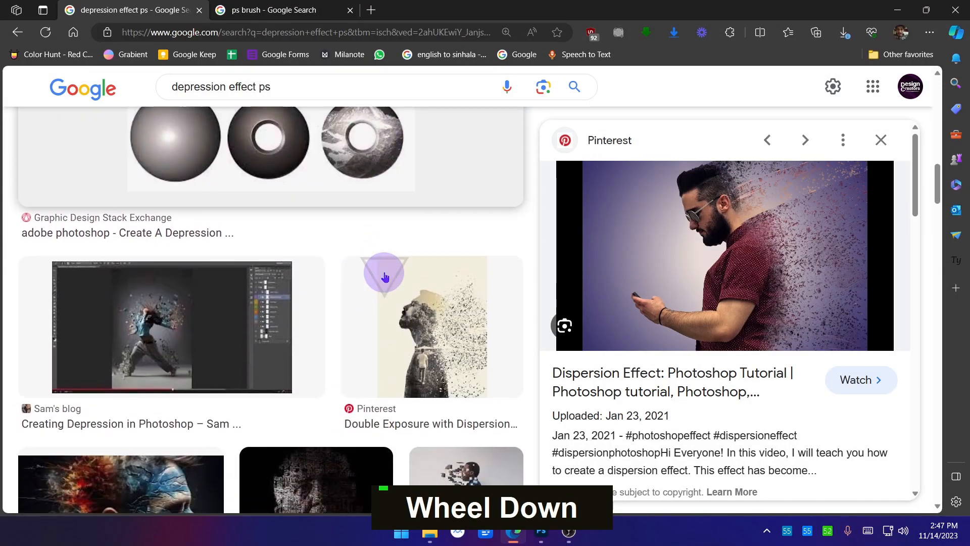
pyautogui.scroll(-4, 384, 275)
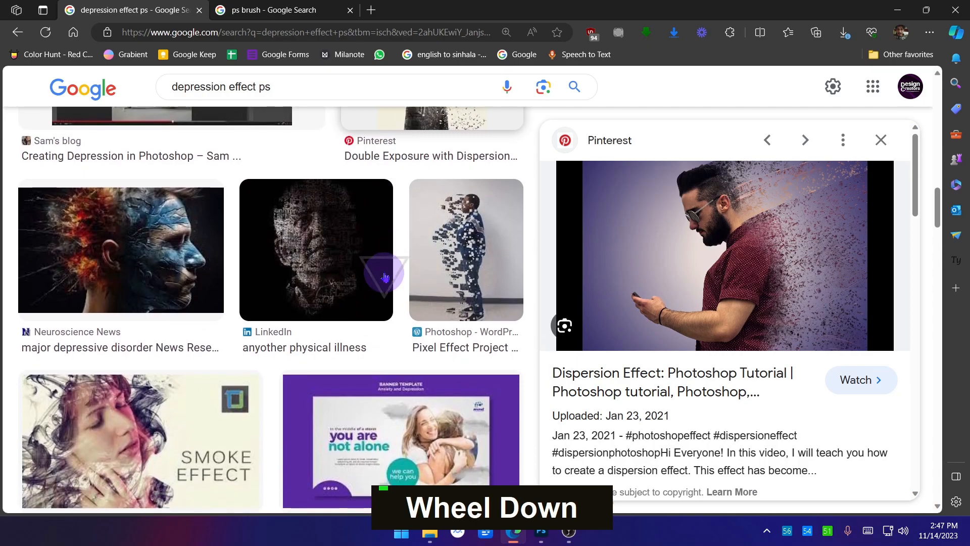
pyautogui.scroll(5, 384, 276)
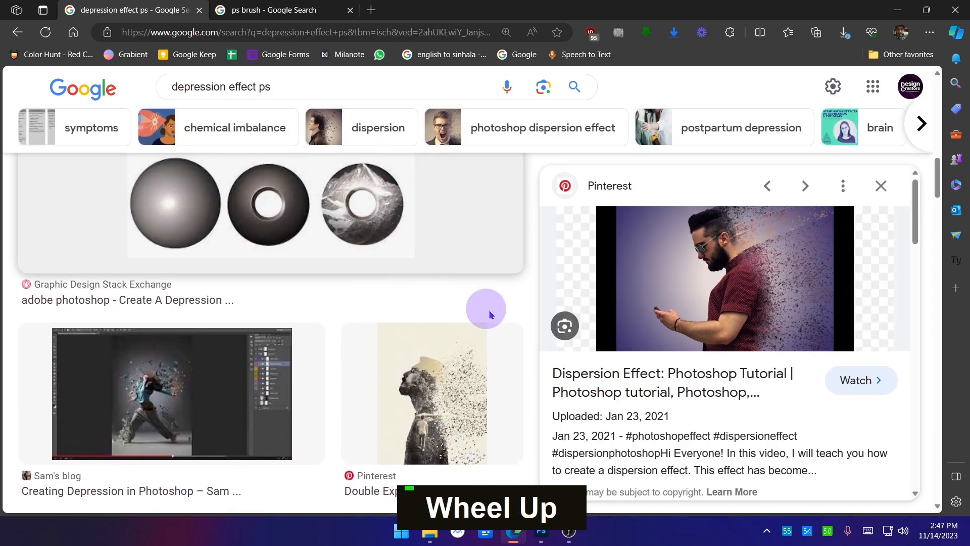
pyautogui.scroll(-4, 515, 321)
pyautogui.scroll(-5, 518, 323)
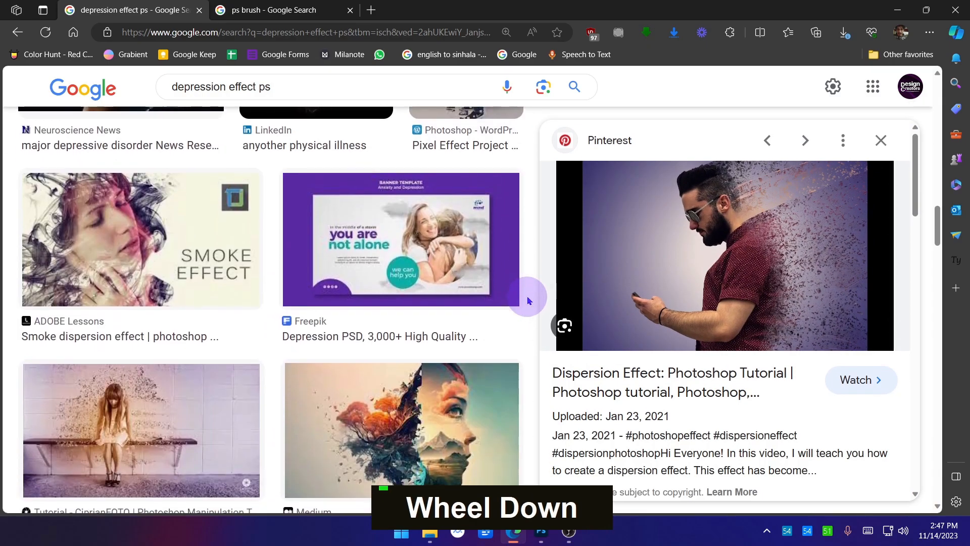
pyautogui.scroll(-2, 360, 337)
pyautogui.scroll(8, 515, 284)
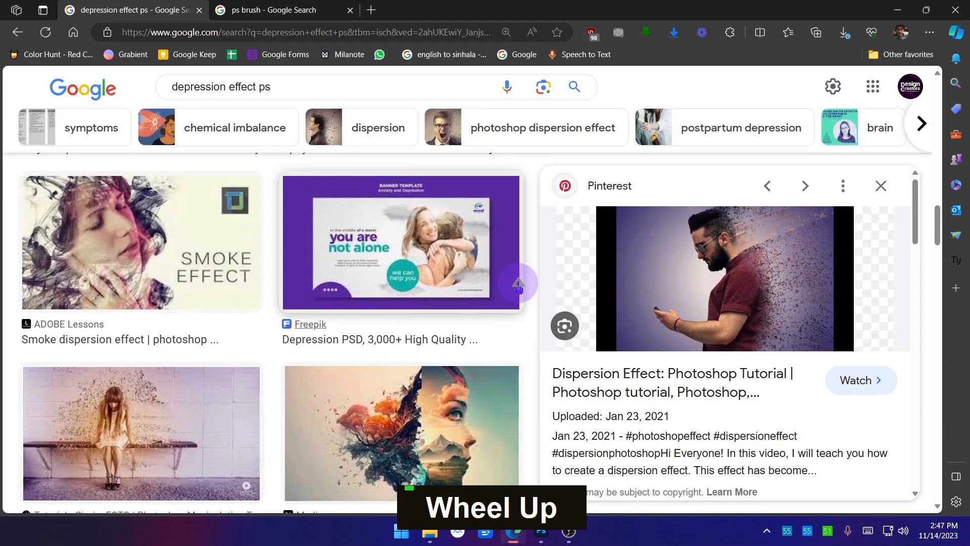
pyautogui.scroll(3, 473, 298)
pyautogui.scroll(-3, 505, 293)
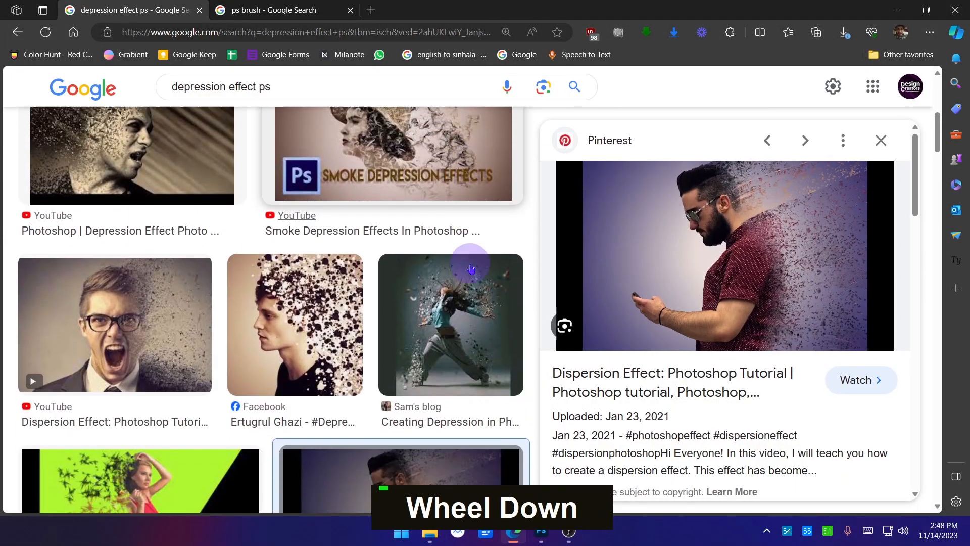
pyautogui.scroll(3, 769, 285)
pyautogui.click(769, 286)
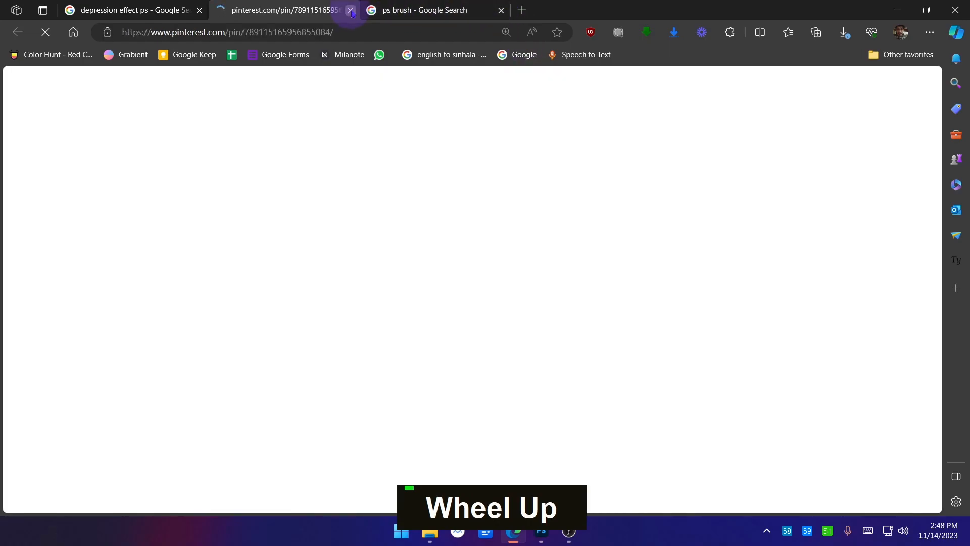
pyautogui.click(350, 11)
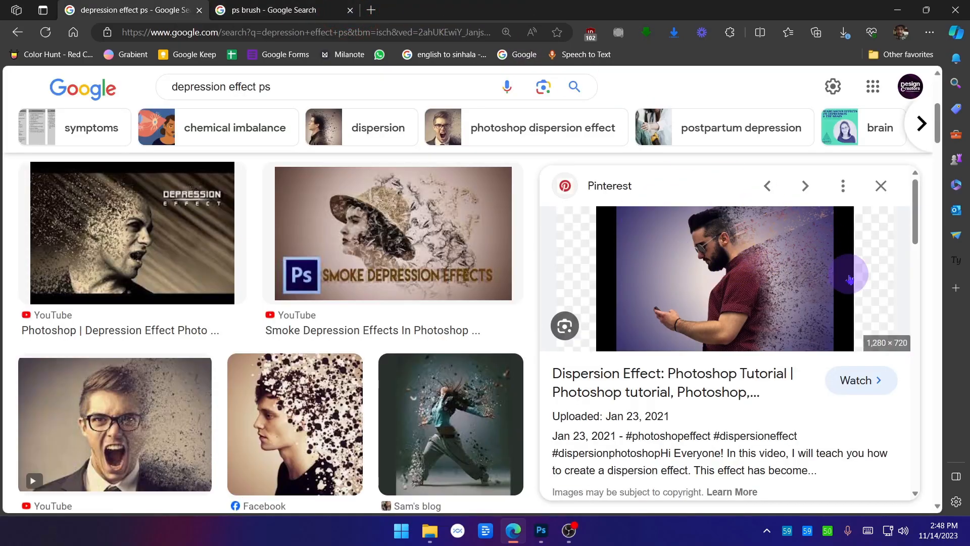
# Mark the scattered particles behind the man's back and head in the previewed image with red annotation strokes, and close the annotation tool
pyautogui.hotkey('ctrl', 'alt', 'a')
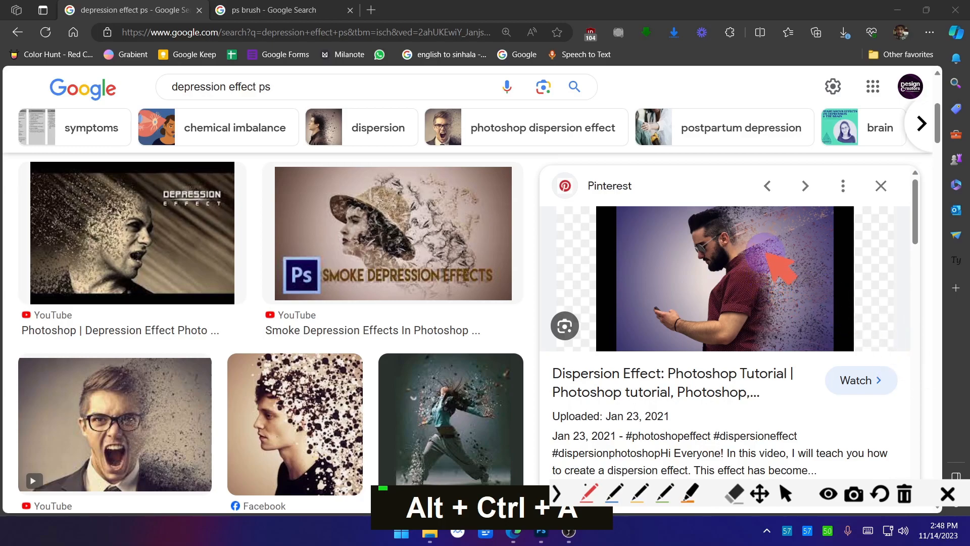
pyautogui.moveTo(781, 299)
pyautogui.mouseDown()
pyautogui.moveTo(767, 352)
pyautogui.moveTo(728, 346)
pyautogui.mouseUp()
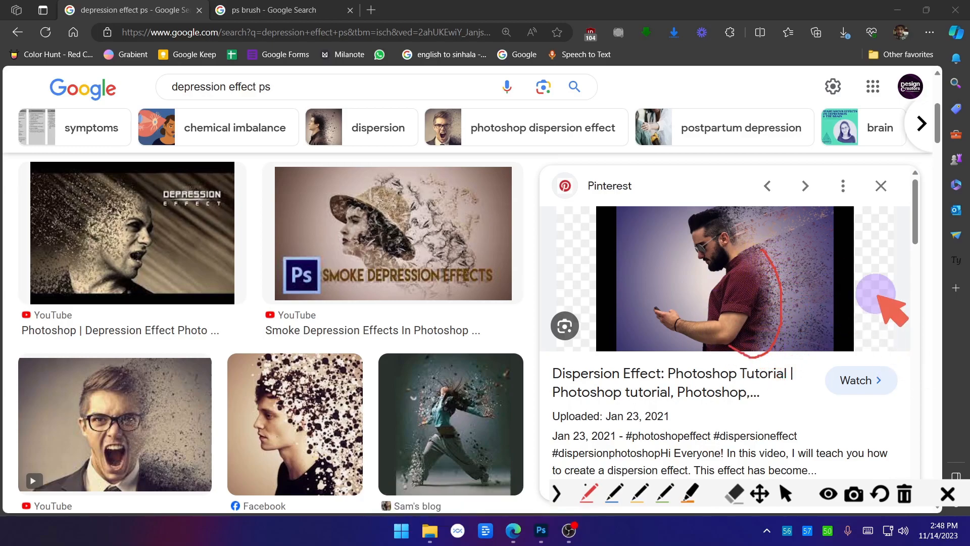
pyautogui.moveTo(782, 275); pyautogui.dragTo(815, 247)
pyautogui.moveTo(782, 297); pyautogui.dragTo(830, 268)
pyautogui.moveTo(782, 329)
pyautogui.mouseDown()
pyautogui.moveTo(830, 302)
pyautogui.moveTo(836, 323)
pyautogui.mouseUp()
pyautogui.moveTo(775, 265); pyautogui.dragTo(816, 234)
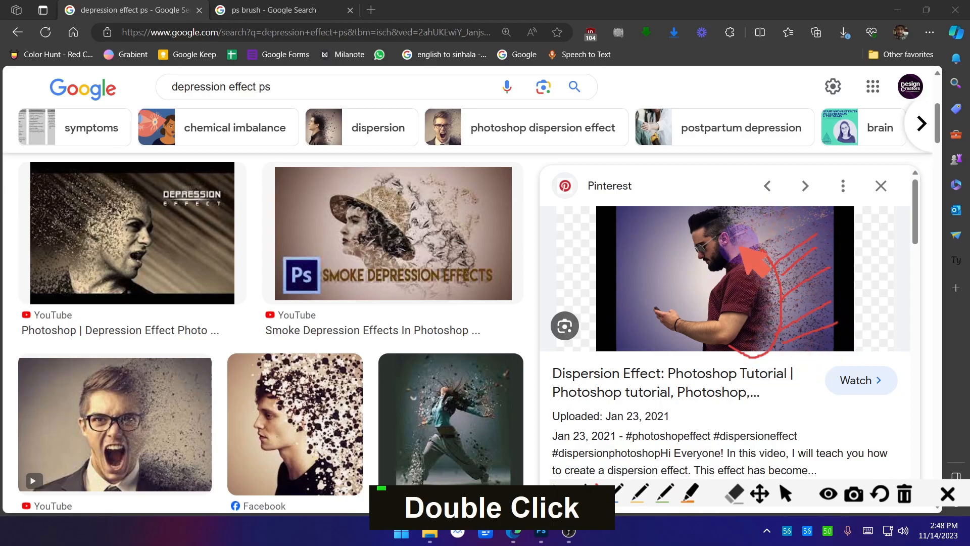
pyautogui.moveTo(727, 251)
pyautogui.mouseDown()
pyautogui.moveTo(821, 202)
pyautogui.moveTo(816, 209)
pyautogui.mouseUp()
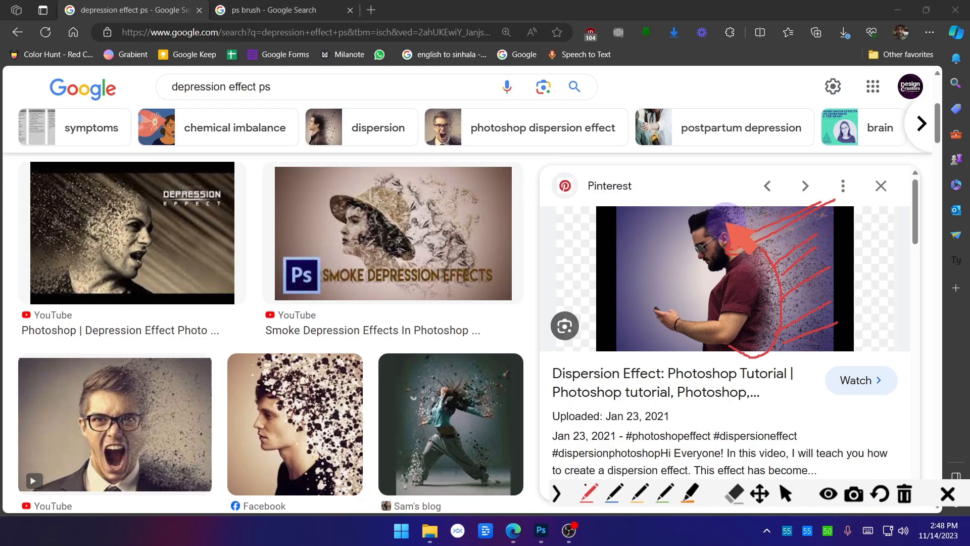
pyautogui.moveTo(735, 210); pyautogui.dragTo(868, 300)
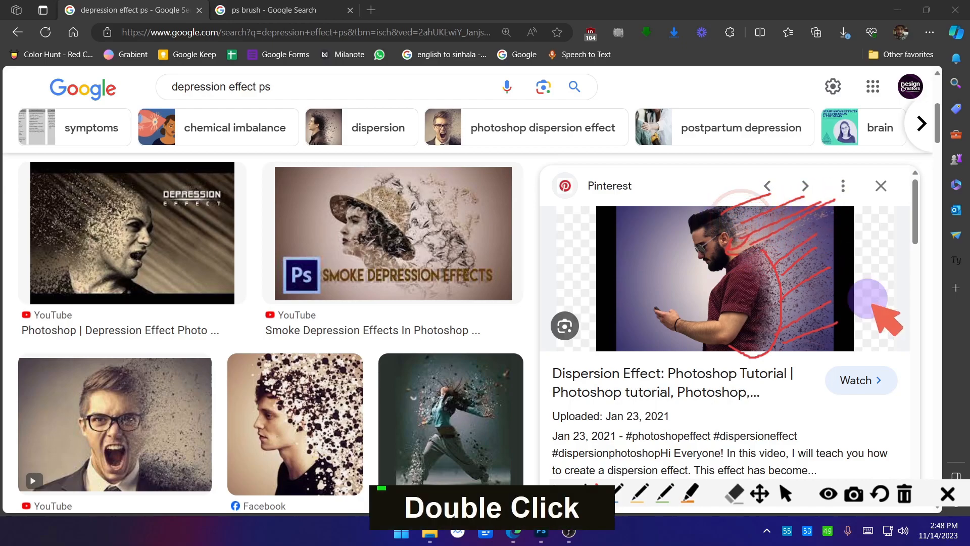
pyautogui.click(950, 489)
# Preview the depression effect image of the woman in a red dress on a green background
pyautogui.scroll(-3, 385, 264)
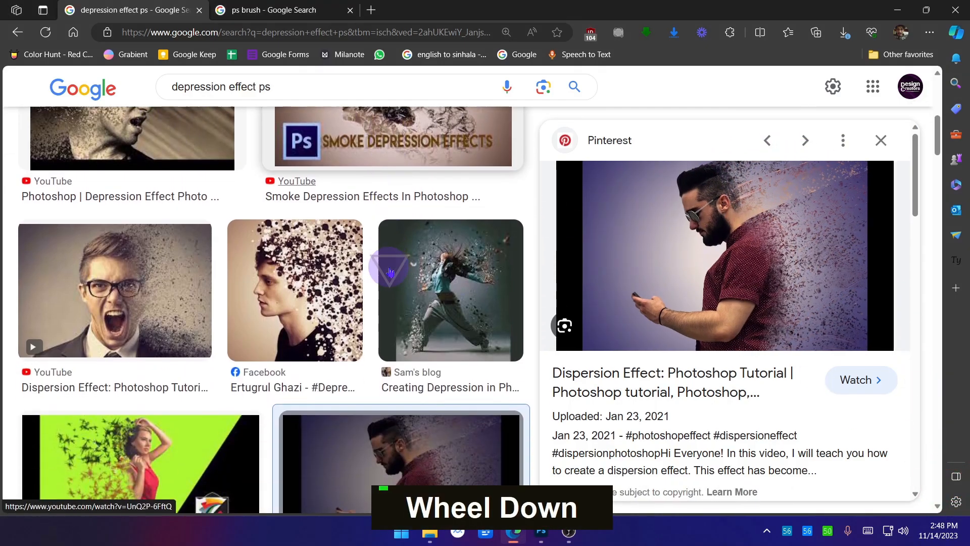
pyautogui.scroll(-3, 396, 297)
pyautogui.click(101, 343)
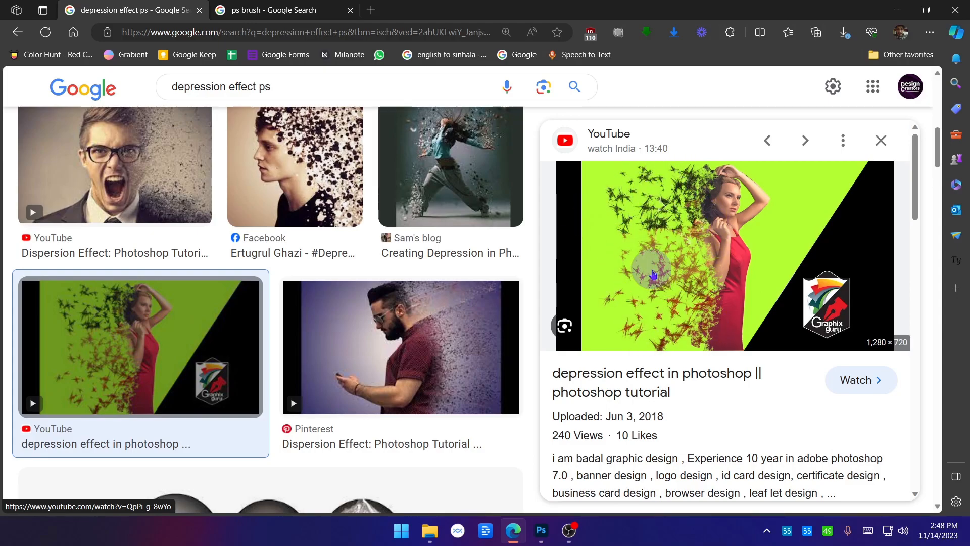
# Switch back to Photoshop and select the jumping man using the Quick Selection Tool's Select Subject
pyautogui.click(541, 530)
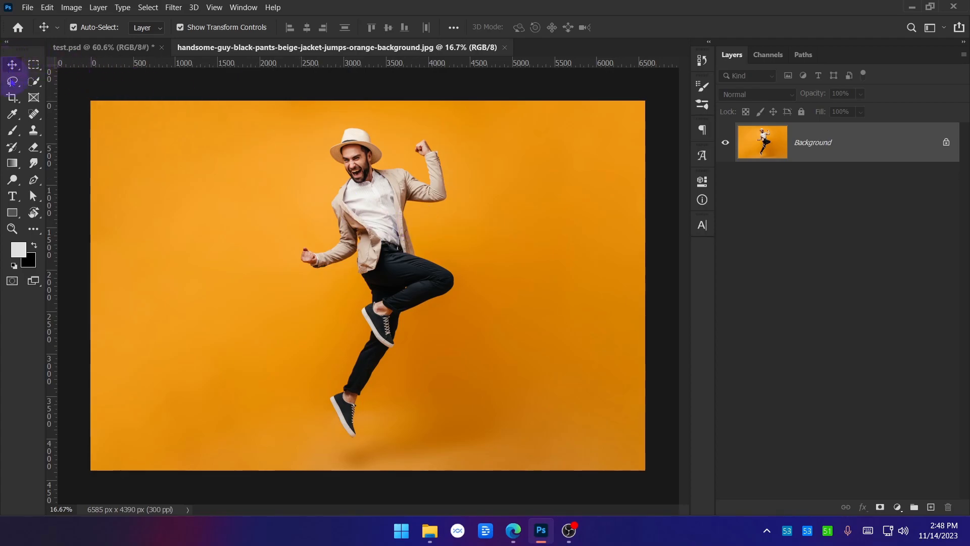
pyautogui.rightClick(30, 83)
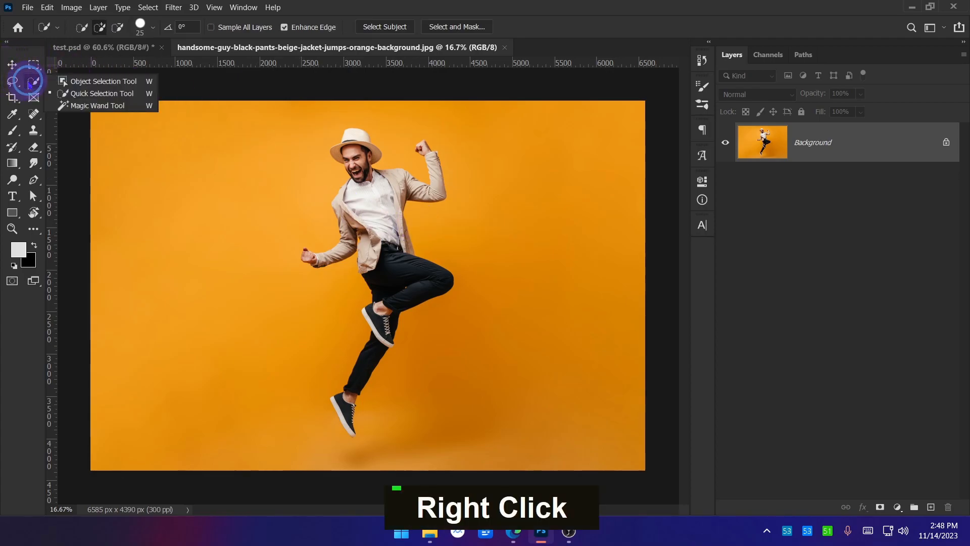
pyautogui.click(84, 93)
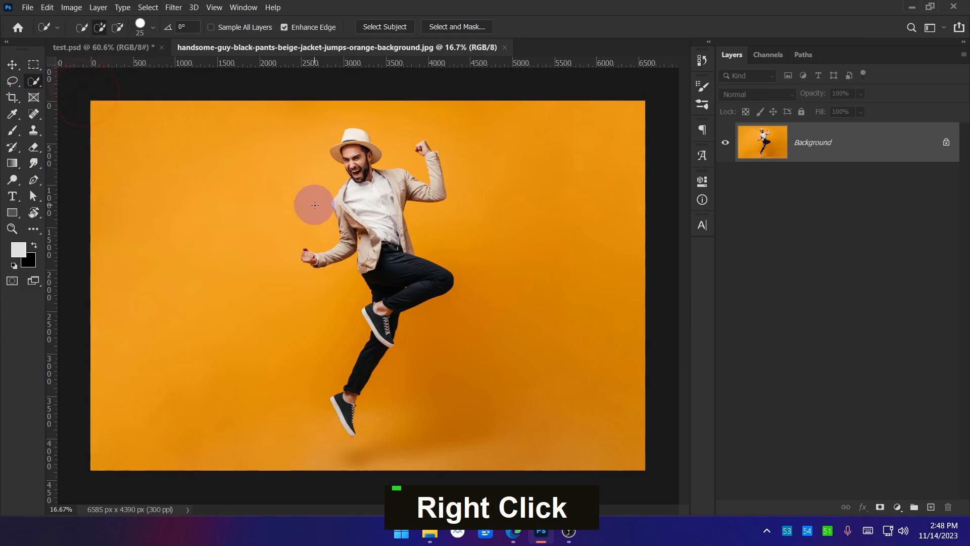
pyautogui.click(375, 31)
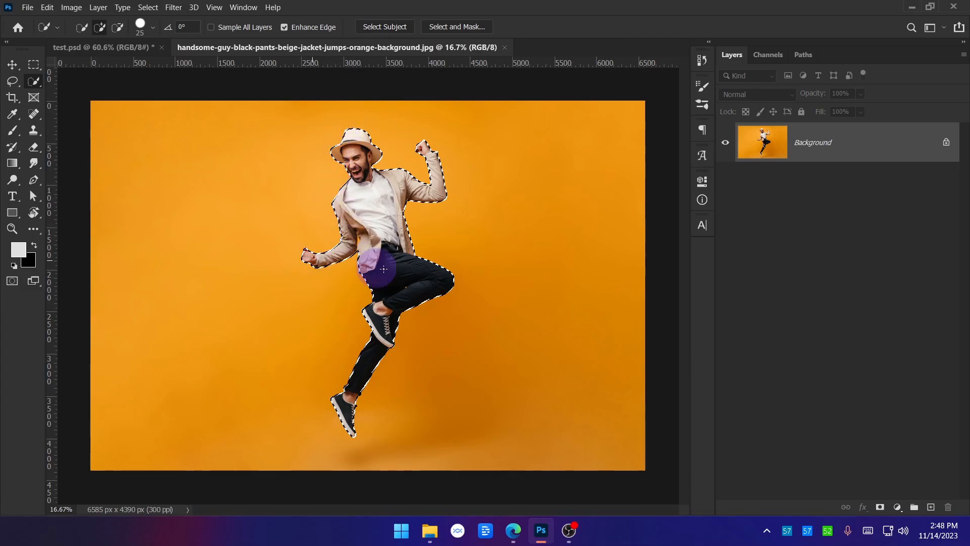
# Add the missed thumb tip and knuckle edge of the man's lowered fist to the selection with the Quick Selection Tool
pyautogui.keyDown('ctrl'); pyautogui.keyDown('alt'); pyautogui.scroll(2, 291, 257); pyautogui.keyUp('alt'); pyautogui.keyUp('ctrl')
pyautogui.keyDown('ctrl'); pyautogui.keyDown('alt'); pyautogui.scroll(10, 291, 259); pyautogui.keyUp('alt'); pyautogui.keyUp('ctrl')
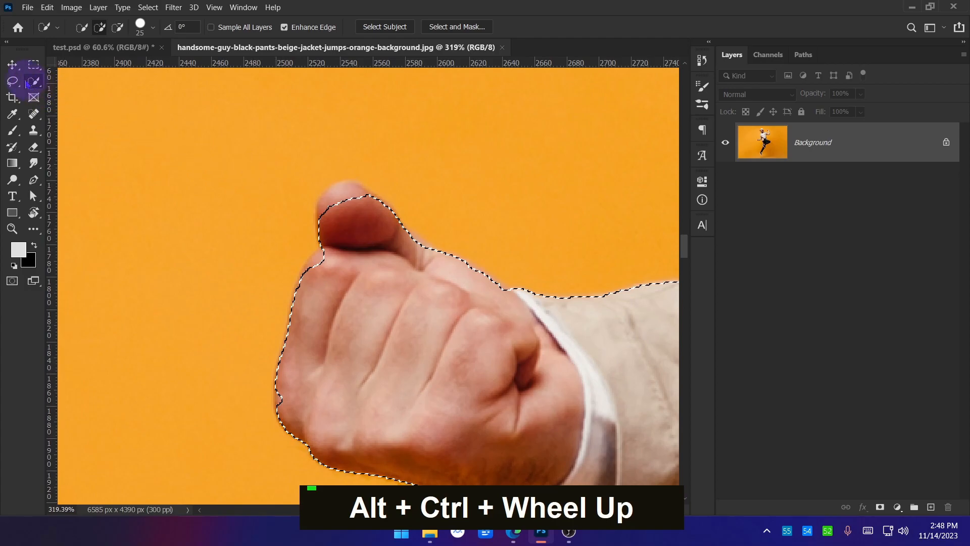
pyautogui.hotkey('ctrl', 'alt', 'a')
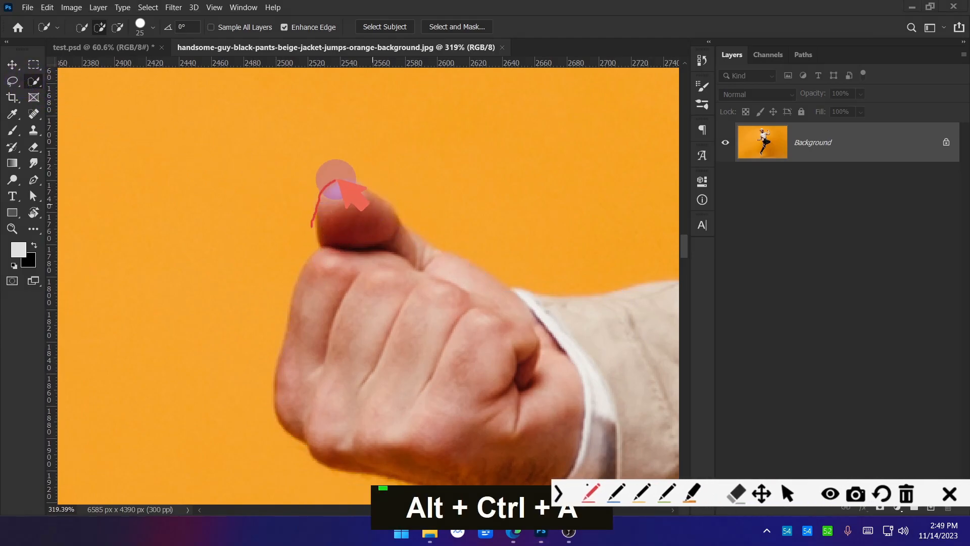
pyautogui.click(960, 494)
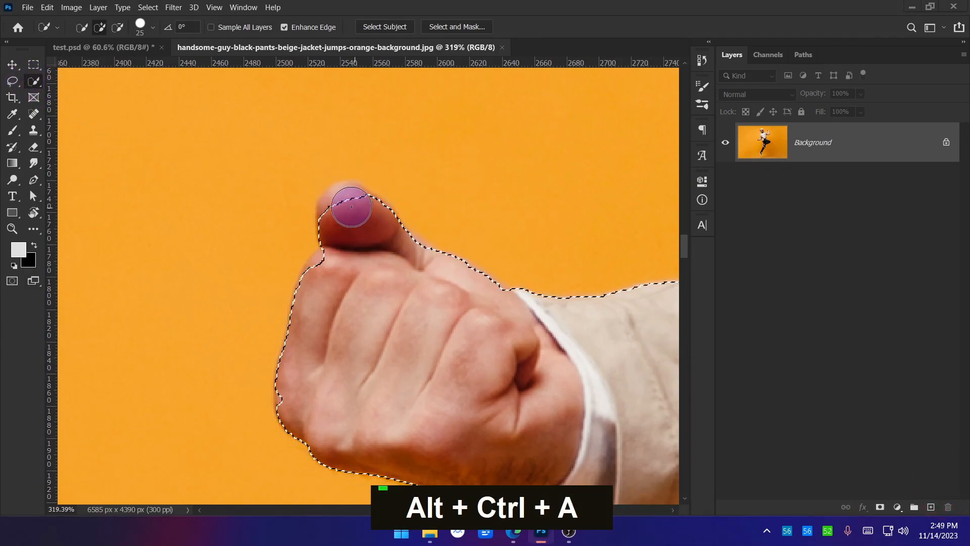
pyautogui.moveTo(345, 207); pyautogui.dragTo(351, 220)
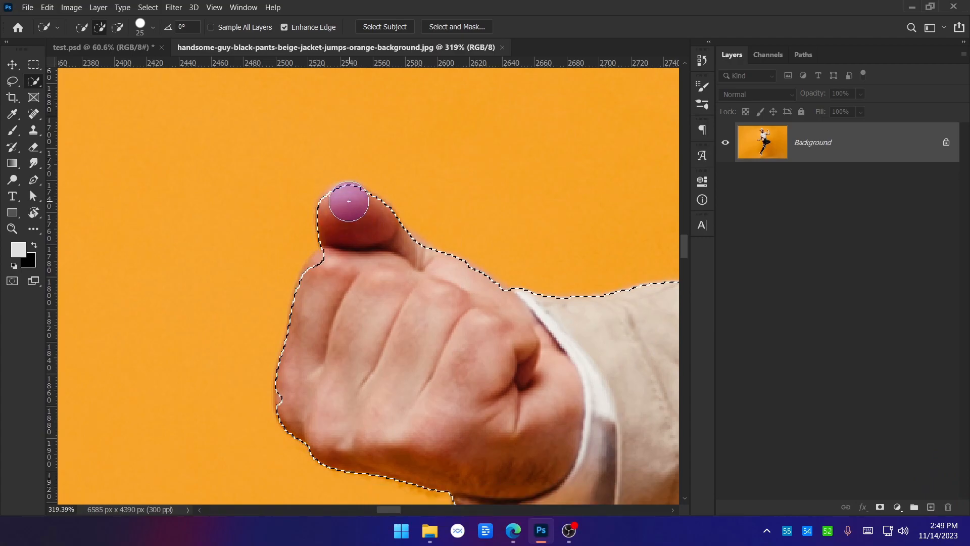
pyautogui.click(326, 266)
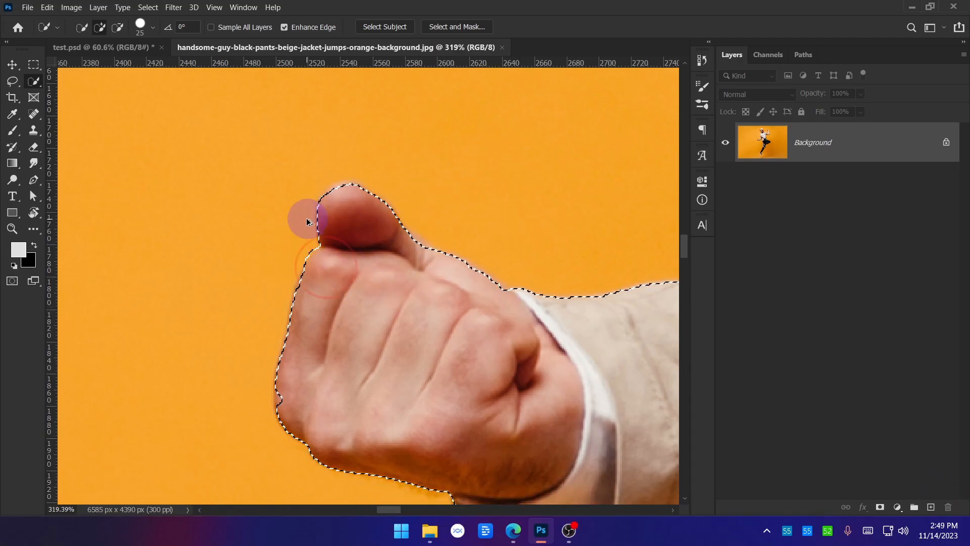
# Examine the selection outline around the man's raised fist, sleeve and whole figure
pyautogui.keyDown('ctrl'); pyautogui.keyDown('alt'); pyautogui.scroll(-10, 307, 221); pyautogui.keyUp('alt'); pyautogui.keyUp('ctrl')
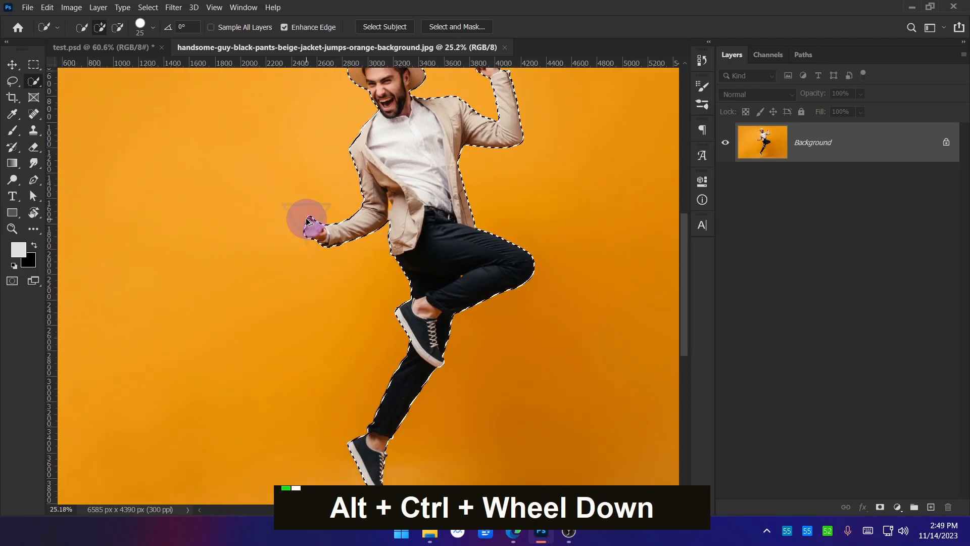
pyautogui.keyDown('ctrl'); pyautogui.keyDown('alt'); pyautogui.scroll(-2, 307, 221); pyautogui.keyUp('alt'); pyautogui.keyUp('ctrl')
pyautogui.keyDown('ctrl'); pyautogui.keyDown('alt'); pyautogui.scroll(9, 403, 136); pyautogui.keyUp('alt'); pyautogui.keyUp('ctrl')
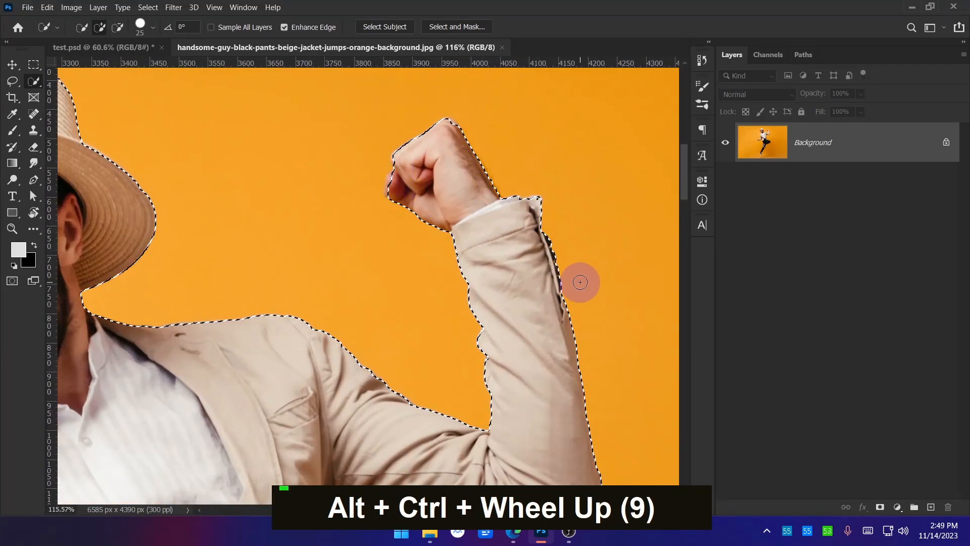
pyautogui.keyDown('ctrl'); pyautogui.keyDown('alt'); pyautogui.scroll(-4, 529, 166); pyautogui.keyUp('alt'); pyautogui.keyUp('ctrl')
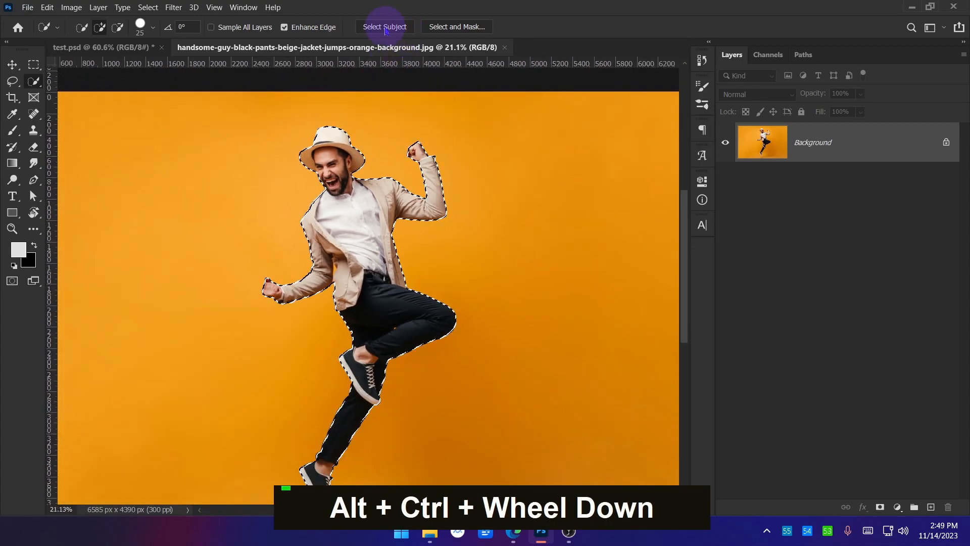
pyautogui.hotkey('ctrl', 'alt', 'a')
pyautogui.moveTo(404, 20)
pyautogui.mouseDown()
pyautogui.moveTo(413, 43)
pyautogui.moveTo(344, 43)
pyautogui.moveTo(400, 15)
pyautogui.moveTo(442, 36)
pyautogui.moveTo(431, 11)
pyautogui.moveTo(471, 48)
pyautogui.moveTo(492, 21)
pyautogui.mouseUp()
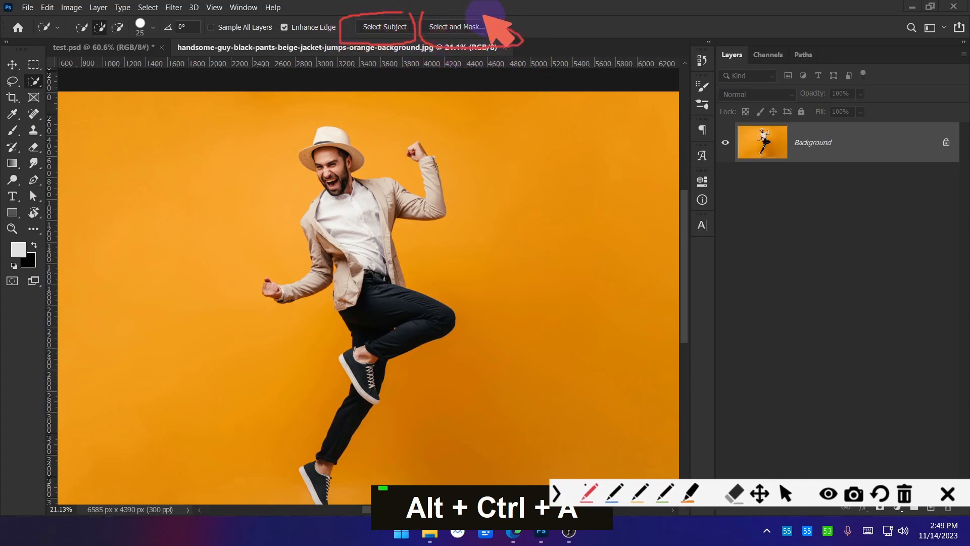
pyautogui.click(946, 493)
pyautogui.scroll(-2, 462, 104)
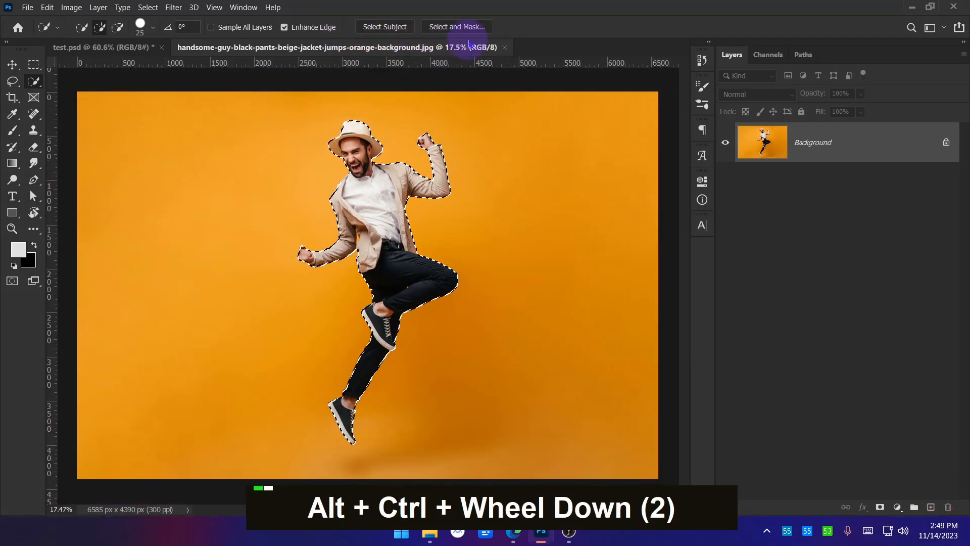
pyautogui.hotkey('ctrl', 'alt', 'a')
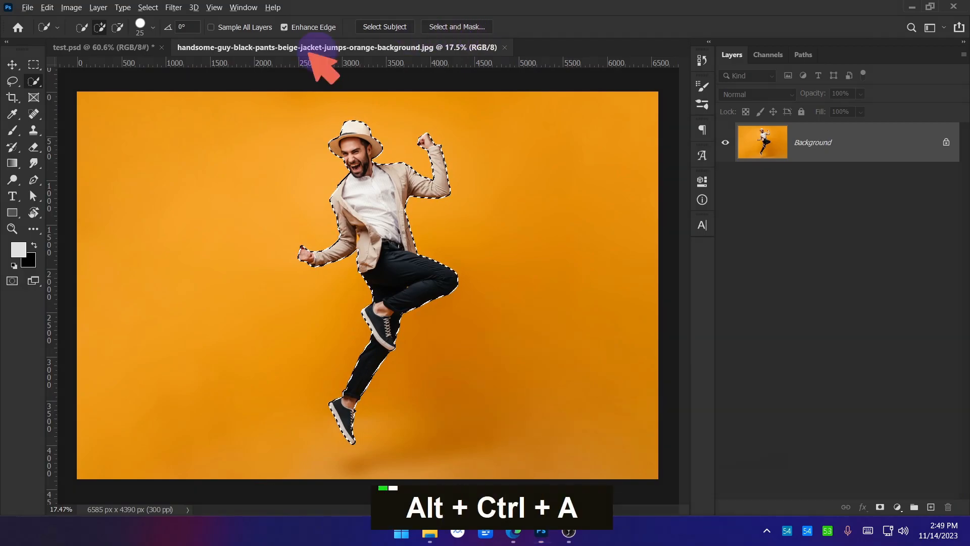
pyautogui.moveTo(2, 37)
pyautogui.mouseDown()
pyautogui.moveTo(142, 3)
pyautogui.moveTo(9, 350)
pyautogui.moveTo(513, 90)
pyautogui.moveTo(943, 60)
pyautogui.moveTo(960, 441)
pyautogui.mouseUp()
pyautogui.click(950, 494)
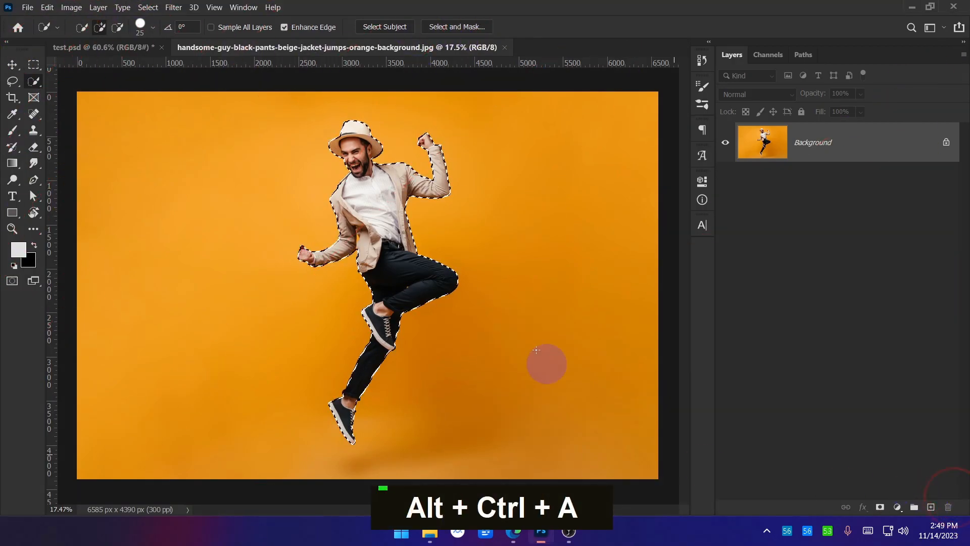
# Examine the Select and Mask refinement settings and output options for the man's selection, and leave the workspace without applying anything
pyautogui.click(468, 27)
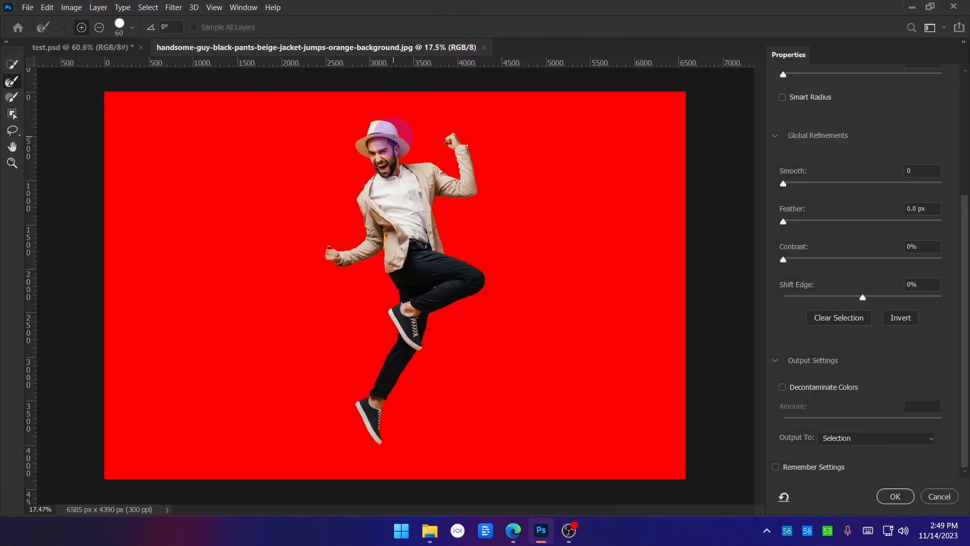
pyautogui.moveTo(966, 228); pyautogui.dragTo(959, 289)
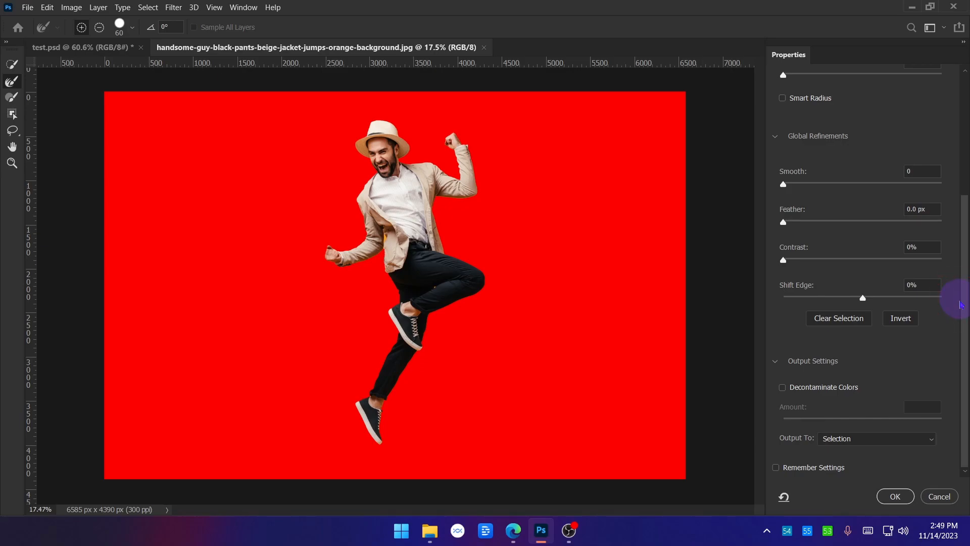
pyautogui.moveTo(962, 298); pyautogui.dragTo(964, 268)
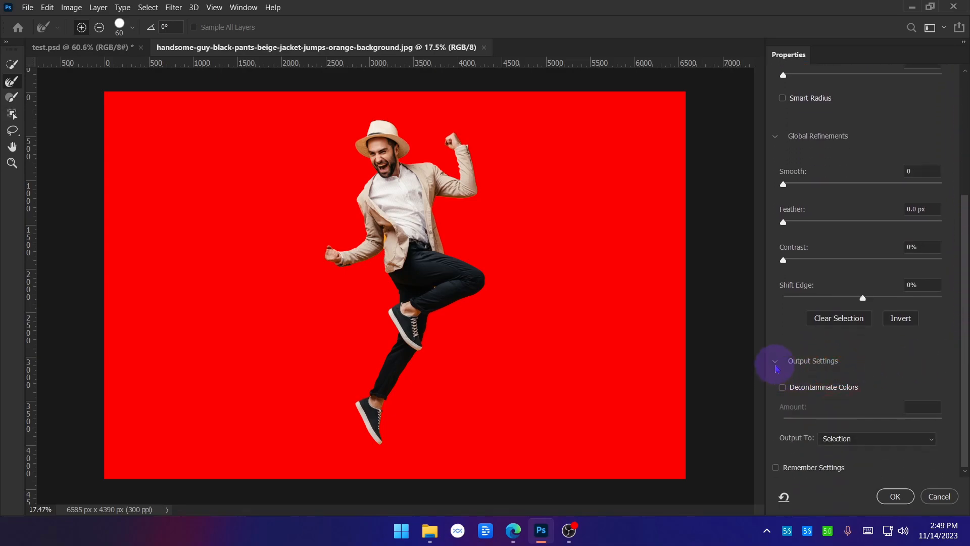
pyautogui.click(776, 364)
pyautogui.scroll(-1, 842, 431)
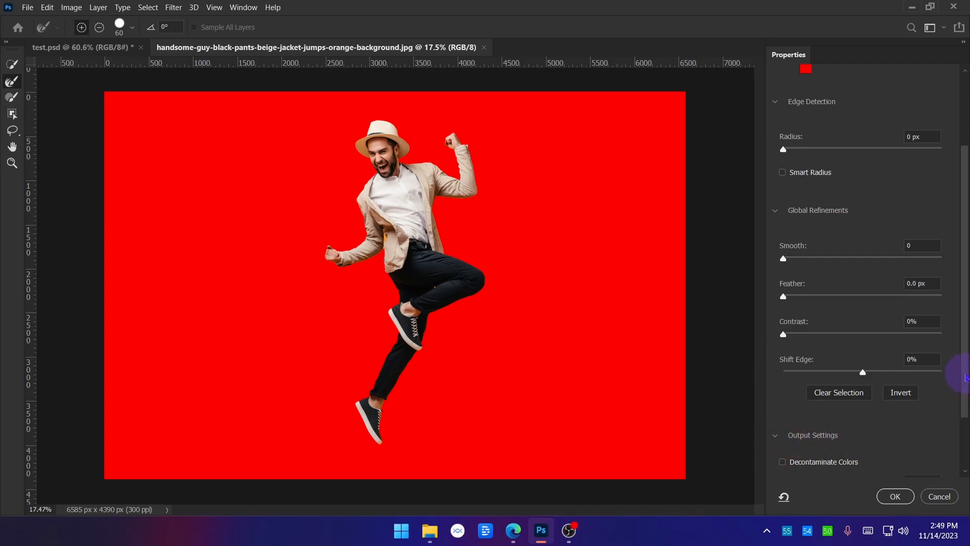
pyautogui.scroll(-3, 946, 437)
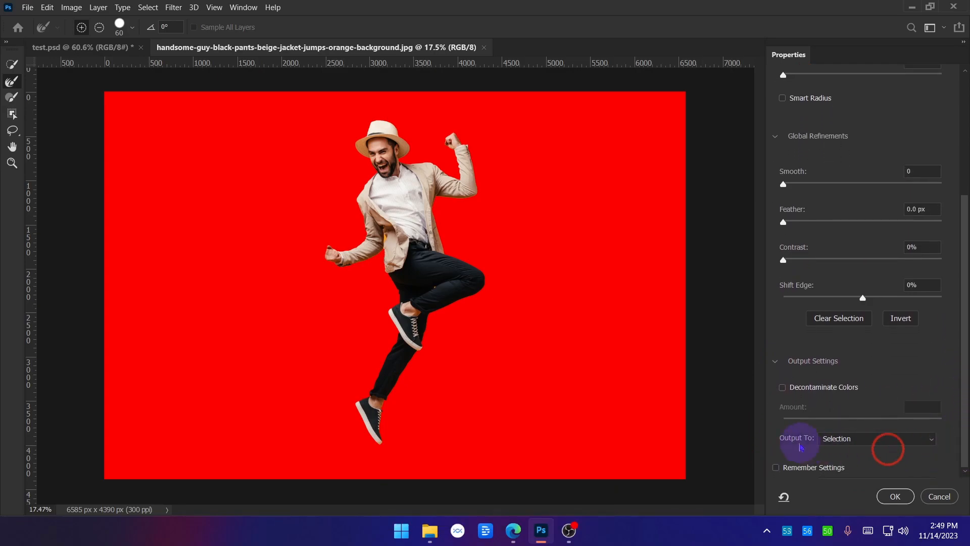
pyautogui.click(856, 440)
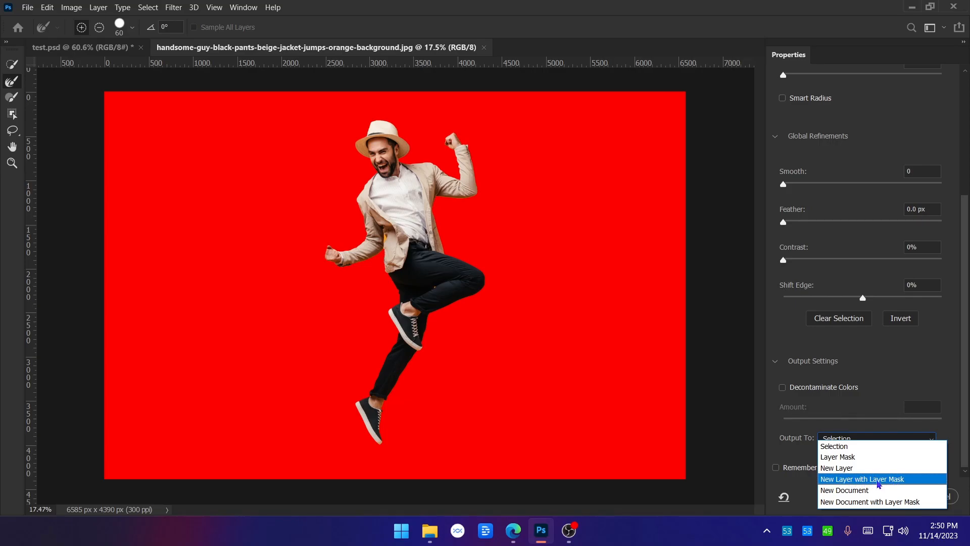
pyautogui.click(911, 363)
pyautogui.click(939, 497)
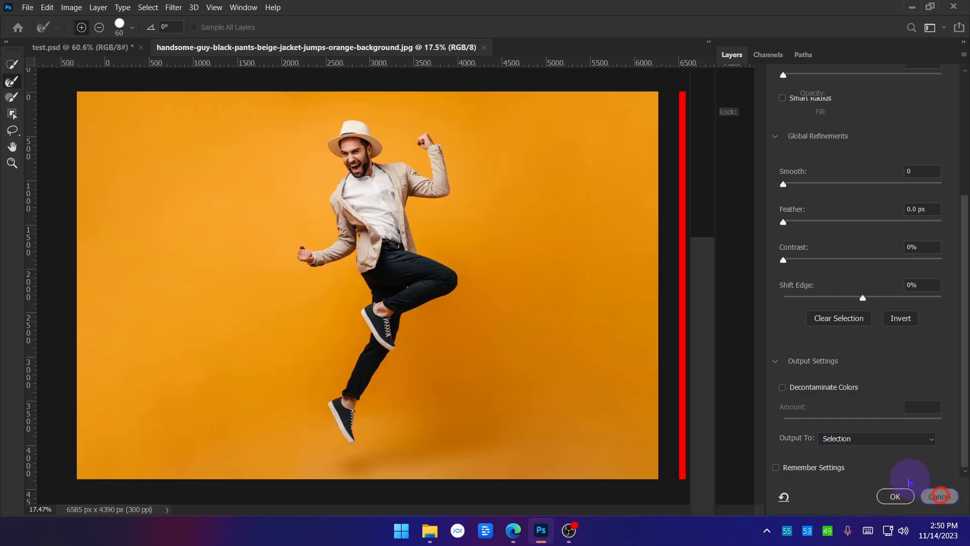
# Output the man's selection from Select and Mask as a New Layer with Layer Mask
pyautogui.click(460, 26)
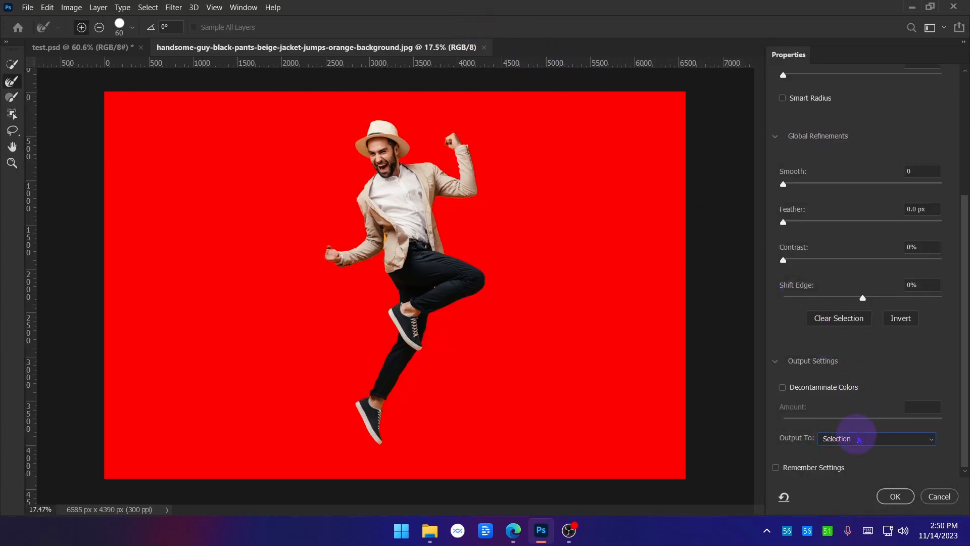
pyautogui.click(858, 439)
pyautogui.click(883, 479)
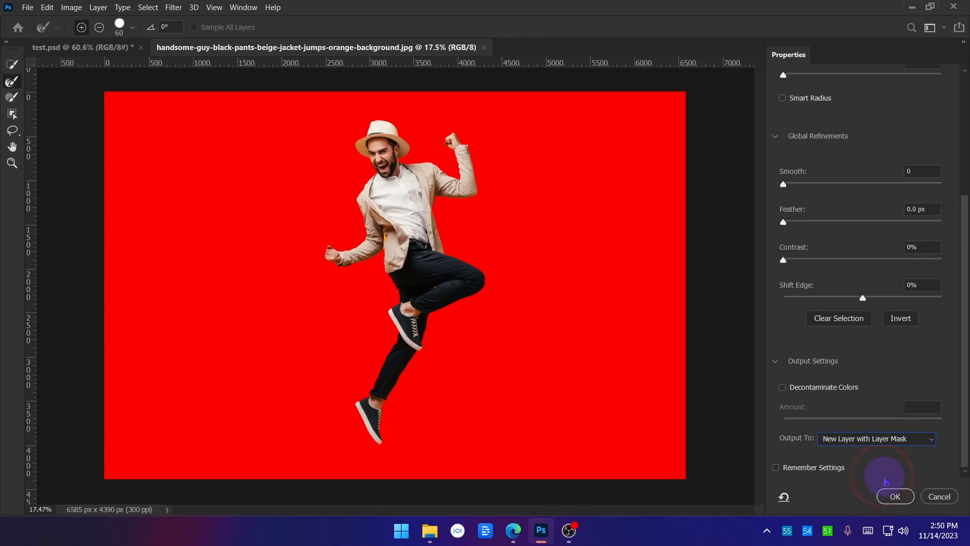
pyautogui.click(895, 497)
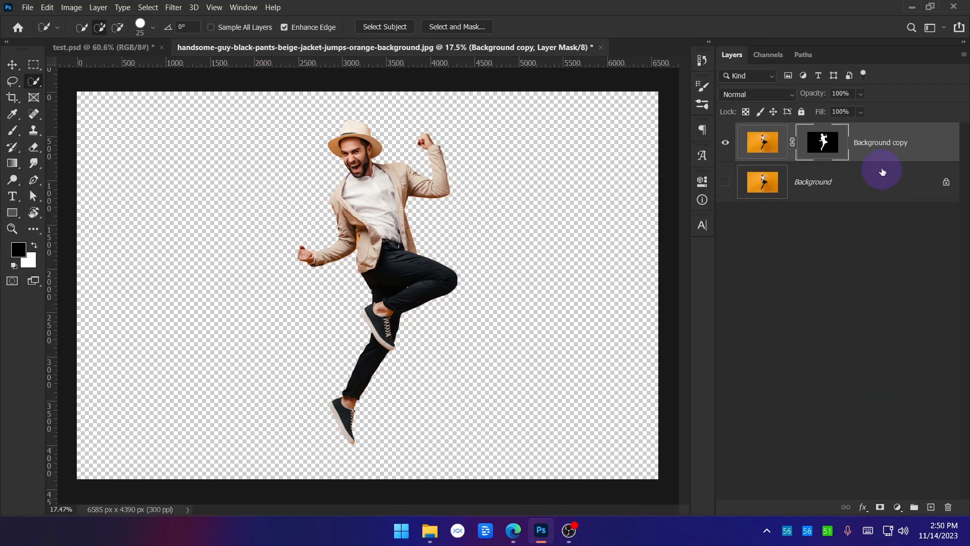
pyautogui.press('ctrl')
pyautogui.press('ctrl')
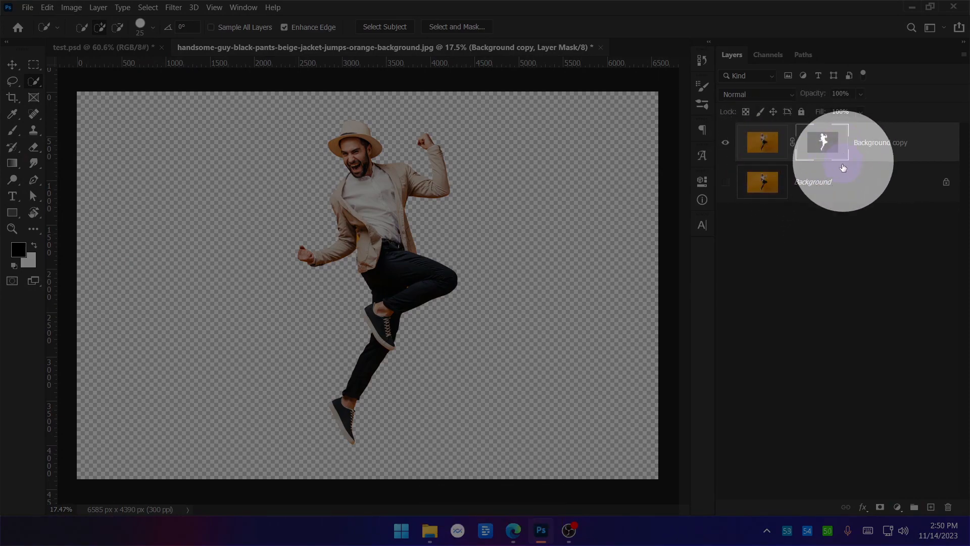
pyautogui.click(835, 225)
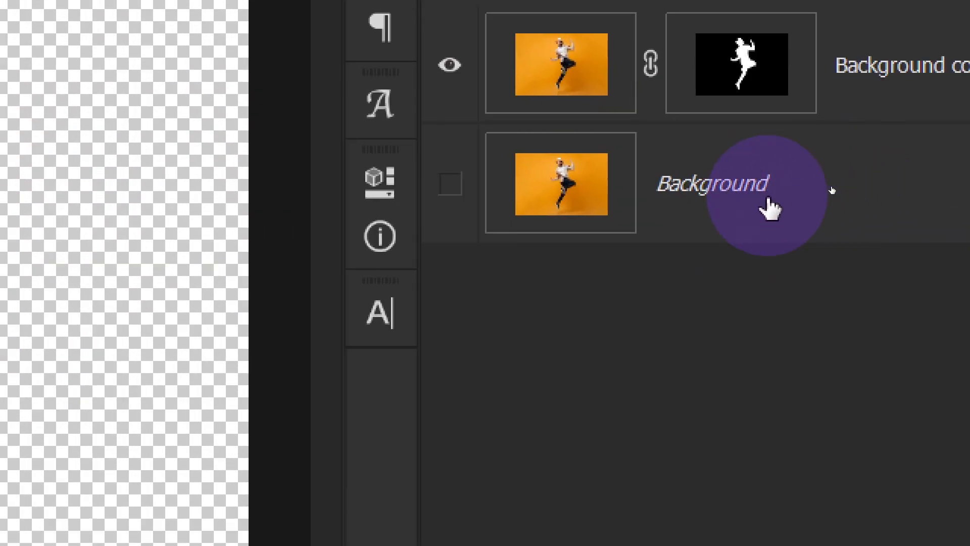
pyautogui.click(834, 184)
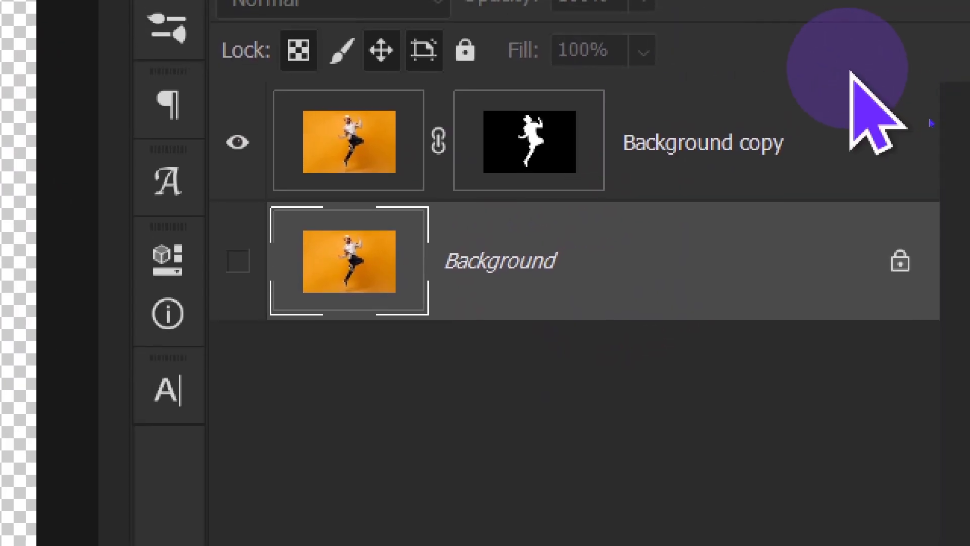
pyautogui.click(924, 82)
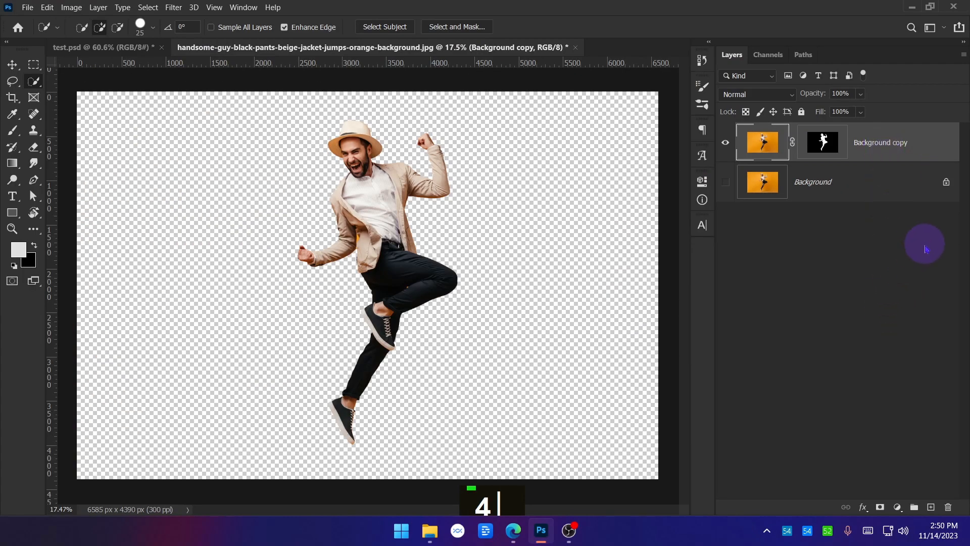
# Add a Solid Color fill layer directly above the original Background layer, beneath the man's cutout
pyautogui.click(885, 201)
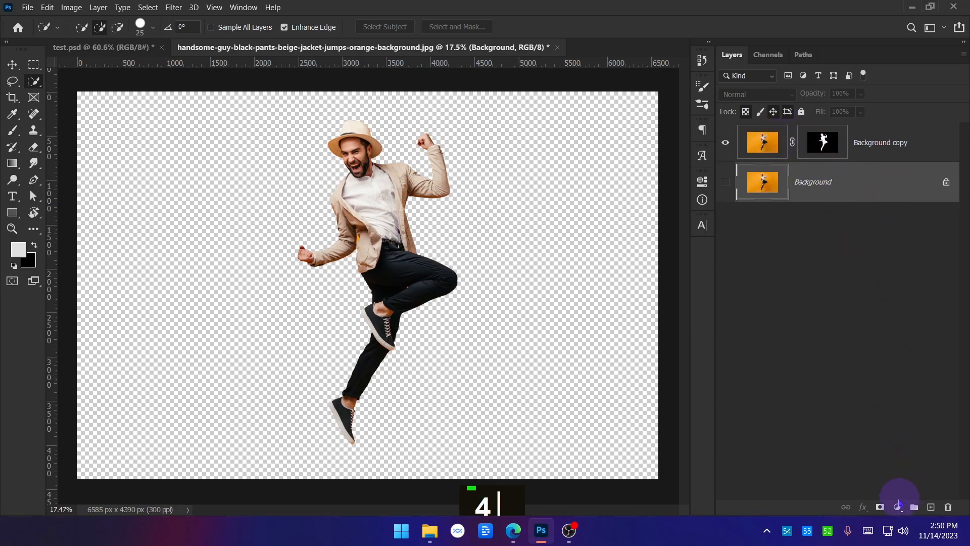
pyautogui.click(897, 507)
pyautogui.click(811, 401)
pyautogui.click(897, 507)
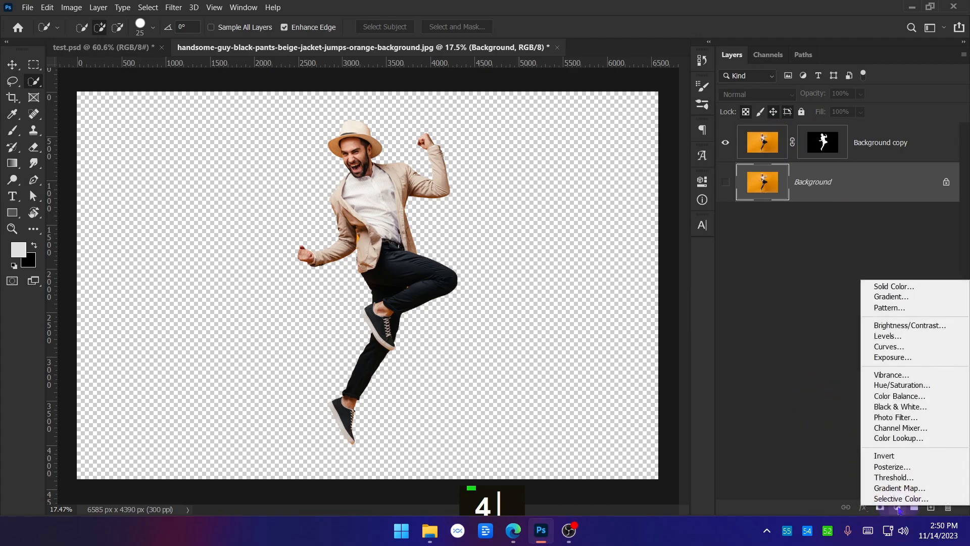
pyautogui.click(791, 464)
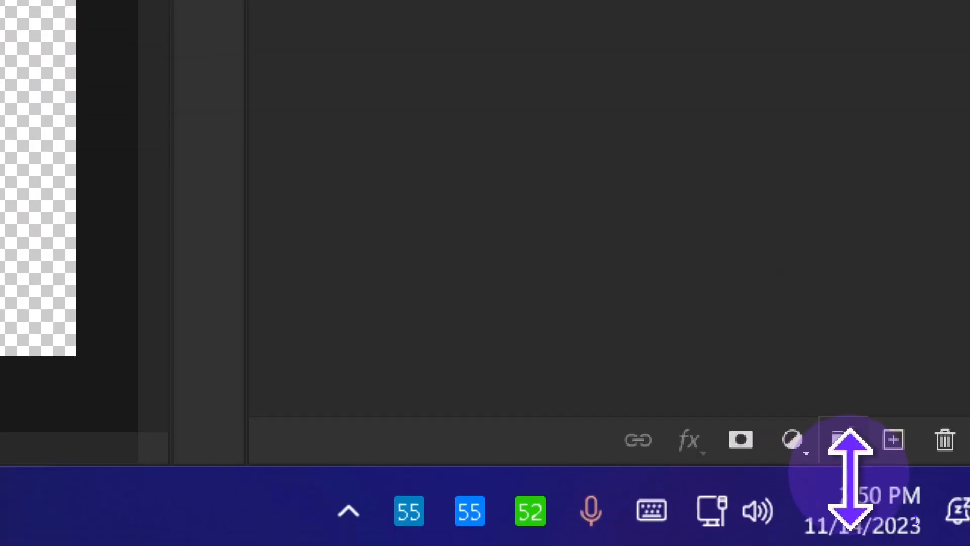
pyautogui.click(793, 440)
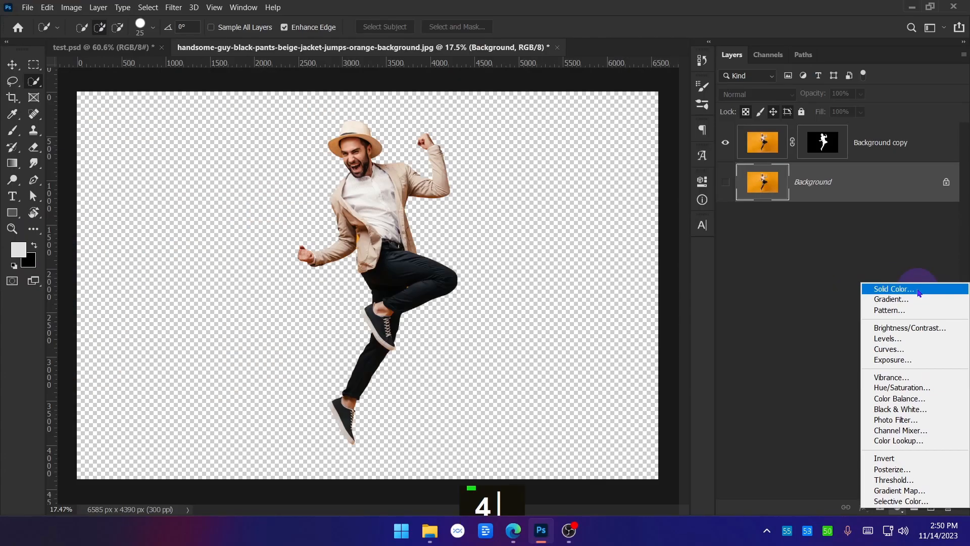
pyautogui.click(918, 293)
# Set the solid fill to the orange d88e00 to approximate the original photo's backdrop
pyautogui.click(671, 303)
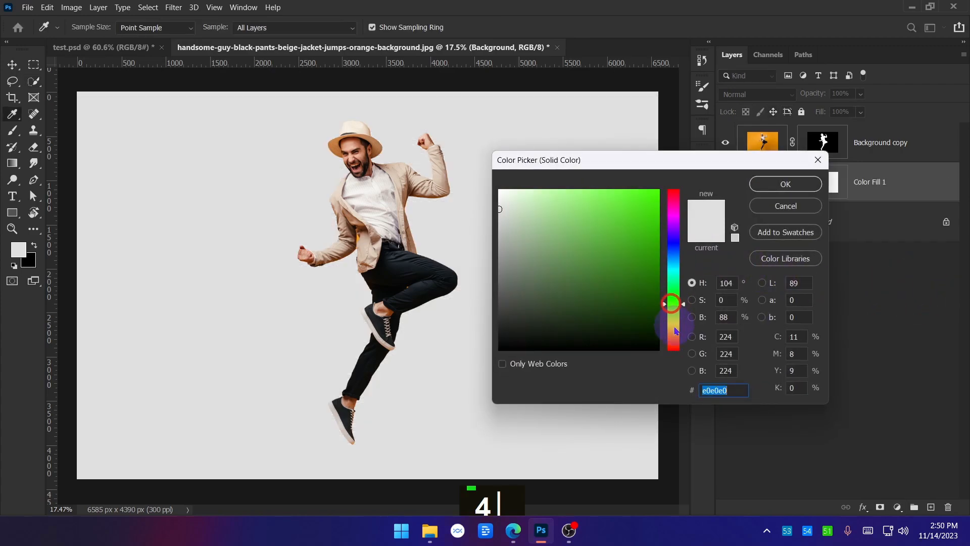
pyautogui.click(675, 326)
pyautogui.moveTo(638, 230); pyautogui.dragTo(635, 216)
pyautogui.click(678, 334)
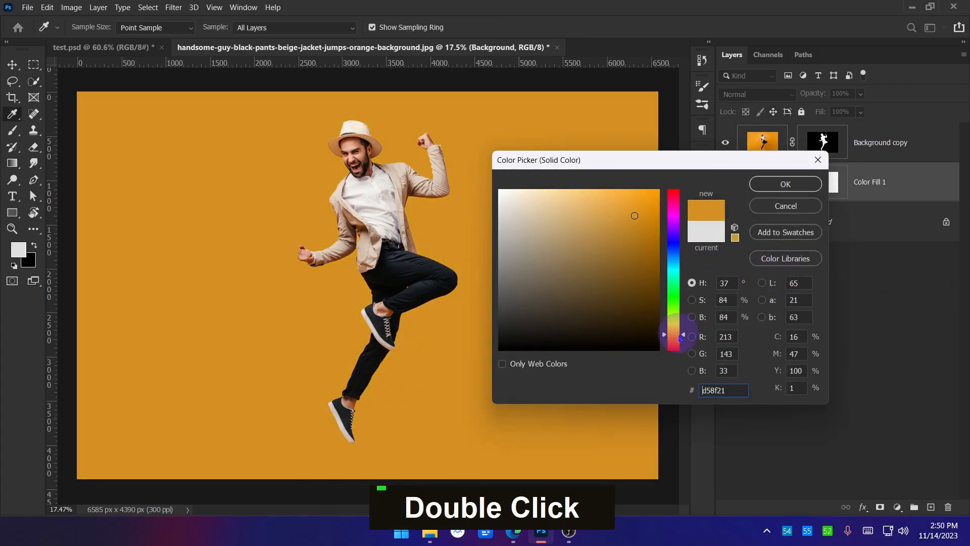
pyautogui.click(675, 327)
pyautogui.click(675, 331)
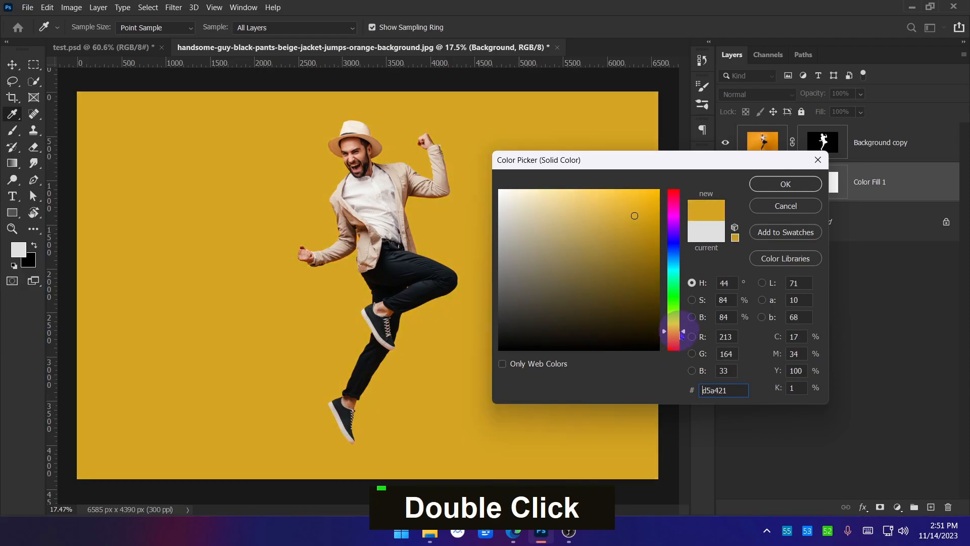
pyautogui.moveTo(648, 228); pyautogui.dragTo(659, 224)
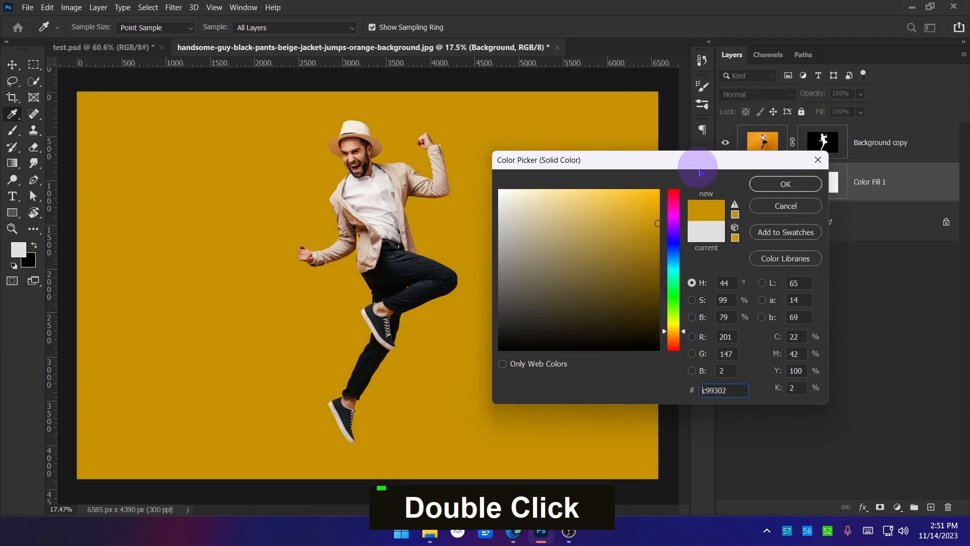
pyautogui.moveTo(698, 164); pyautogui.dragTo(808, 233)
pyautogui.moveTo(784, 406); pyautogui.dragTo(786, 401)
pyautogui.moveTo(765, 290)
pyautogui.mouseDown()
pyautogui.moveTo(769, 263)
pyautogui.moveTo(769, 284)
pyautogui.mouseUp()
pyautogui.moveTo(785, 401); pyautogui.dragTo(792, 407)
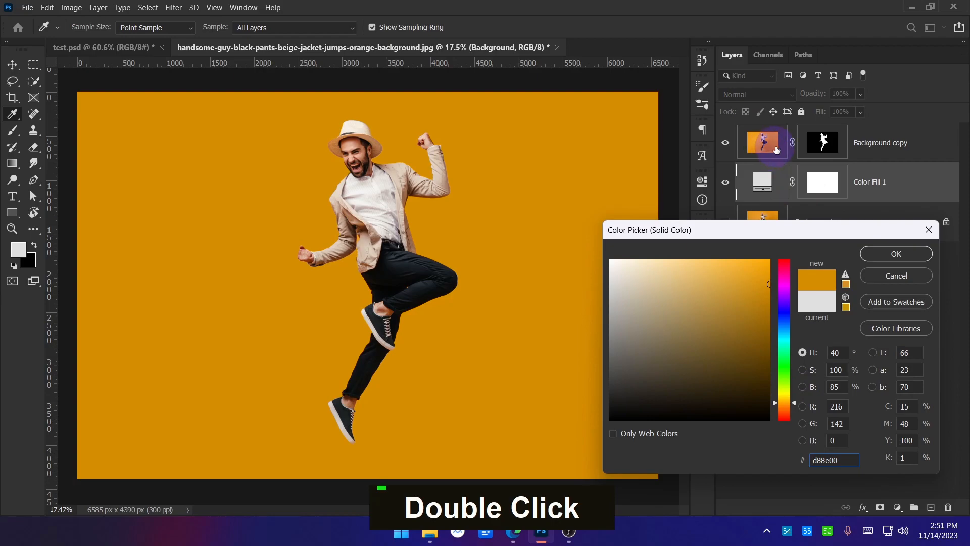
pyautogui.moveTo(794, 228); pyautogui.dragTo(723, 222)
pyautogui.click(807, 251)
# Convert the locked Background layer into a regular layer and delete it
pyautogui.click(834, 220)
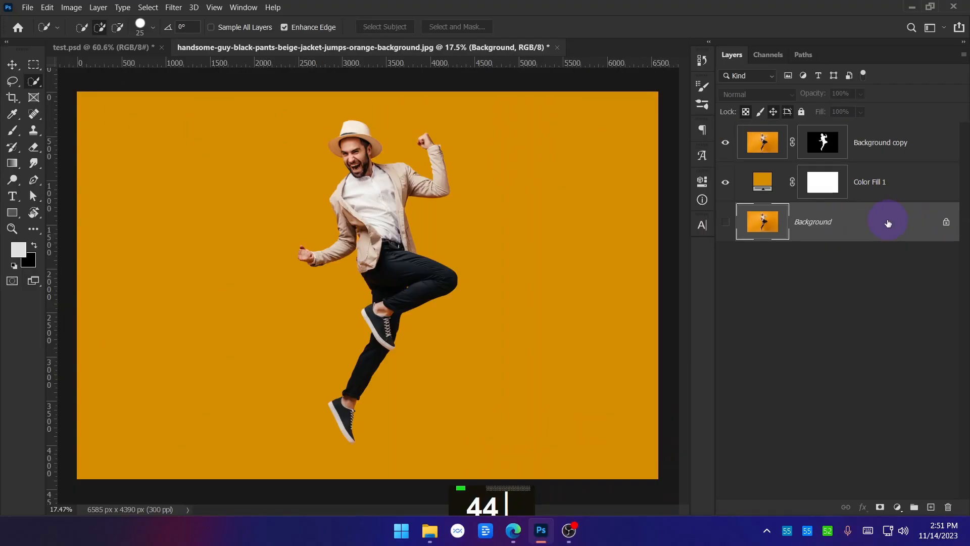
pyautogui.doubleClick(823, 220)
pyautogui.click(725, 251)
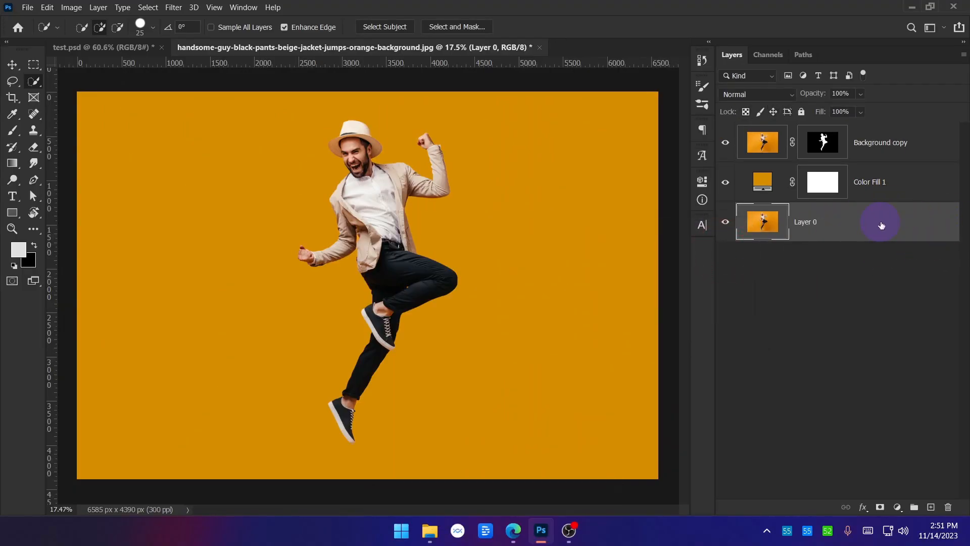
pyautogui.moveTo(872, 227); pyautogui.dragTo(949, 506)
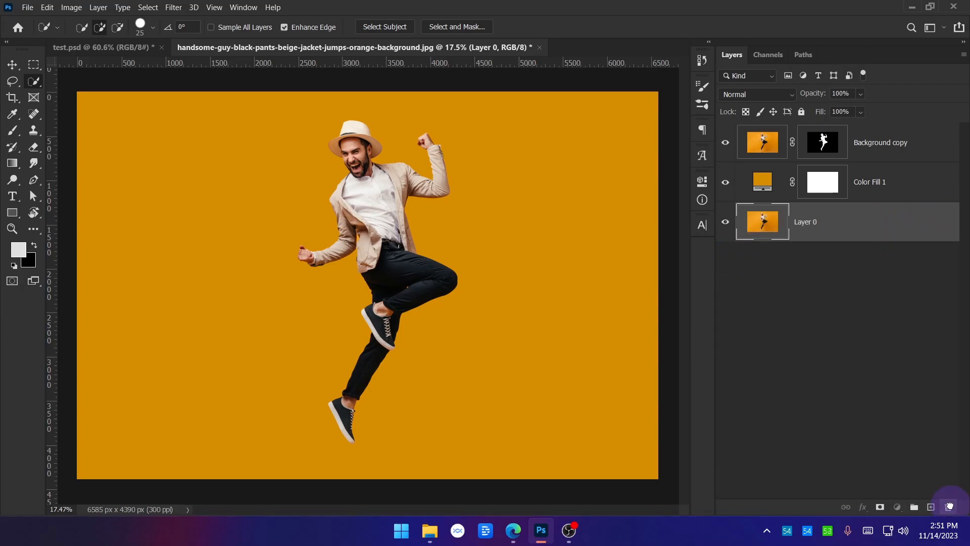
pyautogui.click(849, 245)
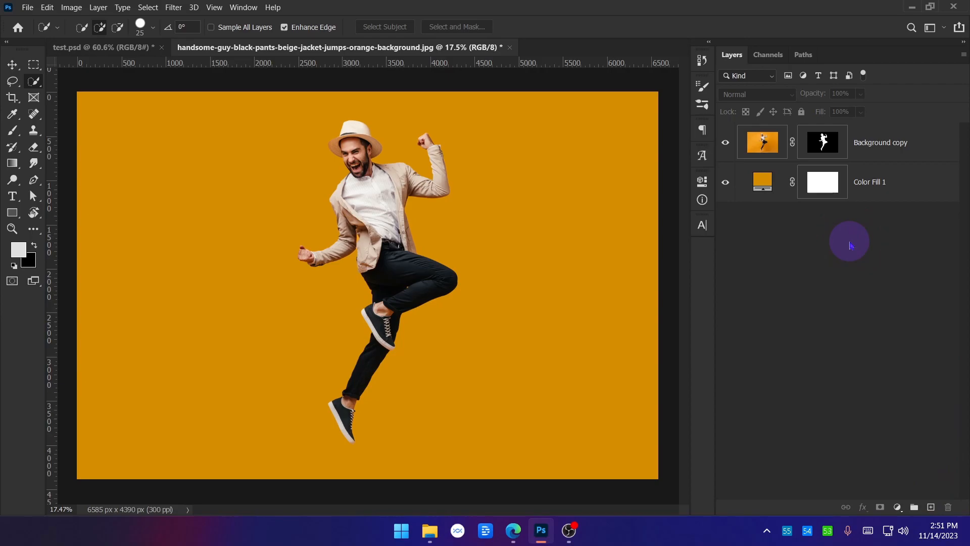
# Try moving the man's cutout sideways across the canvas and back while toggling the orange fill layer's visibility
pyautogui.click(12, 64)
pyautogui.moveTo(376, 213); pyautogui.dragTo(558, 216)
pyautogui.click(725, 182)
pyautogui.doubleClick(471, 205)
pyautogui.moveTo(471, 205); pyautogui.dragTo(379, 218)
pyautogui.click(726, 183)
# Undo the trial moves of the man's cutout and the visibility changes of the orange fill layer
pyautogui.hotkey('ctrl', 'z')
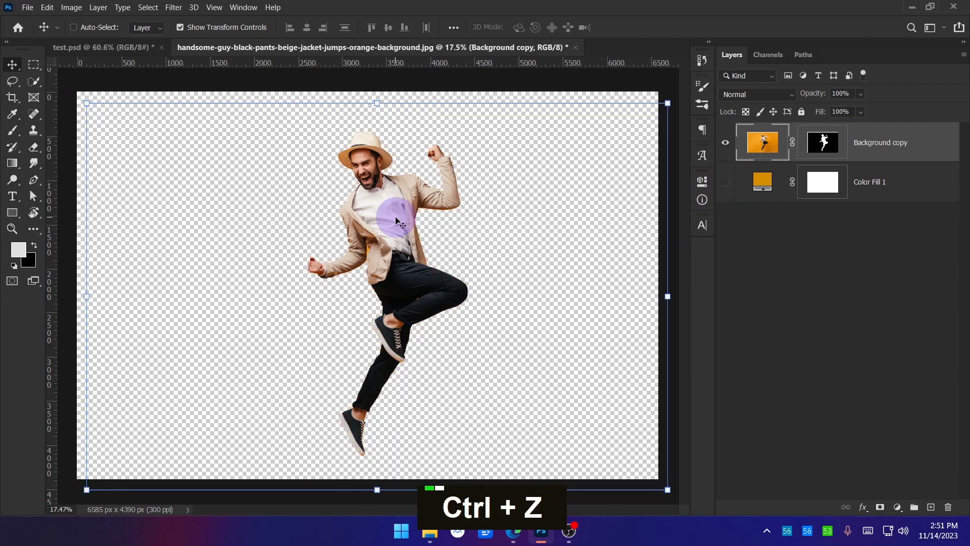
pyautogui.hotkey('ctrl', 'z')
pyautogui.hotkey('ctrl', 'z')
pyautogui.hotkey('ctrl', 'z')
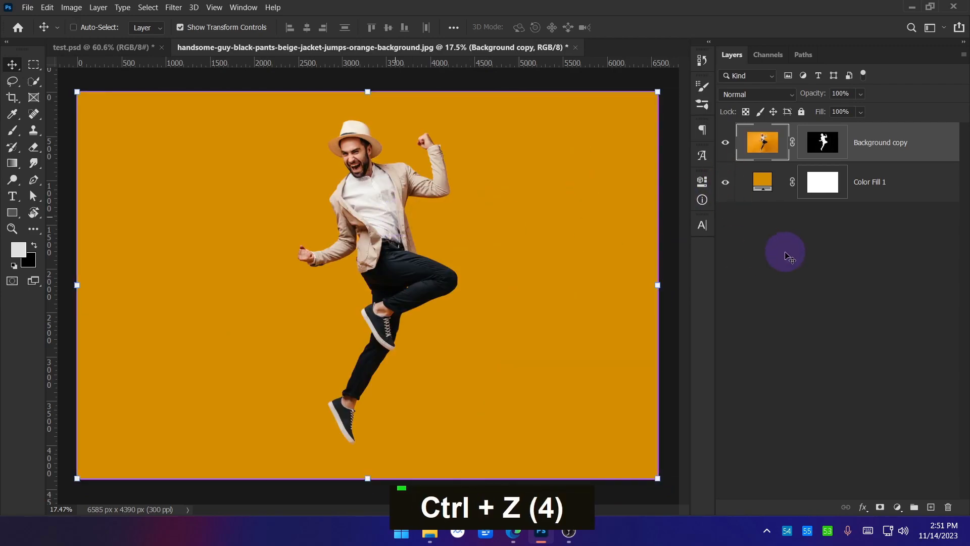
# Hide the orange fill layer and target the layer mask of the Background copy layer
pyautogui.click(786, 254)
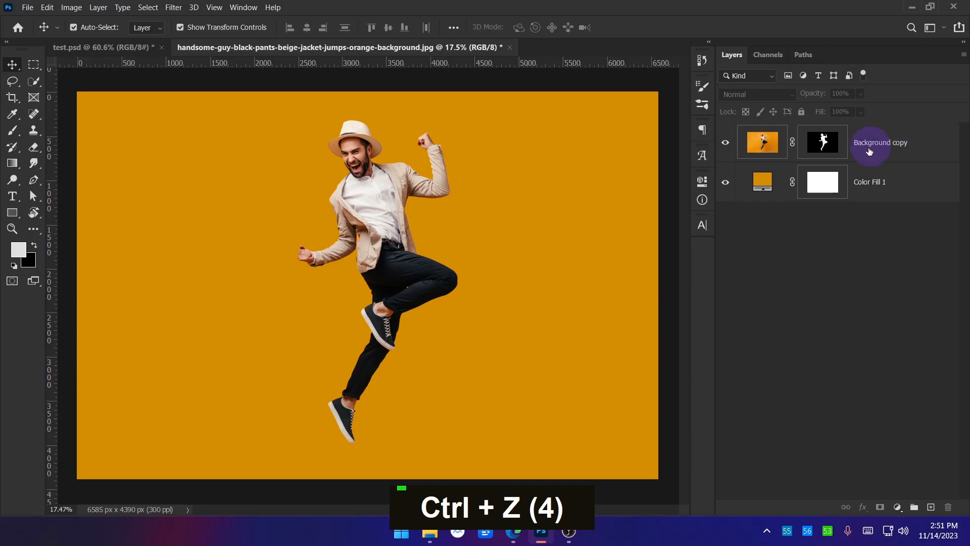
pyautogui.click(824, 144)
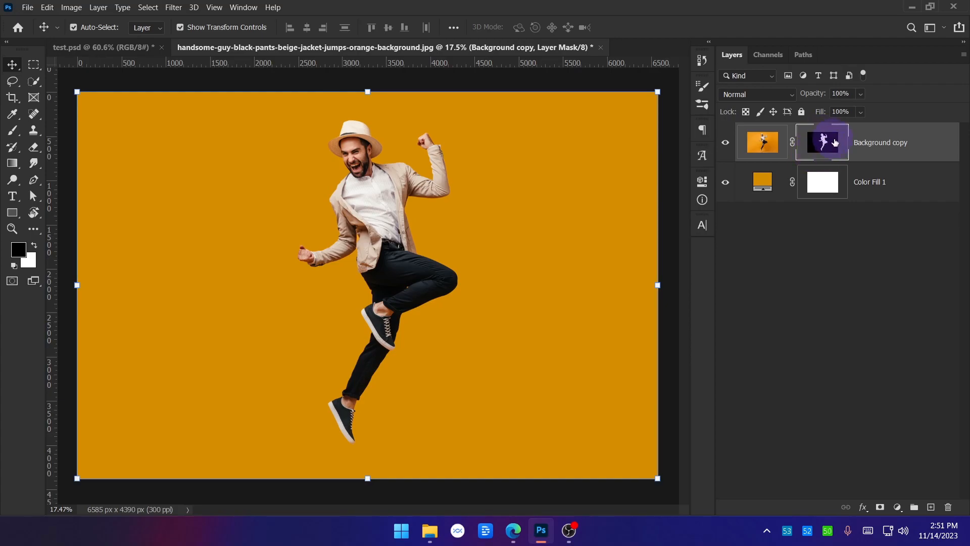
pyautogui.rightClick(829, 141)
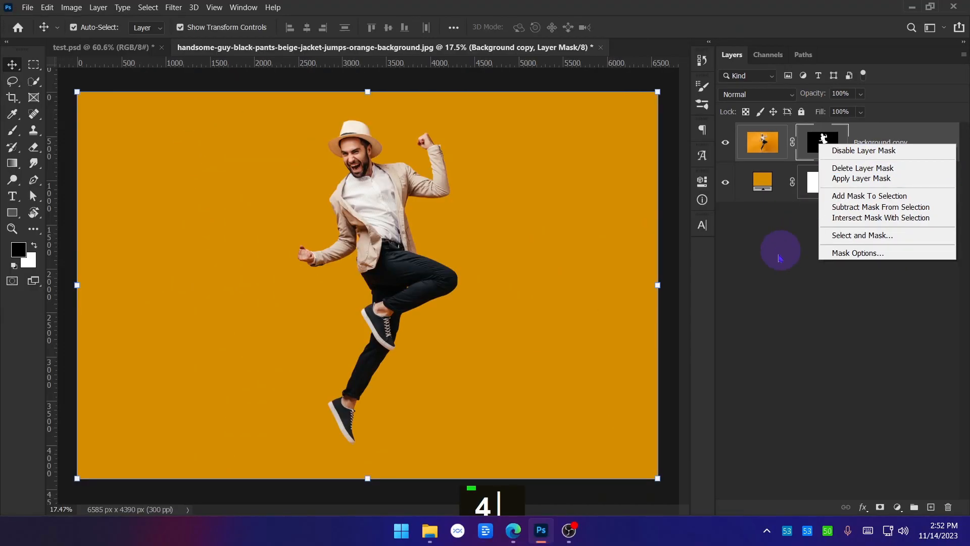
pyautogui.click(456, 446)
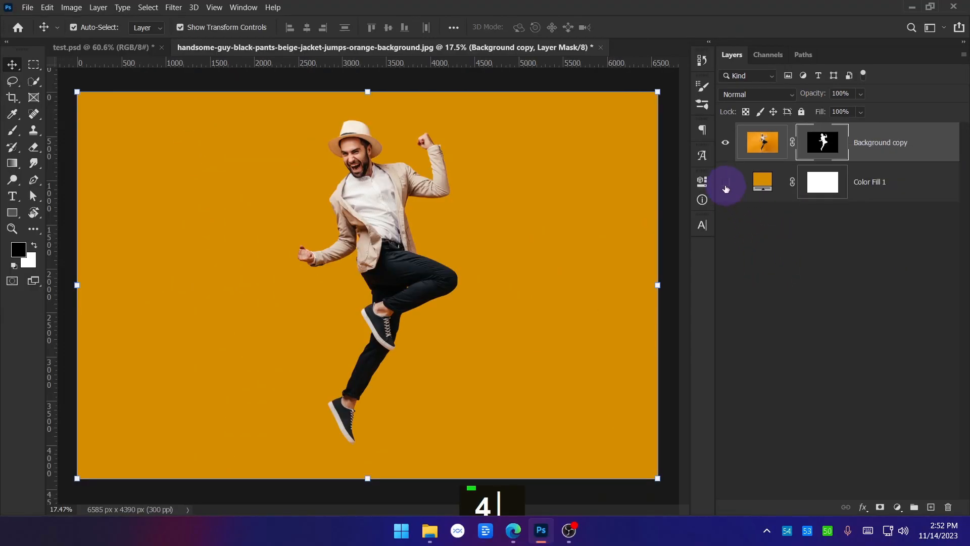
pyautogui.click(725, 185)
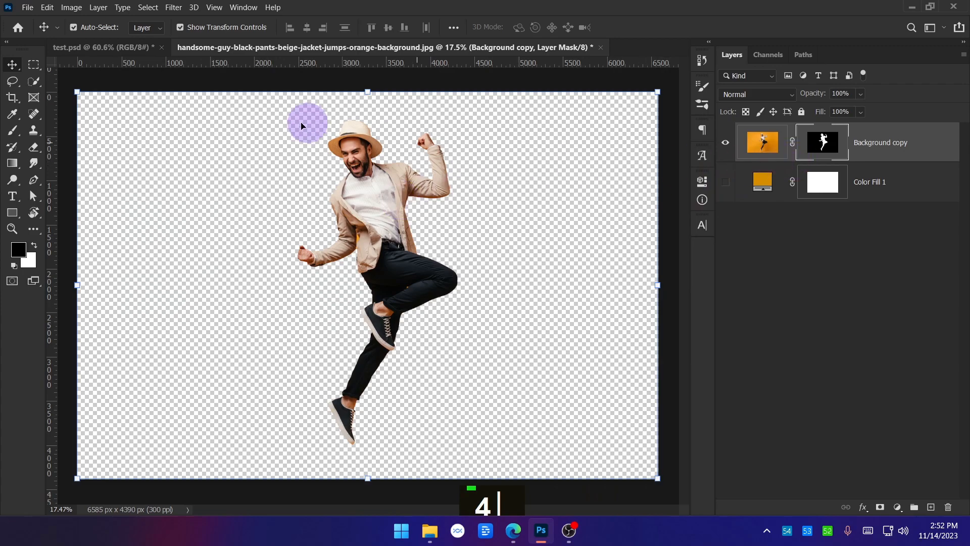
pyautogui.moveTo(358, 192)
pyautogui.mouseDown()
pyautogui.moveTo(359, 177)
pyautogui.moveTo(349, 179)
pyautogui.moveTo(356, 190)
pyautogui.moveTo(338, 191)
pyautogui.moveTo(355, 195)
pyautogui.mouseUp()
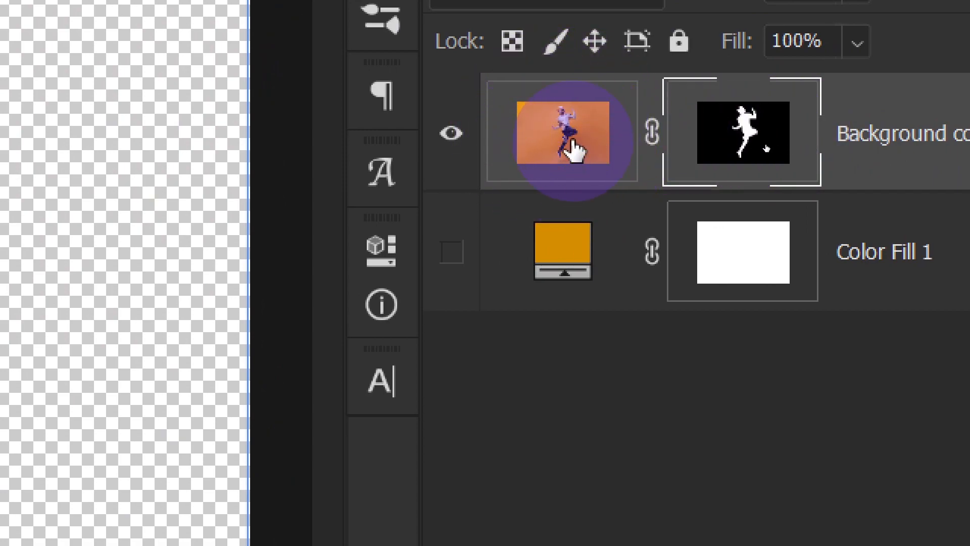
pyautogui.click(743, 127)
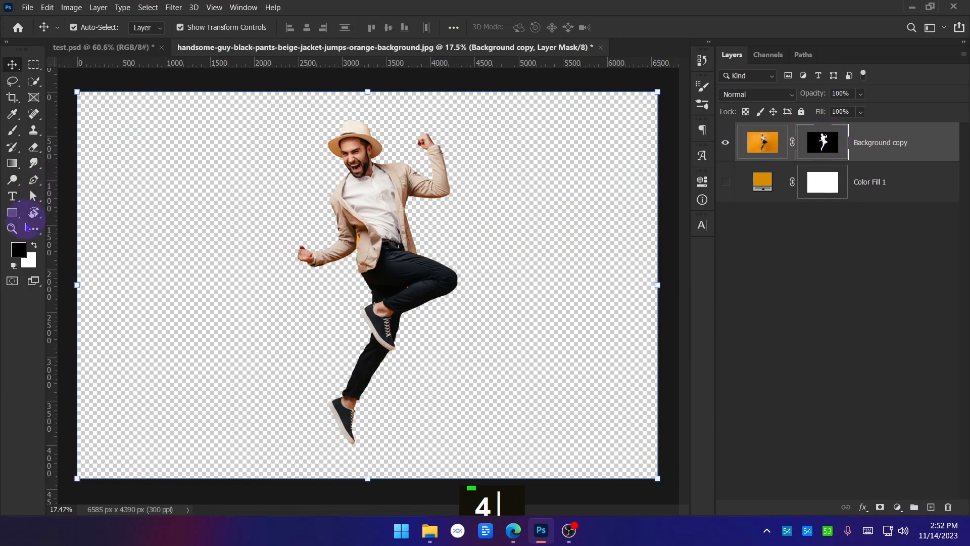
# Paint a short white test stroke with the dispersion brush on the mask, in the empty area beside the man
pyautogui.rightClick(15, 133)
pyautogui.click(54, 133)
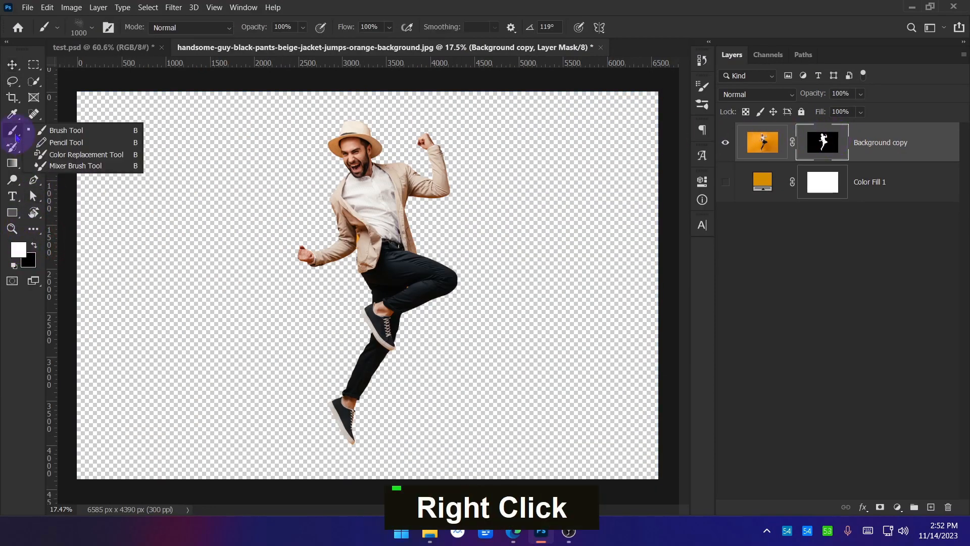
pyautogui.moveTo(177, 197); pyautogui.dragTo(183, 222)
# Delete the 20 Dispersion Brushes group from the brush presets
pyautogui.rightClick(232, 180)
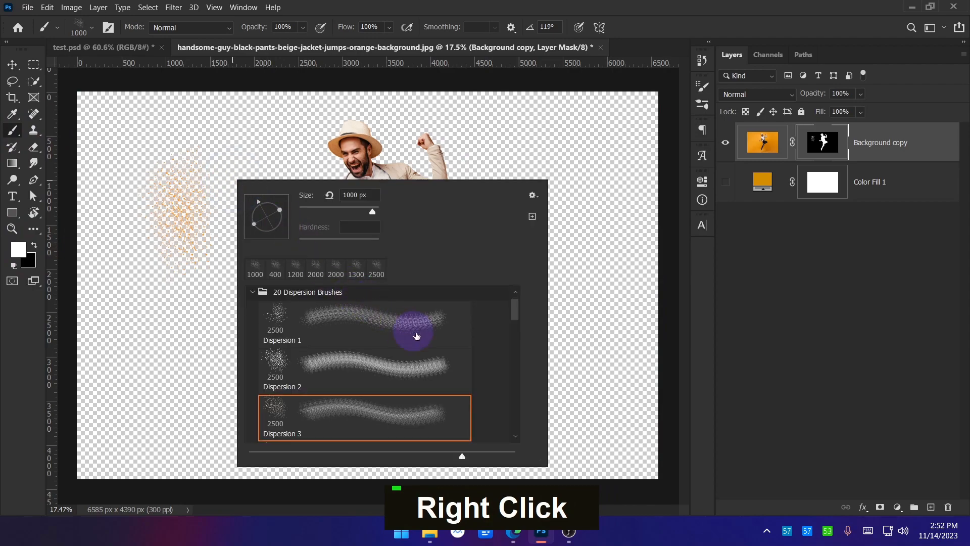
pyautogui.scroll(3, 379, 323)
pyautogui.click(284, 316)
pyautogui.doubleClick(303, 314)
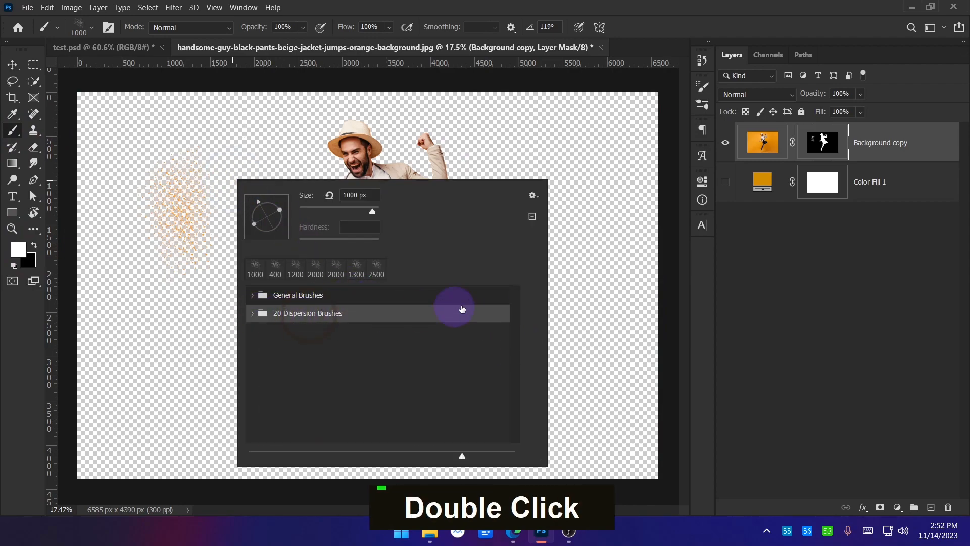
pyautogui.click(534, 196)
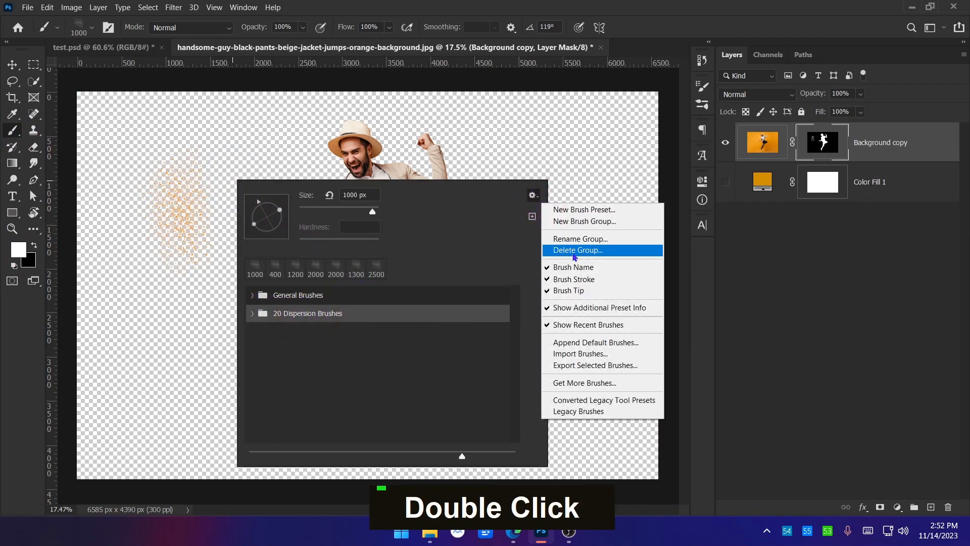
pyautogui.click(569, 250)
pyautogui.click(470, 207)
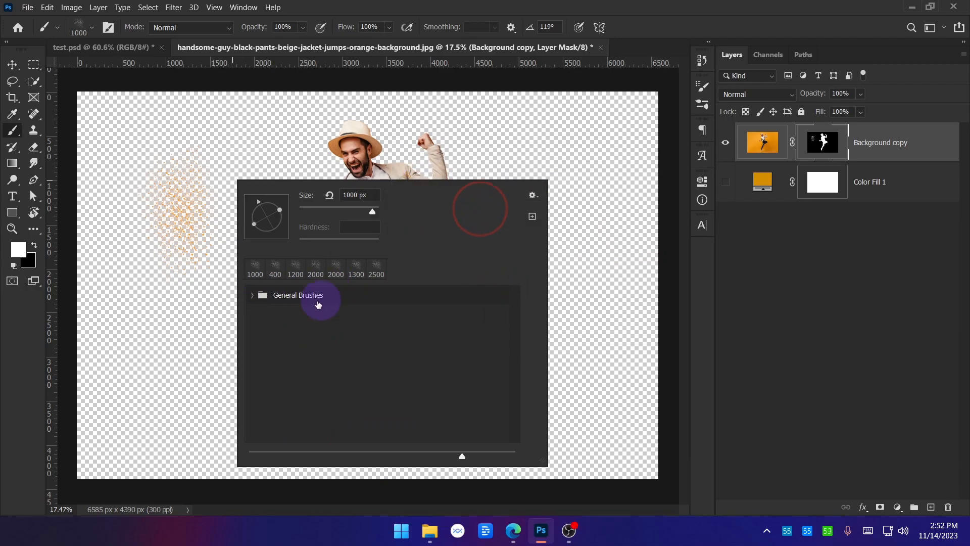
# Try painting white on the mask around the man with the Soft Round brush, first soft and then with increased hardness
pyautogui.click(249, 296)
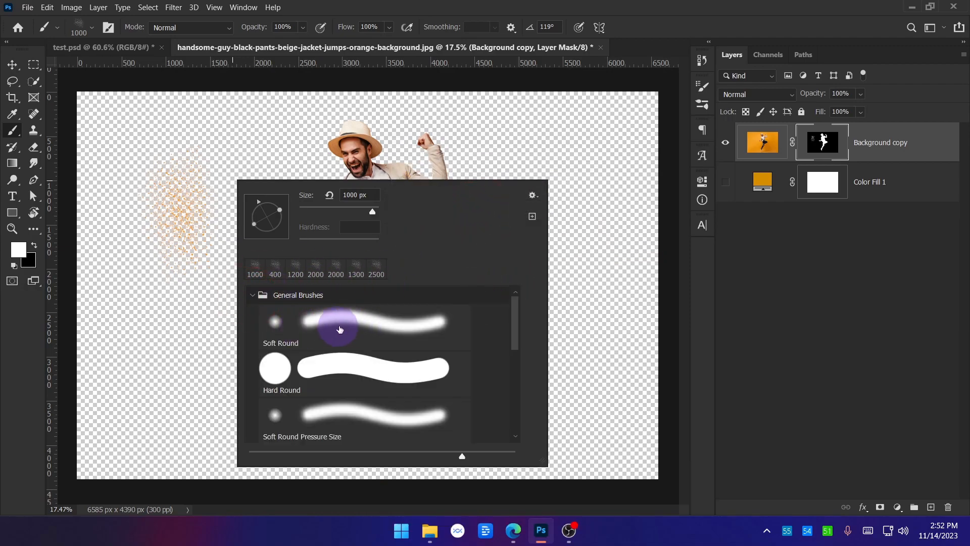
pyautogui.click(339, 329)
pyautogui.moveTo(169, 223)
pyautogui.mouseDown()
pyautogui.moveTo(185, 192)
pyautogui.moveTo(187, 290)
pyautogui.moveTo(371, 196)
pyautogui.moveTo(322, 164)
pyautogui.moveTo(386, 181)
pyautogui.moveTo(439, 268)
pyautogui.moveTo(483, 388)
pyautogui.moveTo(488, 478)
pyautogui.moveTo(466, 356)
pyautogui.moveTo(564, 423)
pyautogui.moveTo(618, 278)
pyautogui.mouseUp()
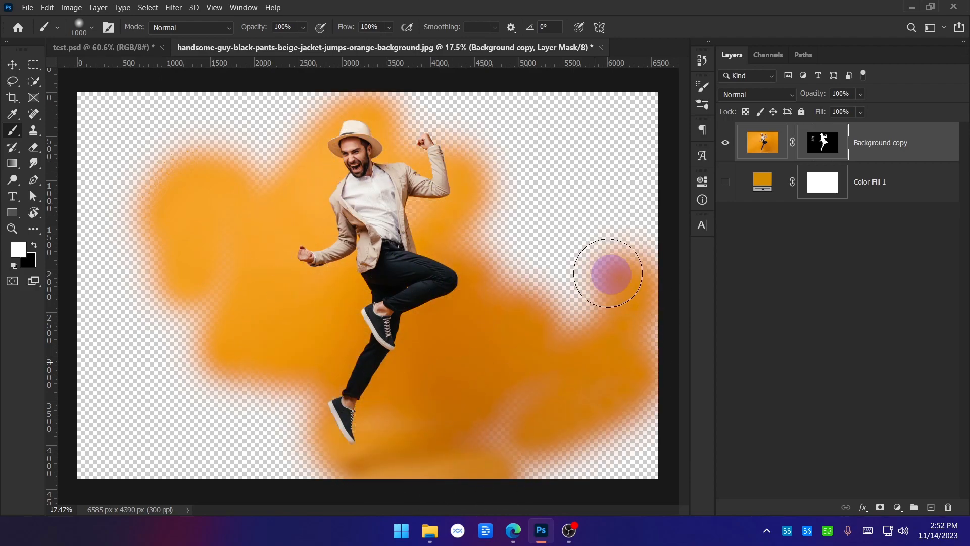
pyautogui.rightClick(581, 176)
pyautogui.moveTo(645, 237); pyautogui.dragTo(726, 238)
pyautogui.moveTo(532, 151)
pyautogui.mouseDown()
pyautogui.moveTo(474, 264)
pyautogui.moveTo(544, 376)
pyautogui.moveTo(547, 458)
pyautogui.moveTo(377, 388)
pyautogui.moveTo(448, 223)
pyautogui.mouseUp()
# Undo the trial brush strokes on the Background copy layer's mask
pyautogui.hotkey('ctrl', 'z')
pyautogui.hotkey('ctrl', 'z')
pyautogui.hotkey('ctrl', 'z')
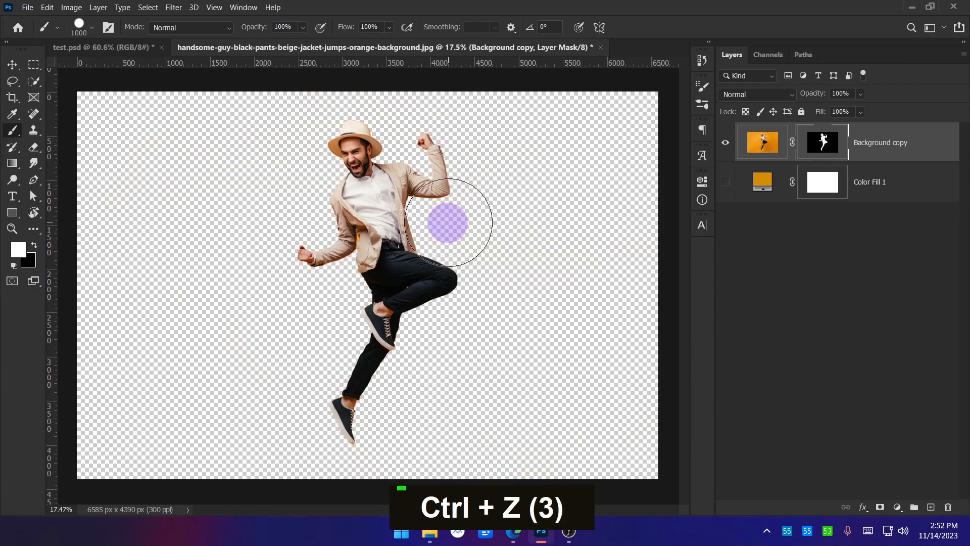
# Try deleting the layer mask from the Background copy layer
pyautogui.rightClick(824, 146)
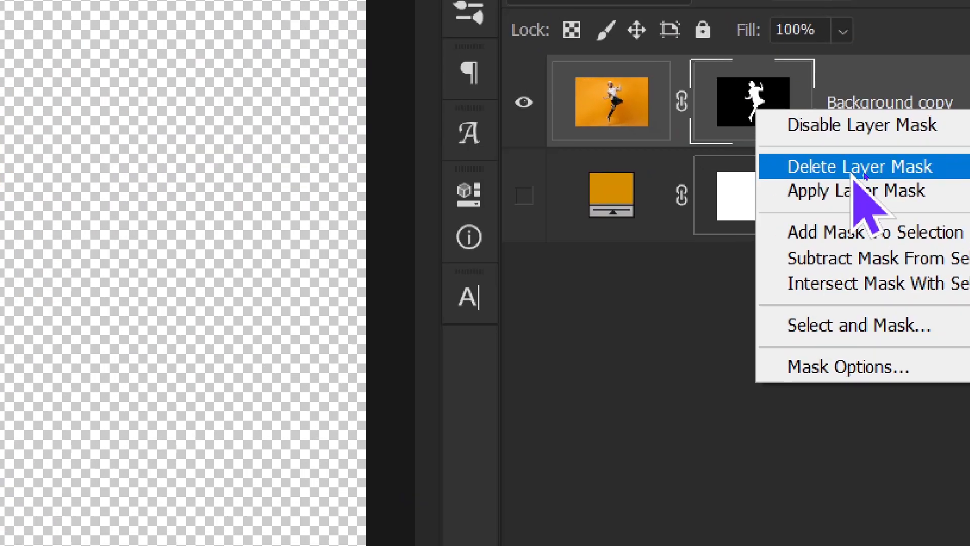
pyautogui.click(813, 233)
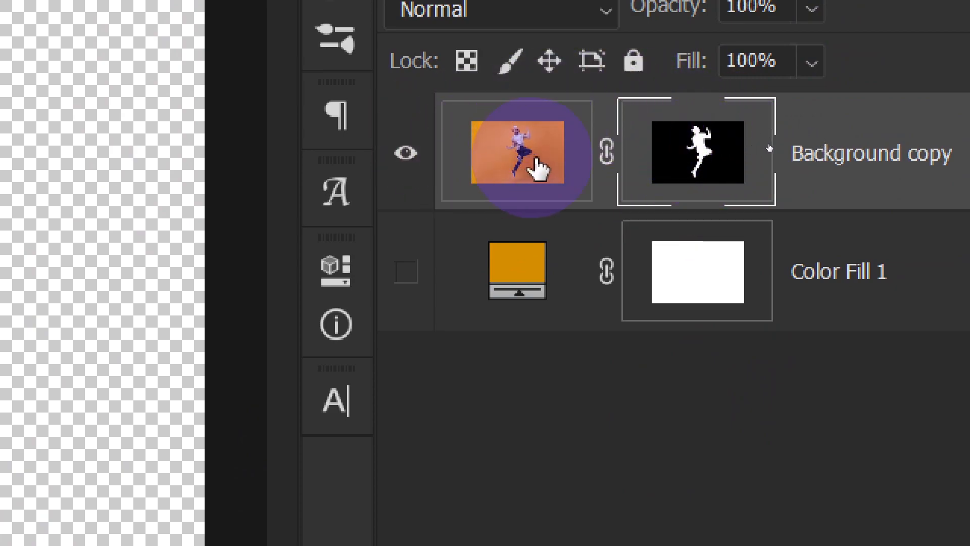
pyautogui.click(526, 158)
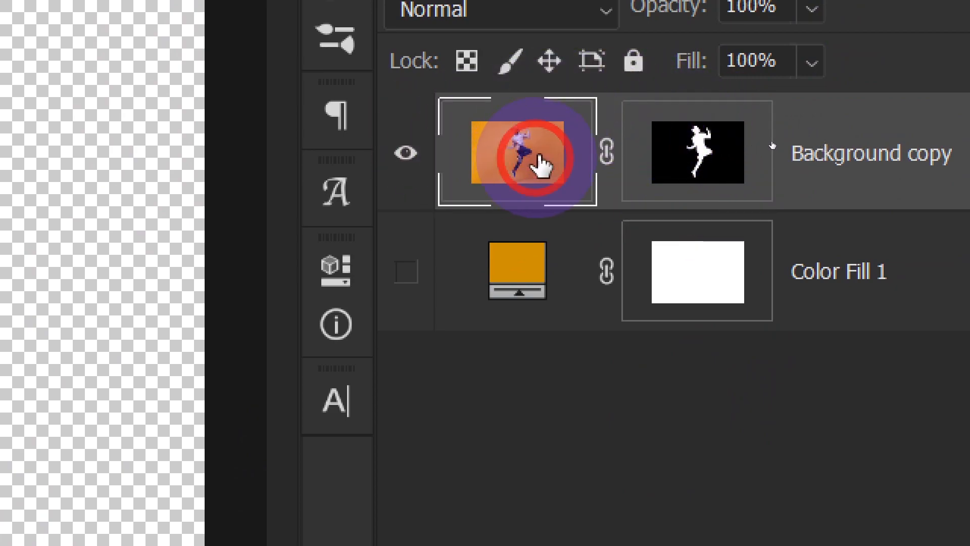
pyautogui.rightClick(690, 144)
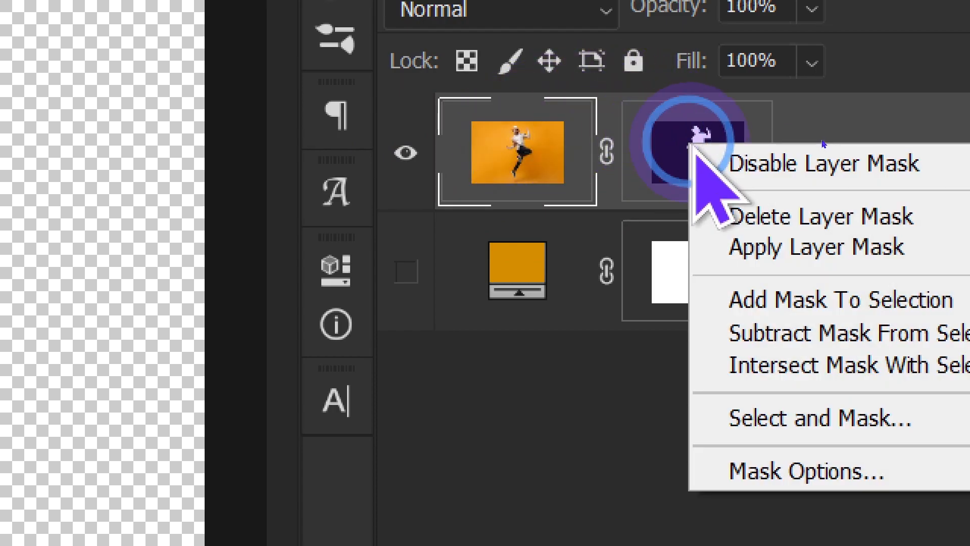
pyautogui.click(764, 217)
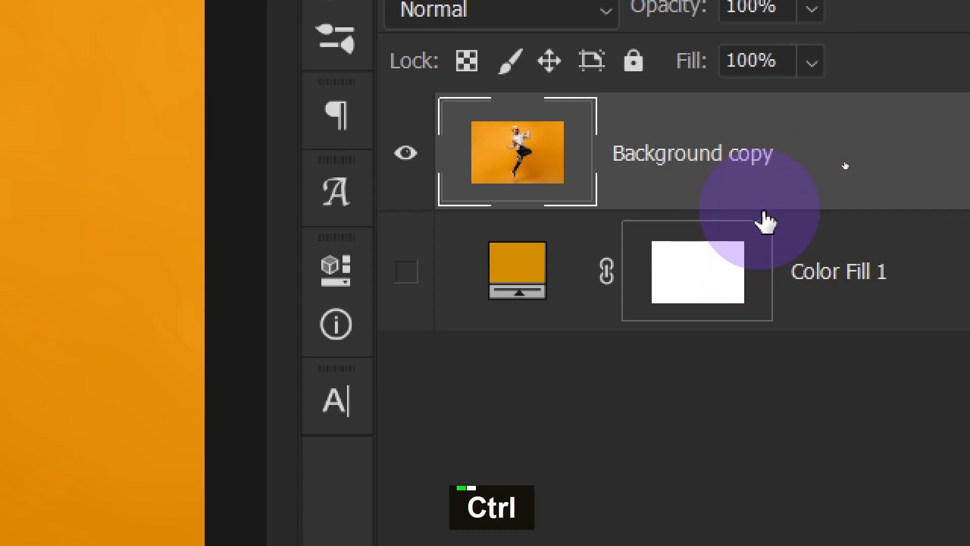
# Undo back to before the Background layer was converted and removed, and delete the Color Fill 1 layer
pyautogui.hotkey('ctrl', 'z')
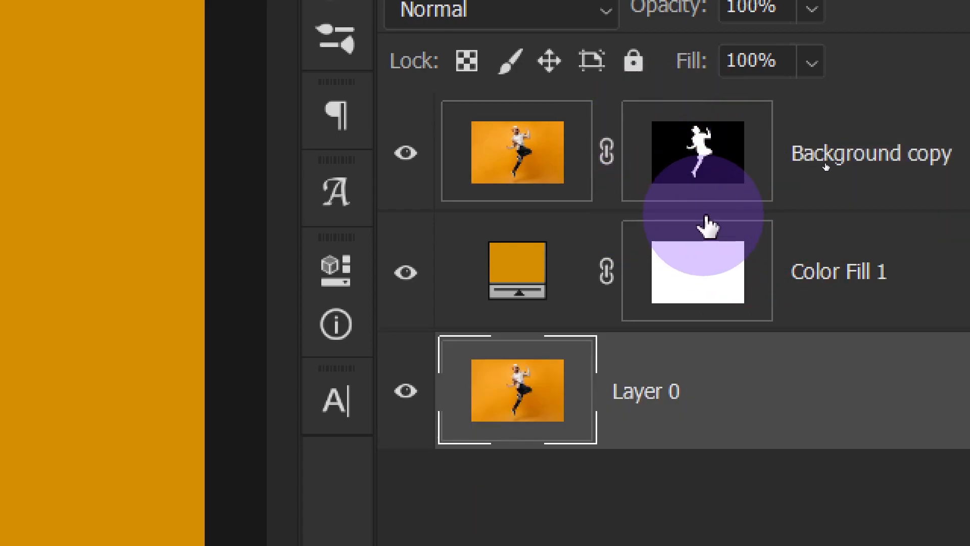
pyautogui.hotkey('ctrl', 'z')
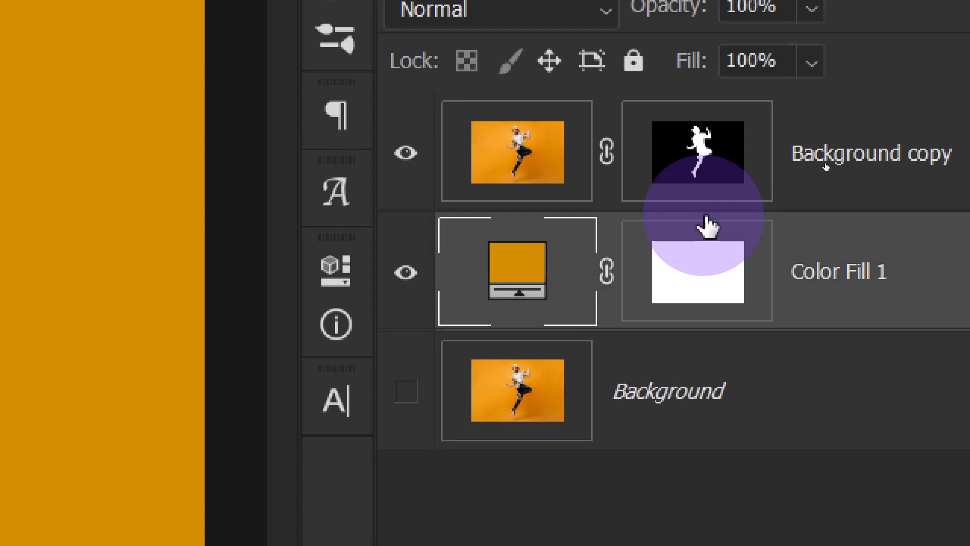
pyautogui.press('Delete')
# Try applying the layer mask to the Background copy layer's image
pyautogui.rightClick(697, 152)
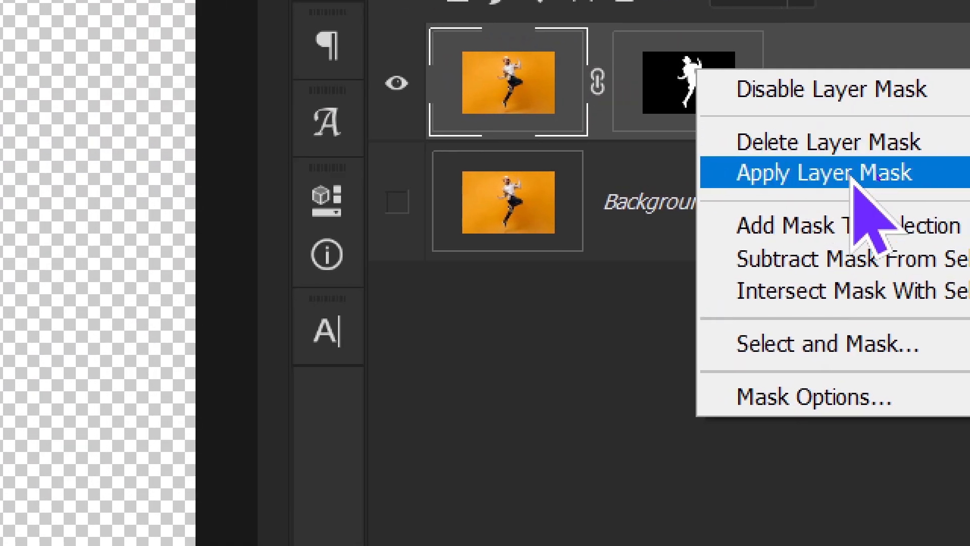
pyautogui.click(576, 316)
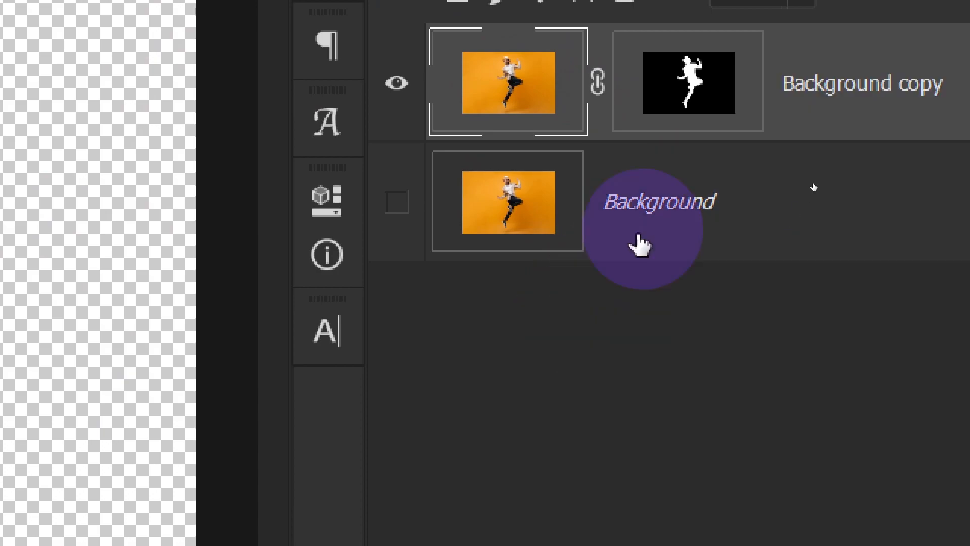
pyautogui.click(703, 78)
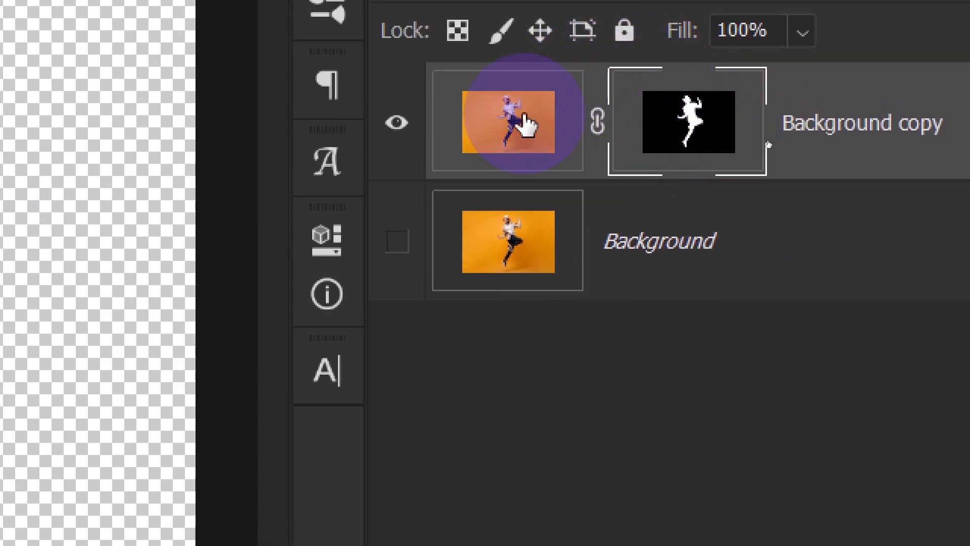
pyautogui.click(519, 80)
pyautogui.rightClick(696, 82)
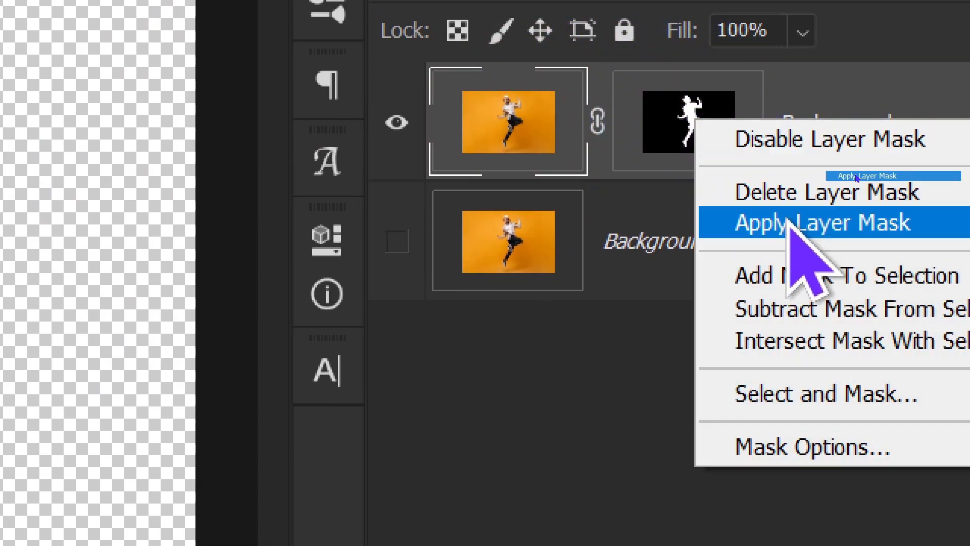
pyautogui.click(783, 222)
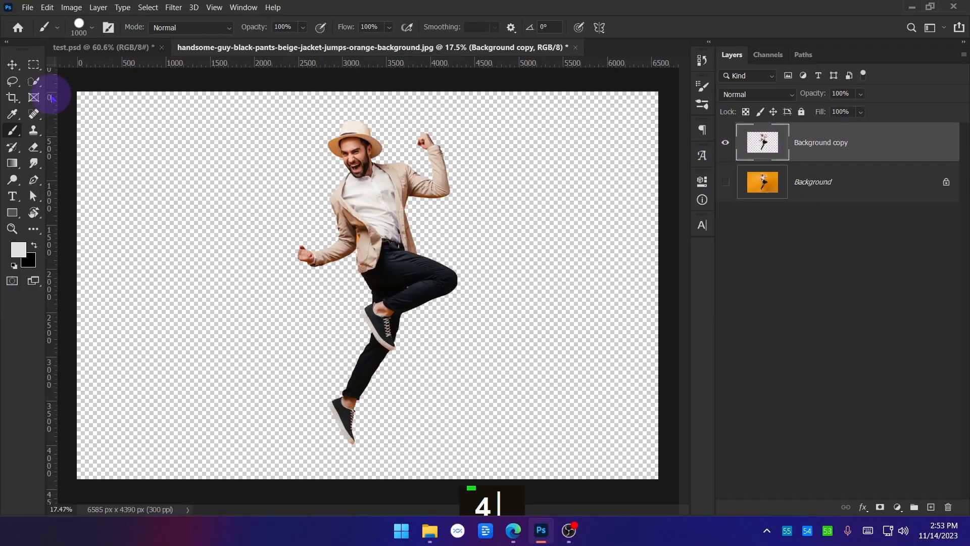
# Try moving the man's cutout sideways on the canvas with the Move tool
pyautogui.click(12, 65)
pyautogui.moveTo(338, 191); pyautogui.dragTo(287, 213)
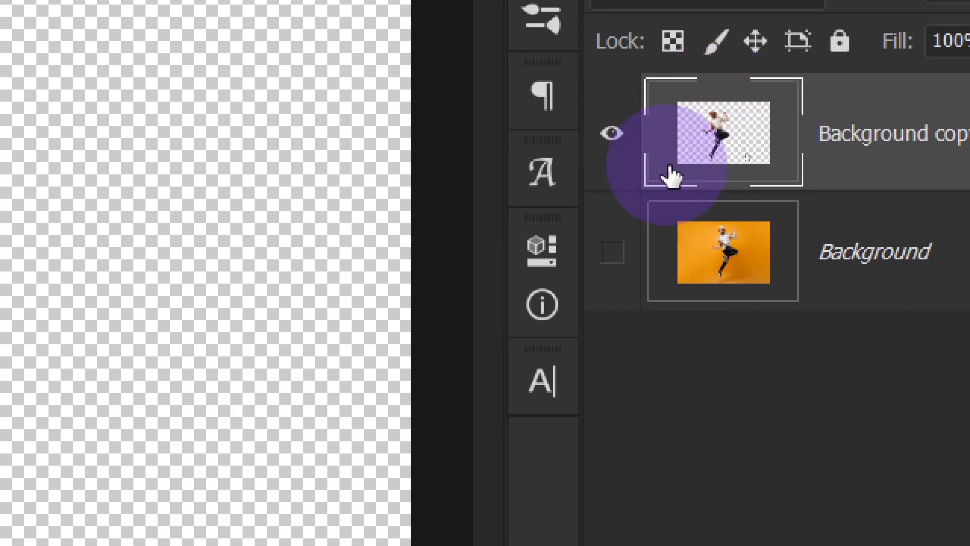
pyautogui.moveTo(690, 161); pyautogui.dragTo(712, 146)
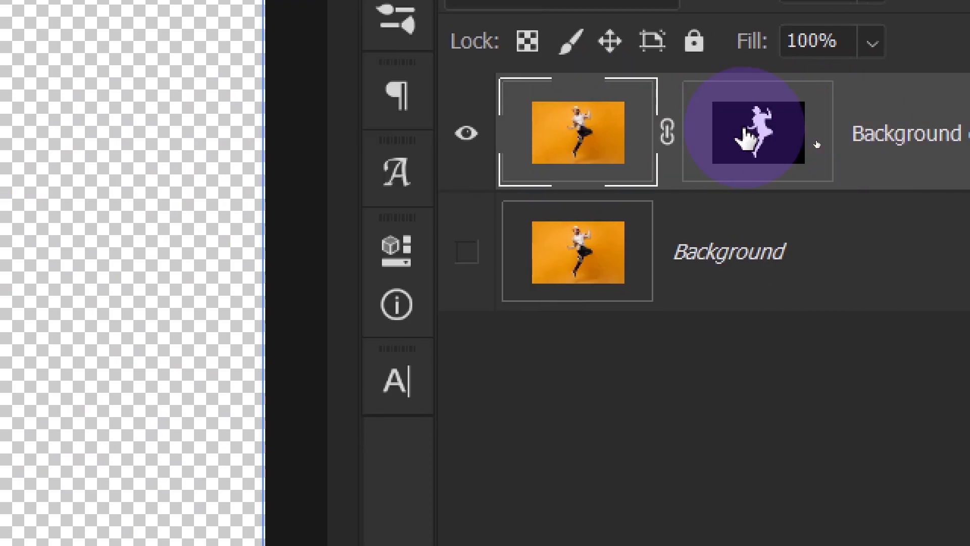
# Delete the restored mask of the Background copy layer and undo that deletion
pyautogui.rightClick(892, 132)
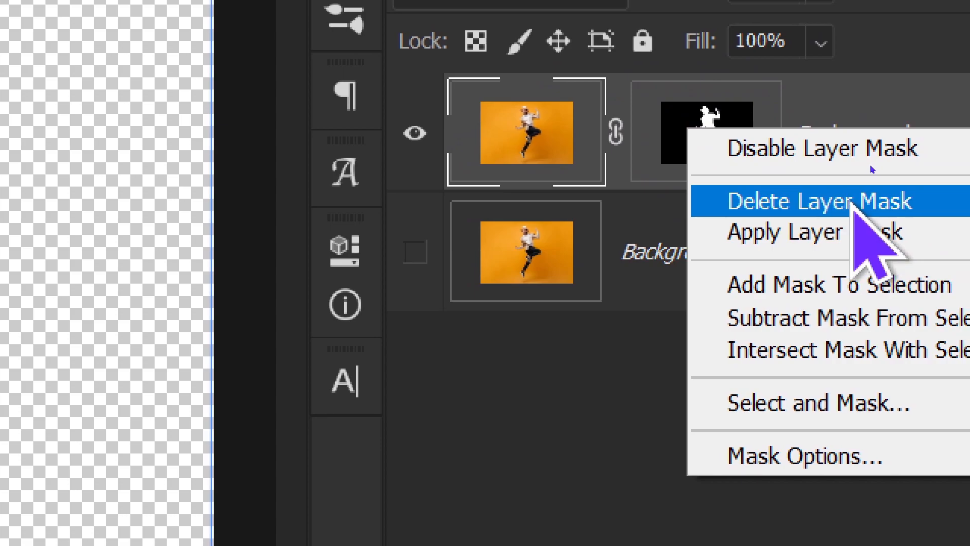
pyautogui.click(854, 204)
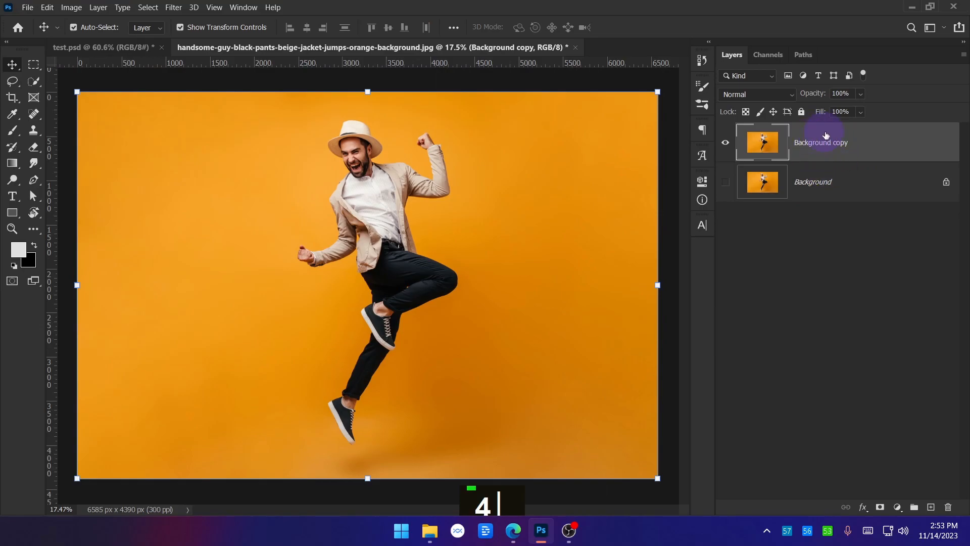
pyautogui.hotkey('ctrl', 'z')
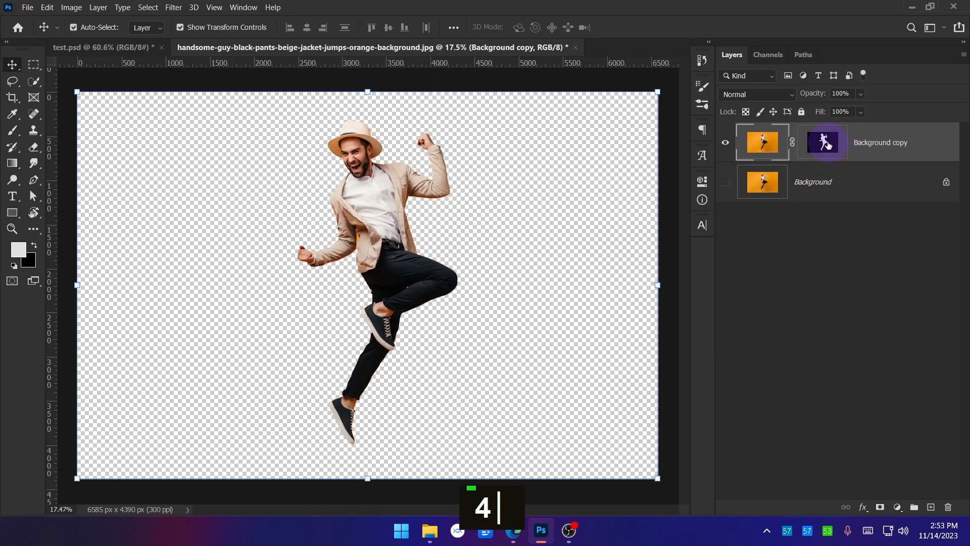
# Permanently apply the layer mask to the Background copy layer and select the Background layer
pyautogui.rightClick(823, 143)
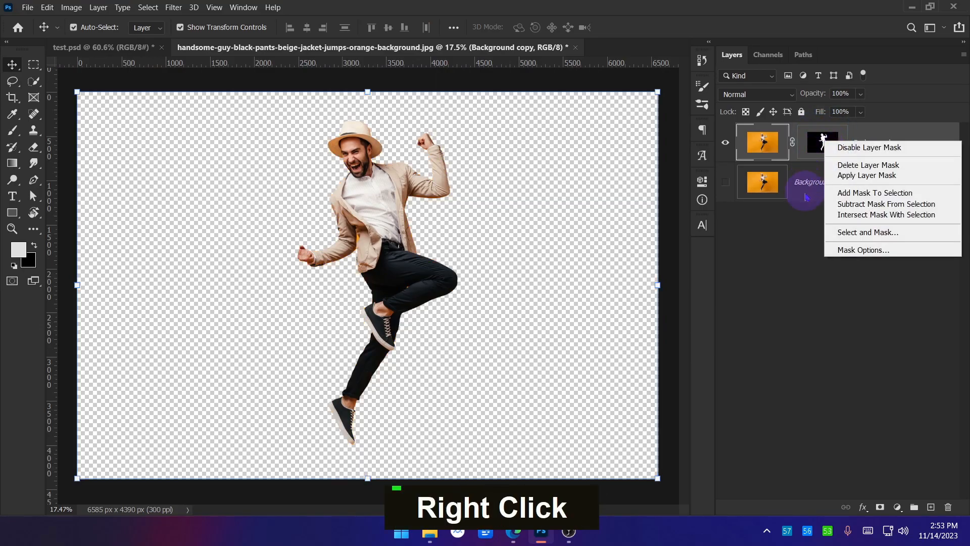
pyautogui.click(860, 176)
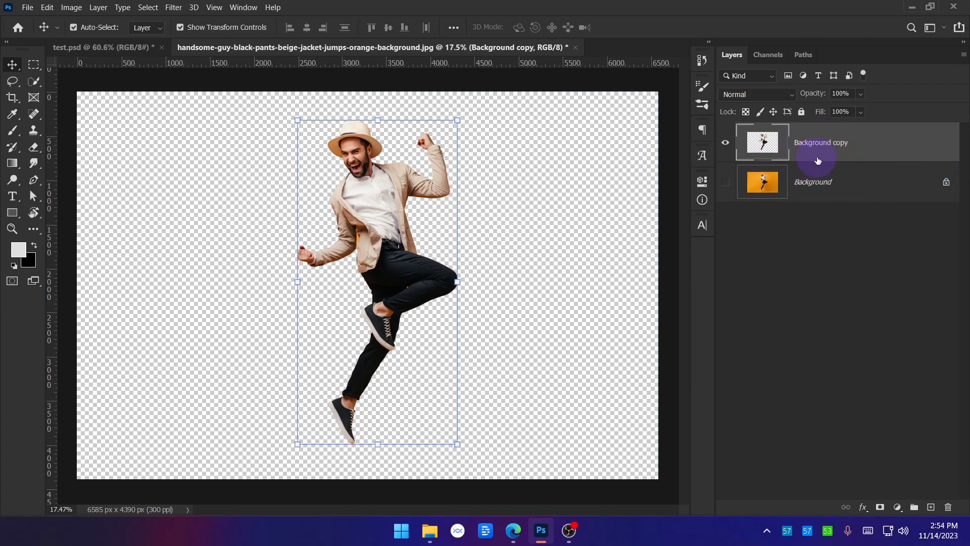
pyautogui.click(852, 185)
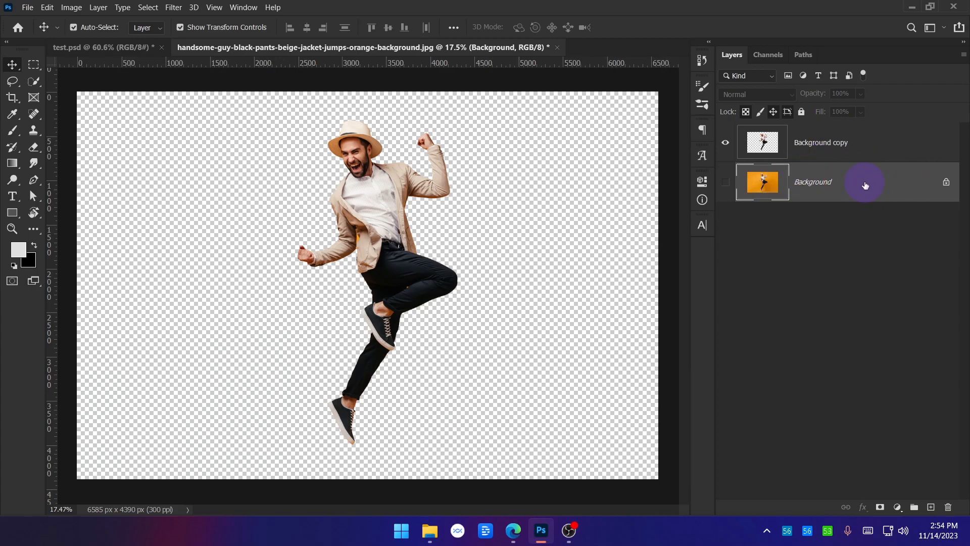
# Delete the locked original Background layer, leaving the cutout layer in the document
pyautogui.doubleClick(895, 186)
pyautogui.click(731, 252)
pyautogui.moveTo(848, 185); pyautogui.dragTo(946, 507)
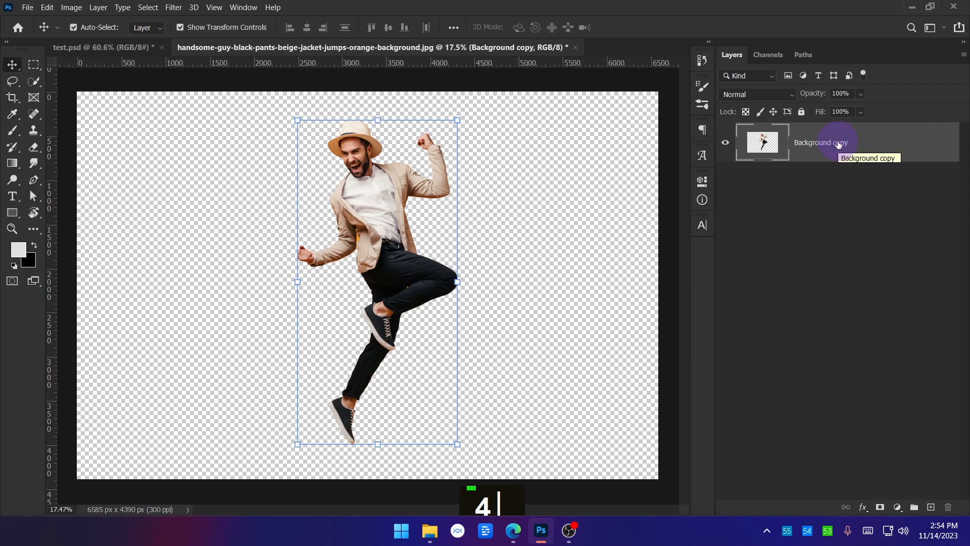
# Duplicate the Background copy layer in the same document under the name Background copy 2
pyautogui.rightClick(876, 143)
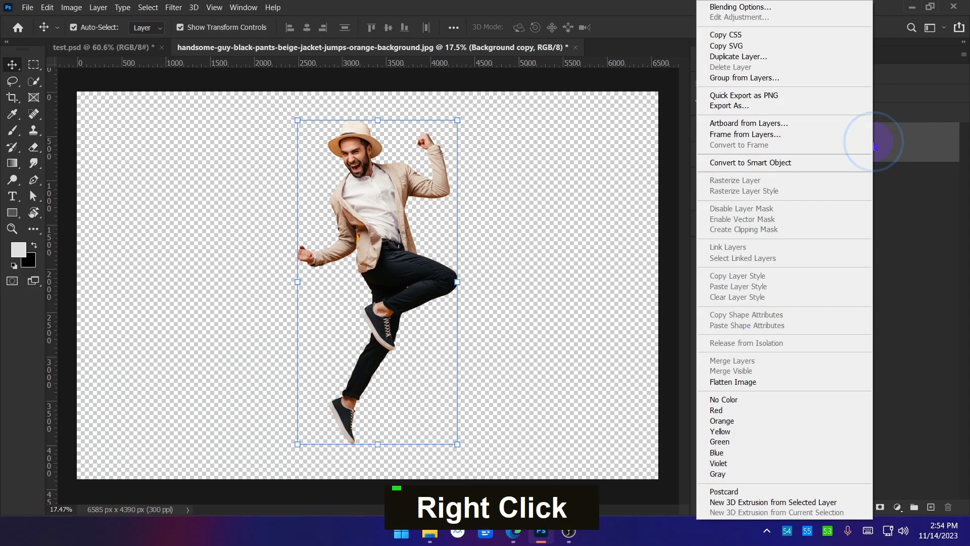
pyautogui.click(742, 60)
pyautogui.moveTo(513, 130); pyautogui.dragTo(660, 219)
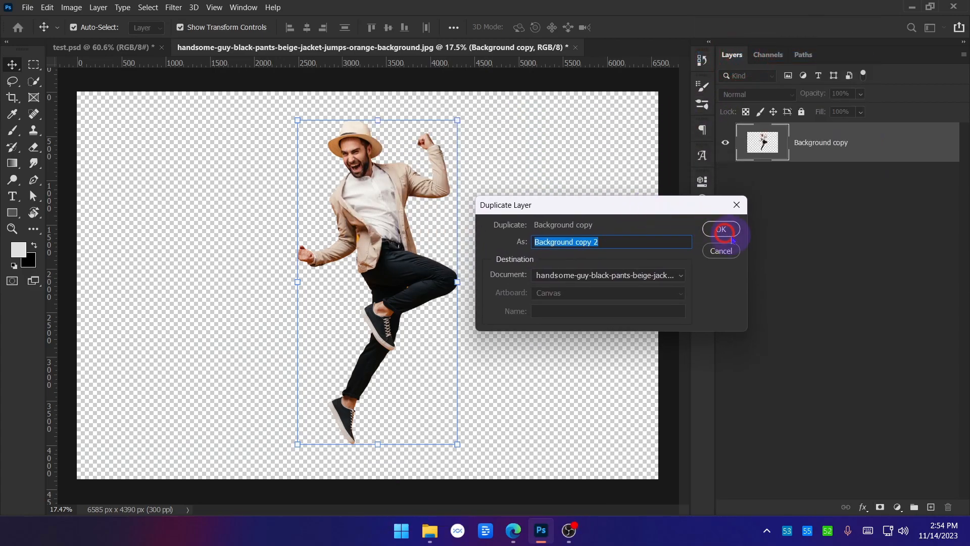
pyautogui.click(726, 232)
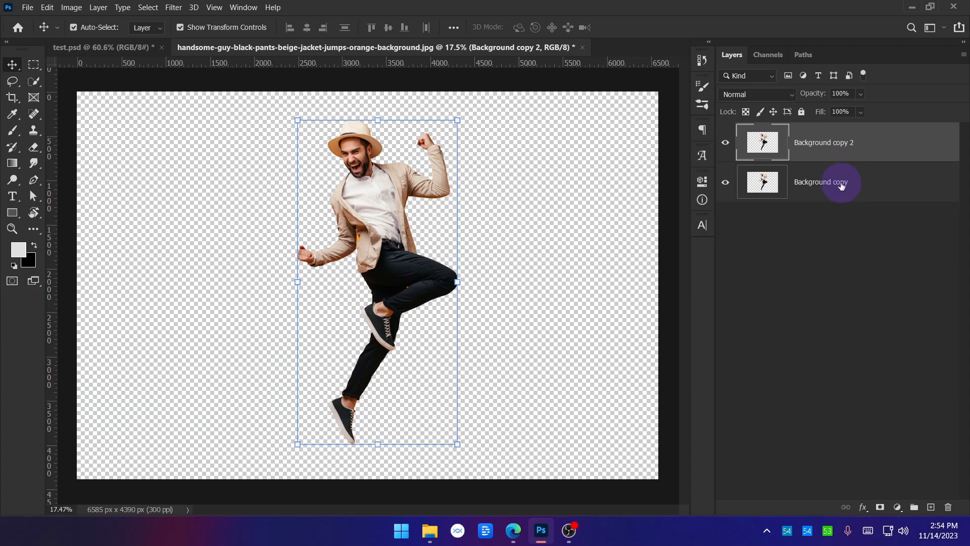
# Add a Solid Color fill layer in orange f4a308 above the cutout layers
pyautogui.click(896, 507)
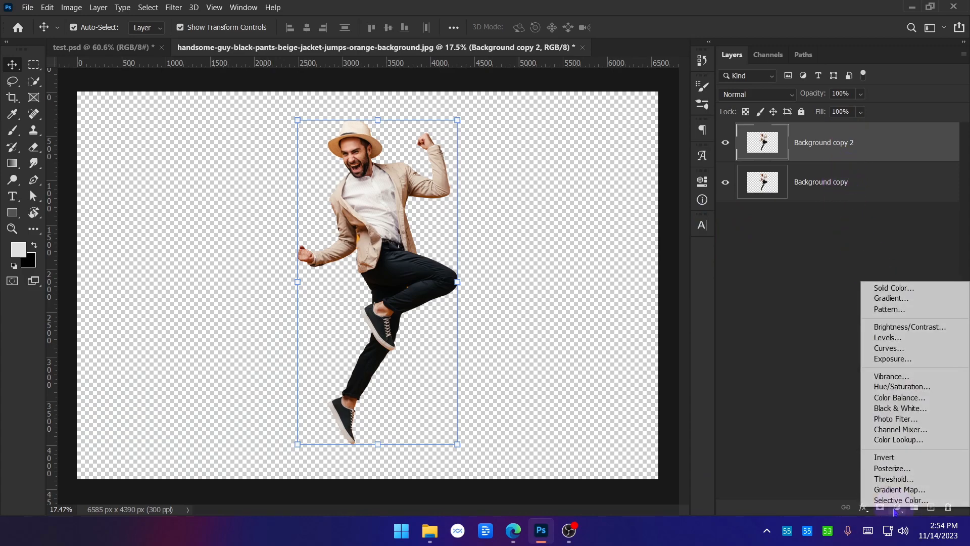
pyautogui.click(893, 286)
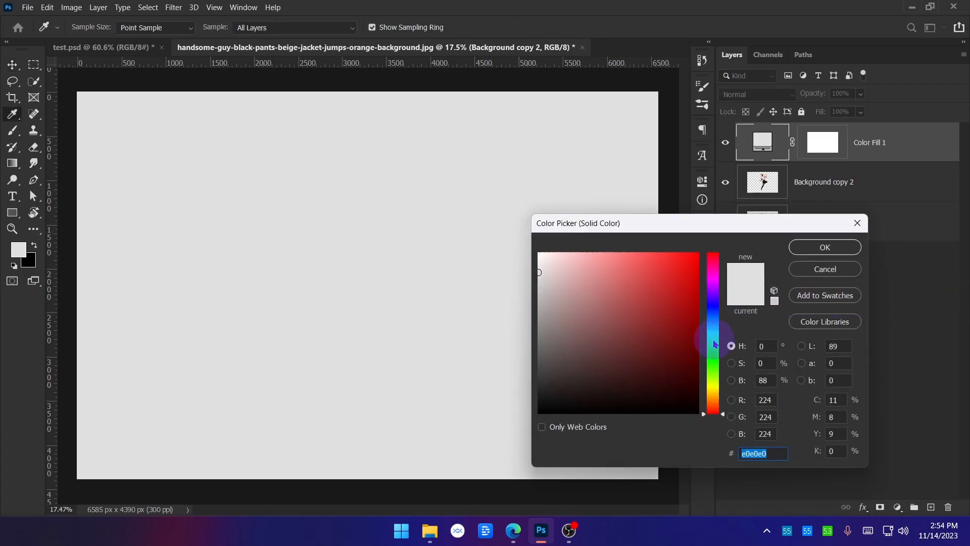
pyautogui.moveTo(716, 395); pyautogui.dragTo(720, 400)
pyautogui.click(695, 260)
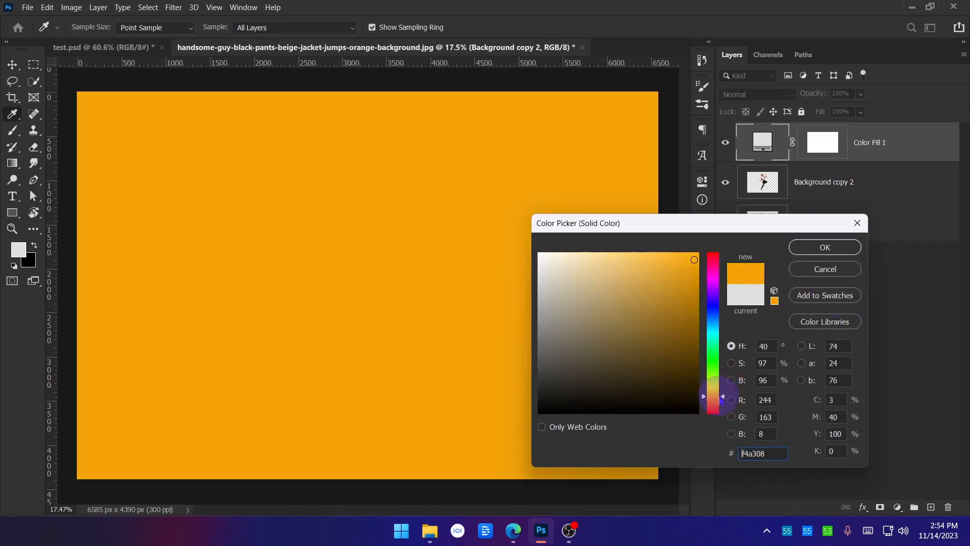
pyautogui.click(827, 251)
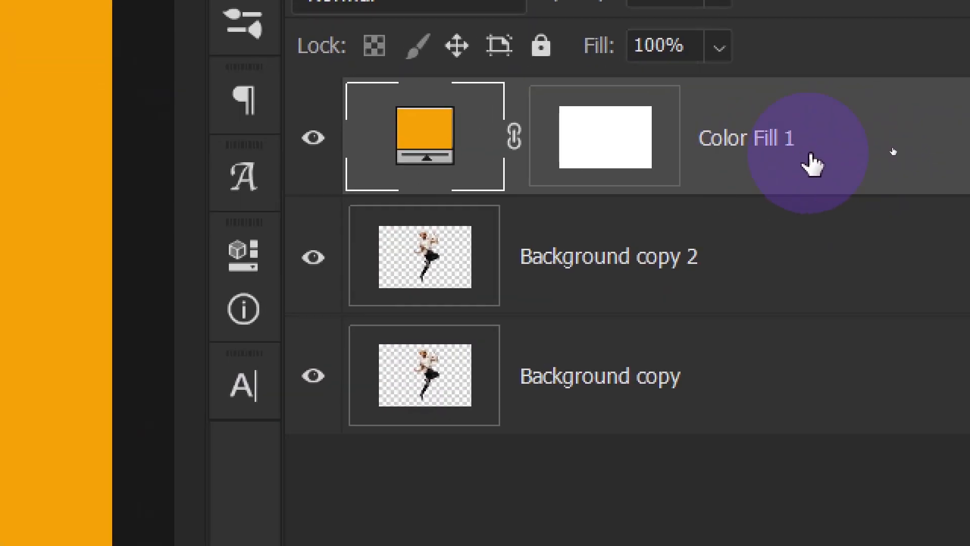
# Move the orange color fill layer beneath both cutout layers and select the Background copy 2 layer
pyautogui.moveTo(720, 154); pyautogui.dragTo(704, 400)
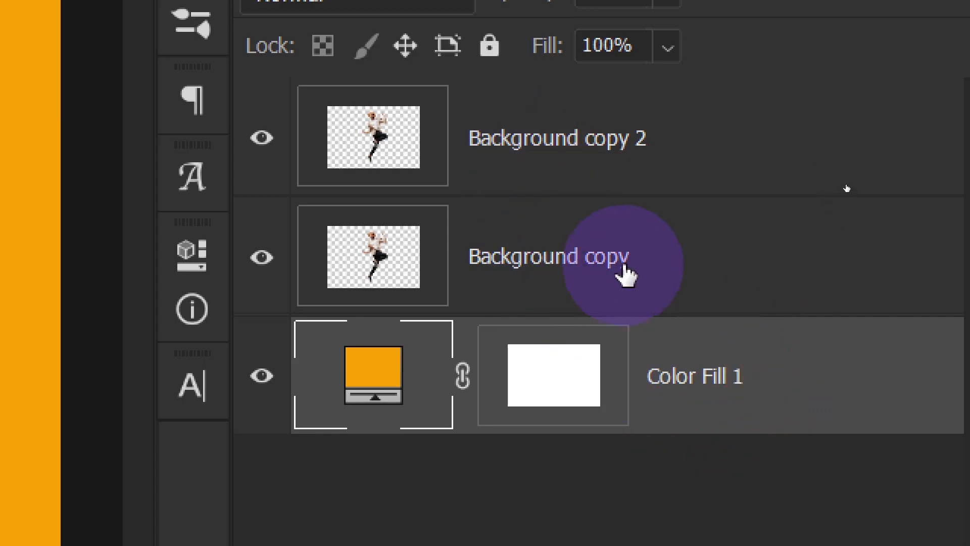
pyautogui.click(643, 163)
pyautogui.click(638, 281)
pyautogui.click(630, 135)
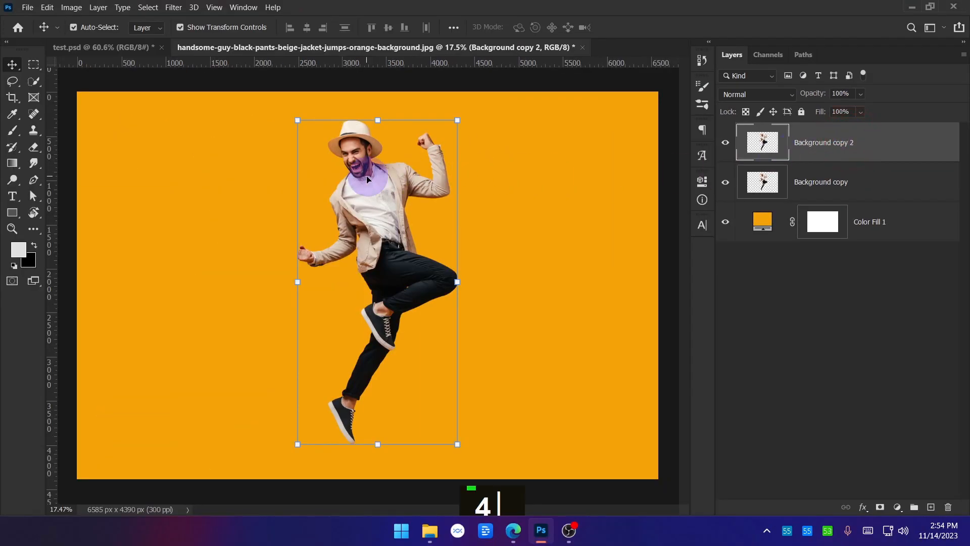
# Try moving the two cutout copies apart on the canvas, undo both moves and deselect all layers
pyautogui.moveTo(368, 180); pyautogui.dragTo(506, 190)
pyautogui.click(845, 201)
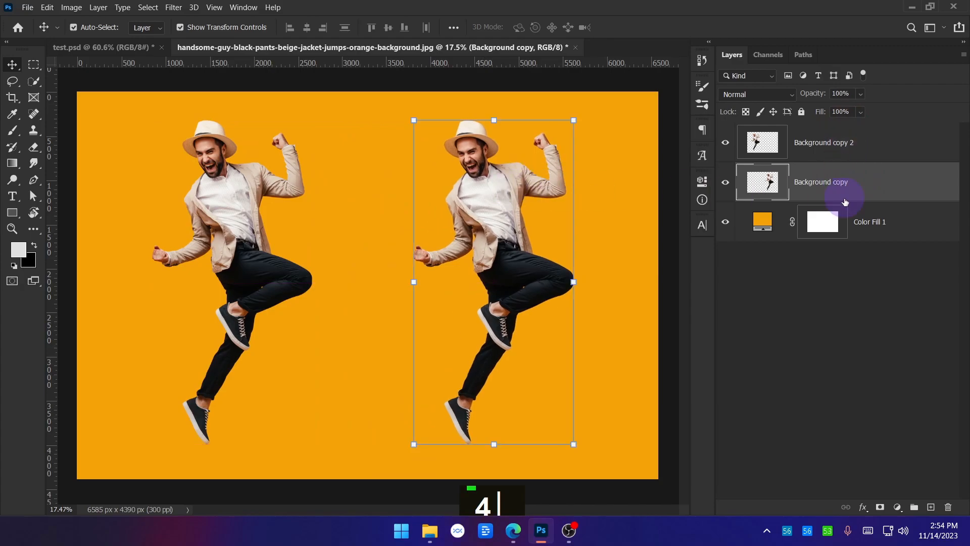
pyautogui.click(877, 226)
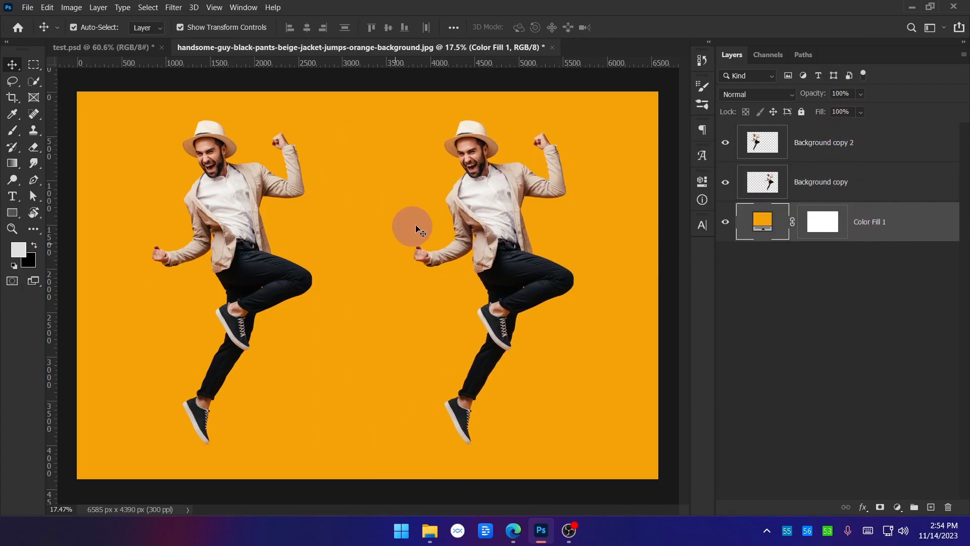
pyautogui.hotkey('ctrl', 'z')
pyautogui.hotkey('ctrl', 'z')
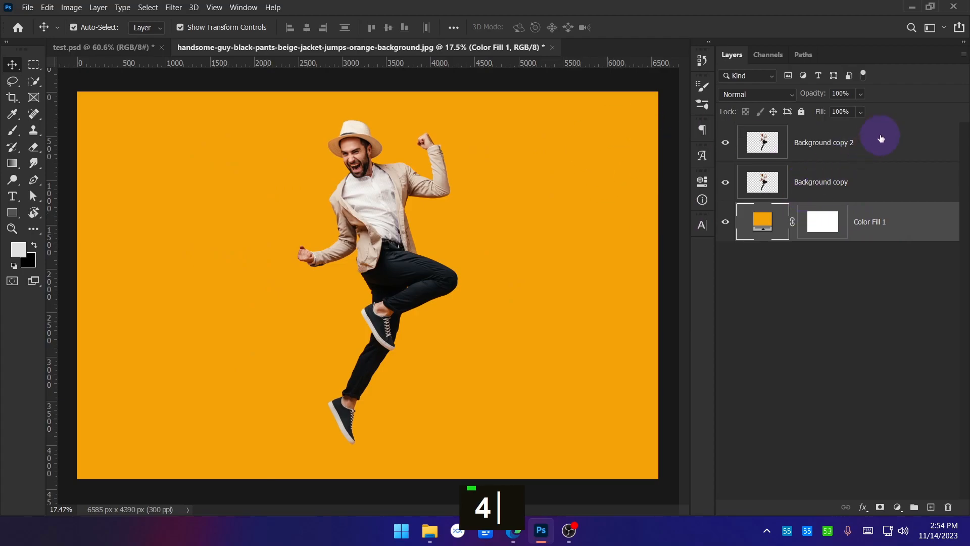
pyautogui.click(884, 274)
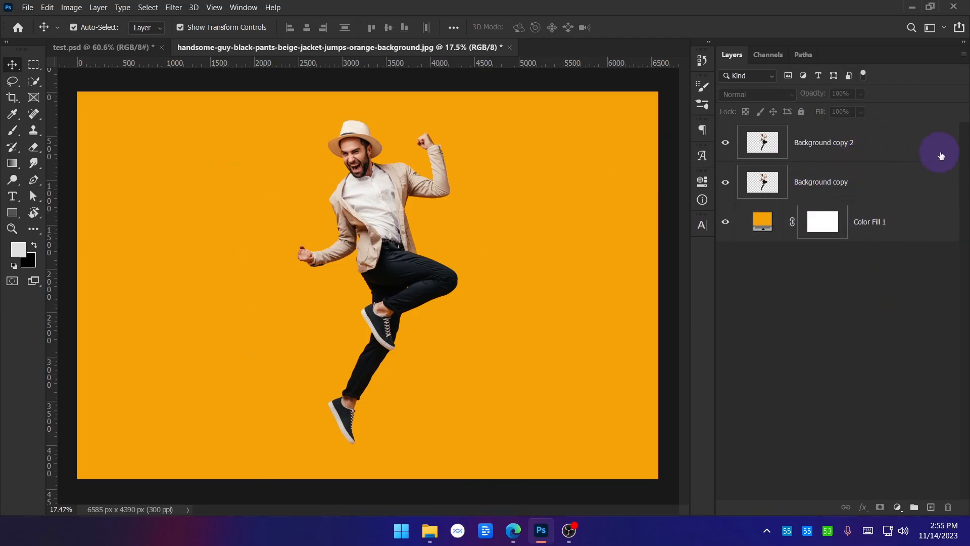
# Switch to the browser, examine how the particles spread from the woman in the depression effect reference image, and return to Photoshop
pyautogui.click(513, 531)
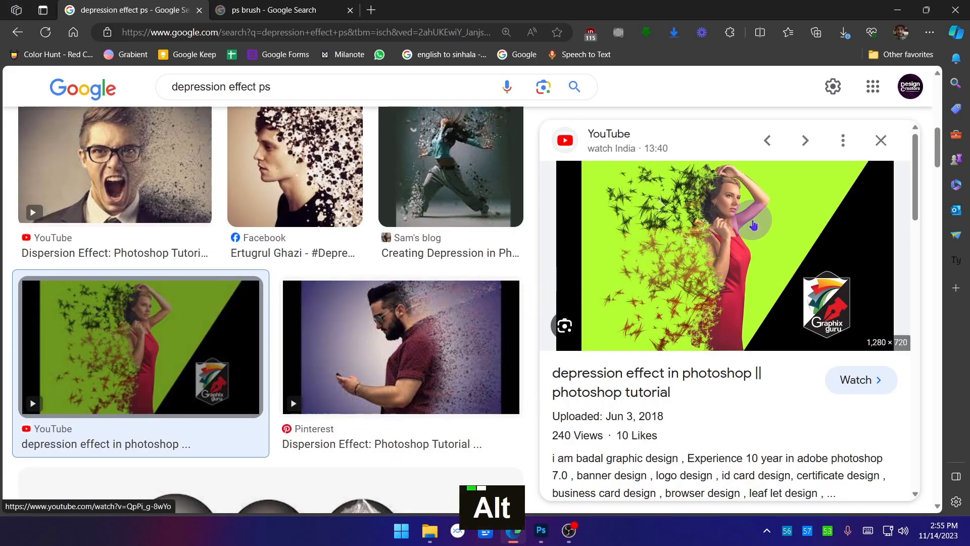
pyautogui.hotkey('ctrl', 'alt', 'a')
pyautogui.moveTo(718, 236)
pyautogui.mouseDown()
pyautogui.moveTo(606, 238)
pyautogui.moveTo(699, 265)
pyautogui.moveTo(682, 333)
pyautogui.moveTo(657, 212)
pyautogui.moveTo(702, 191)
pyautogui.mouseUp()
pyautogui.hotkey('ctrl', 'alt', 'a')
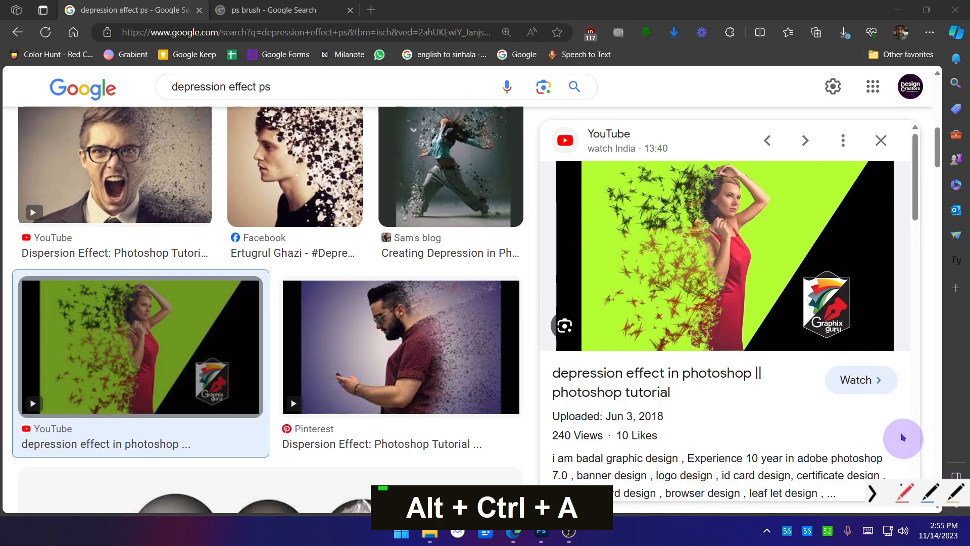
pyautogui.click(898, 10)
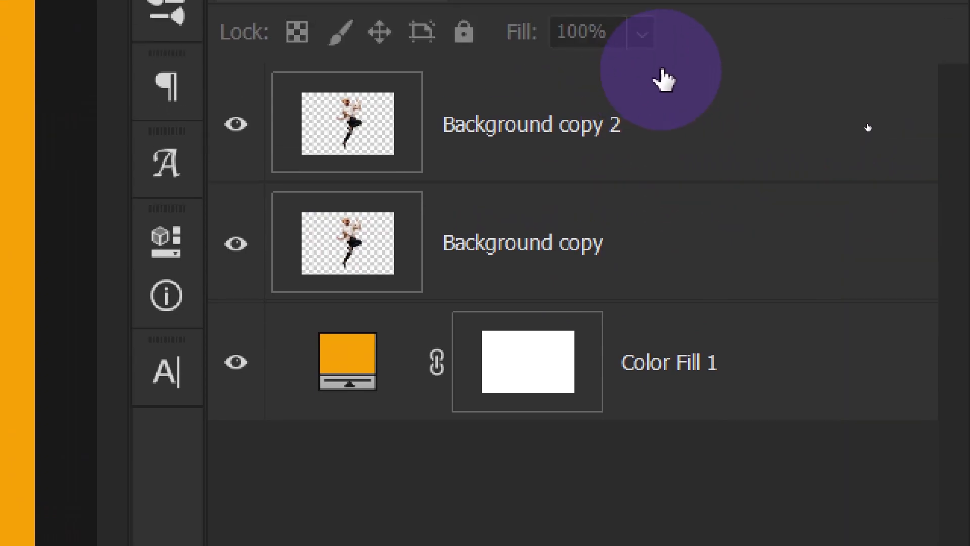
# Select the Background copy layer and hide the Background copy 2 layer, keeping the orange fill visible
pyautogui.click(648, 248)
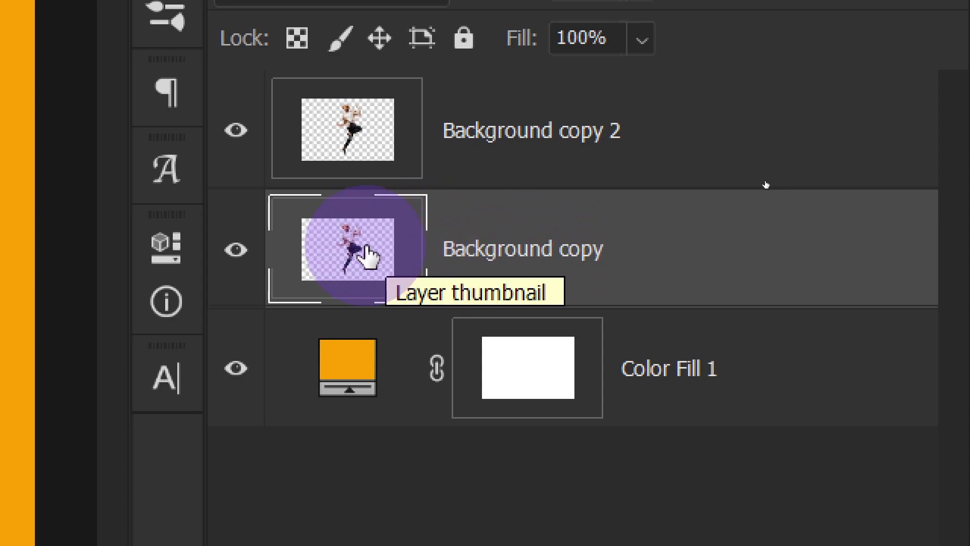
pyautogui.click(234, 132)
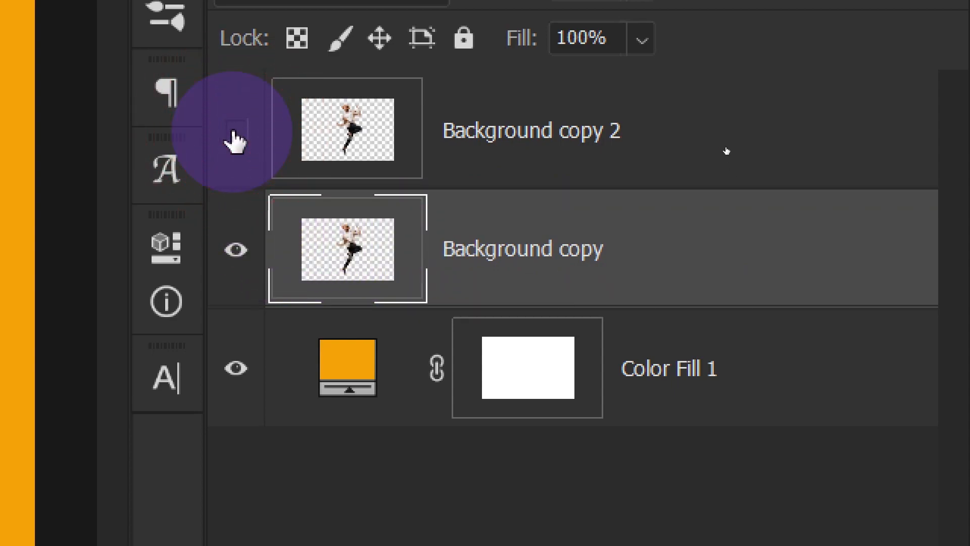
pyautogui.click(232, 369)
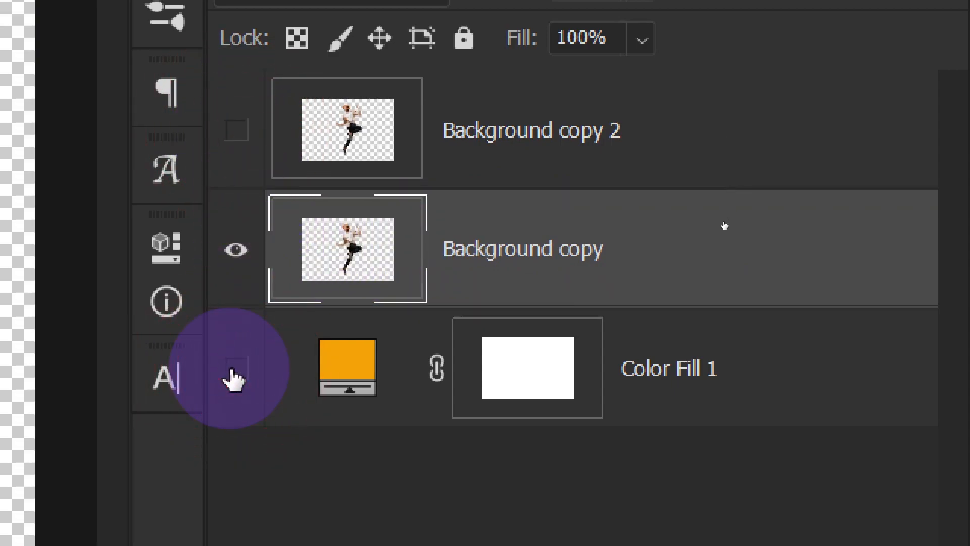
pyautogui.click(233, 369)
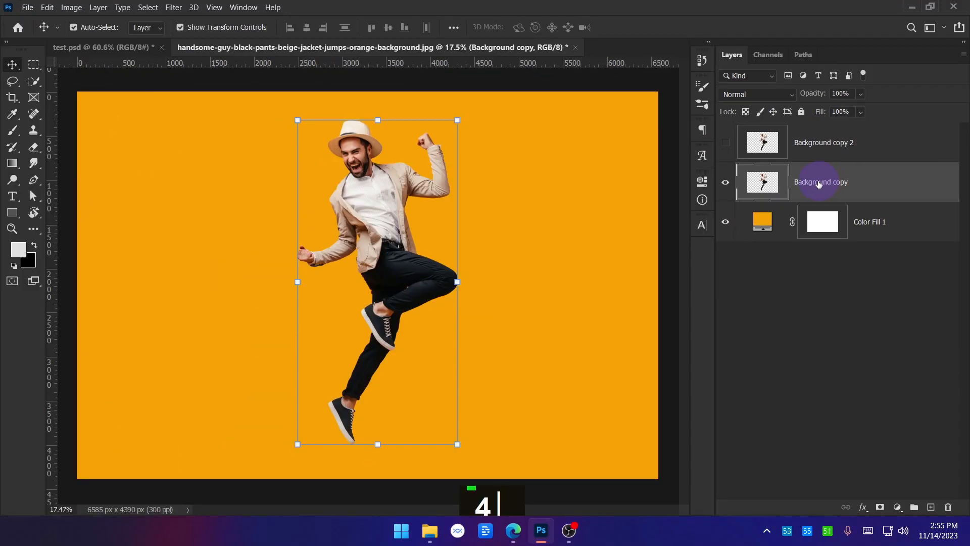
# Open the Liquify filter on the Background copy layer and choose the Forward Warp tool
pyautogui.click(172, 10)
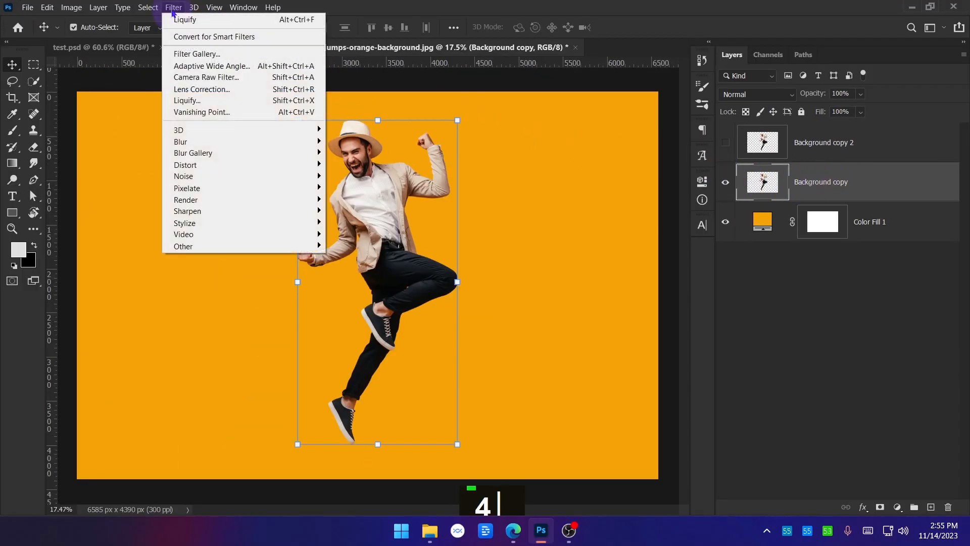
pyautogui.click(196, 102)
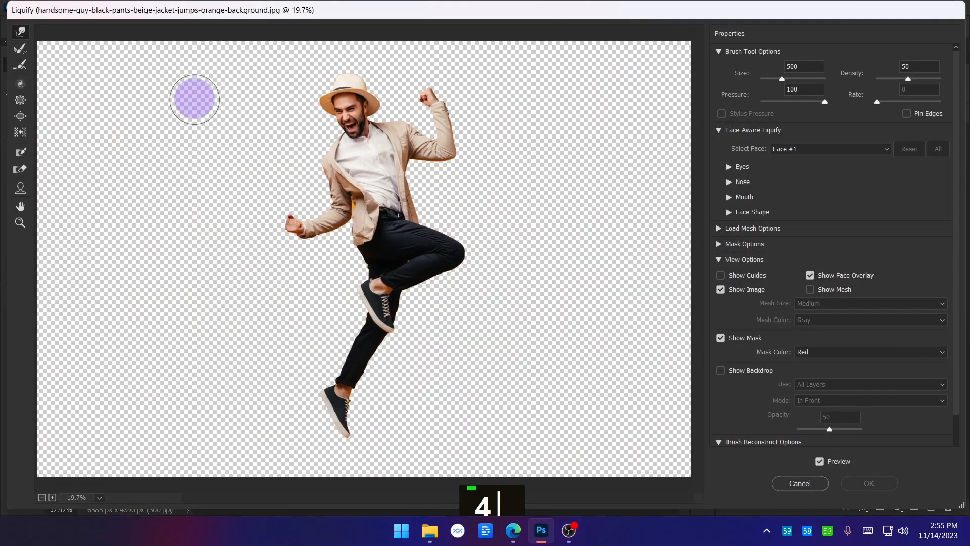
pyautogui.moveTo(444, 22)
pyautogui.mouseDown()
pyautogui.moveTo(487, 30)
pyautogui.moveTo(423, 129)
pyautogui.moveTo(498, 60)
pyautogui.moveTo(493, 37)
pyautogui.moveTo(453, 23)
pyautogui.mouseUp()
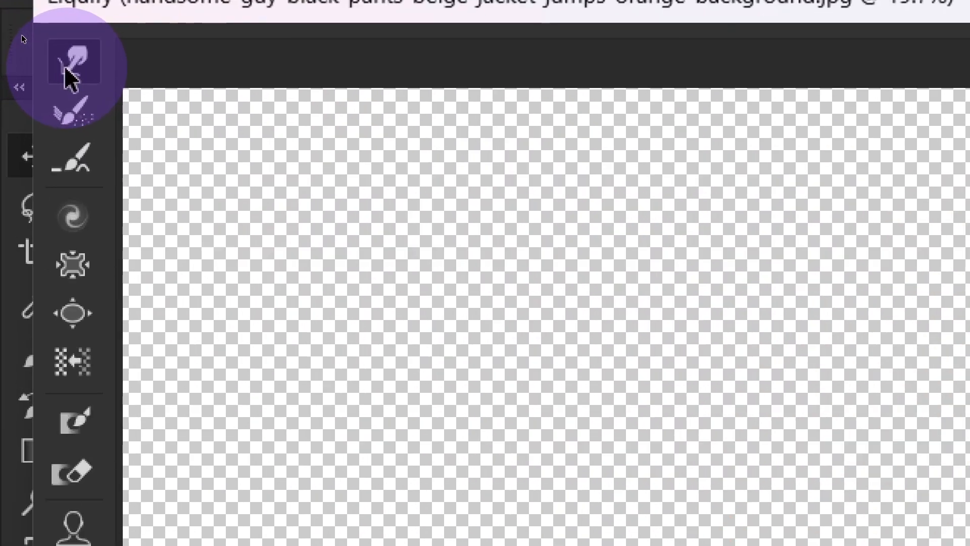
pyautogui.click(22, 36)
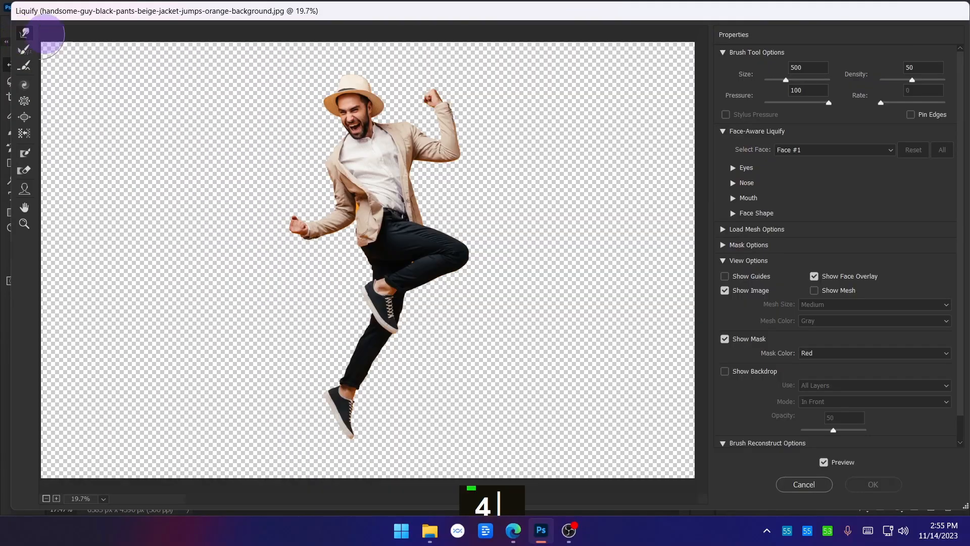
# Try larger and smaller Forward Warp brushes over the man and set the brush size to 600
pyautogui.press(']')
pyautogui.press(']')
pyautogui.press(']')
pyautogui.press(']')
pyautogui.press(']')
pyautogui.press(']')
pyautogui.press(']')
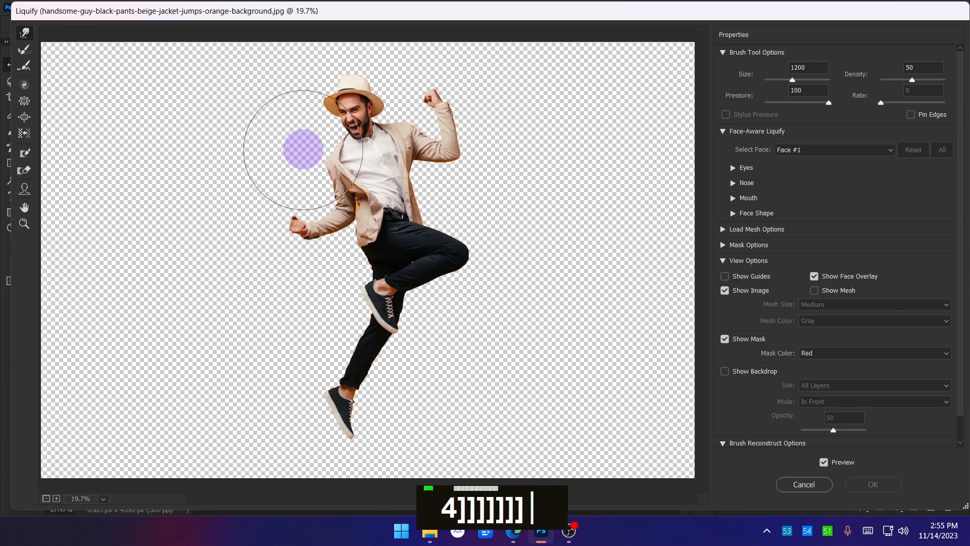
pyautogui.press('[')
pyautogui.press('[')
pyautogui.press('[')
pyautogui.press('[')
pyautogui.press('[')
pyautogui.press('[')
pyautogui.press('[')
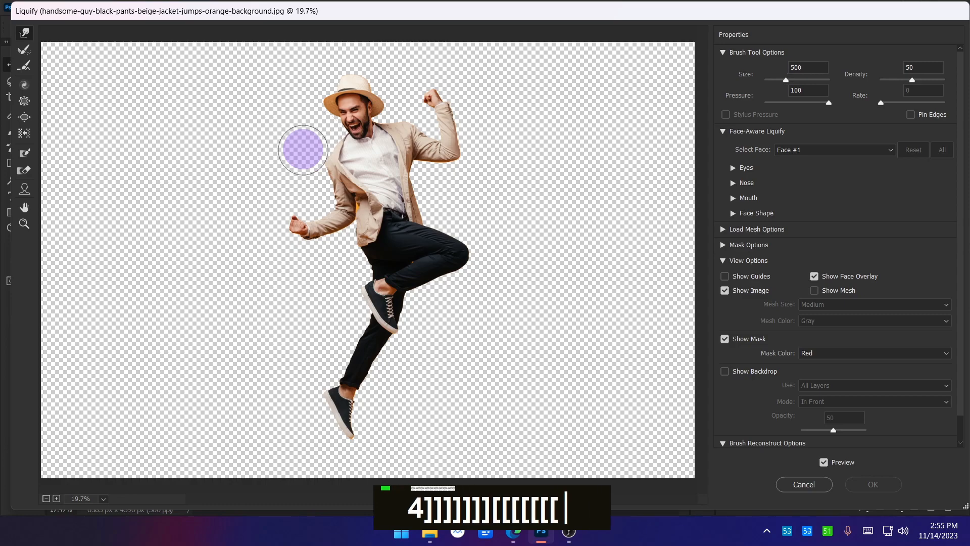
pyautogui.press(']')
pyautogui.press(']')
pyautogui.press(']')
pyautogui.press(']')
pyautogui.press(']')
pyautogui.press(']')
pyautogui.press(']')
pyautogui.press(']')
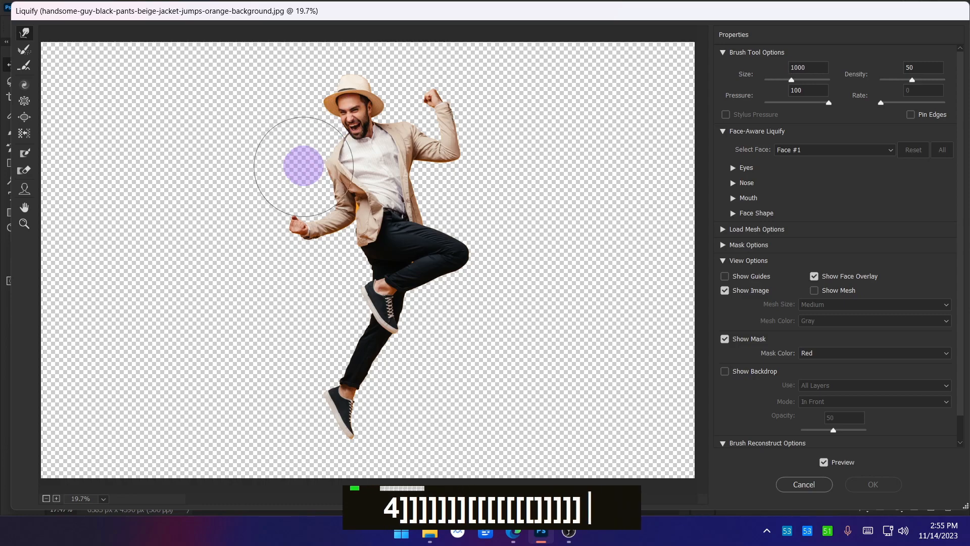
pyautogui.press(']')
pyautogui.press(']')
pyautogui.press(']')
pyautogui.press(']')
pyautogui.press(']')
pyautogui.press(']')
pyautogui.press(']')
pyautogui.press(']')
pyautogui.press(']')
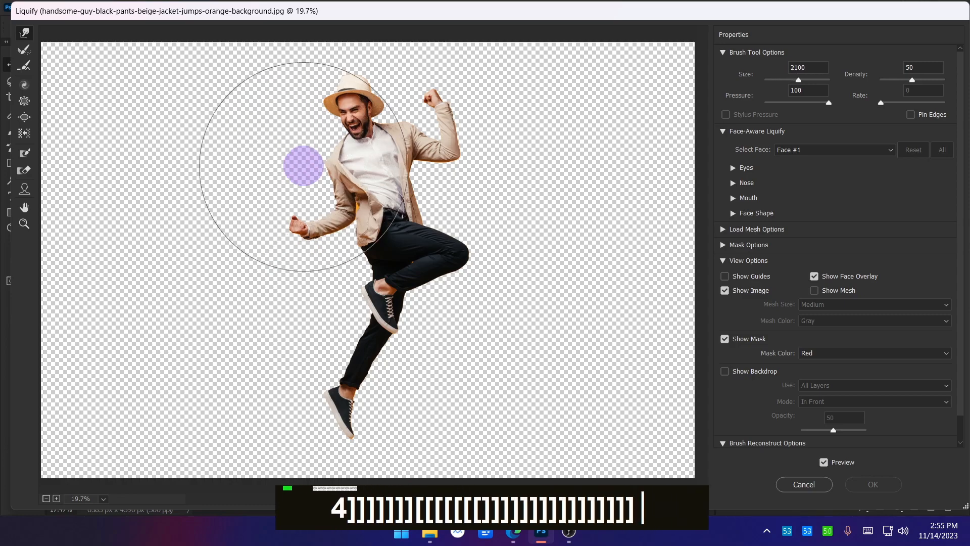
pyautogui.press('[')
pyautogui.press('[')
pyautogui.press('[')
pyautogui.press('[')
pyautogui.press('[')
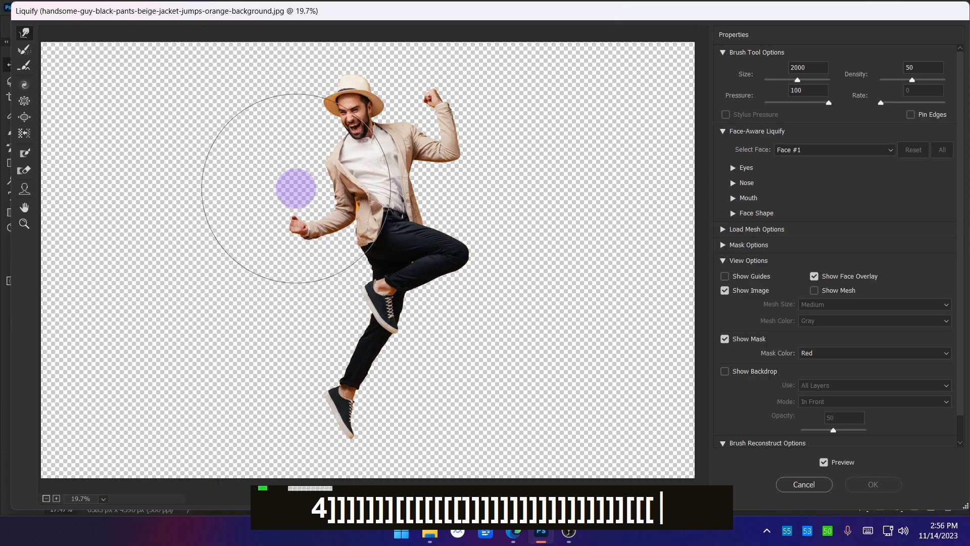
pyautogui.press('[')
pyautogui.press('[')
pyautogui.press('[')
pyautogui.press('[')
pyautogui.press('[')
pyautogui.press('[')
pyautogui.press('[')
pyautogui.press('[')
pyautogui.press('[')
pyautogui.press('[')
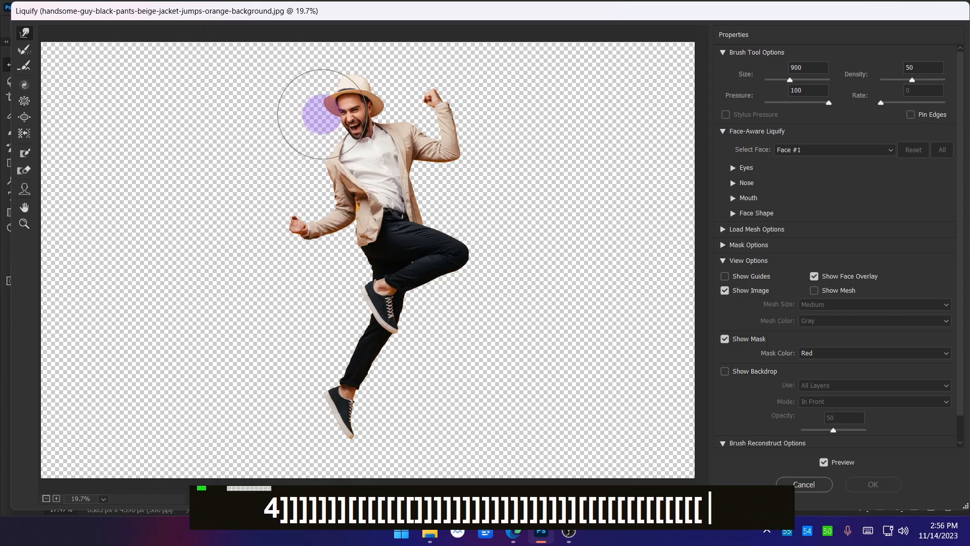
pyautogui.press('[')
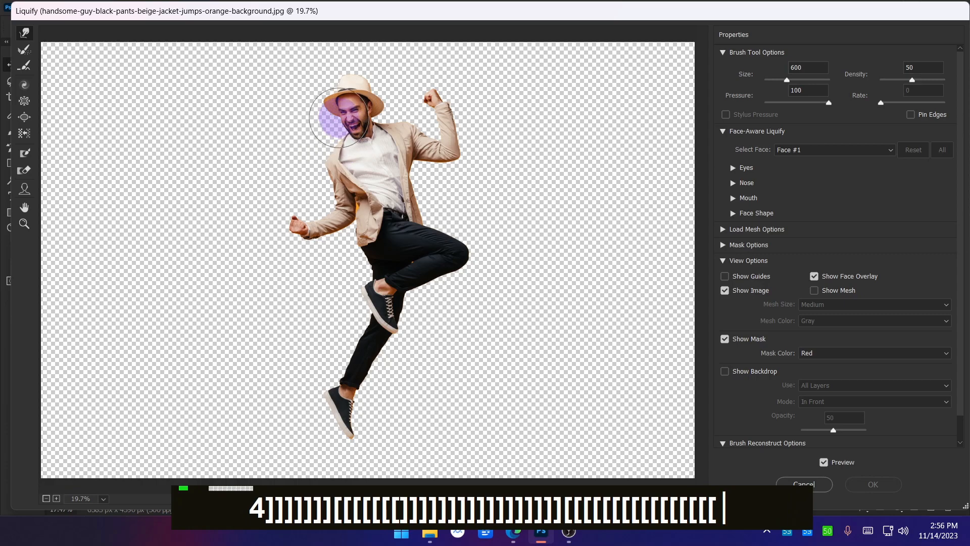
# Try warping the man's raised fist outward with the Forward Warp brush and undo the test strokes
pyautogui.moveTo(429, 96)
pyautogui.mouseDown()
pyautogui.moveTo(463, 60)
pyautogui.moveTo(487, 61)
pyautogui.mouseUp()
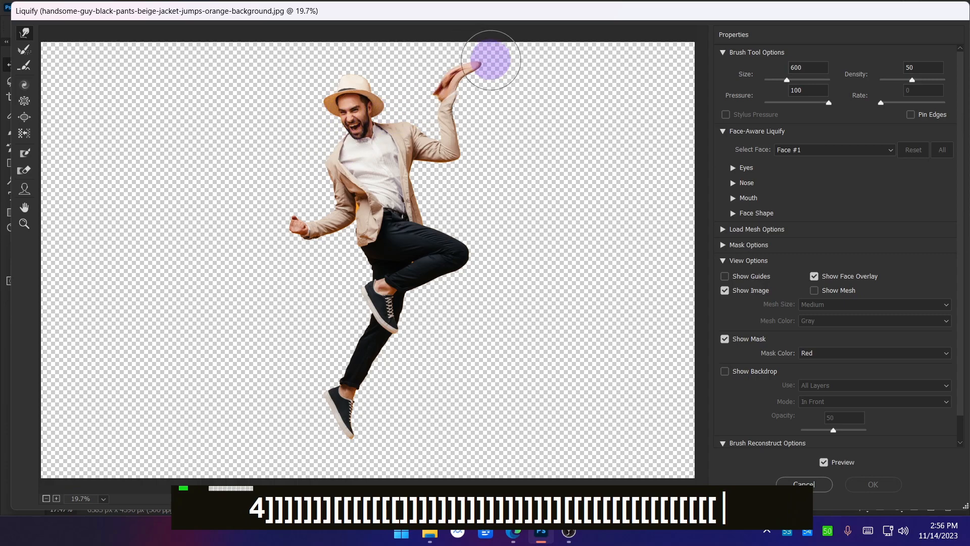
pyautogui.moveTo(338, 100)
pyautogui.mouseDown()
pyautogui.moveTo(288, 162)
pyautogui.moveTo(398, 135)
pyautogui.moveTo(348, 112)
pyautogui.moveTo(509, 198)
pyautogui.moveTo(304, 344)
pyautogui.moveTo(280, 305)
pyautogui.moveTo(514, 335)
pyautogui.mouseUp()
pyautogui.hotkey('ctrl', 'z')
pyautogui.hotkey('ctrl', 'z')
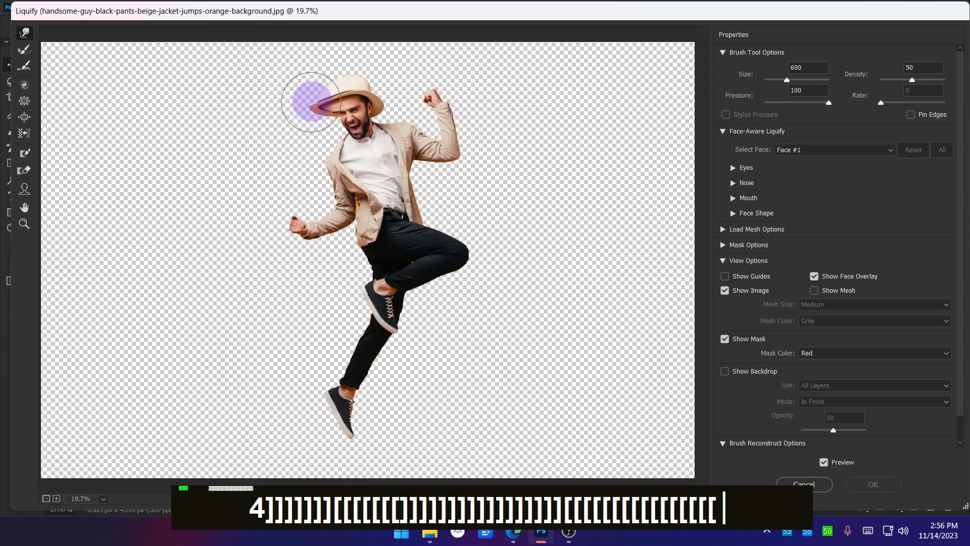
# Warp the man's hat, face and shirt collar outward toward the canvas's left side with the size 600 brush
pyautogui.moveTo(278, 110)
pyautogui.mouseDown()
pyautogui.moveTo(320, 91)
pyautogui.moveTo(232, 136)
pyautogui.moveTo(206, 132)
pyautogui.moveTo(203, 144)
pyautogui.mouseUp()
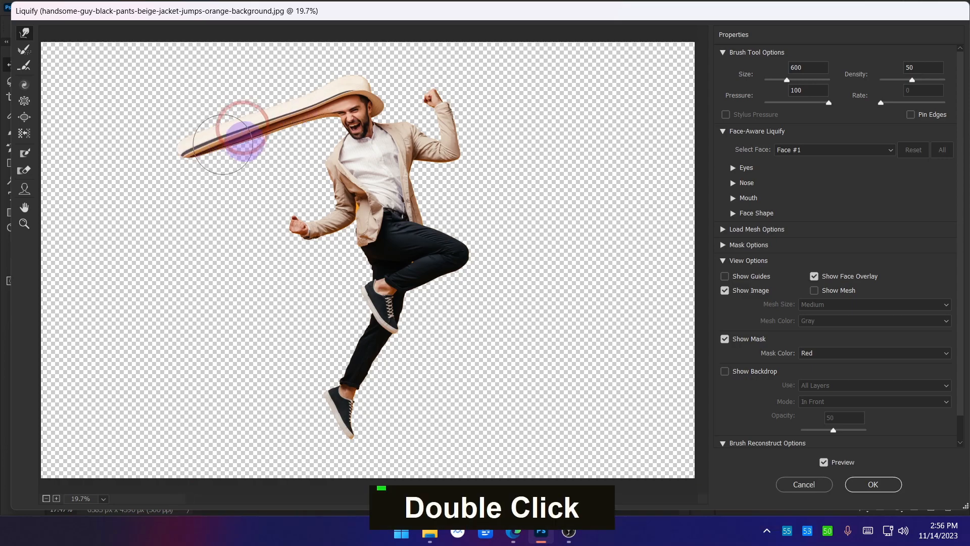
pyautogui.moveTo(337, 117)
pyautogui.mouseDown()
pyautogui.moveTo(237, 162)
pyautogui.moveTo(263, 148)
pyautogui.moveTo(202, 167)
pyautogui.moveTo(263, 141)
pyautogui.moveTo(135, 187)
pyautogui.moveTo(191, 144)
pyautogui.moveTo(126, 160)
pyautogui.mouseUp()
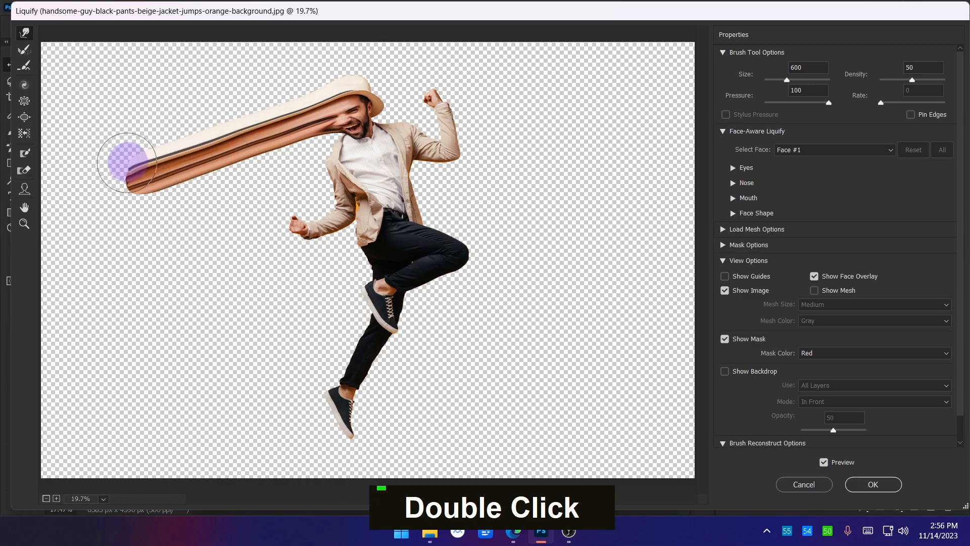
pyautogui.moveTo(347, 144)
pyautogui.mouseDown()
pyautogui.moveTo(320, 141)
pyautogui.moveTo(136, 208)
pyautogui.mouseUp()
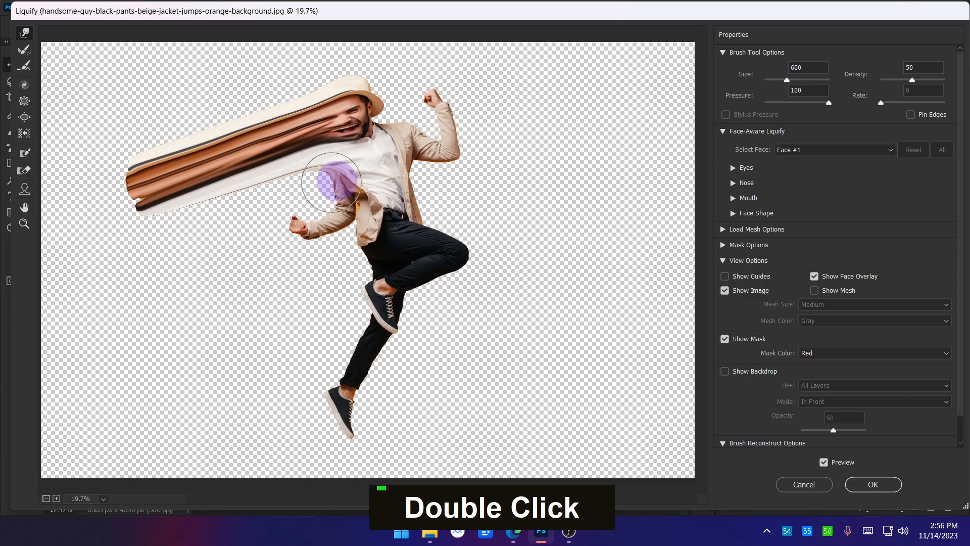
# Mark the man's arm, legs and jacket edge with temporary red annotation lines, and close the annotation tool
pyautogui.hotkey('ctrl', 'alt', 'a')
pyautogui.moveTo(331, 154)
pyautogui.mouseDown()
pyautogui.moveTo(305, 227)
pyautogui.moveTo(354, 239)
pyautogui.moveTo(376, 288)
pyautogui.moveTo(337, 412)
pyautogui.mouseUp()
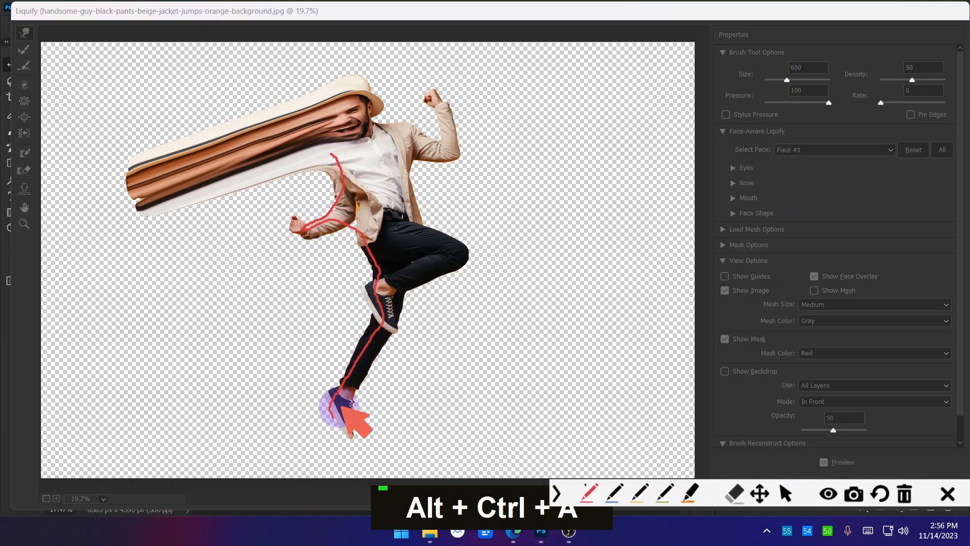
pyautogui.moveTo(463, 246); pyautogui.dragTo(462, 266)
pyautogui.moveTo(407, 198); pyautogui.dragTo(411, 221)
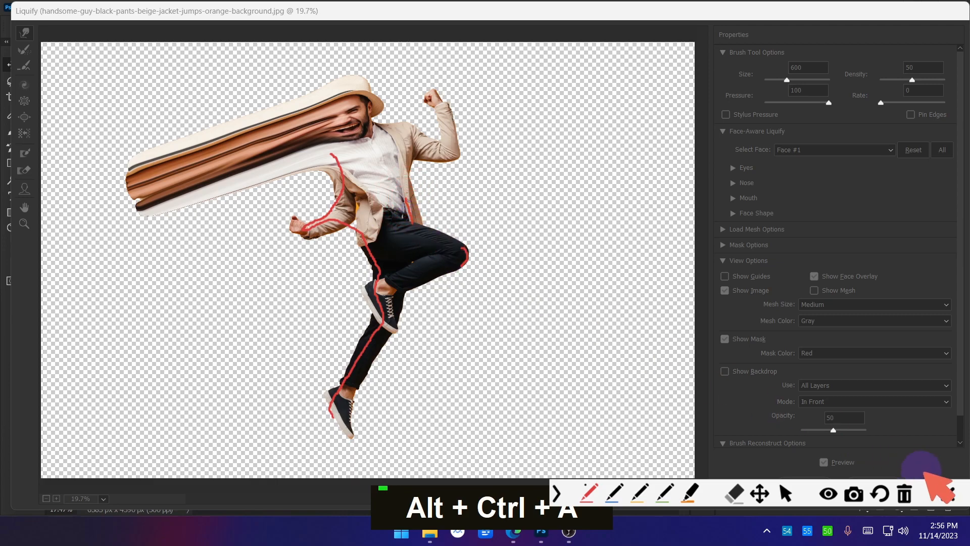
pyautogui.click(945, 492)
# Warp the man's lowered arm and jacket sleeve into long streaks toward the canvas's left side
pyautogui.moveTo(320, 195)
pyautogui.mouseDown()
pyautogui.moveTo(310, 184)
pyautogui.moveTo(245, 215)
pyautogui.mouseUp()
pyautogui.moveTo(268, 202)
pyautogui.mouseDown()
pyautogui.moveTo(208, 227)
pyautogui.moveTo(184, 229)
pyautogui.moveTo(194, 214)
pyautogui.moveTo(103, 248)
pyautogui.mouseUp()
pyautogui.moveTo(343, 223); pyautogui.dragTo(221, 248)
pyautogui.moveTo(297, 196); pyautogui.dragTo(123, 267)
pyautogui.moveTo(222, 241); pyautogui.dragTo(146, 268)
# Stretch the lower part of the man's jacket outward below the sleeve streaks with Forward Warp
pyautogui.moveTo(357, 224); pyautogui.dragTo(299, 259)
pyautogui.moveTo(351, 236); pyautogui.dragTo(269, 272)
pyautogui.moveTo(313, 248); pyautogui.dragTo(225, 285)
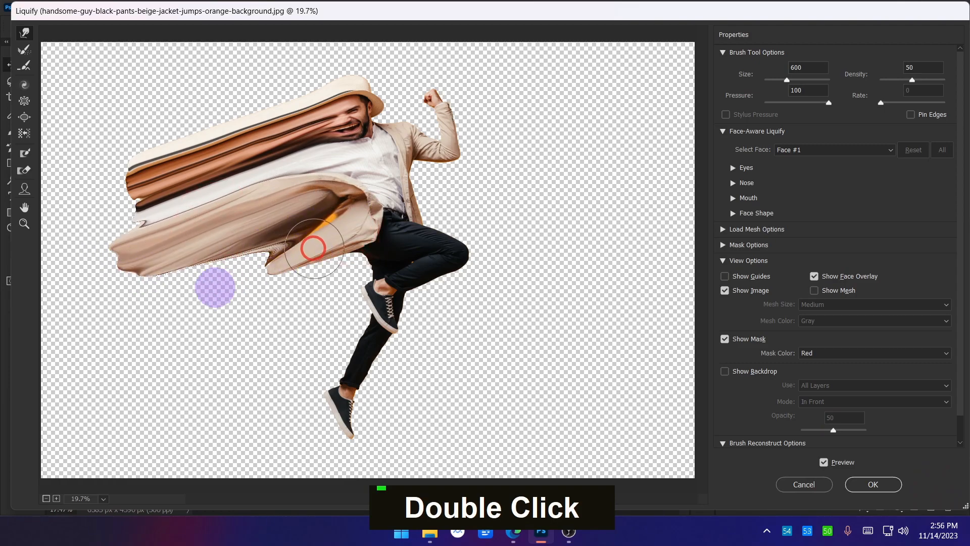
pyautogui.moveTo(286, 256); pyautogui.dragTo(175, 301)
pyautogui.moveTo(234, 275); pyautogui.dragTo(150, 304)
pyautogui.moveTo(190, 275); pyautogui.dragTo(143, 298)
# Warp the man's raised thigh and upper shoe into long streaks toward the canvas's left side
pyautogui.moveTo(373, 261); pyautogui.dragTo(188, 313)
pyautogui.moveTo(234, 289); pyautogui.dragTo(169, 321)
pyautogui.moveTo(214, 301)
pyautogui.mouseDown()
pyautogui.moveTo(166, 325)
pyautogui.moveTo(187, 323)
pyautogui.mouseUp()
pyautogui.moveTo(390, 281); pyautogui.dragTo(298, 328)
pyautogui.moveTo(315, 313); pyautogui.dragTo(221, 347)
pyautogui.moveTo(319, 294)
pyautogui.mouseDown()
pyautogui.moveTo(254, 322)
pyautogui.moveTo(290, 309)
pyautogui.moveTo(268, 325)
pyautogui.mouseUp()
pyautogui.moveTo(348, 294); pyautogui.dragTo(188, 348)
pyautogui.moveTo(239, 324); pyautogui.dragTo(158, 355)
pyautogui.moveTo(247, 314); pyautogui.dragTo(156, 350)
# Warp the man's standing leg and lower shoe outward to the canvas's left, and apply the Liquify filter
pyautogui.moveTo(378, 325); pyautogui.dragTo(225, 375)
pyautogui.moveTo(302, 345); pyautogui.dragTo(166, 390)
pyautogui.moveTo(213, 363); pyautogui.dragTo(173, 377)
pyautogui.moveTo(193, 367); pyautogui.dragTo(164, 381)
pyautogui.moveTo(347, 366)
pyautogui.mouseDown()
pyautogui.moveTo(305, 387)
pyautogui.moveTo(326, 376)
pyautogui.moveTo(248, 396)
pyautogui.mouseUp()
pyautogui.moveTo(285, 373)
pyautogui.mouseDown()
pyautogui.moveTo(206, 411)
pyautogui.moveTo(183, 405)
pyautogui.moveTo(158, 429)
pyautogui.mouseUp()
pyautogui.moveTo(323, 410)
pyautogui.mouseDown()
pyautogui.moveTo(295, 421)
pyautogui.moveTo(329, 431)
pyautogui.moveTo(285, 450)
pyautogui.moveTo(324, 438)
pyautogui.moveTo(297, 454)
pyautogui.moveTo(332, 445)
pyautogui.moveTo(260, 460)
pyautogui.moveTo(245, 482)
pyautogui.mouseUp()
pyautogui.moveTo(292, 437)
pyautogui.mouseDown()
pyautogui.moveTo(187, 477)
pyautogui.moveTo(278, 430)
pyautogui.moveTo(191, 456)
pyautogui.mouseUp()
pyautogui.moveTo(277, 409); pyautogui.dragTo(156, 453)
pyautogui.moveTo(232, 426); pyautogui.dragTo(166, 454)
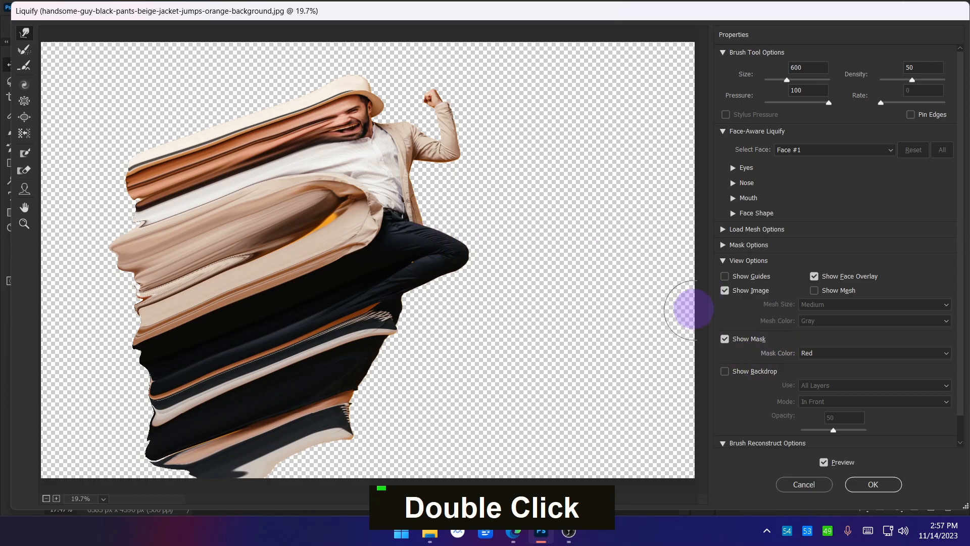
pyautogui.doubleClick(873, 484)
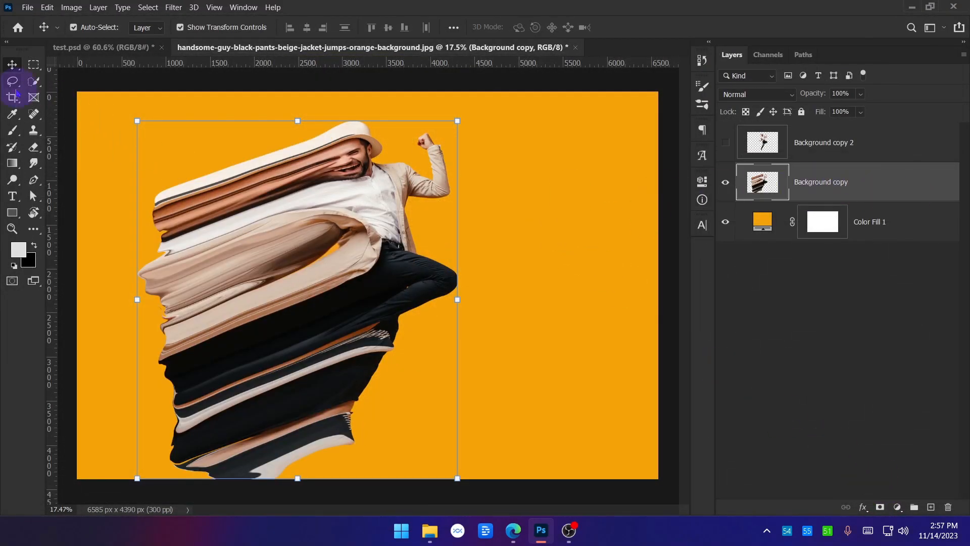
# Undo the test move of the liquified copy and show the Background copy 2 layer above it
pyautogui.moveTo(298, 192); pyautogui.dragTo(334, 164)
pyautogui.hotkey('ctrl', 'z')
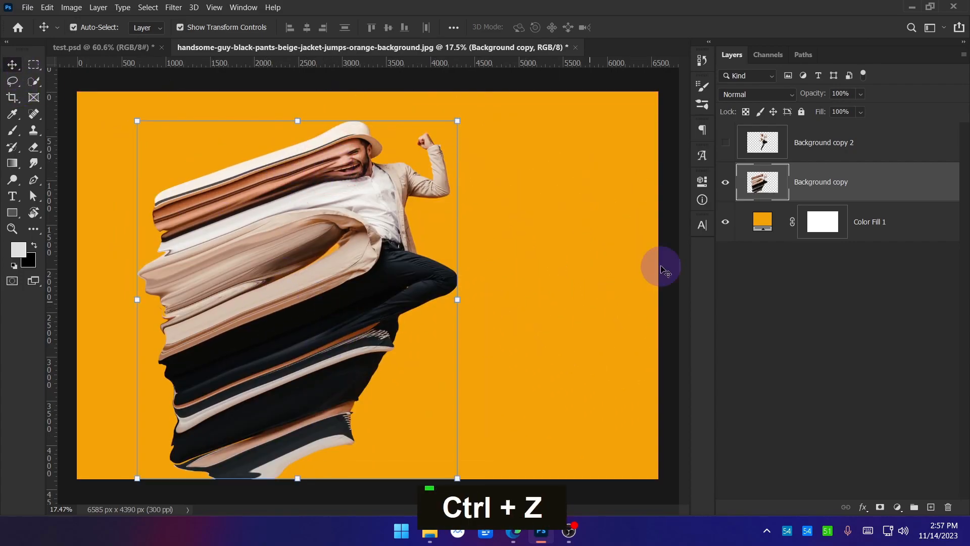
pyautogui.scroll(5, 332, 124)
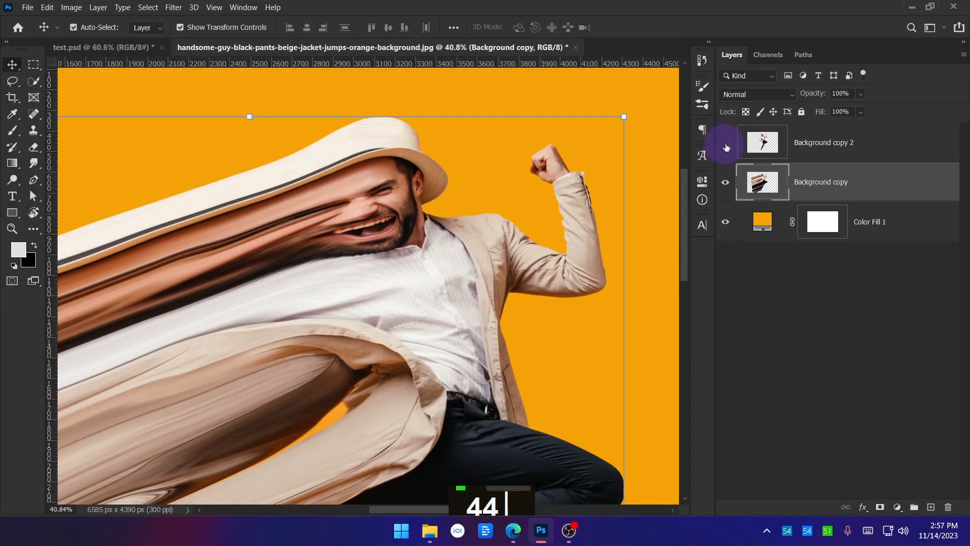
pyautogui.click(726, 146)
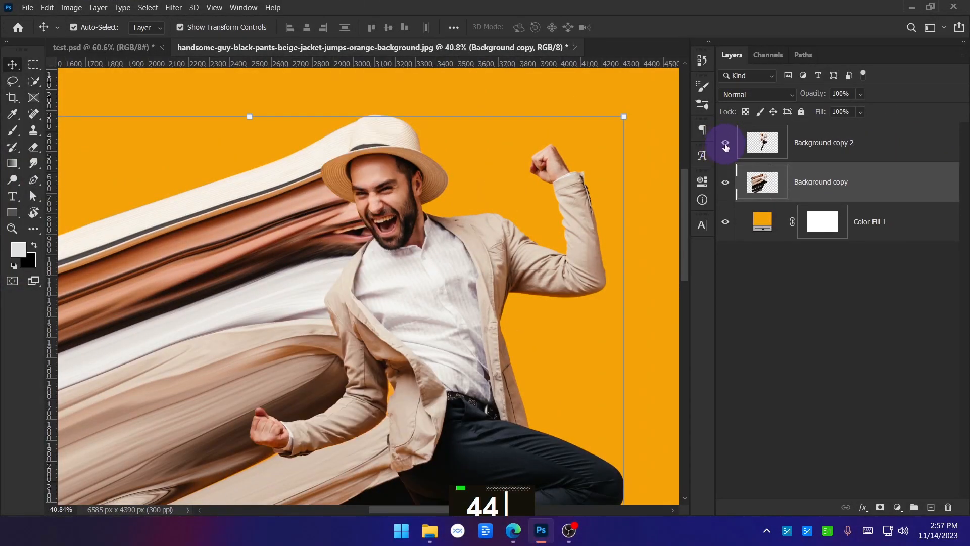
pyautogui.scroll(-5, 306, 115)
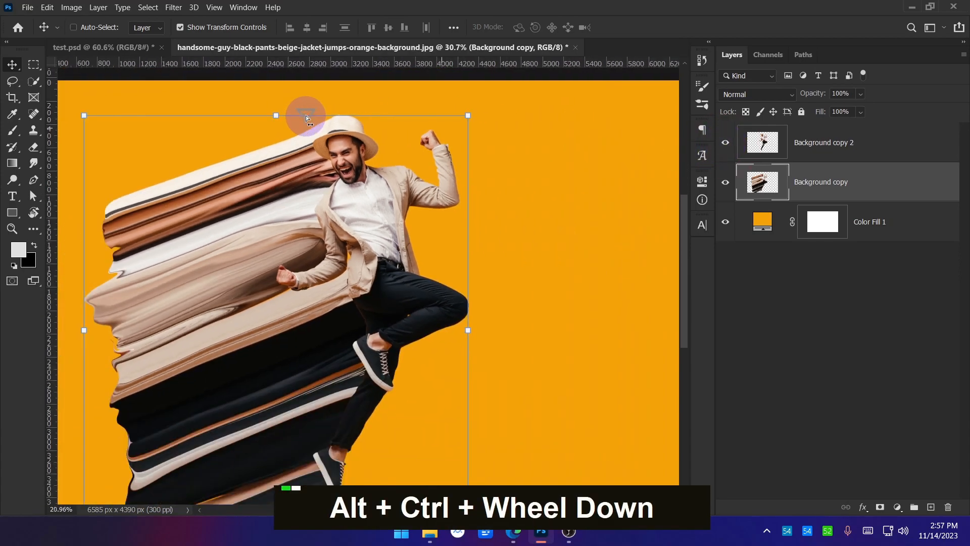
# Try moving the top cutout and the liquified copy apart to compare the two layers, and undo the moves
pyautogui.click(802, 282)
pyautogui.moveTo(405, 195); pyautogui.dragTo(543, 188)
pyautogui.click(818, 142)
pyautogui.click(834, 183)
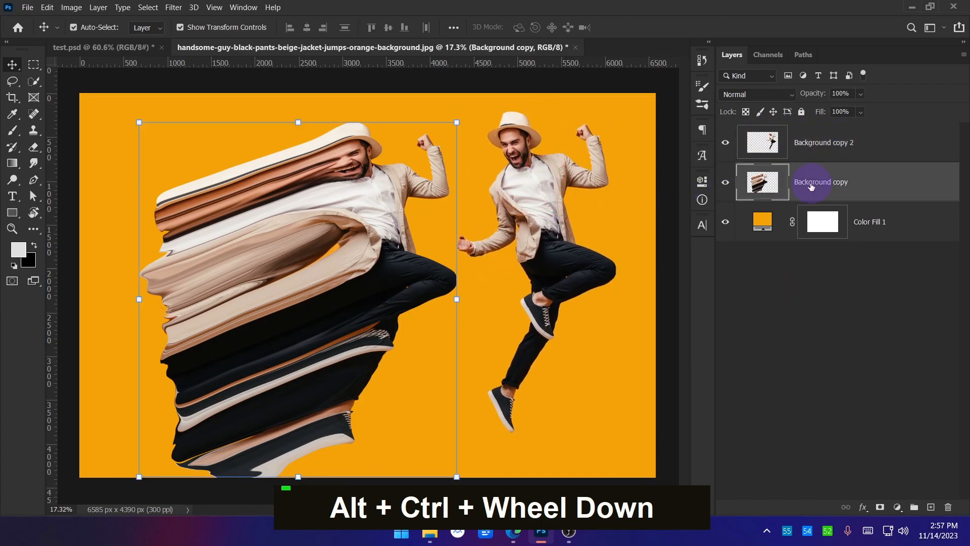
pyautogui.moveTo(350, 195); pyautogui.dragTo(336, 212)
pyautogui.moveTo(413, 223)
pyautogui.mouseDown()
pyautogui.moveTo(380, 258)
pyautogui.moveTo(381, 226)
pyautogui.mouseUp()
pyautogui.hotkey('ctrl', 'z')
pyautogui.hotkey('ctrl', 'z')
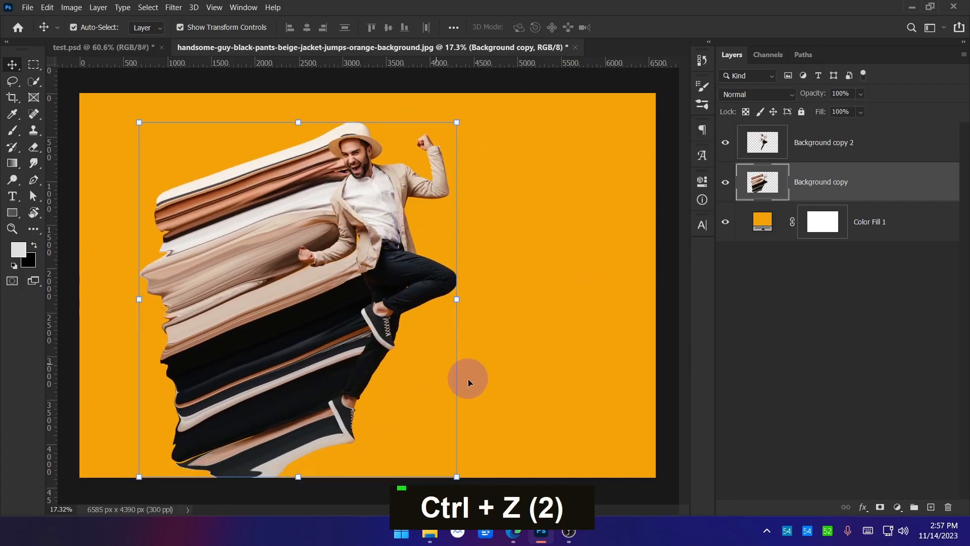
# Switch to the Edge browser and open Brusheezy's Photoshop Free Brushes page from the "ps brush" search results
pyautogui.click(512, 457)
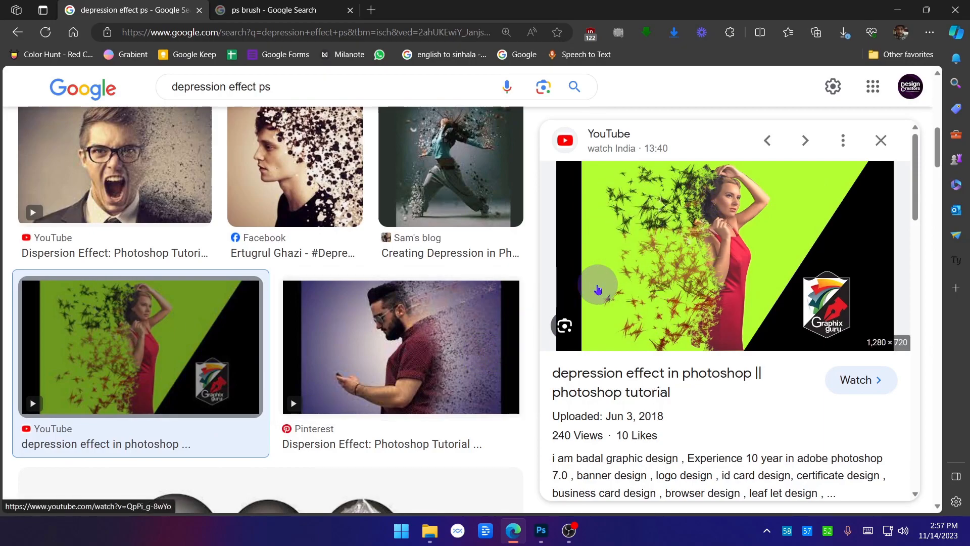
pyautogui.click(266, 11)
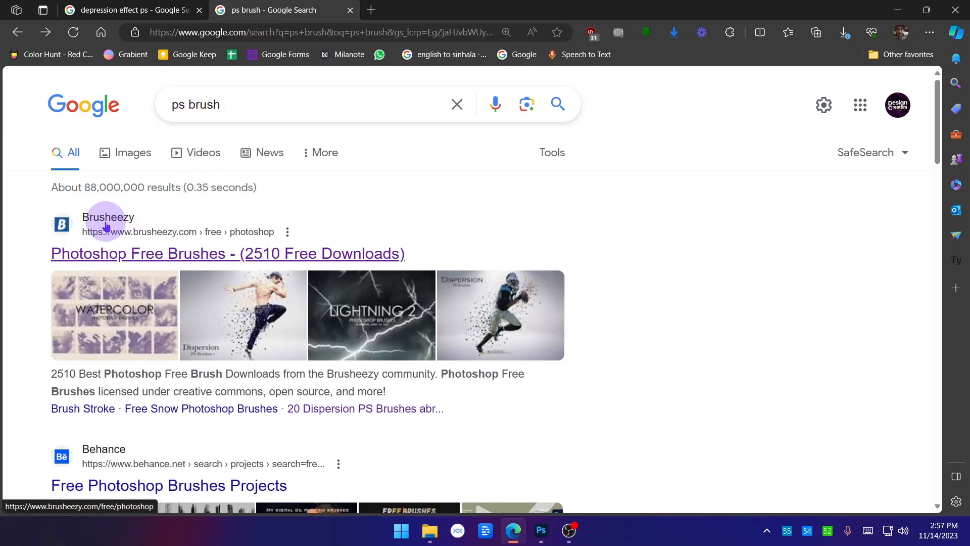
pyautogui.click(219, 260)
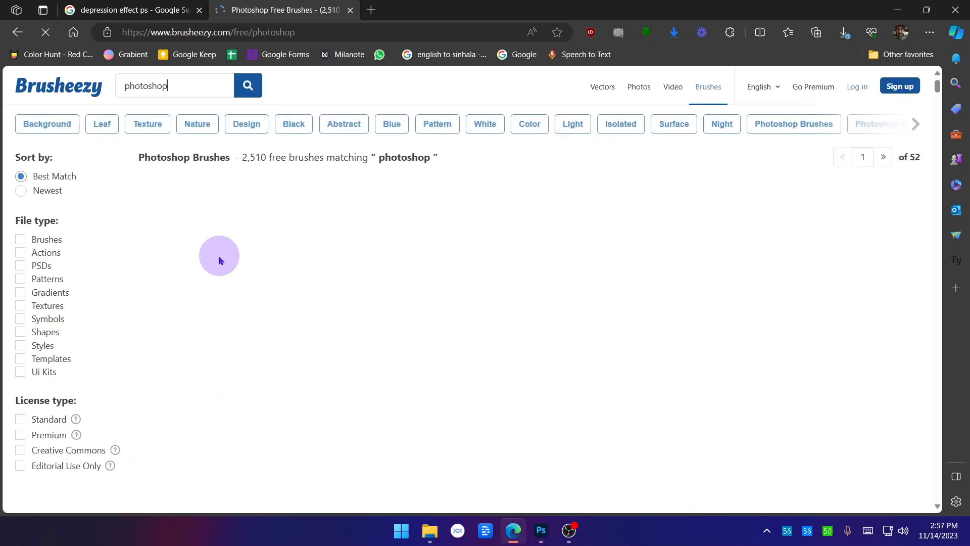
# Browse the Photoshop brush listings and open the 20 Dispersion PS Brushes abr. Vol.1 page
pyautogui.scroll(-5, 921, 341)
pyautogui.rightClick(927, 340)
pyautogui.click(931, 365)
pyautogui.scroll(-4, 931, 359)
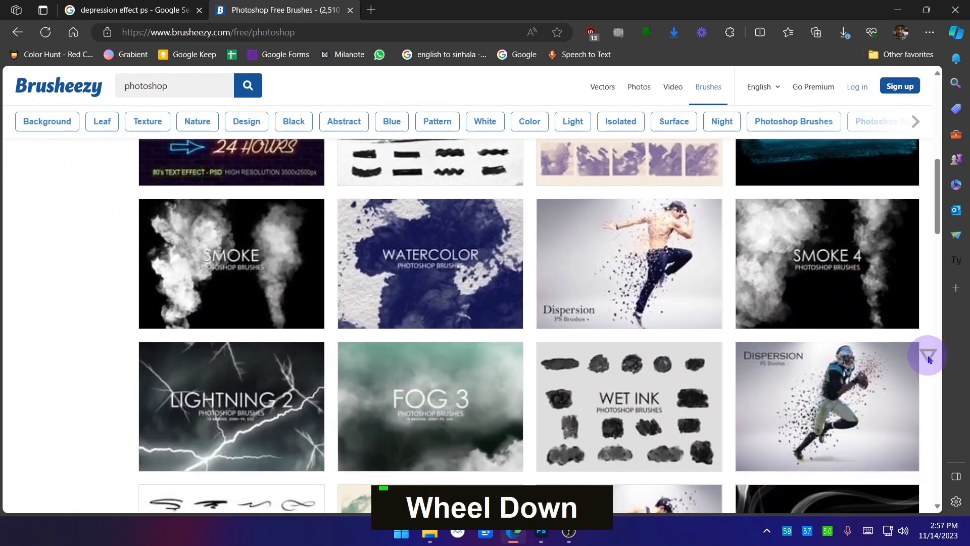
pyautogui.scroll(-3, 868, 379)
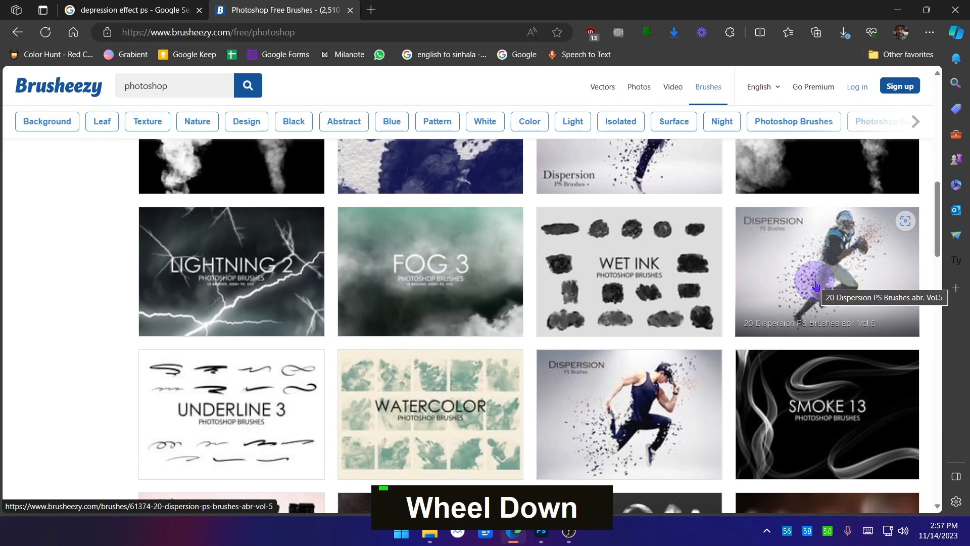
pyautogui.scroll(1, 776, 336)
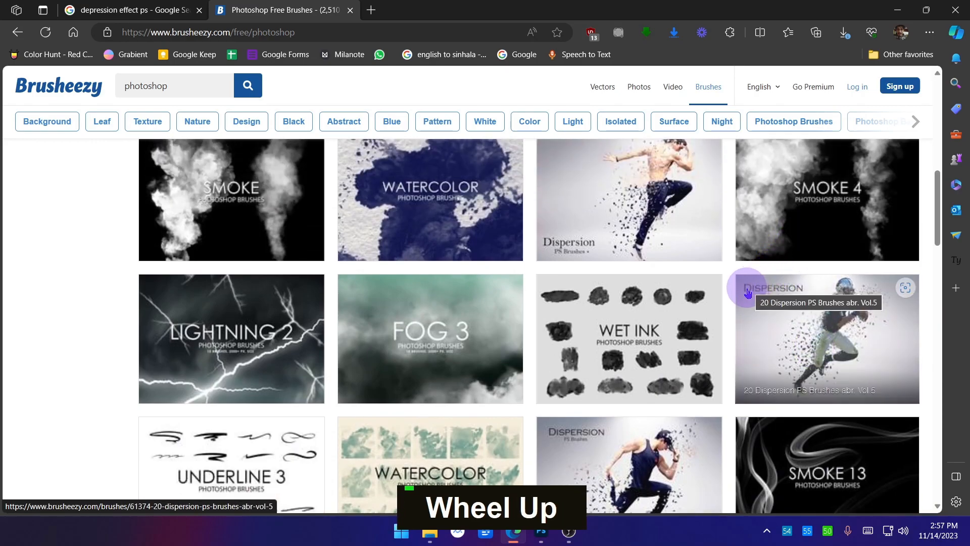
pyautogui.scroll(1, 801, 297)
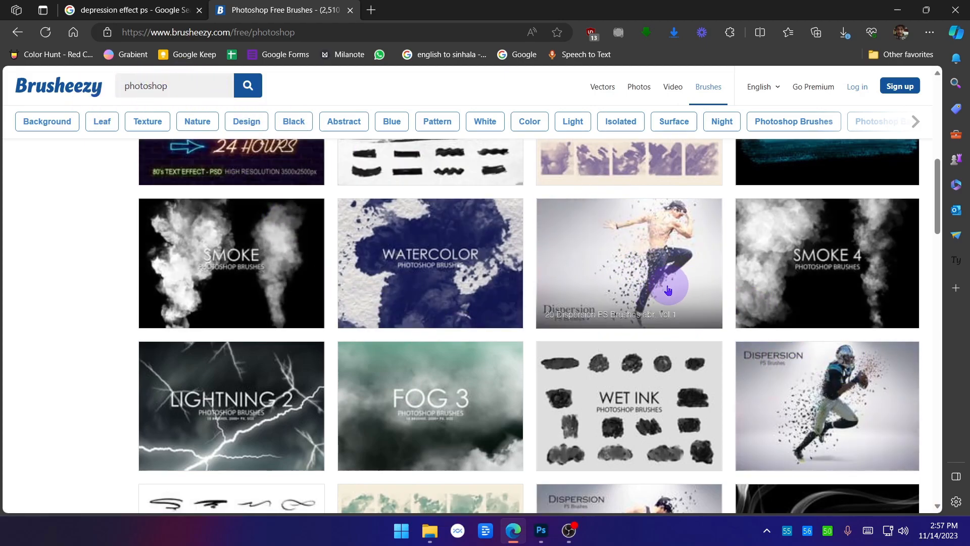
pyautogui.click(629, 262)
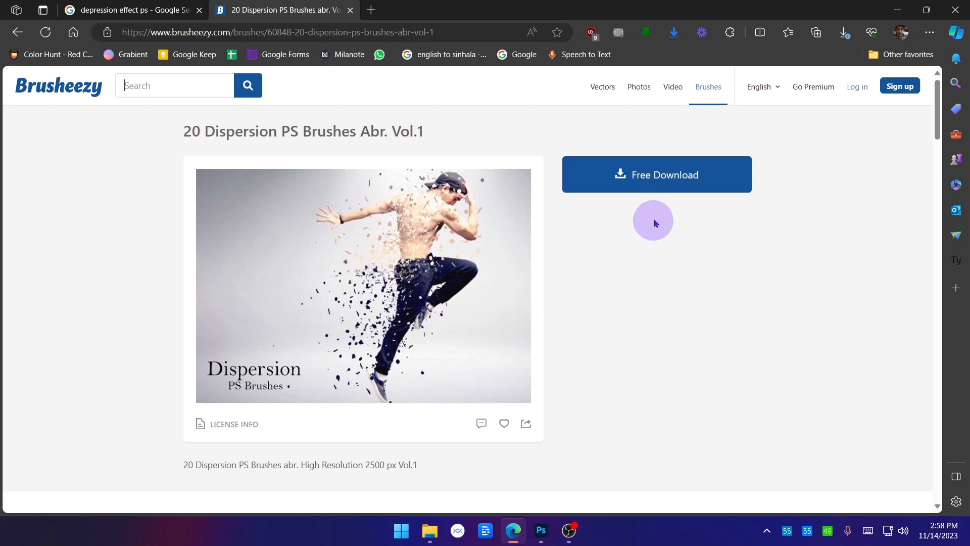
# Download 20_Dispersion_PS_Brushes_abr__Vol_1.zip into the desktop's New folder and show it in File Explorer
pyautogui.click(675, 180)
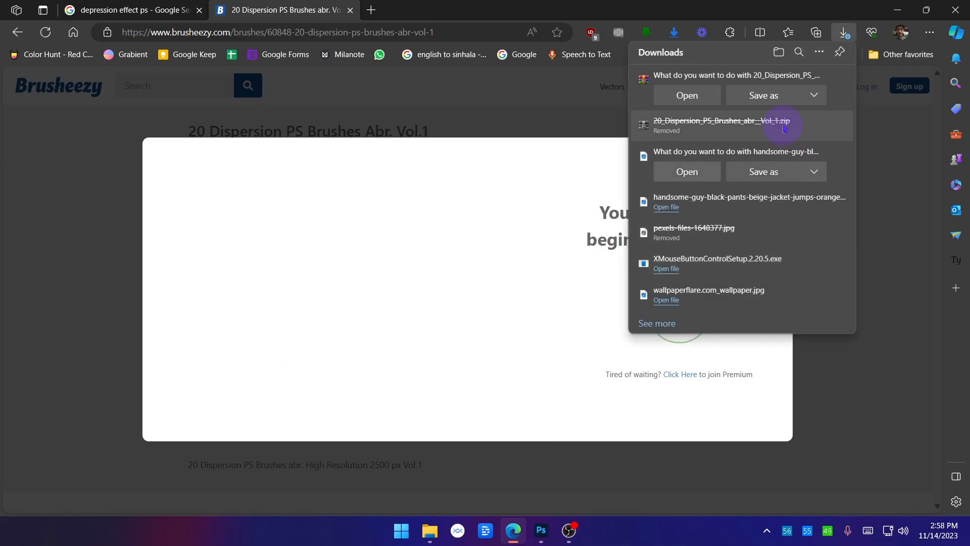
pyautogui.click(766, 96)
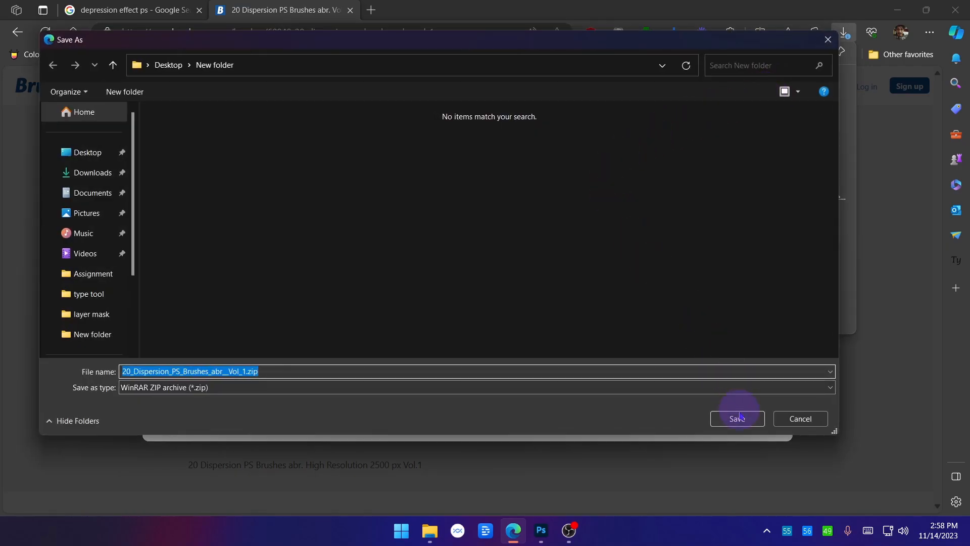
pyautogui.click(735, 415)
pyautogui.click(796, 82)
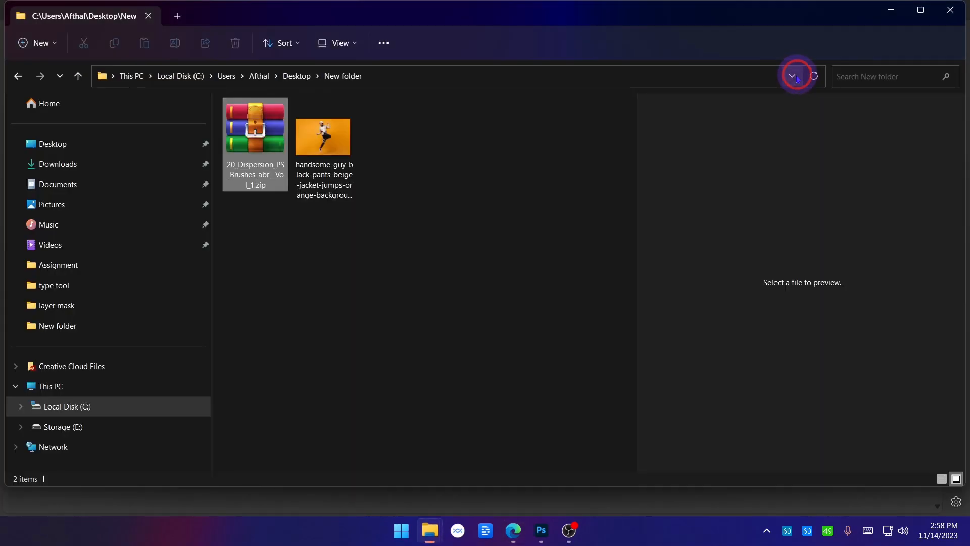
# Extract the zip into its own folder with WinRAR and open the folders down to 20 Dispersion Brushes.abr
pyautogui.rightClick(246, 130)
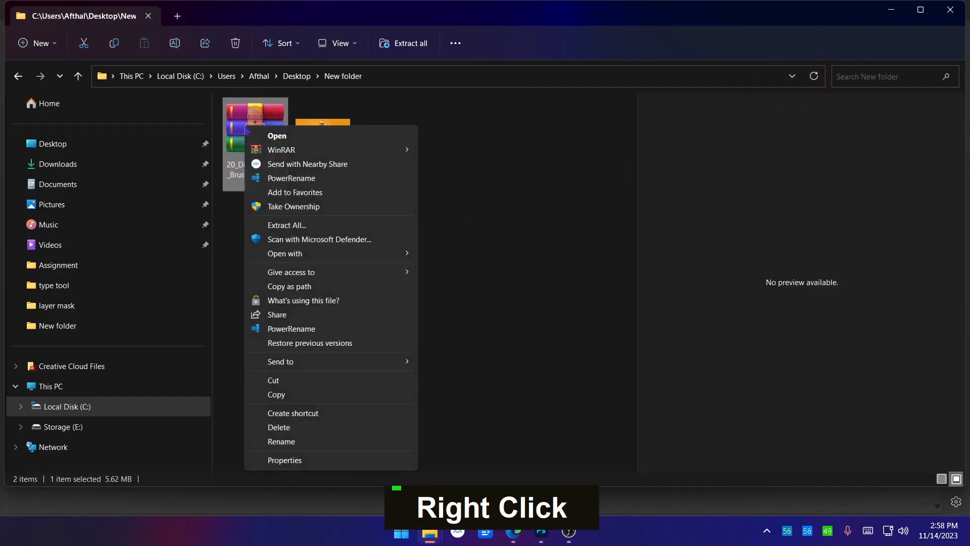
pyautogui.moveTo(302, 148)
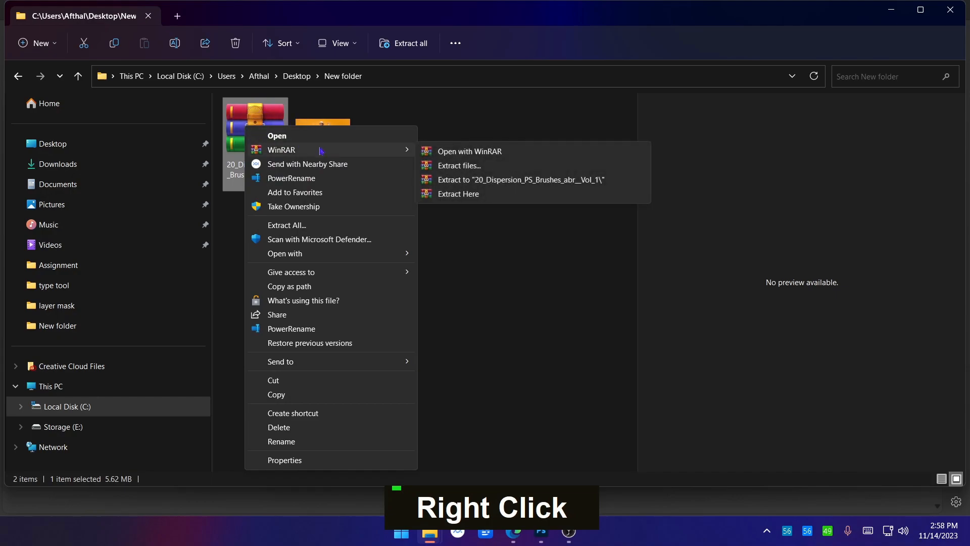
pyautogui.click(566, 182)
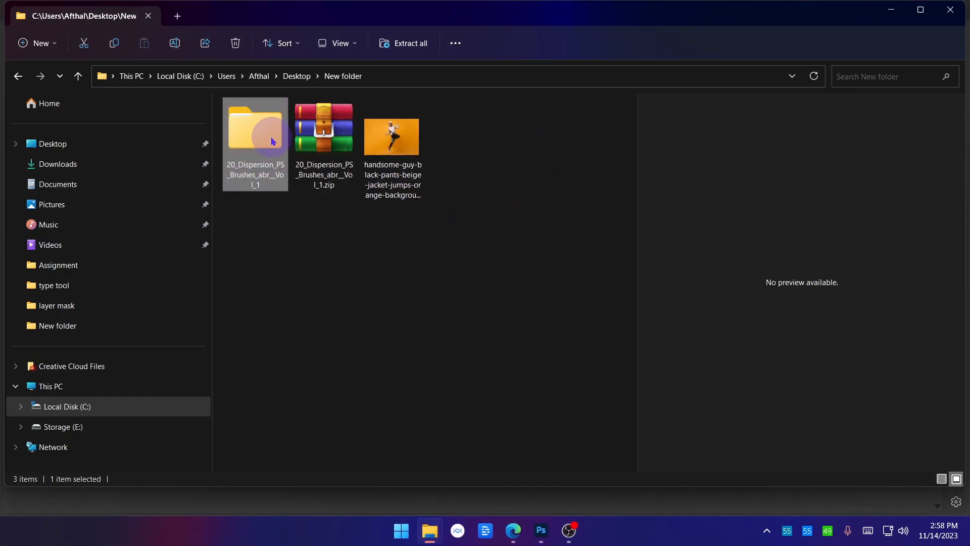
pyautogui.doubleClick(260, 132)
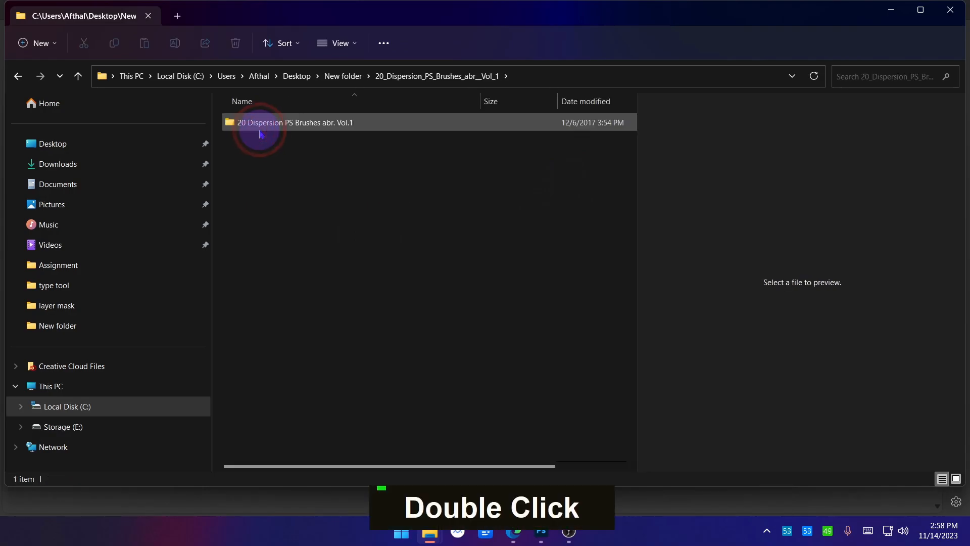
pyautogui.doubleClick(270, 129)
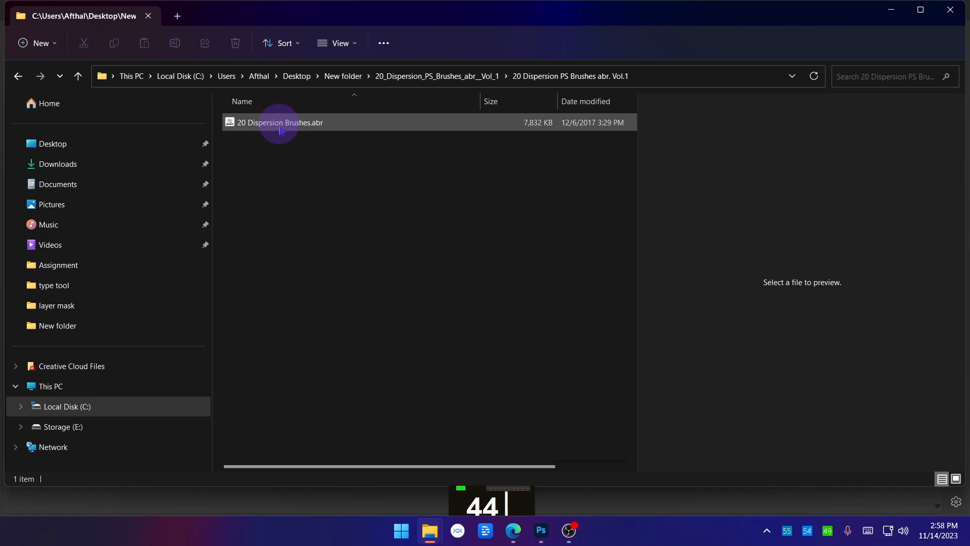
# Switch to Photoshop, activate the Brush tool and collapse the General Brushes group in the brush presets
pyautogui.click(541, 530)
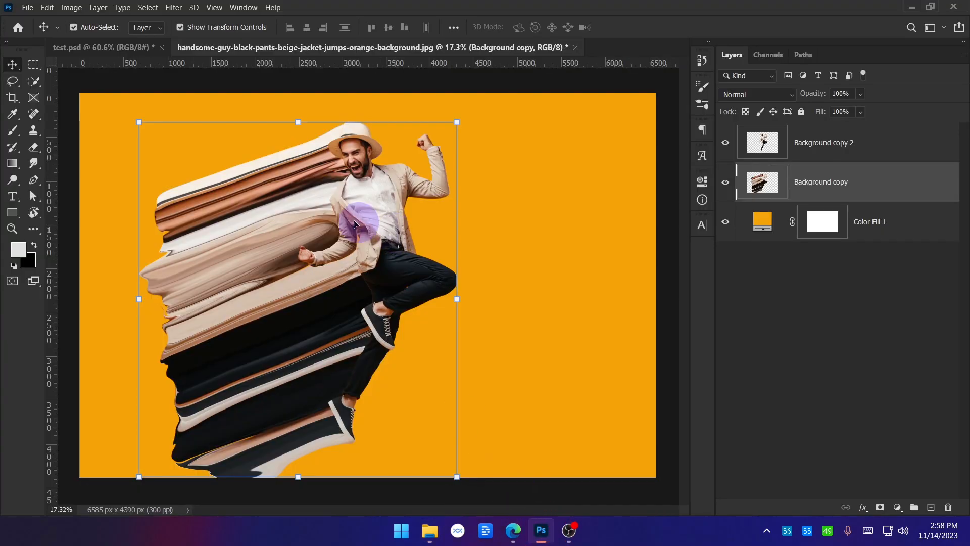
pyautogui.rightClick(13, 133)
pyautogui.click(98, 128)
pyautogui.rightClick(471, 151)
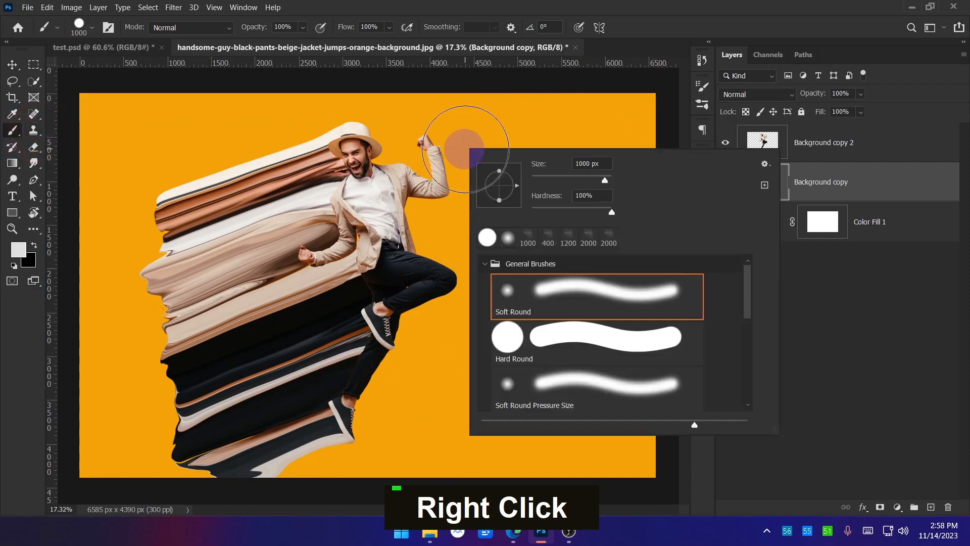
pyautogui.click(483, 261)
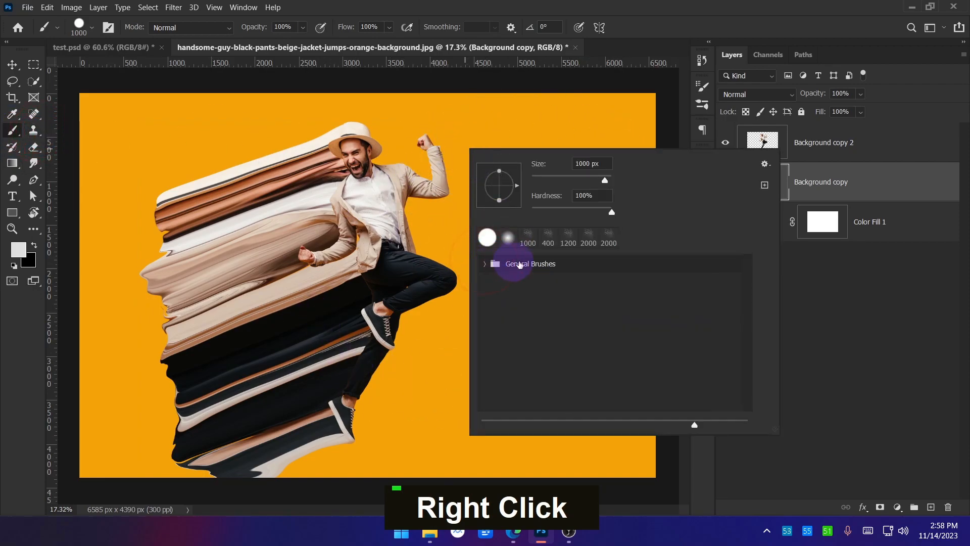
pyautogui.click(538, 262)
pyautogui.click(484, 263)
pyautogui.click(486, 263)
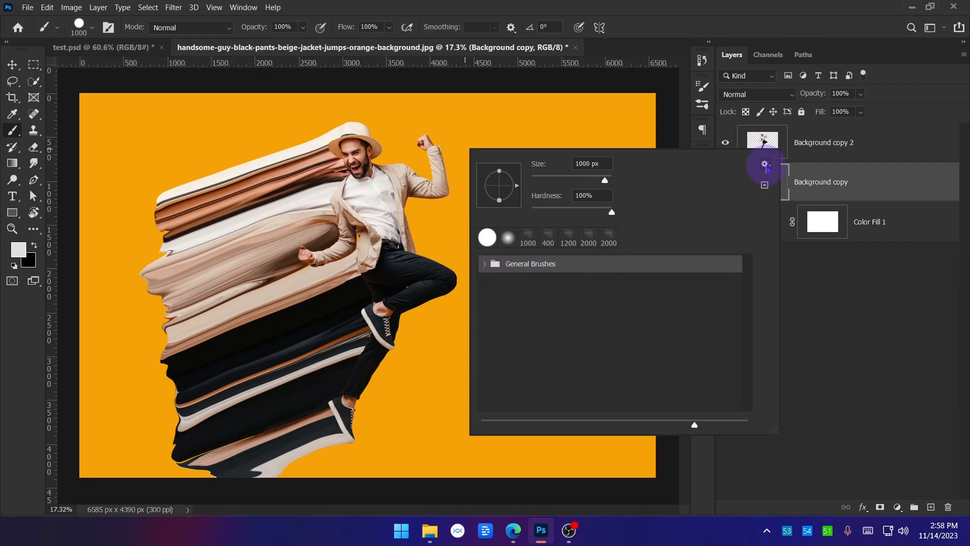
# Examine the brush preset options, including the Import Brushes command, and close the brush presets
pyautogui.click(765, 165)
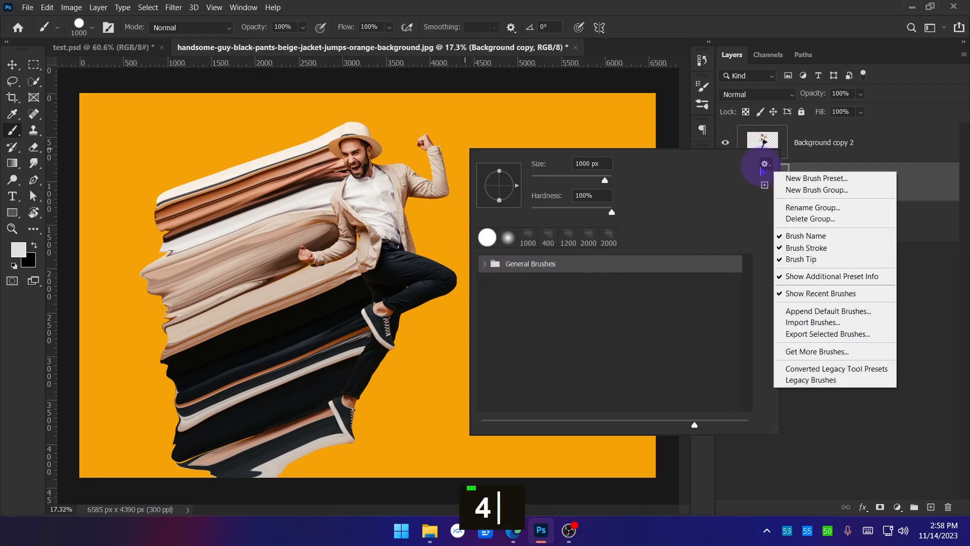
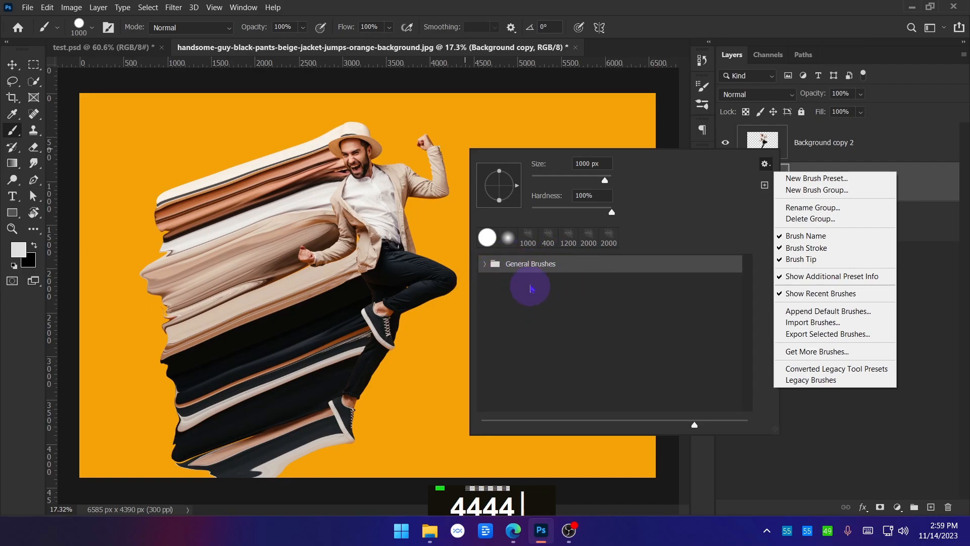
pyautogui.click(879, 443)
pyautogui.click(849, 296)
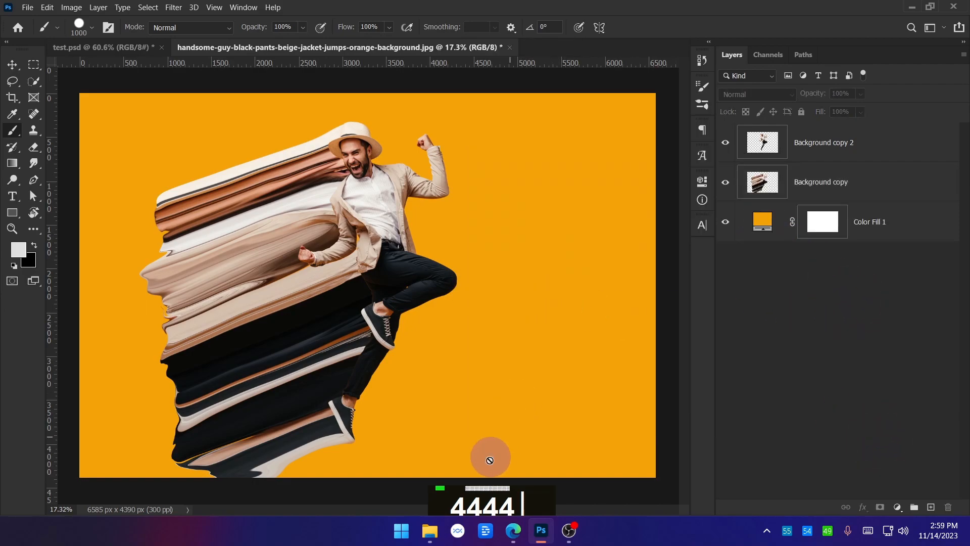
# Switch to File Explorer, load 20 Dispersion Brushes.abr into Photoshop and reopen the brush presets
pyautogui.click(432, 531)
pyautogui.click(565, 457)
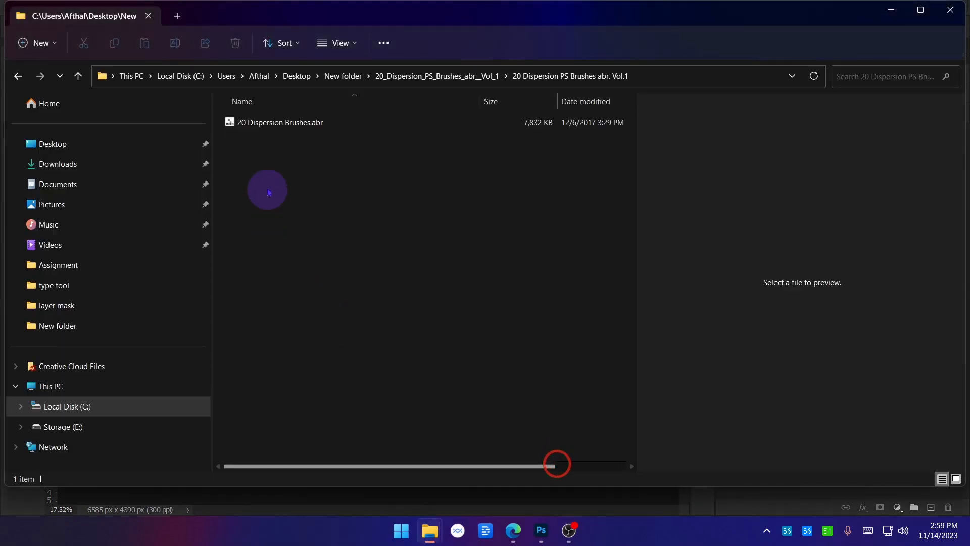
pyautogui.doubleClick(267, 124)
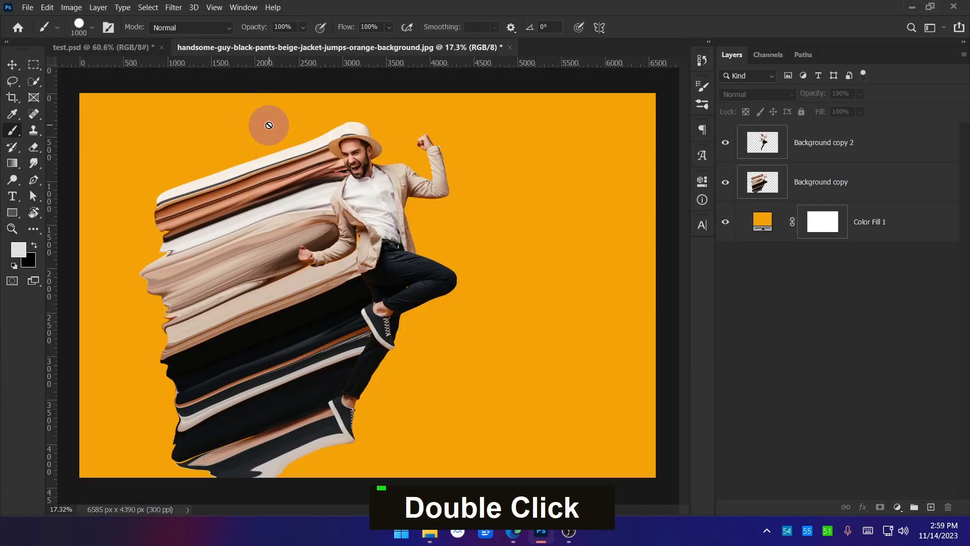
pyautogui.rightClick(519, 191)
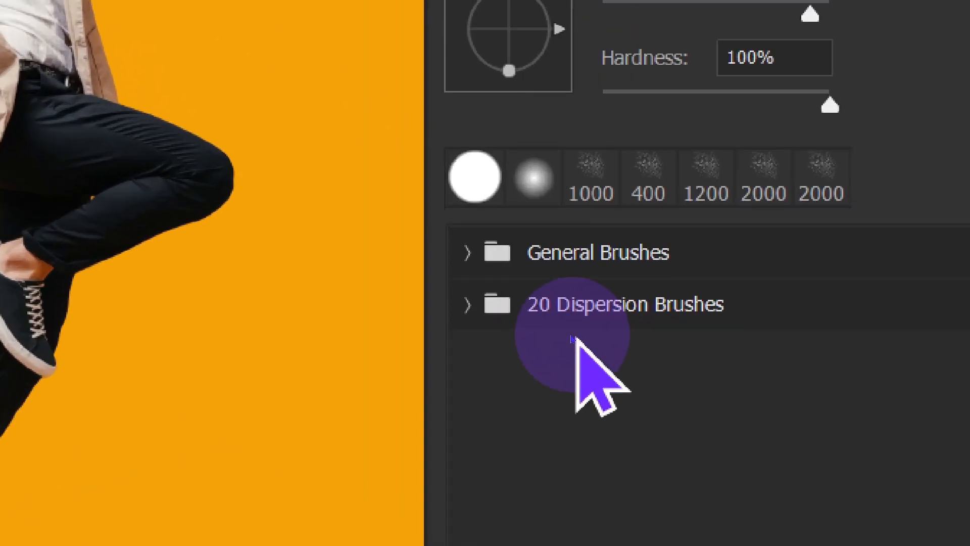
# Expand the 20 Dispersion Brushes group and choose the Dispersion 1 brush
pyautogui.click(465, 308)
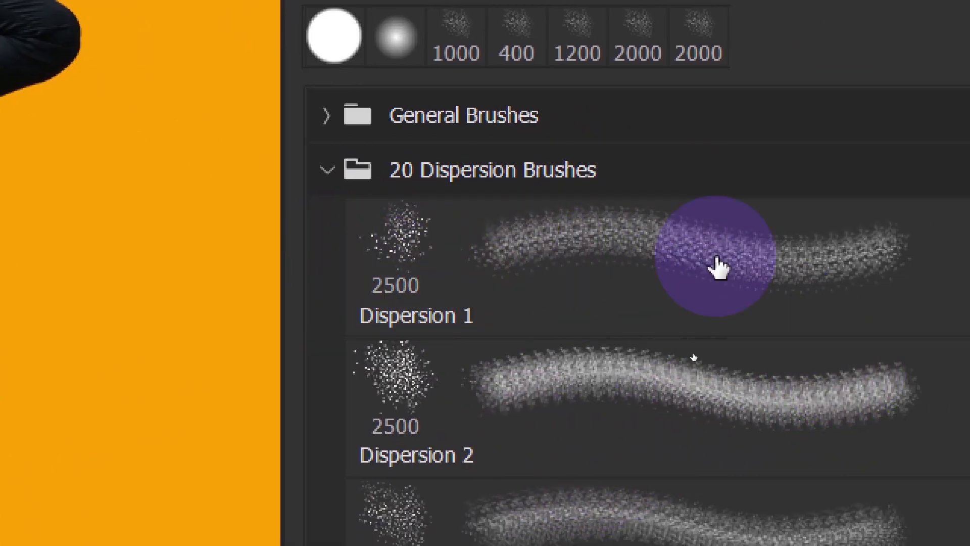
pyautogui.click(755, 252)
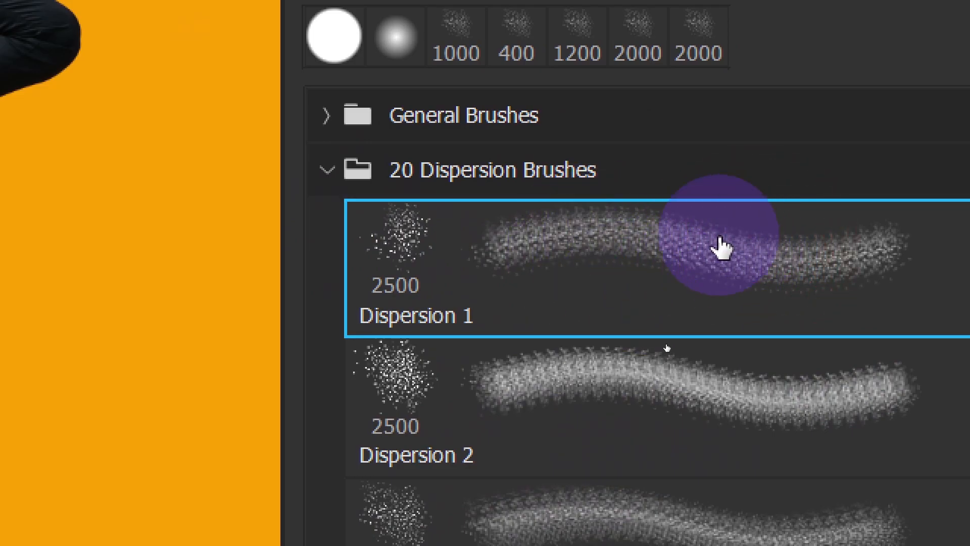
pyautogui.click(419, 404)
pyautogui.click(418, 228)
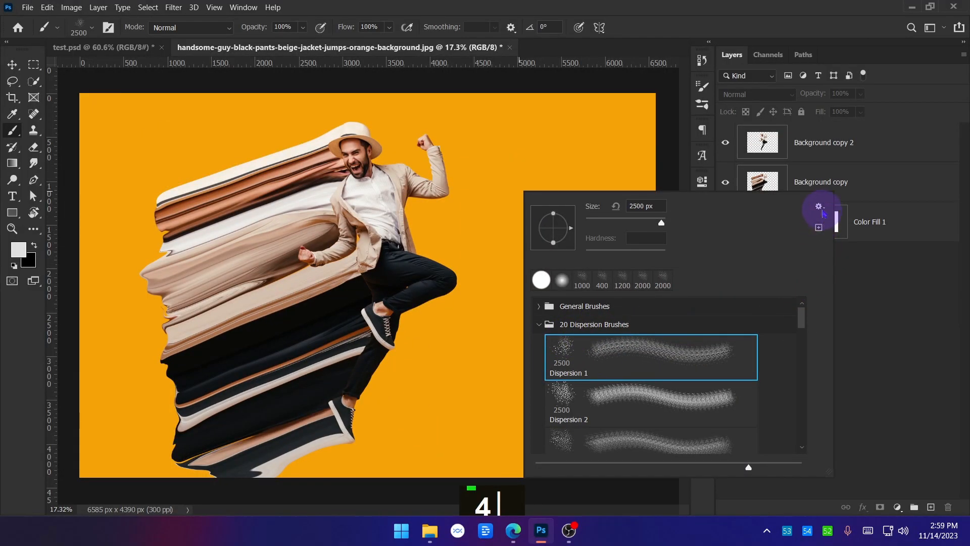
# Turn the Brush Tip display off and back on in the preset list, and close the brush presets
pyautogui.click(819, 207)
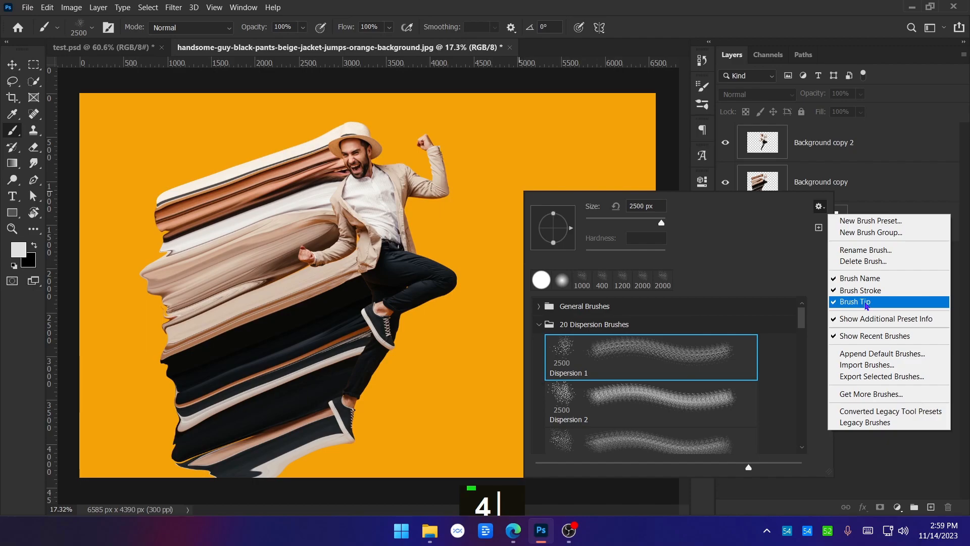
pyautogui.click(866, 302)
pyautogui.click(818, 207)
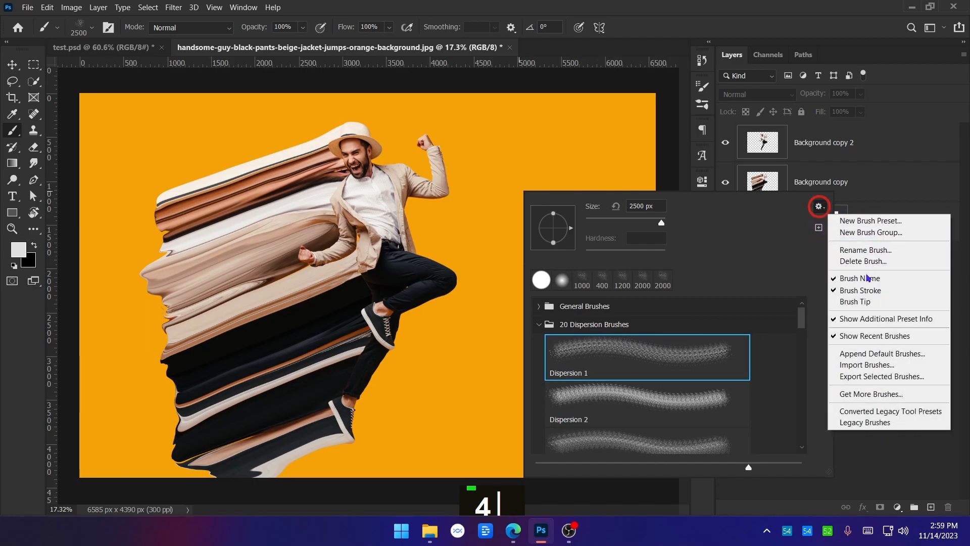
pyautogui.click(867, 302)
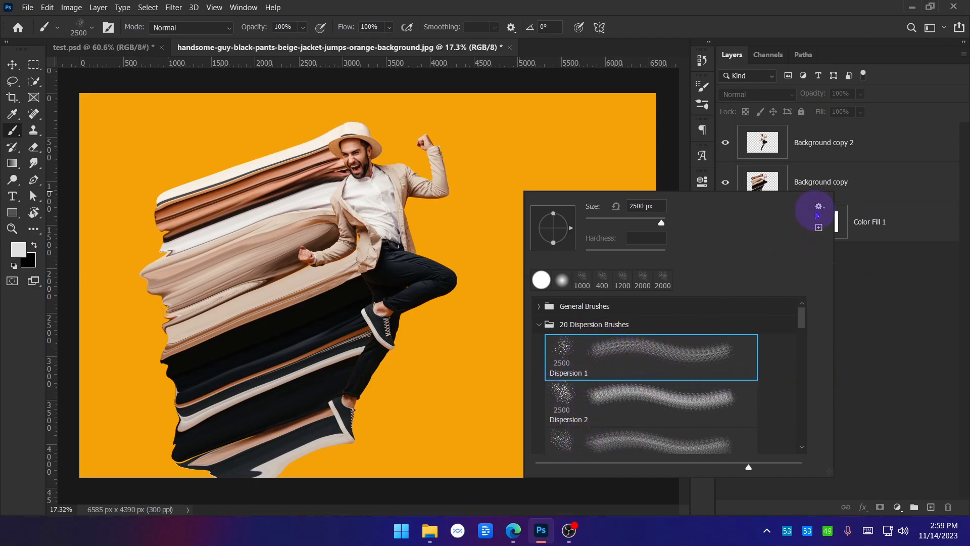
pyautogui.click(877, 324)
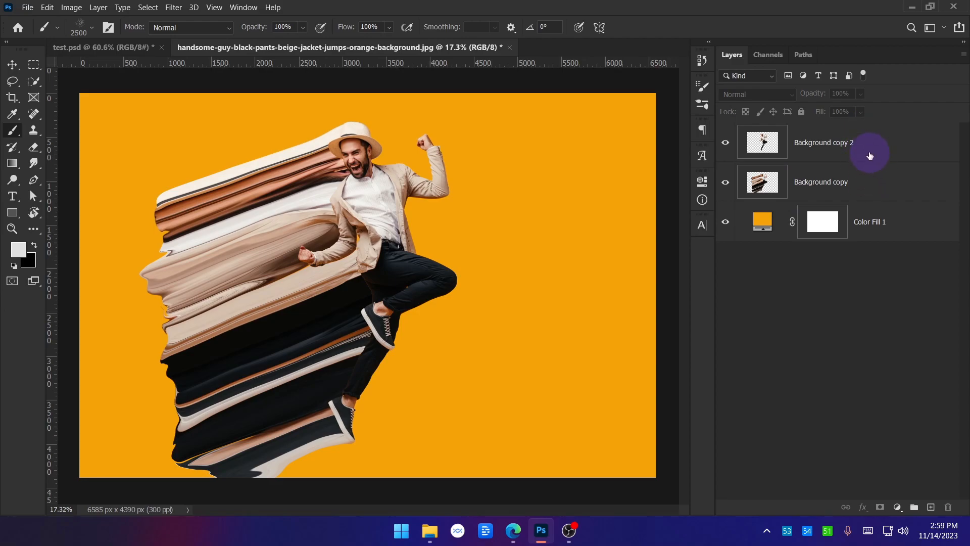
# Hide the Background copy 2 layer and add a layer mask to the Background copy layer
pyautogui.click(726, 144)
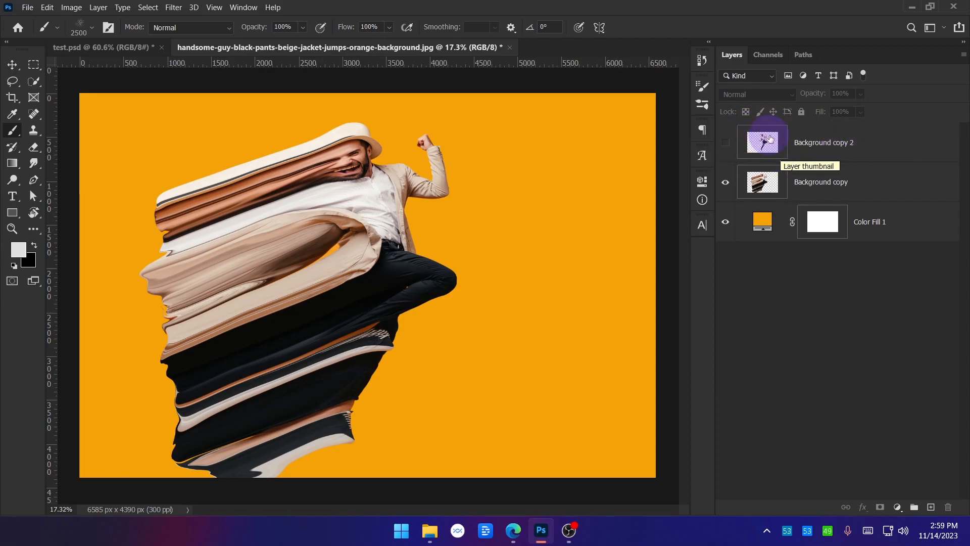
pyautogui.click(829, 183)
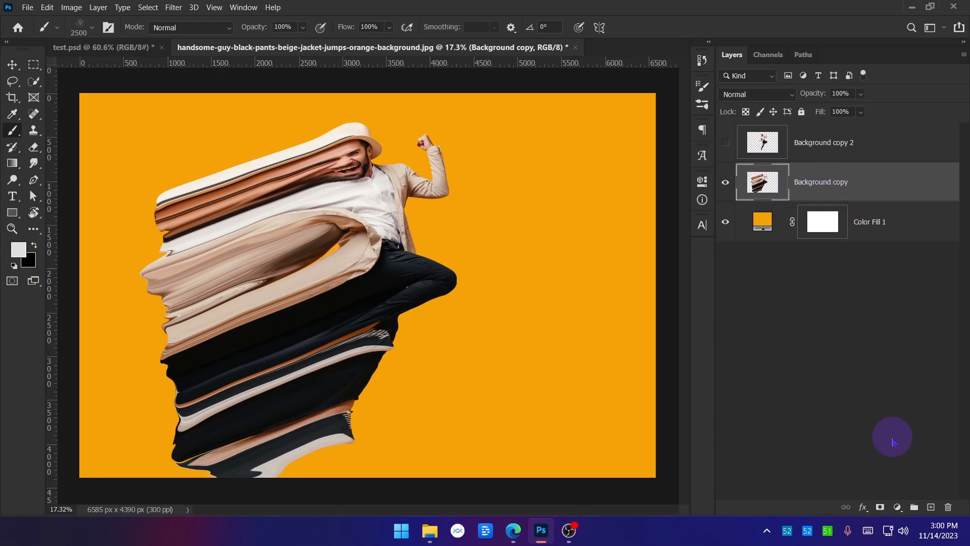
pyautogui.click(881, 507)
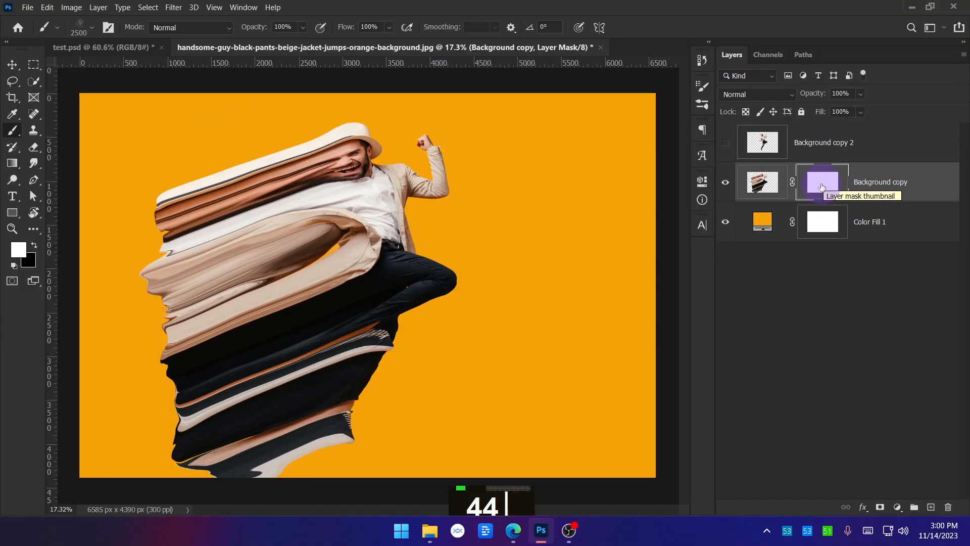
# Try painting black on the Background copy mask with a 2500 px hard round brush, and refill the mask with white
pyautogui.moveTo(323, 192)
pyautogui.mouseDown()
pyautogui.moveTo(292, 216)
pyautogui.moveTo(357, 198)
pyautogui.mouseUp()
pyautogui.hotkey('ctrl', 'z')
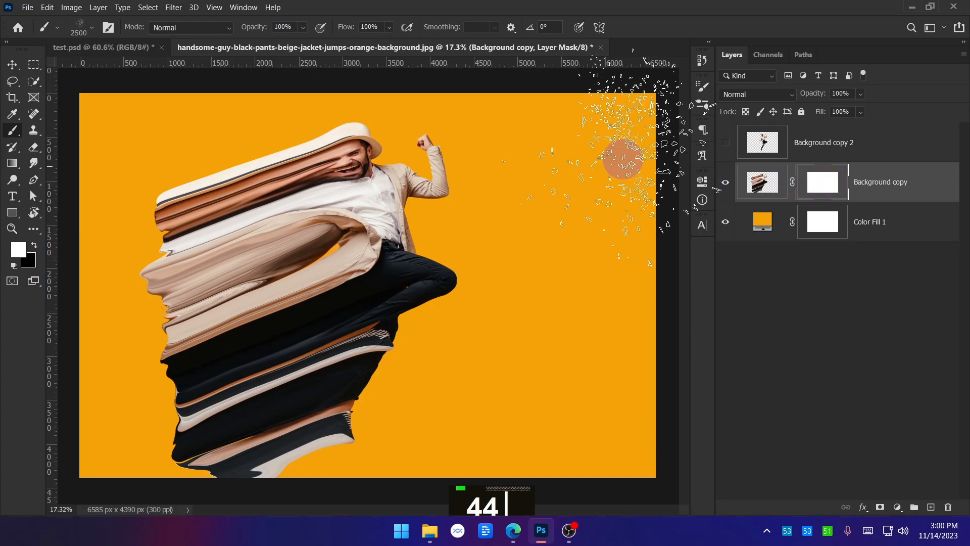
pyautogui.moveTo(359, 162)
pyautogui.mouseDown()
pyautogui.moveTo(303, 240)
pyautogui.moveTo(298, 334)
pyautogui.moveTo(346, 409)
pyautogui.moveTo(288, 318)
pyautogui.moveTo(325, 246)
pyautogui.mouseUp()
pyautogui.rightClick(358, 163)
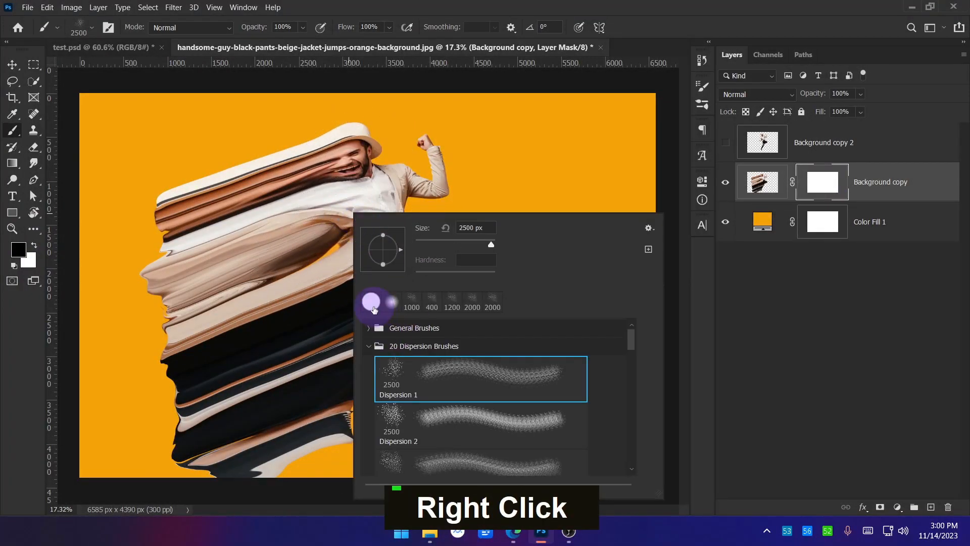
pyautogui.doubleClick(372, 299)
pyautogui.moveTo(364, 215); pyautogui.dragTo(314, 412)
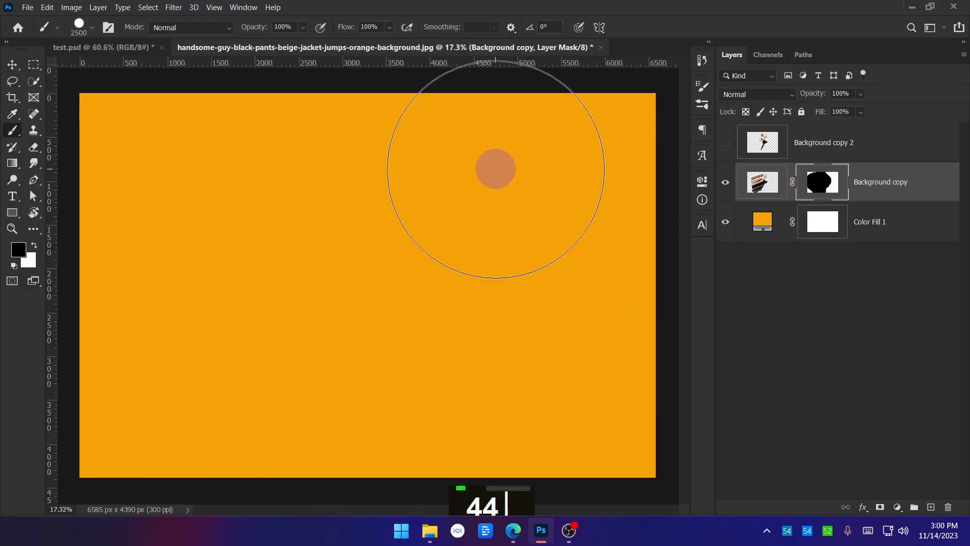
pyautogui.hotkey('ctrl', 'BackSpace')
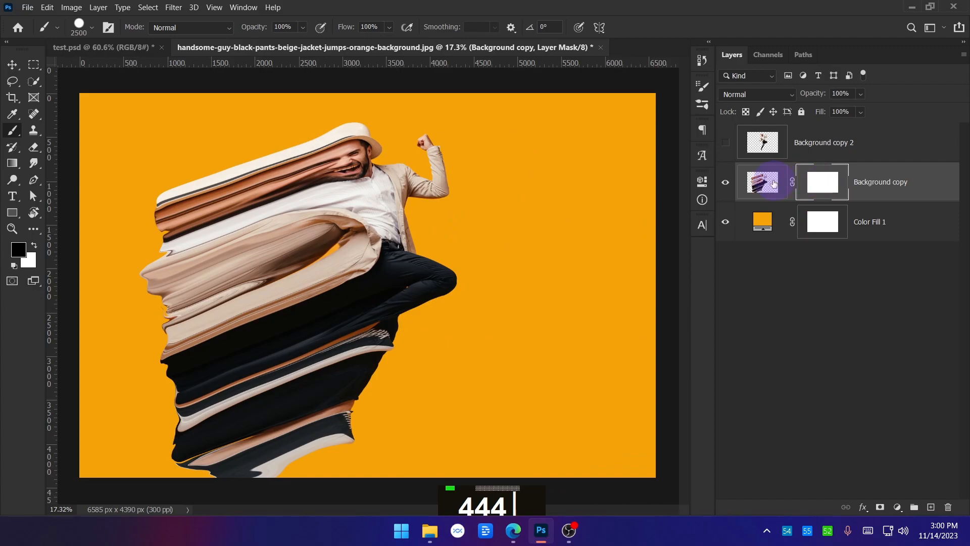
# Invert the Background copy mask to black, test a white hard round stroke on it and restore the solid black
pyautogui.doubleClick(821, 183)
pyautogui.hotkey('ctrl', 'i')
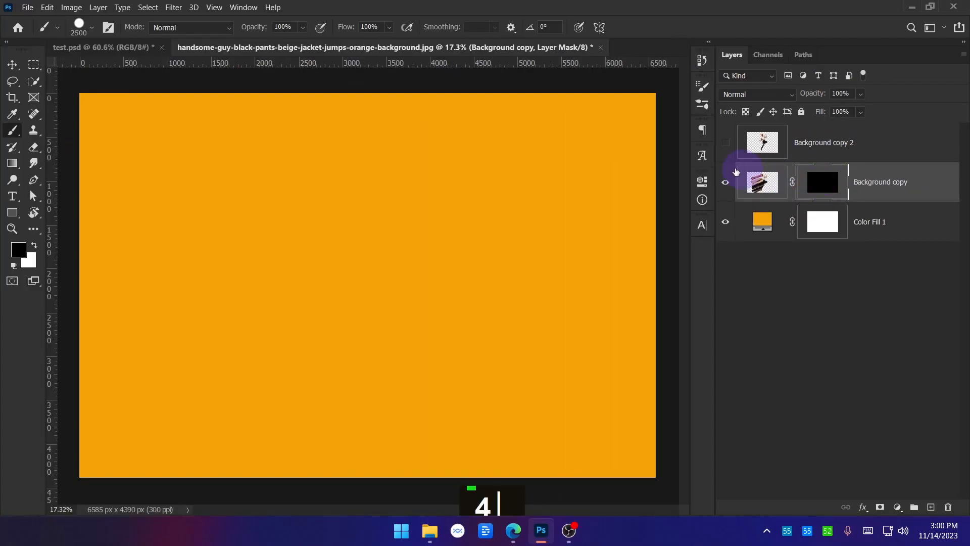
pyautogui.moveTo(183, 223)
pyautogui.mouseDown()
pyautogui.moveTo(282, 209)
pyautogui.moveTo(348, 292)
pyautogui.mouseUp()
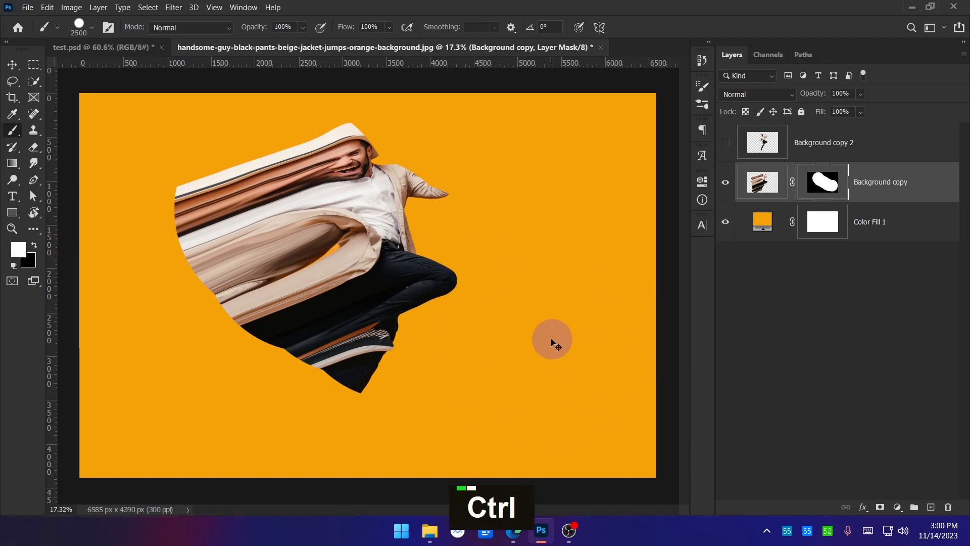
pyautogui.hotkey('ctrl', 'BackSpace')
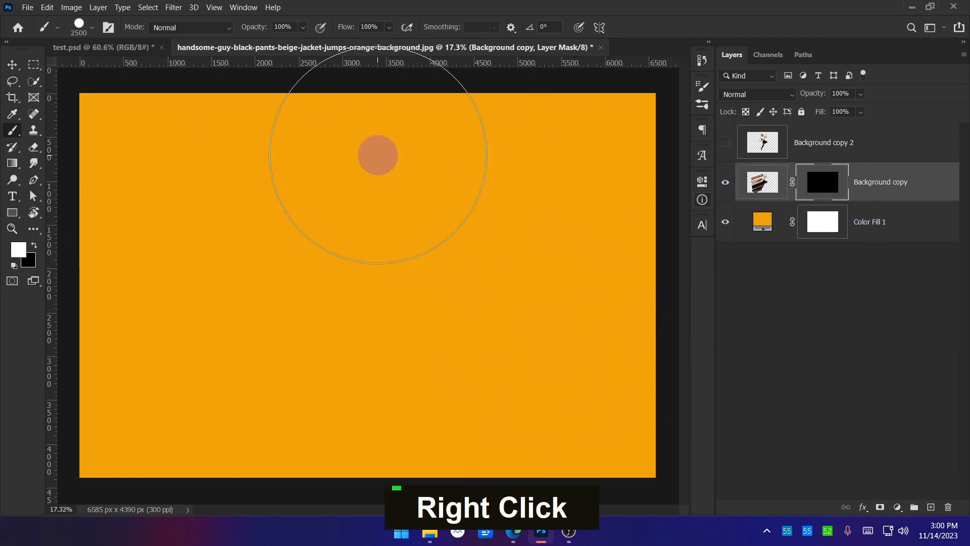
# Choose the Dispersion 1 brush at 2500 px, test one white stamp on the Background copy mask and undo it
pyautogui.rightClick(377, 155)
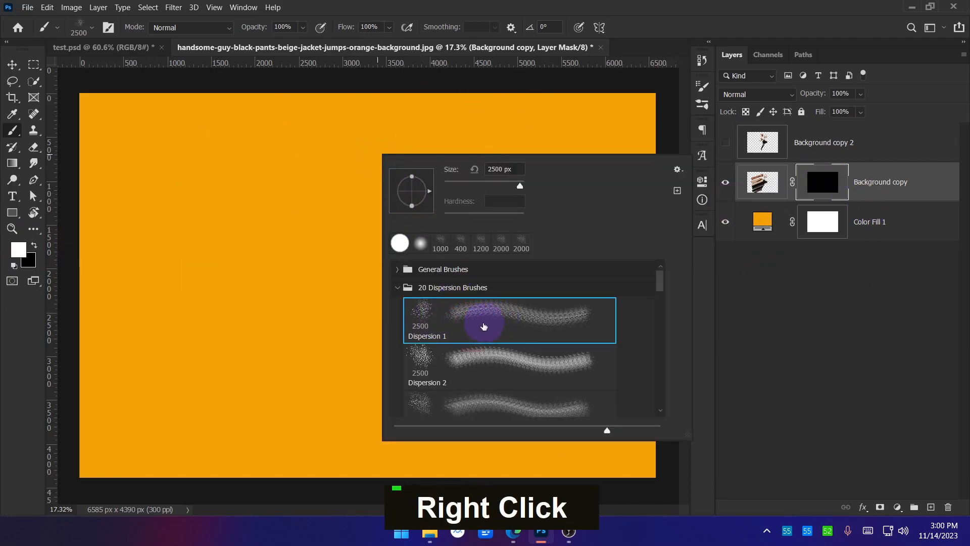
pyautogui.click(284, 256)
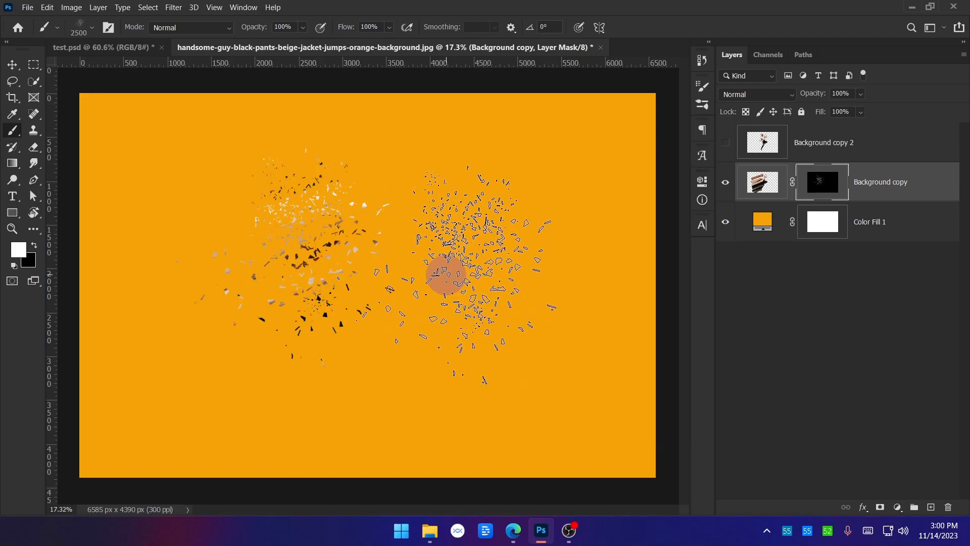
pyautogui.hotkey('ctrl', 'z')
# Show the Background copy 2 layer again and target the layer mask of Background copy
pyautogui.click(726, 149)
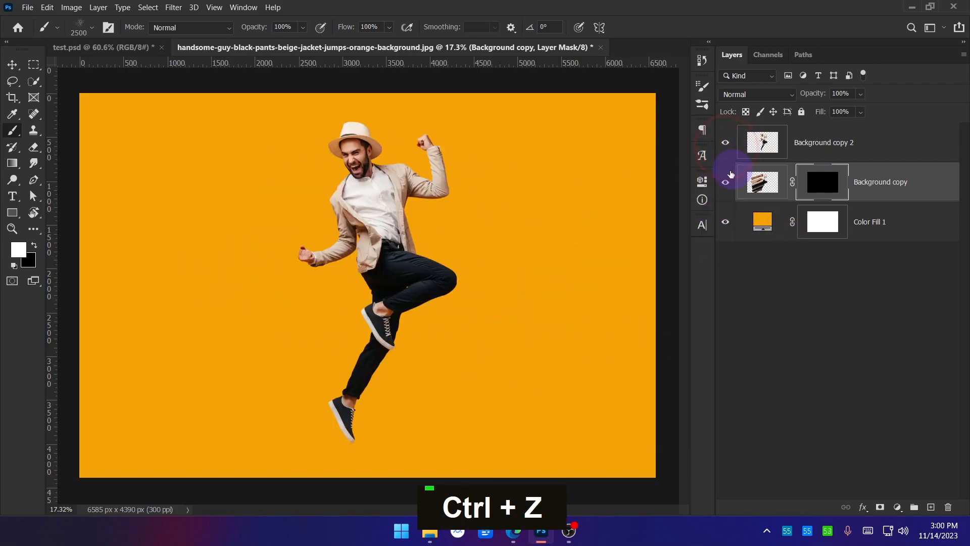
pyautogui.click(728, 144)
pyautogui.click(728, 144)
pyautogui.click(846, 143)
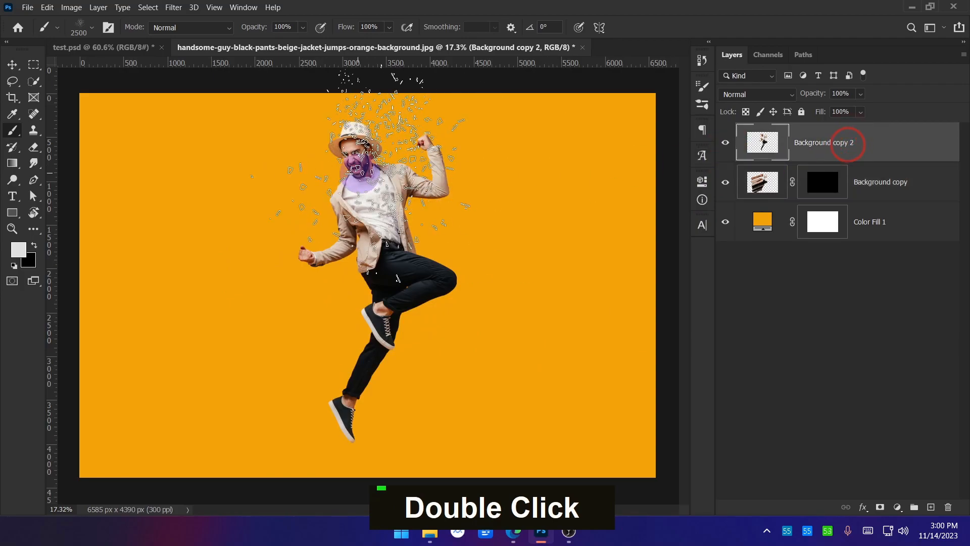
pyautogui.click(814, 188)
# Try painting white Dispersion 1 fragments behind the man's back on the Background copy mask, and undo the strokes
pyautogui.moveTo(404, 192)
pyautogui.mouseDown()
pyautogui.moveTo(348, 181)
pyautogui.moveTo(288, 231)
pyautogui.moveTo(260, 179)
pyautogui.moveTo(243, 292)
pyautogui.mouseUp()
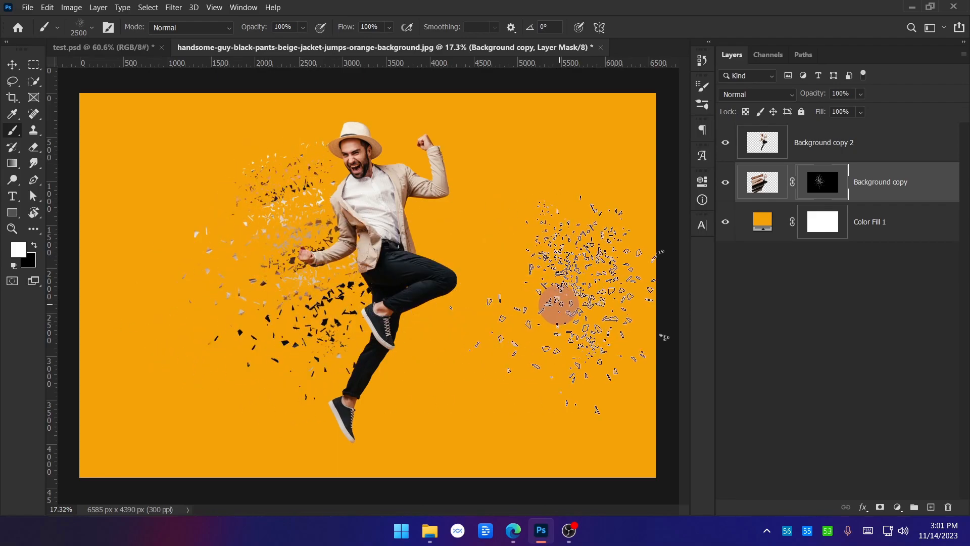
pyautogui.hotkey('ctrl', 'z')
pyautogui.hotkey('ctrl', 'z')
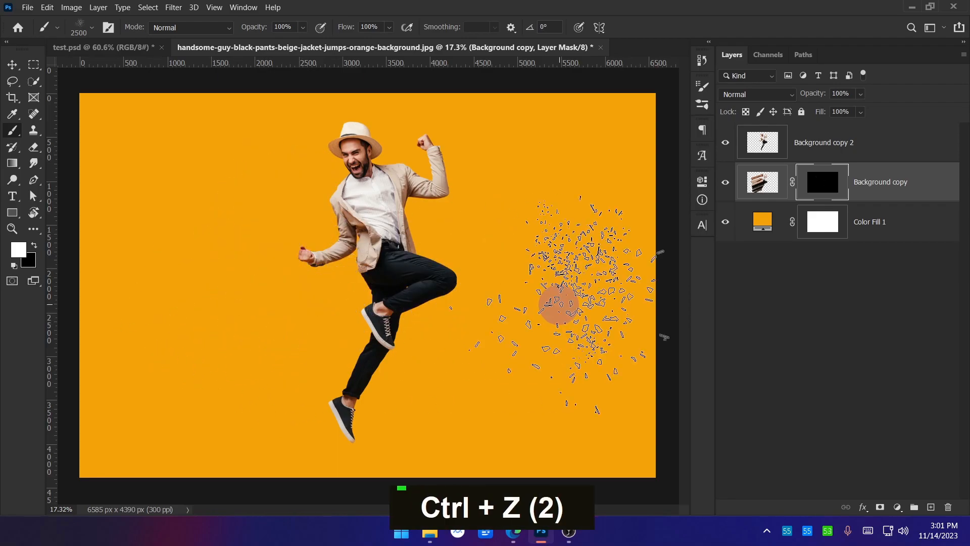
# Rotate the Dispersion 1 brush tip to an angle of -151°
pyautogui.rightClick(447, 180)
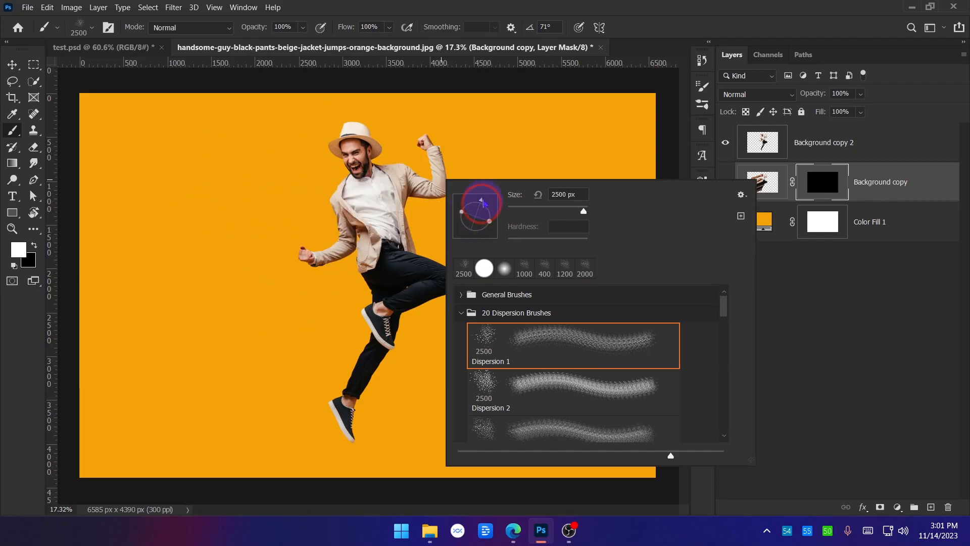
pyautogui.click(453, 229)
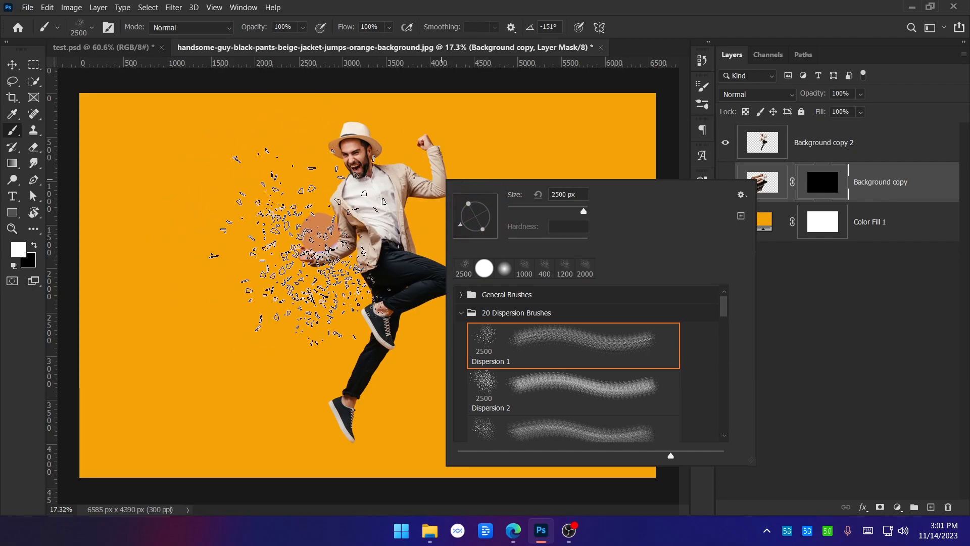
# Try a white 2500 px Dispersion 1 stamp behind the man's back on the Background copy mask and undo it
pyautogui.click(325, 230)
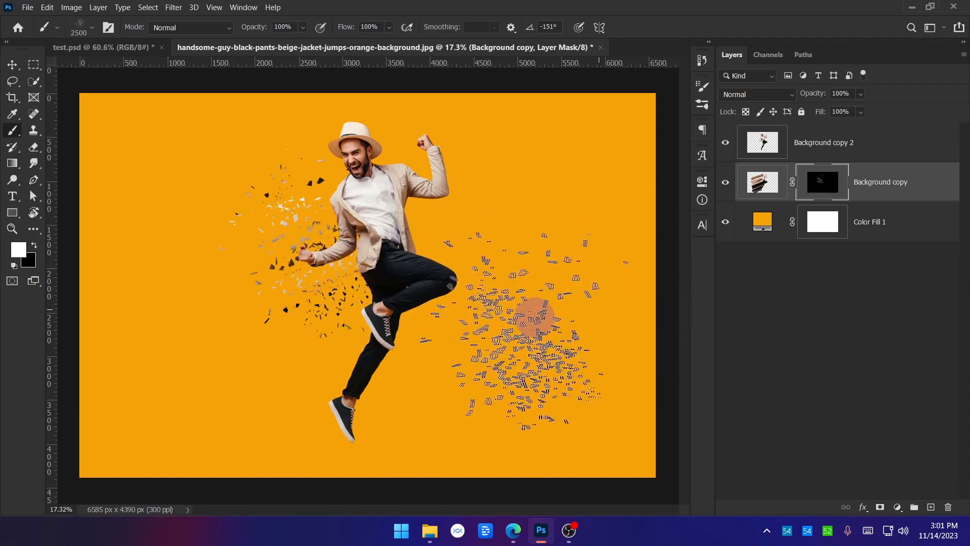
pyautogui.press('a')
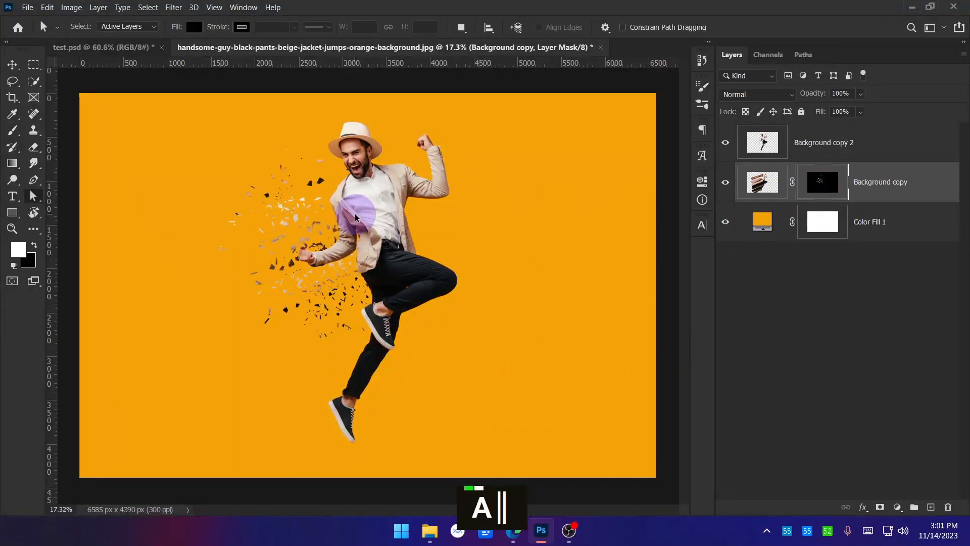
pyautogui.hotkey('ctrl', 'z')
pyautogui.press('b')
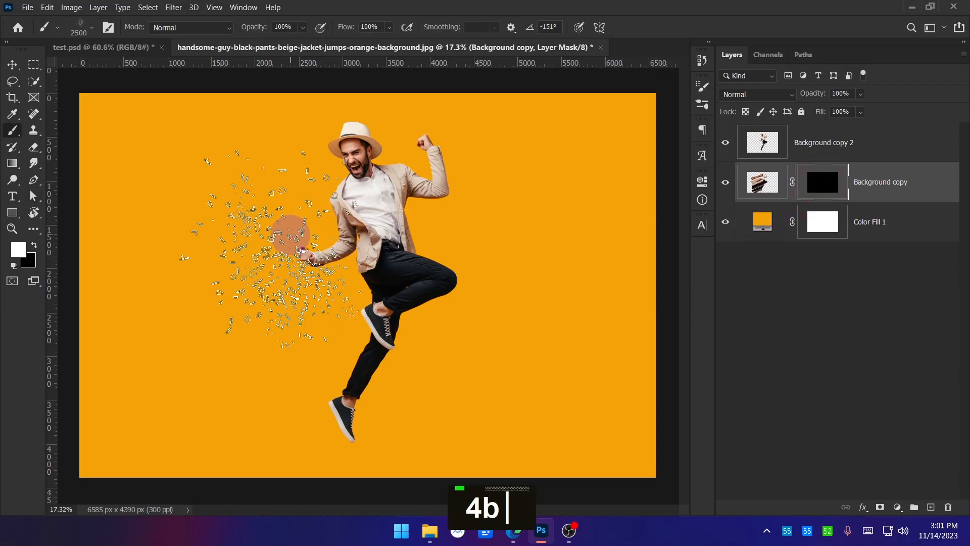
# Try a larger 3500 px white fragment stamp behind the man on the Background copy mask and undo it
pyautogui.press(']')
pyautogui.press(']')
pyautogui.press(']')
pyautogui.press(']')
pyautogui.press(']')
pyautogui.press(']')
pyautogui.press(']')
pyautogui.press(']')
pyautogui.press(']')
pyautogui.press(']')
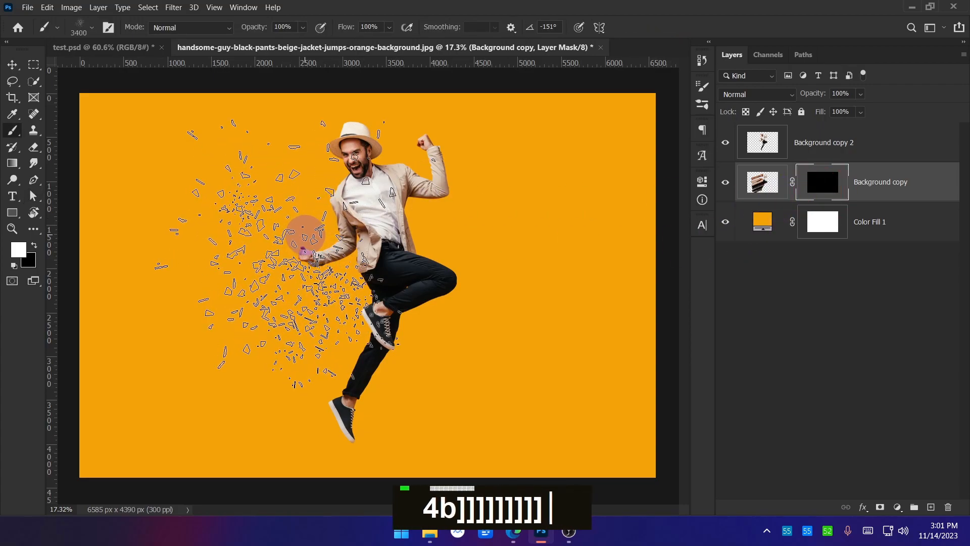
pyautogui.click(303, 236)
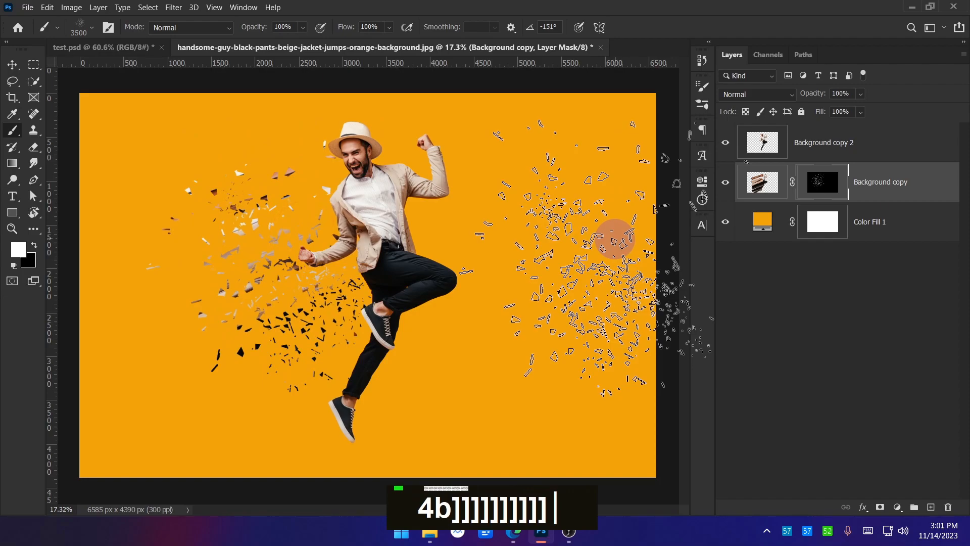
pyautogui.hotkey('ctrl', 'z')
# Reduce the brush to 2900 px and stamp white fragments behind the man's back and arm on the Background copy mask
pyautogui.press('[')
pyautogui.press('[')
pyautogui.press('[')
pyautogui.press('[')
pyautogui.press('[')
pyautogui.press('[')
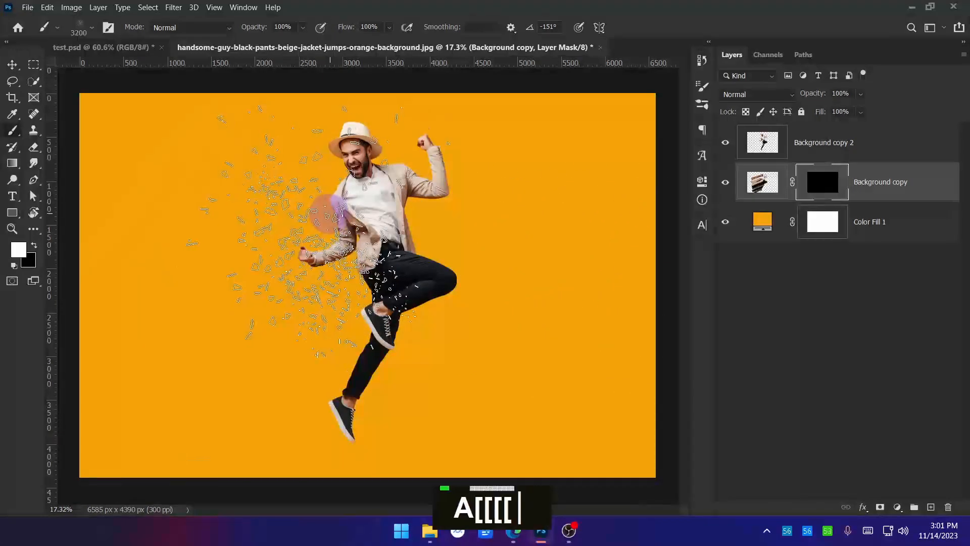
pyautogui.click(348, 220)
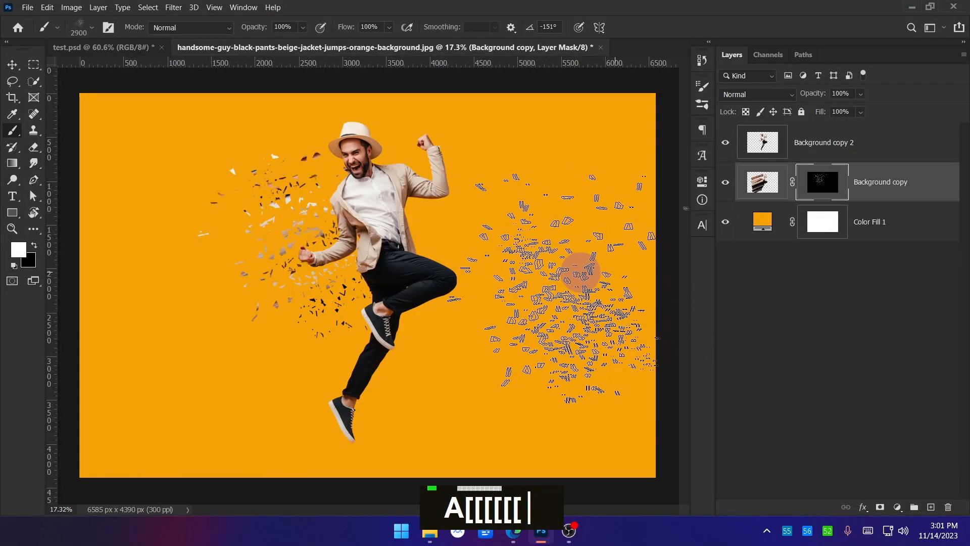
# Reduce the brush to 1600 px and stamp white fragments behind the man's raised shoe and standing leg on the mask
pyautogui.press('[')
pyautogui.press('[')
pyautogui.press('[')
pyautogui.press('[')
pyautogui.press('[')
pyautogui.press('[')
pyautogui.press('[')
pyautogui.press('[')
pyautogui.press('[')
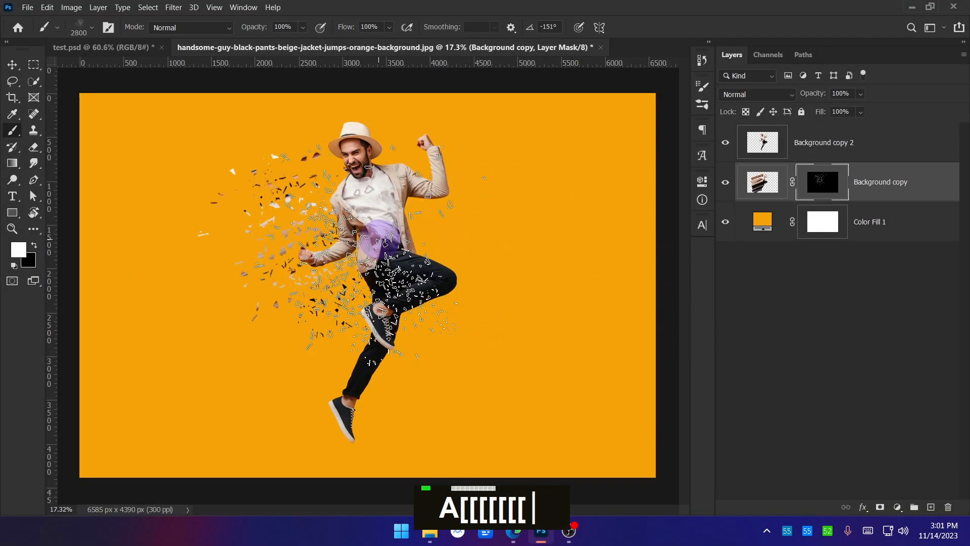
pyautogui.press('[')
pyautogui.press('[')
pyautogui.press('[')
pyautogui.press('[')
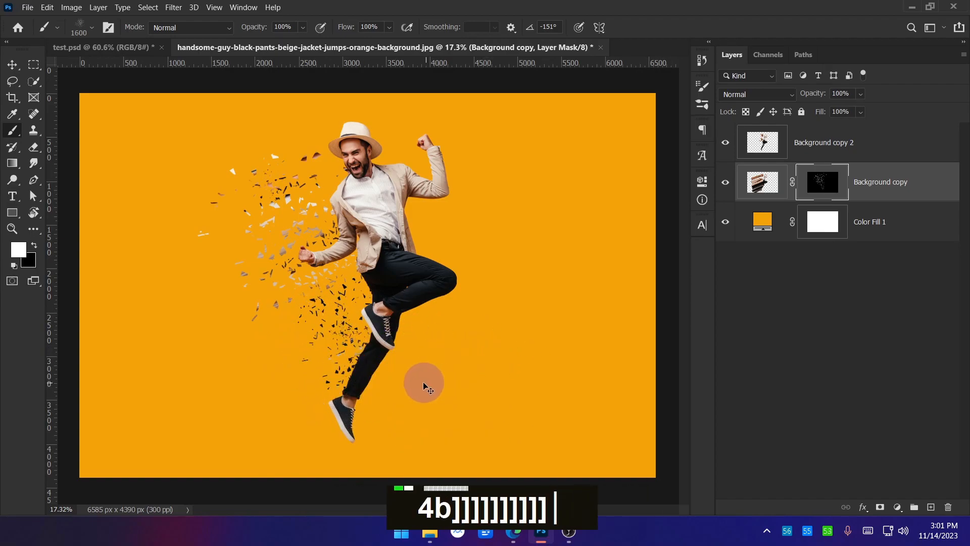
# Reduce the brush to 1100 px and stamp white fragments around the ankle and heel of the lower shoe on the mask
pyautogui.press('[')
pyautogui.press('[')
pyautogui.press('[')
pyautogui.press('[')
pyautogui.press('[')
pyautogui.press('[')
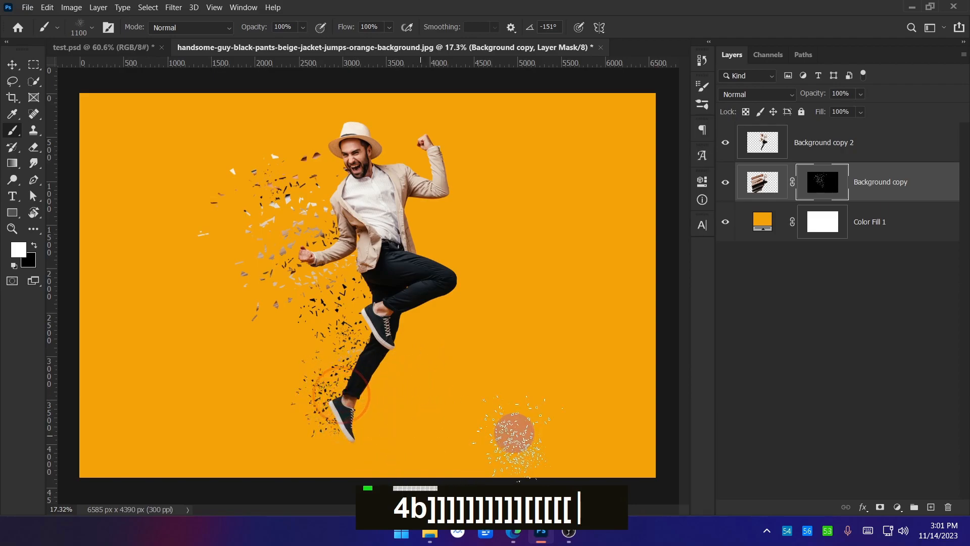
# Stamp small 1100 px white fragments behind the man's hat and close along his back on the Background copy mask
pyautogui.click(346, 144)
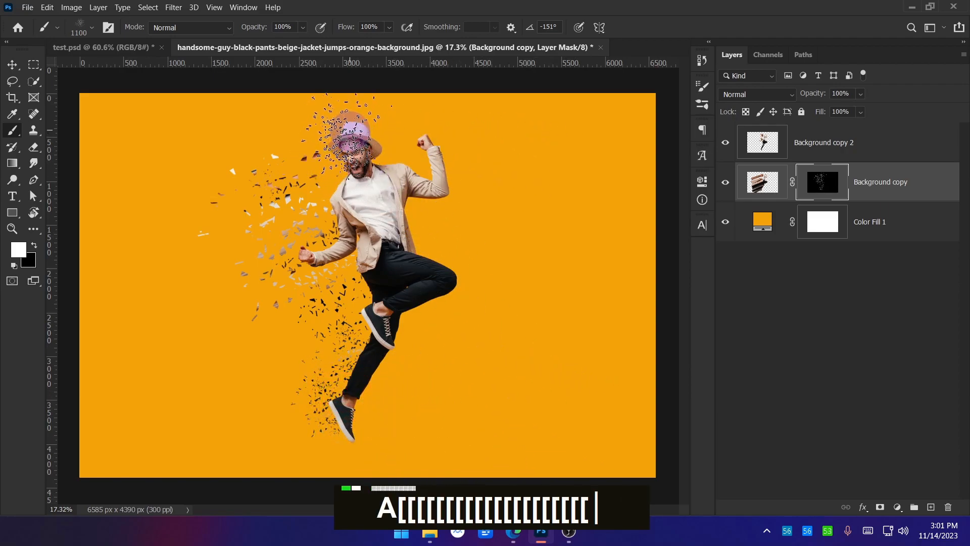
pyautogui.click(350, 131)
pyautogui.scroll(8, 334, 166)
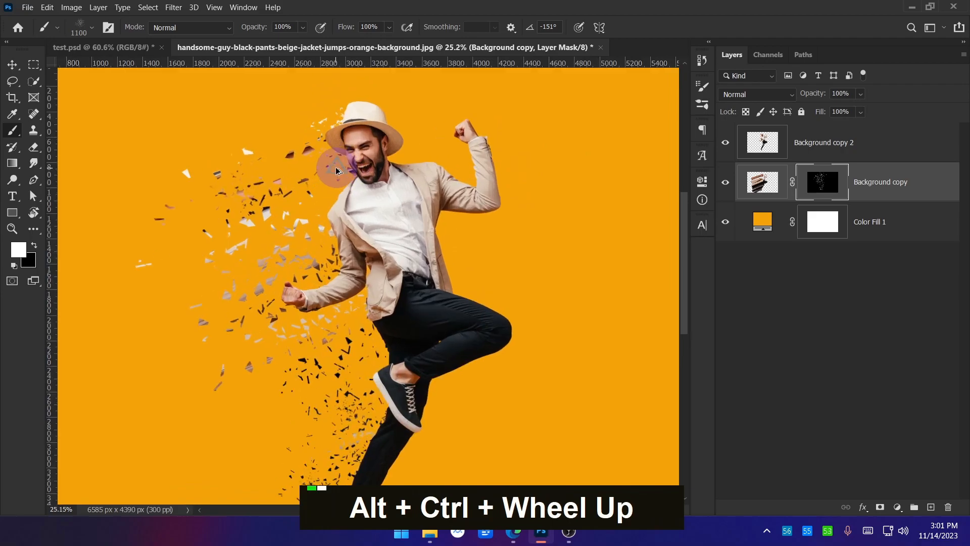
pyautogui.hotkey('ctrl', 'z')
pyautogui.click(384, 107)
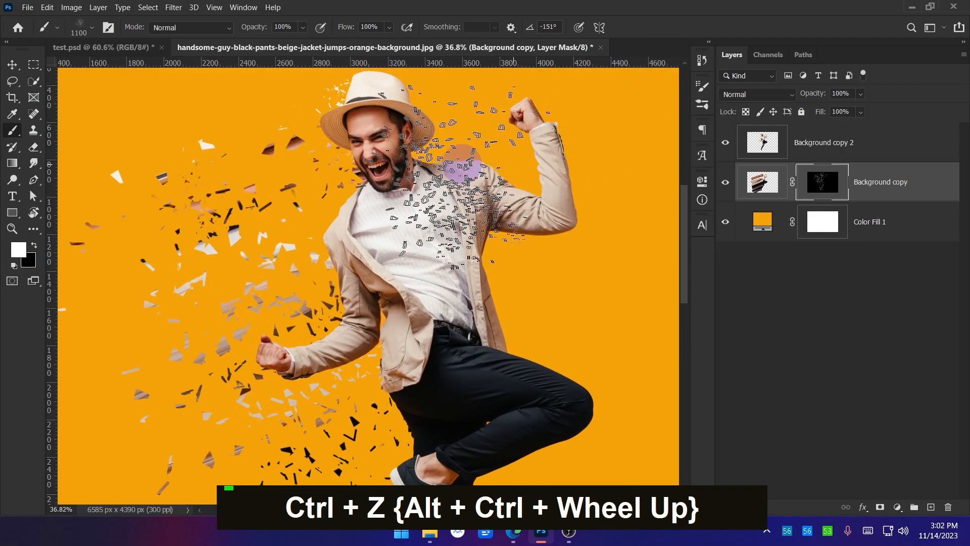
pyautogui.hotkey('ctrl', 'z')
pyautogui.scroll(-3, 424, 202)
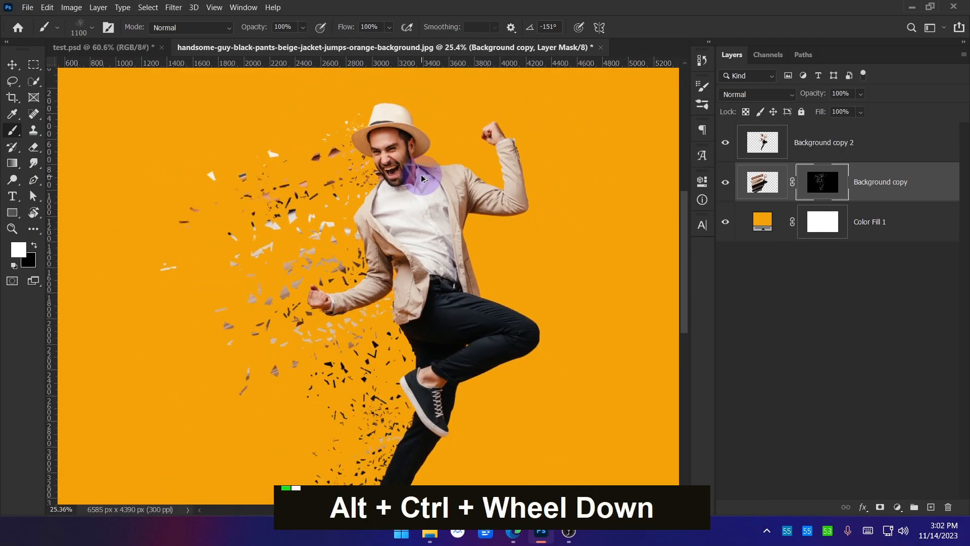
pyautogui.scroll(-1, 412, 247)
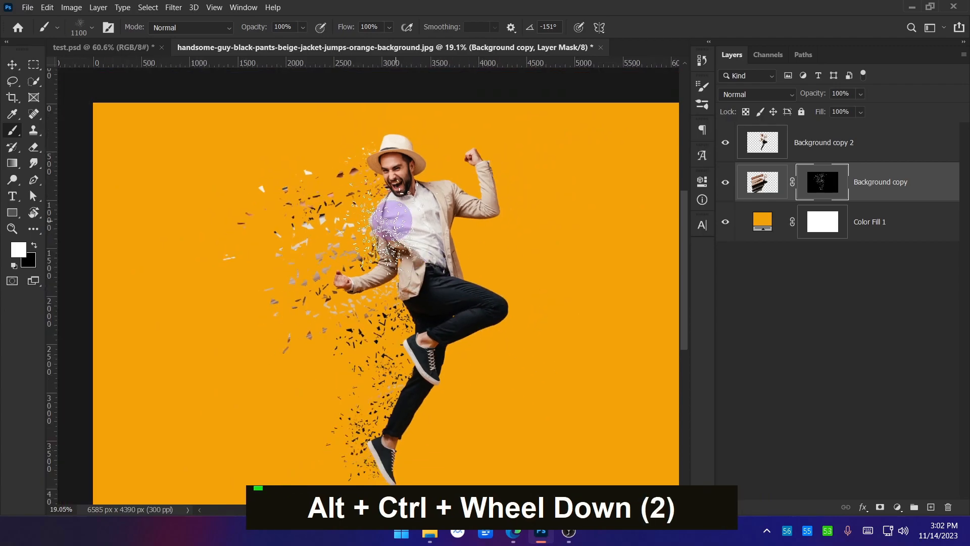
pyautogui.scroll(-1, 408, 244)
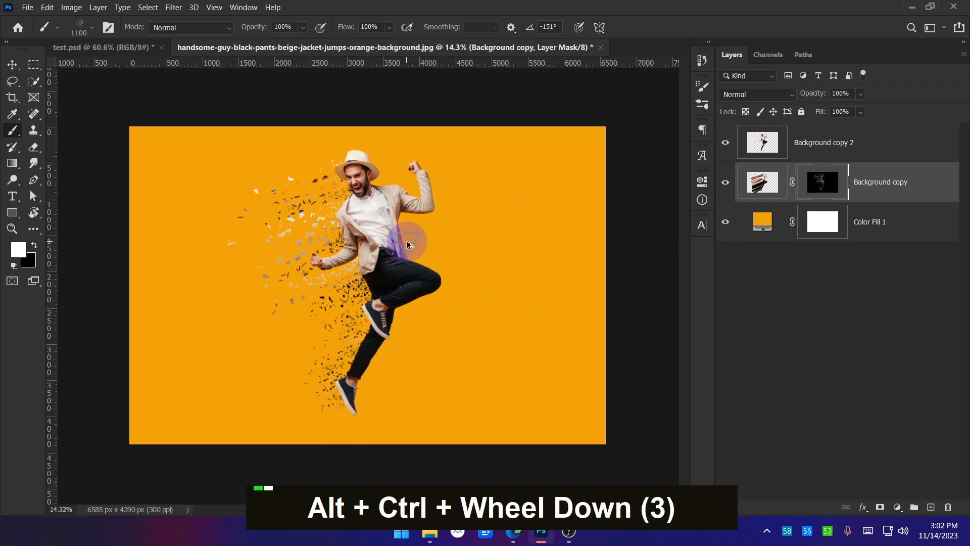
pyautogui.scroll(4, 353, 265)
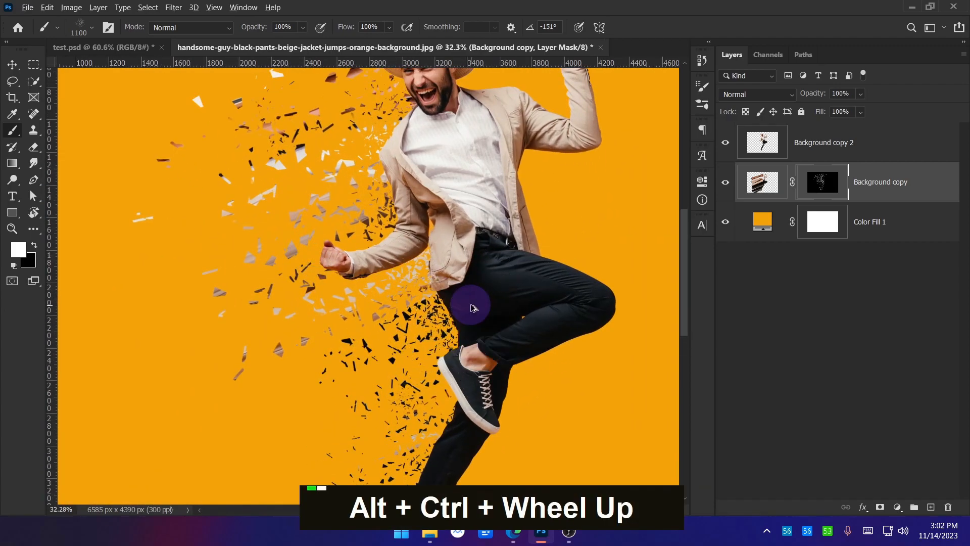
pyautogui.hotkey('ctrl', 'alt', 'a')
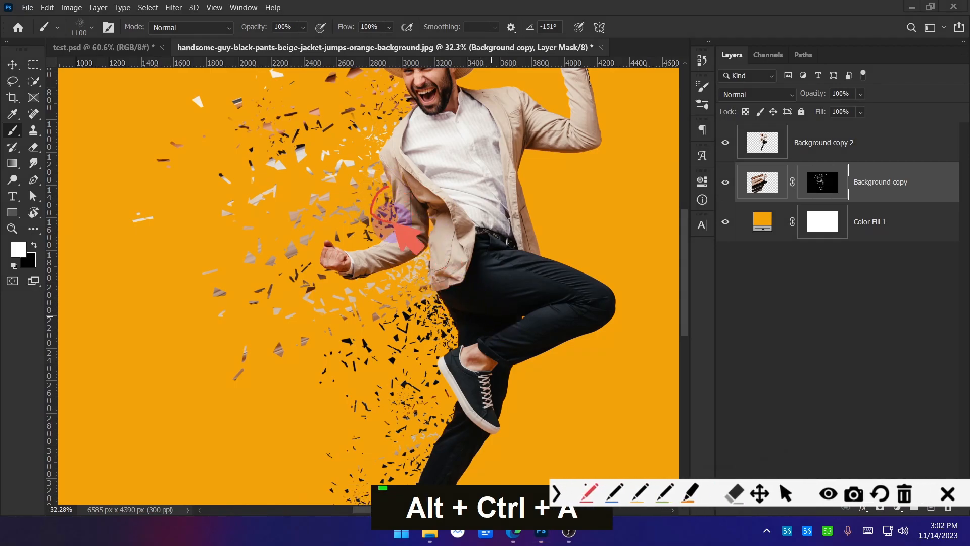
pyautogui.moveTo(427, 313); pyautogui.dragTo(461, 337)
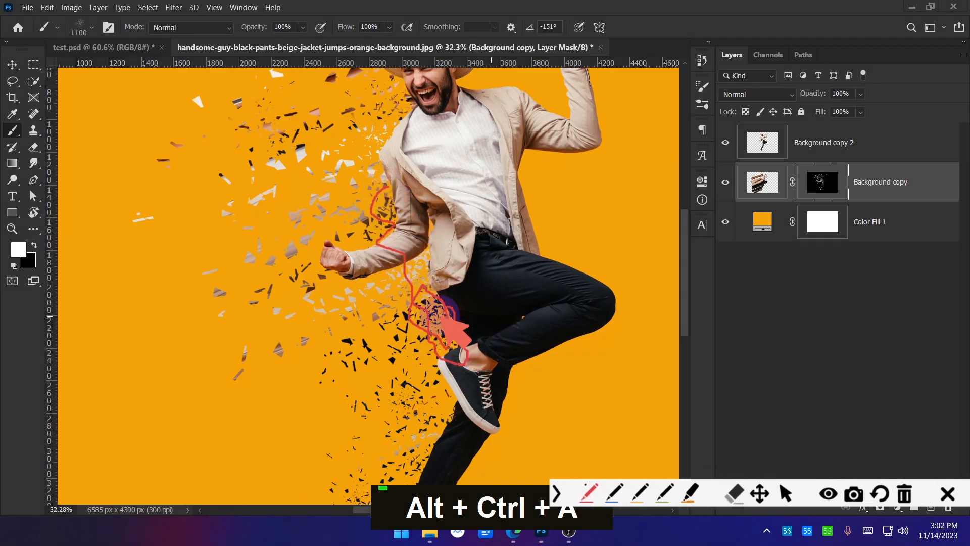
pyautogui.moveTo(197, 114)
pyautogui.mouseDown()
pyautogui.moveTo(232, 403)
pyautogui.moveTo(337, 378)
pyautogui.moveTo(196, 99)
pyautogui.mouseUp()
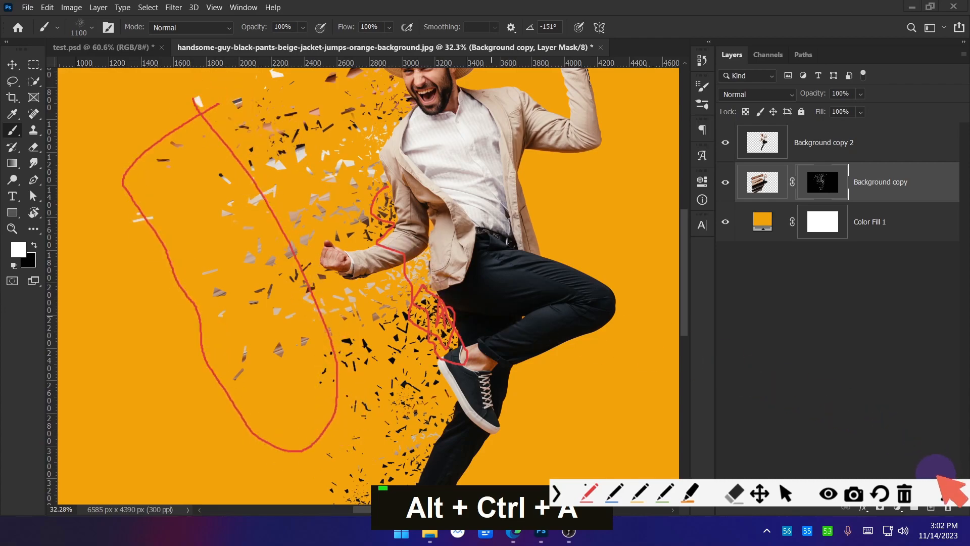
pyautogui.click(947, 493)
# Try adding denser 1100 px fragments along the man's face, back and leg on the Background copy mask, and undo them
pyautogui.scroll(-3, 291, 212)
pyautogui.scroll(-2, 412, 283)
pyautogui.scroll(4, 415, 324)
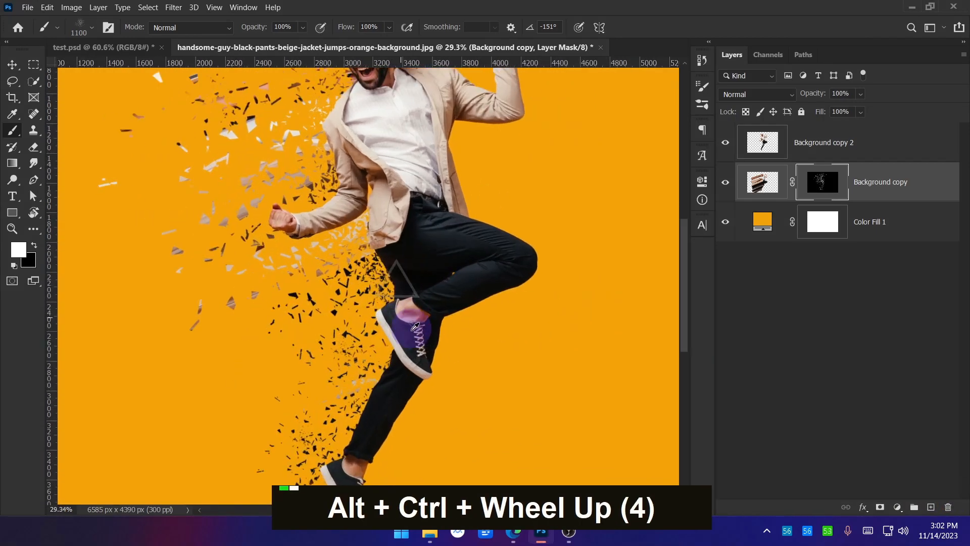
pyautogui.press('space')
pyautogui.moveTo(415, 163); pyautogui.dragTo(433, 263)
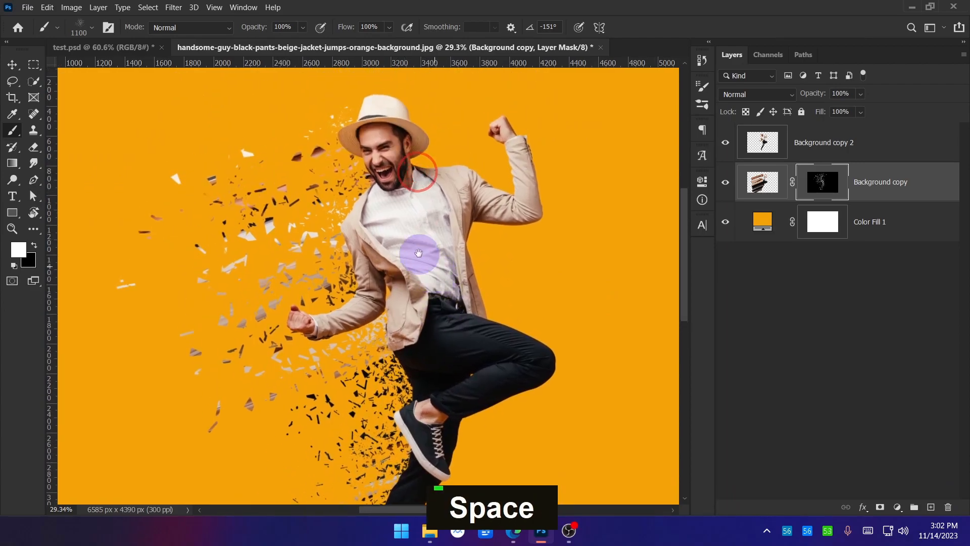
pyautogui.doubleClick(358, 153)
pyautogui.press('space')
pyautogui.moveTo(433, 400); pyautogui.dragTo(436, 278)
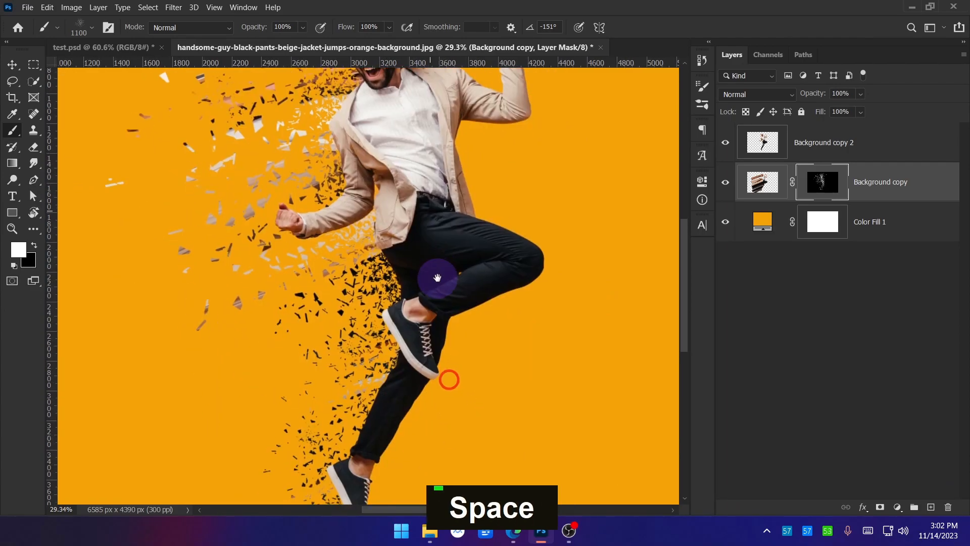
pyautogui.scroll(-5, 439, 277)
pyautogui.hotkey('ctrl', 'z')
pyautogui.hotkey('ctrl', 'z')
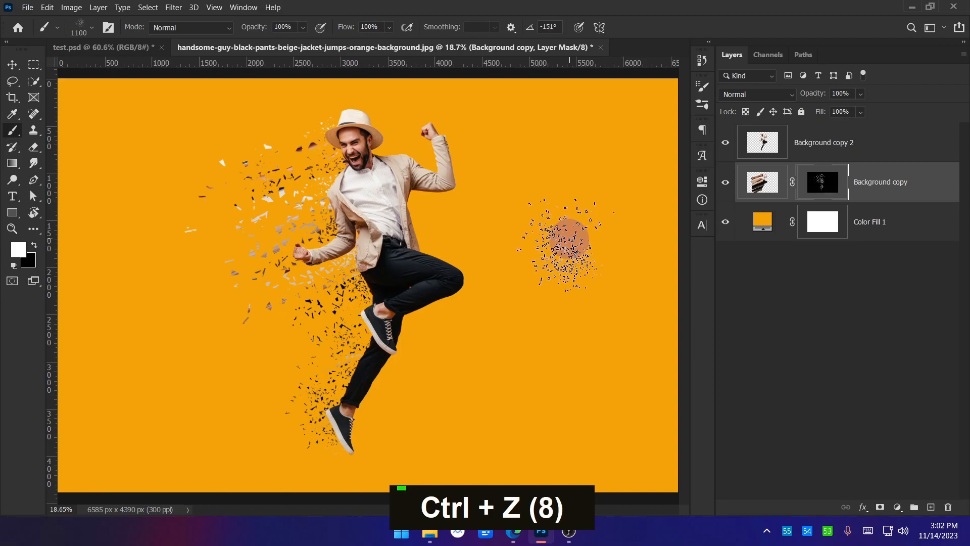
# Select the Background copy 2 layer
pyautogui.scroll(4, 329, 127)
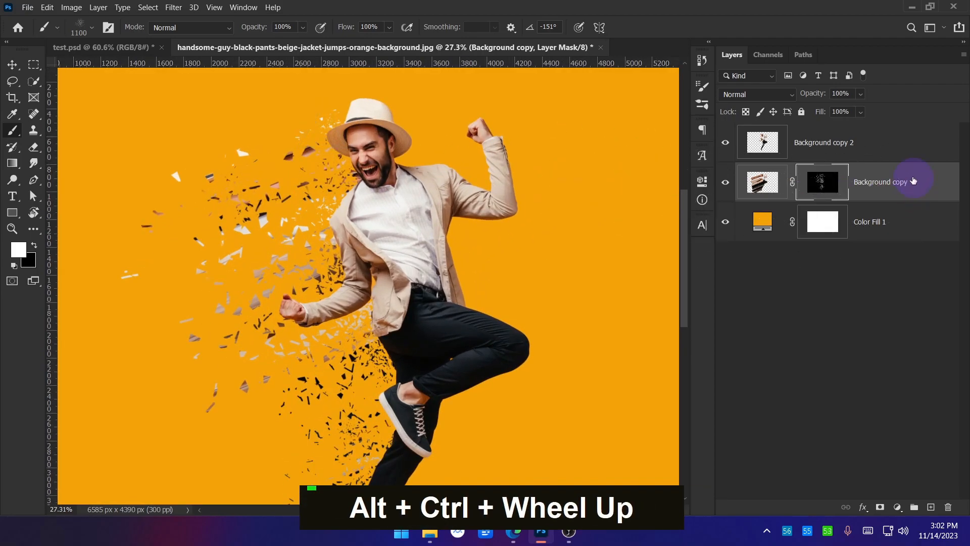
pyautogui.click(902, 148)
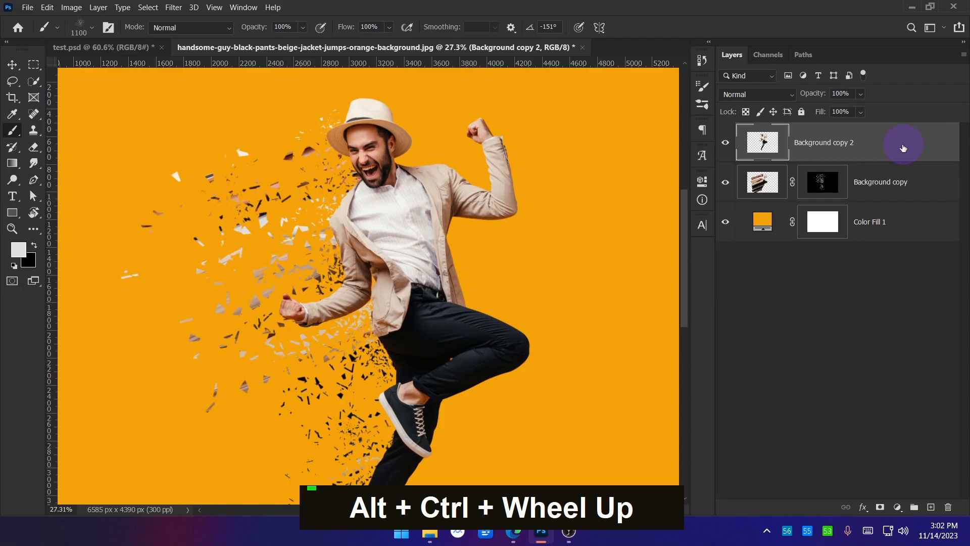
# Try moving the cut-out man on Background copy 2 away from the fragments, and undo the move
pyautogui.click(13, 64)
pyautogui.scroll(-1, 298, 210)
pyautogui.moveTo(408, 232); pyautogui.dragTo(552, 249)
pyautogui.hotkey('ctrl', 'z')
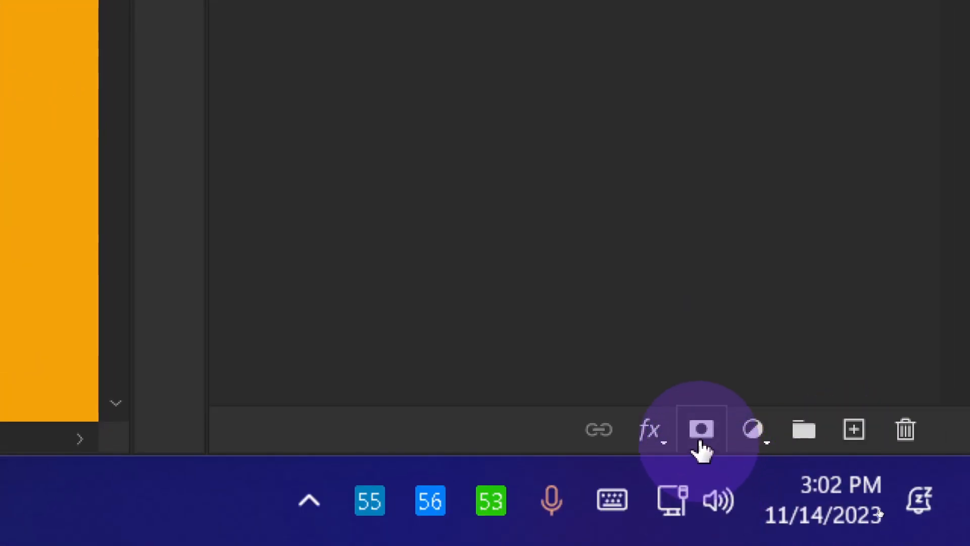
# Add a white layer mask to the Background copy 2 layer and choose the Brush tool with black as foreground
pyautogui.click(701, 435)
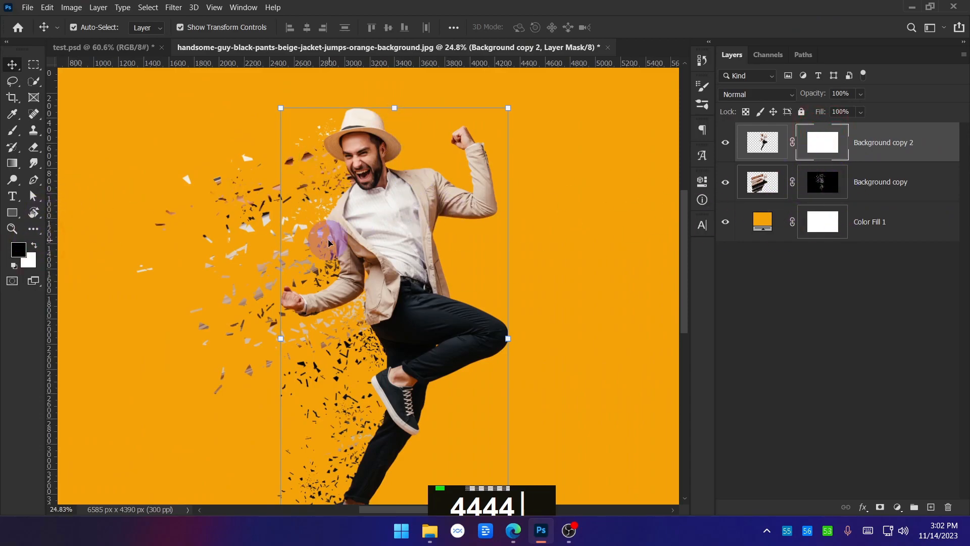
pyautogui.press('b')
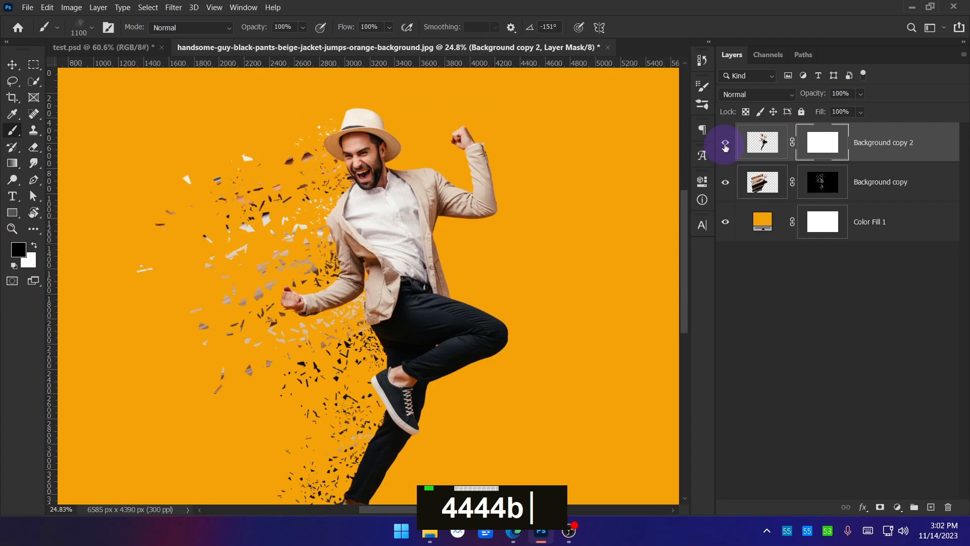
# Hide Background copy, try painting black fragments across the man on the Background copy 2 mask, undo the strokes and show the layer again
pyautogui.click(726, 184)
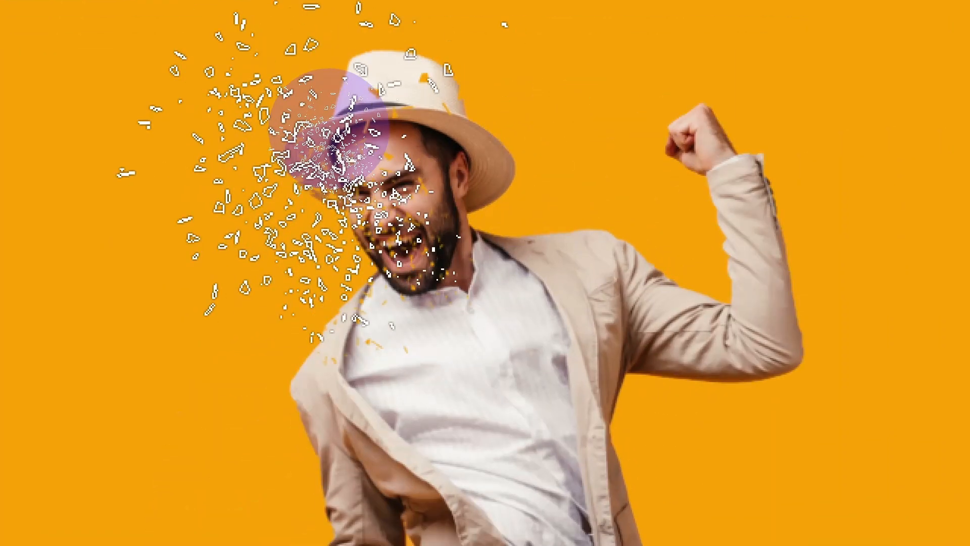
pyautogui.moveTo(339, 134)
pyautogui.mouseDown()
pyautogui.moveTo(405, 197)
pyautogui.moveTo(400, 212)
pyautogui.mouseUp()
pyautogui.hotkey('ctrl', '4')
pyautogui.moveTo(336, 217)
pyautogui.mouseDown()
pyautogui.moveTo(345, 285)
pyautogui.moveTo(321, 321)
pyautogui.moveTo(379, 401)
pyautogui.mouseUp()
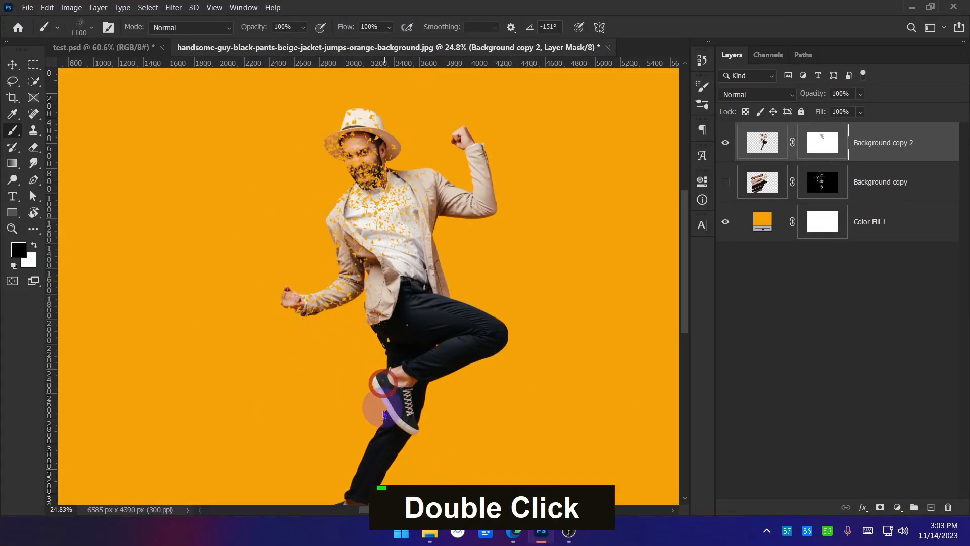
pyautogui.hotkey('ctrl', 'z')
pyautogui.hotkey('ctrl', 'z')
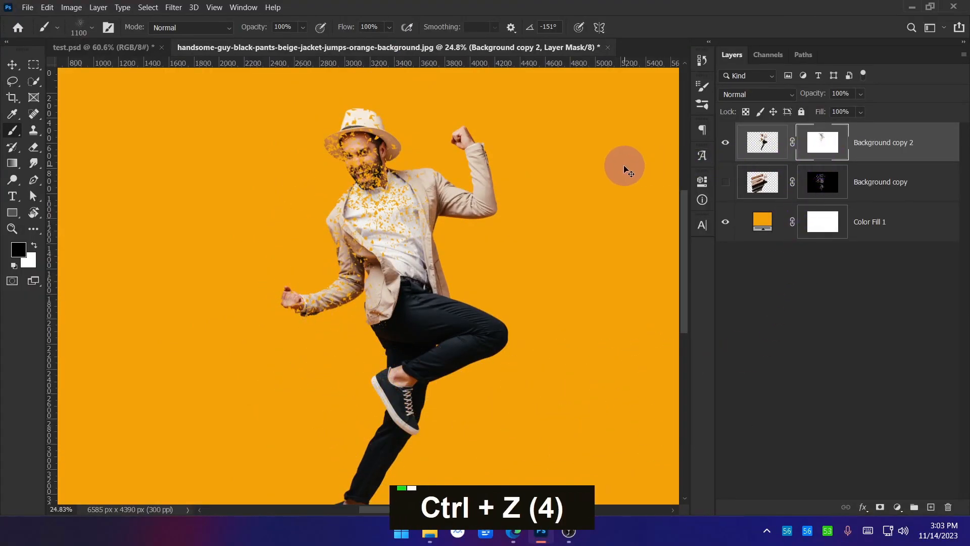
pyautogui.click(728, 182)
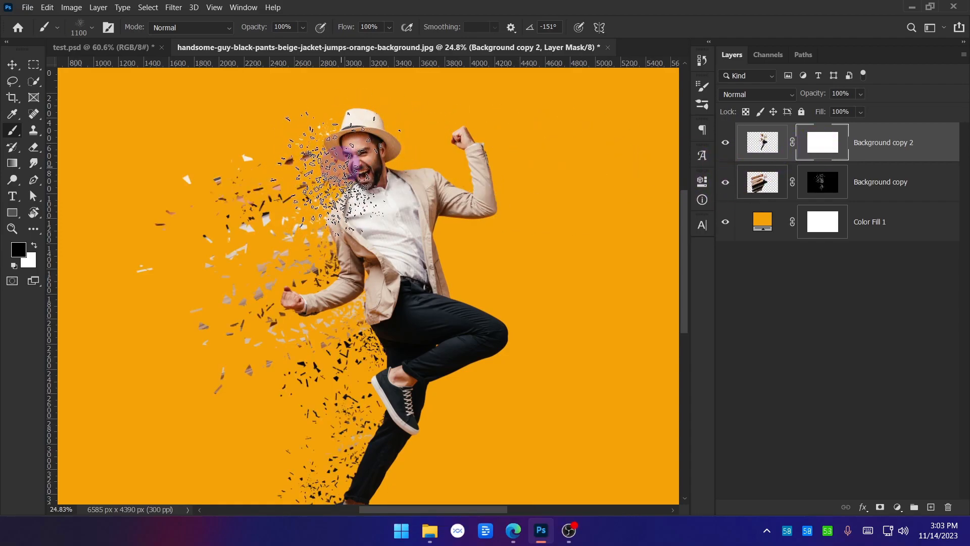
# Stamp black 1100 px fragments into the man's jacket and shirt on the Background copy 2 mask, and enlarge the brush to 2000 px
pyautogui.click(335, 223)
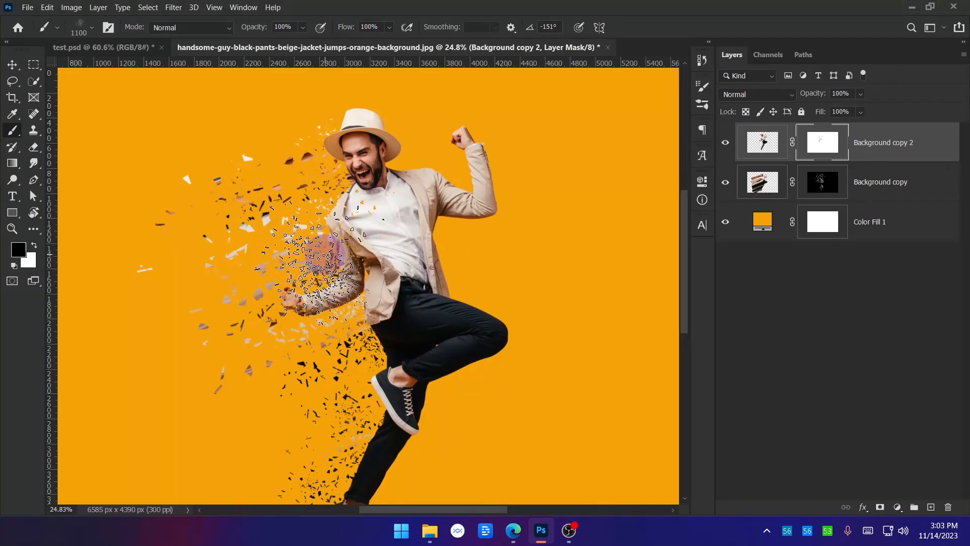
pyautogui.scroll(-1, 328, 264)
pyautogui.scroll(-3, 329, 263)
pyautogui.press(']')
pyautogui.press(']')
pyautogui.press(']')
pyautogui.press(']')
pyautogui.press(']')
pyautogui.press(']')
pyautogui.press(']')
pyautogui.press(']')
pyautogui.press(']')
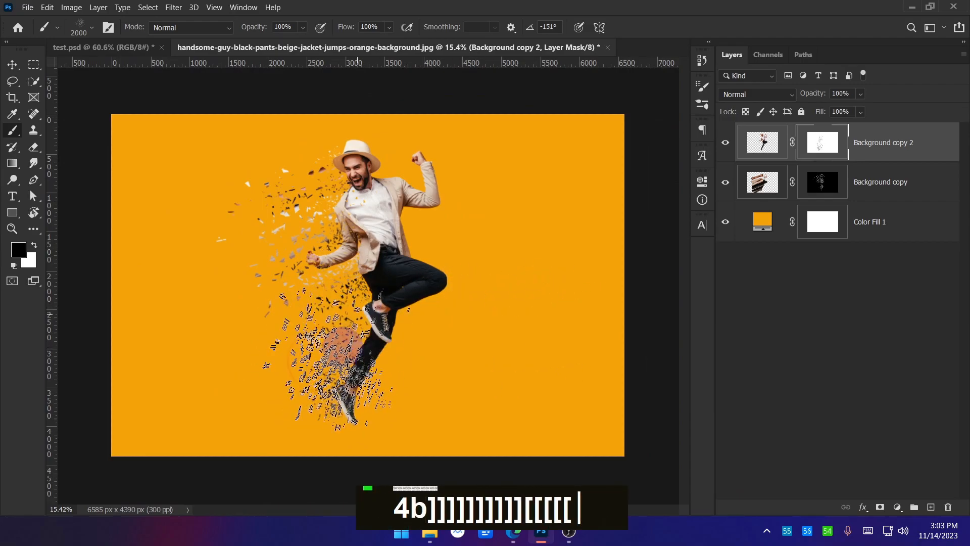
# Stamp black 1500 px fragments into the man's extended lower leg and shoe on the Background copy 2 mask
pyautogui.scroll(6, 342, 347)
pyautogui.press('[')
pyautogui.press('[')
pyautogui.press('[')
pyautogui.press('[')
pyautogui.press('[')
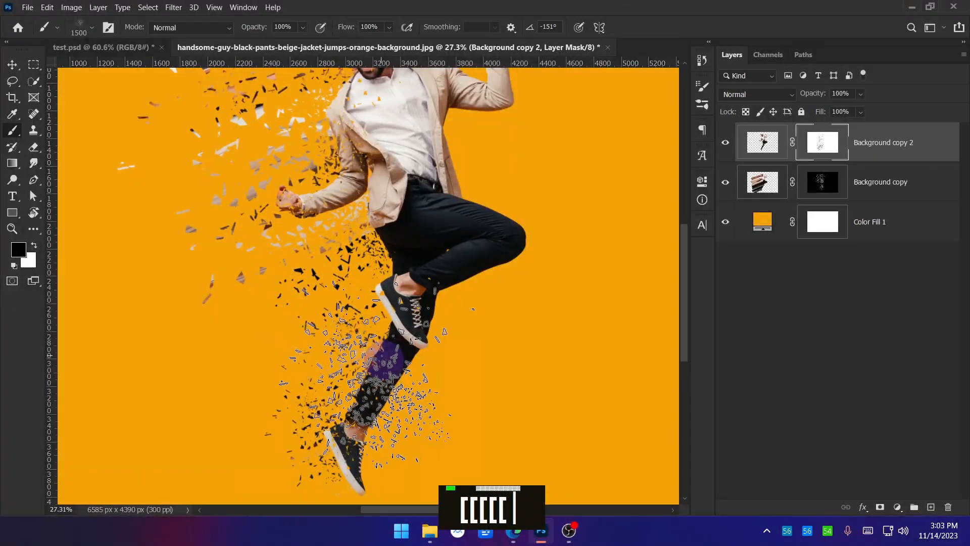
pyautogui.scroll(-2, 425, 360)
pyautogui.doubleClick(480, 331)
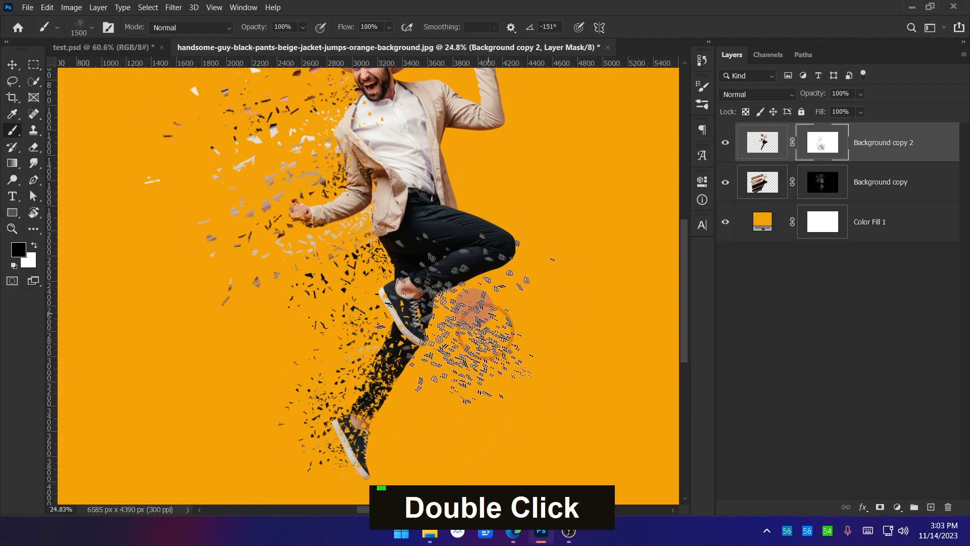
# Undo the last fragment stamps on the Background copy 2 mask
pyautogui.scroll(-5, 538, 294)
pyautogui.scroll(3, 449, 306)
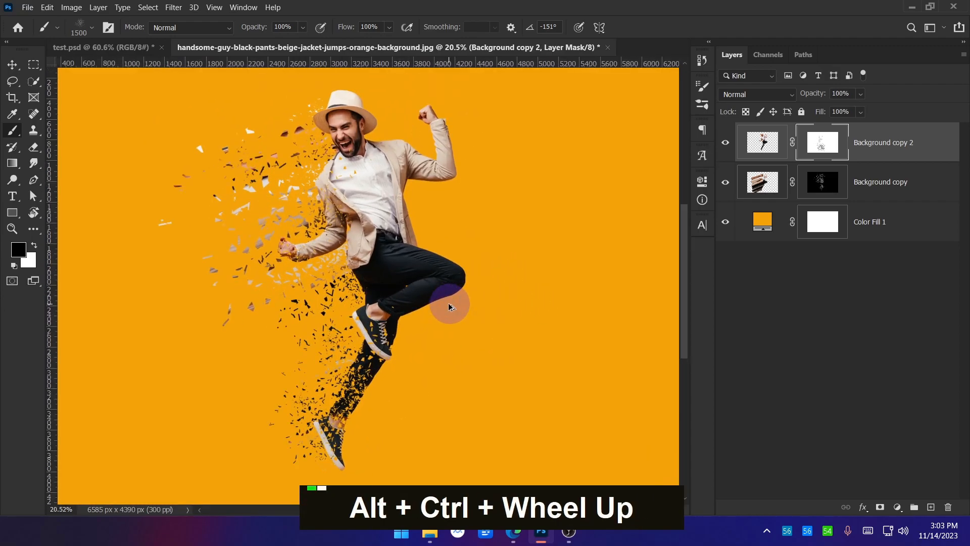
pyautogui.scroll(1, 450, 306)
pyautogui.hotkey('ctrl', 'z')
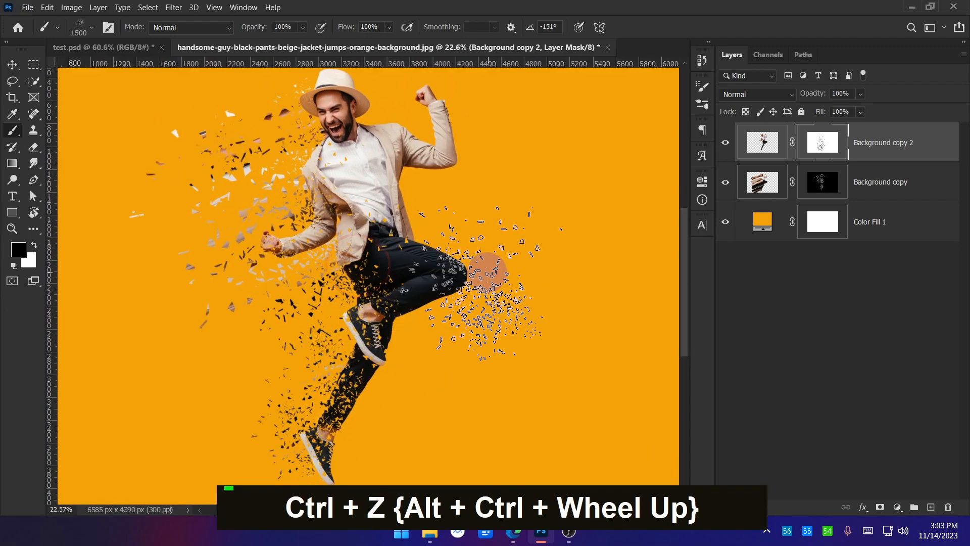
pyautogui.hotkey('ctrl', 'z')
# Try a 2200 px brush over the trousers, undo it, and stamp black 1900 px fragments into the thigh below the jacket hem
pyautogui.press(']')
pyautogui.press(']')
pyautogui.press(']')
pyautogui.press(']')
pyautogui.press(']')
pyautogui.press(']')
pyautogui.press(']')
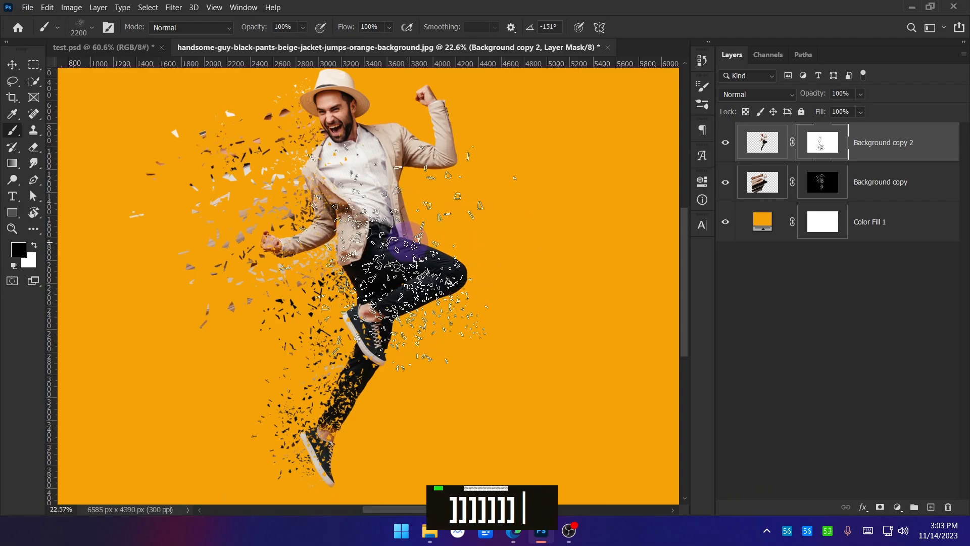
pyautogui.scroll(-1, 535, 251)
pyautogui.scroll(-1, 535, 251)
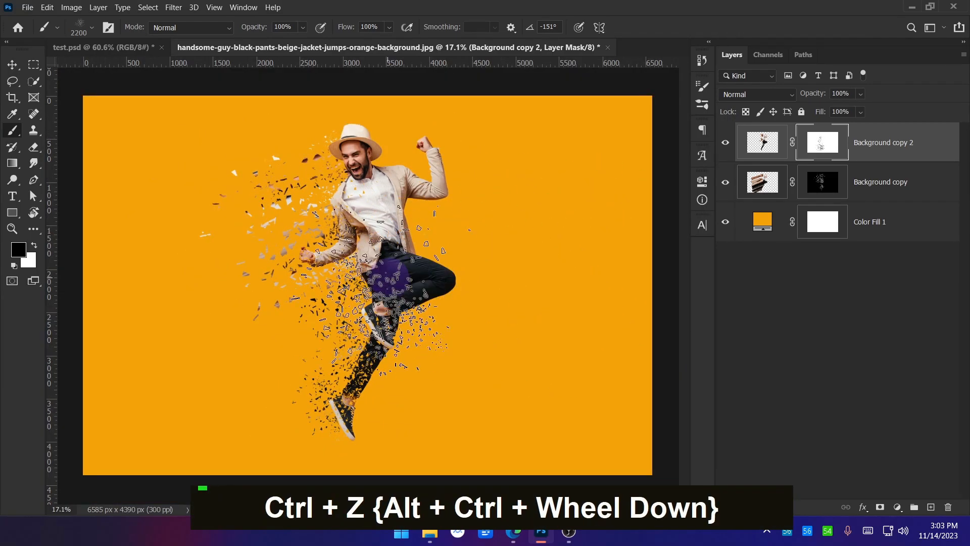
pyautogui.press('[')
pyautogui.press('[')
pyautogui.press('[')
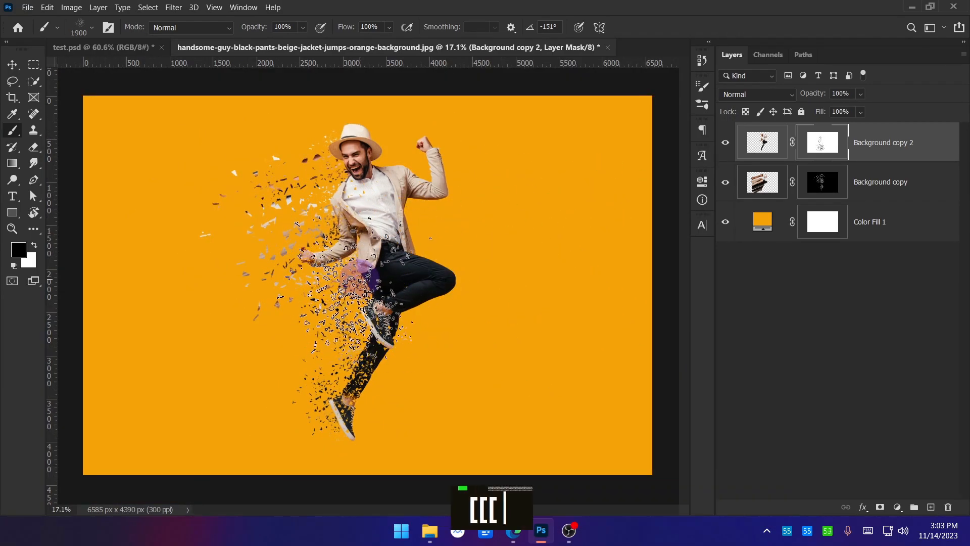
# Stamp black 1400 px fragments into the man's lowered arm and jacket front, and undo the extra stamp near the face
pyautogui.press('[')
pyautogui.press('[')
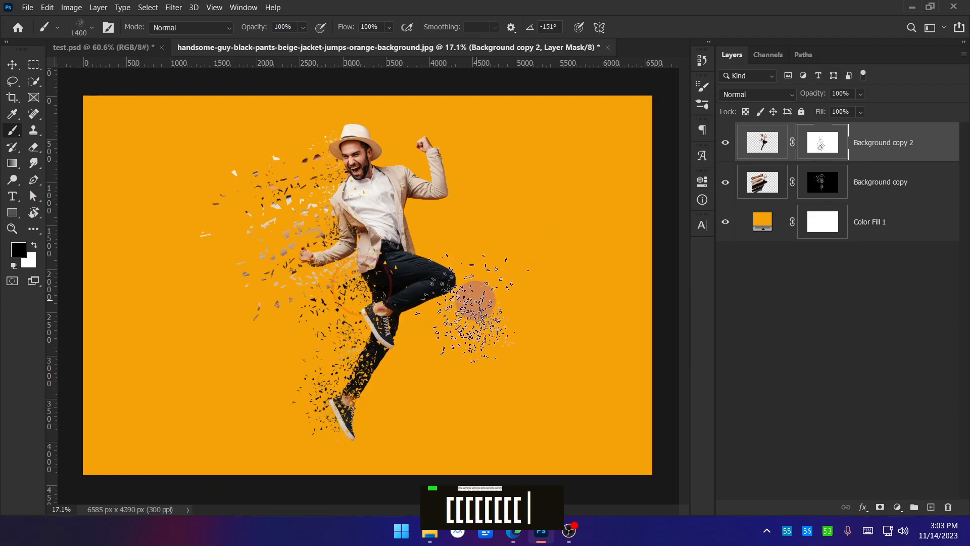
pyautogui.doubleClick(321, 257)
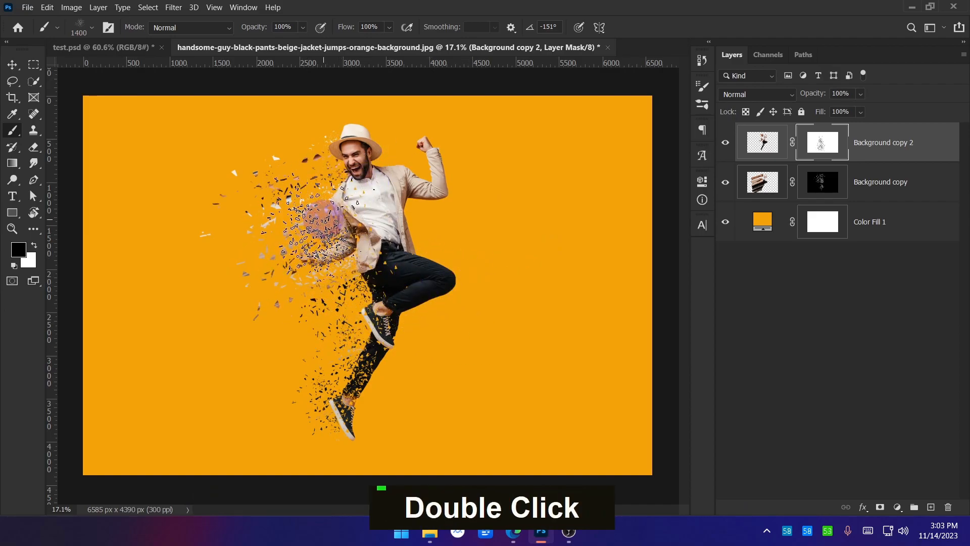
pyautogui.click(342, 165)
pyautogui.scroll(2, 399, 166)
pyautogui.hotkey('ctrl', 'z')
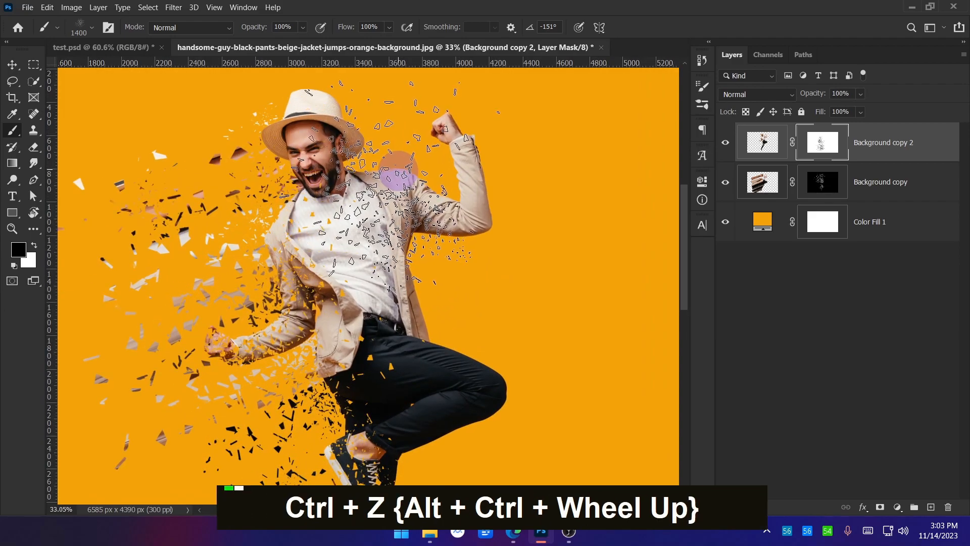
# Stamp black 600 px fragments along the man's dispersing shoulder, forearm and fist on the Background copy 2 mask
pyautogui.press('[')
pyautogui.press('[')
pyautogui.press('[')
pyautogui.press('[')
pyautogui.press('[')
pyautogui.press('[')
pyautogui.press('[')
pyautogui.press('[')
pyautogui.press('[')
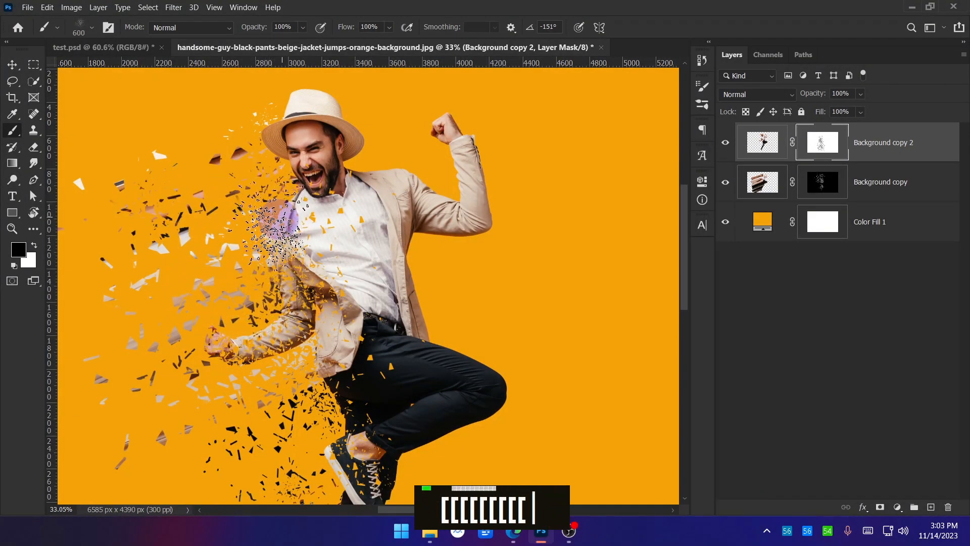
pyautogui.doubleClick(277, 336)
pyautogui.click(217, 335)
# Stamp black 600 px fragments along the rear edge of the bent thigh and the upper shoe
pyautogui.press('space')
pyautogui.moveTo(338, 376); pyautogui.dragTo(340, 260)
pyautogui.doubleClick(322, 290)
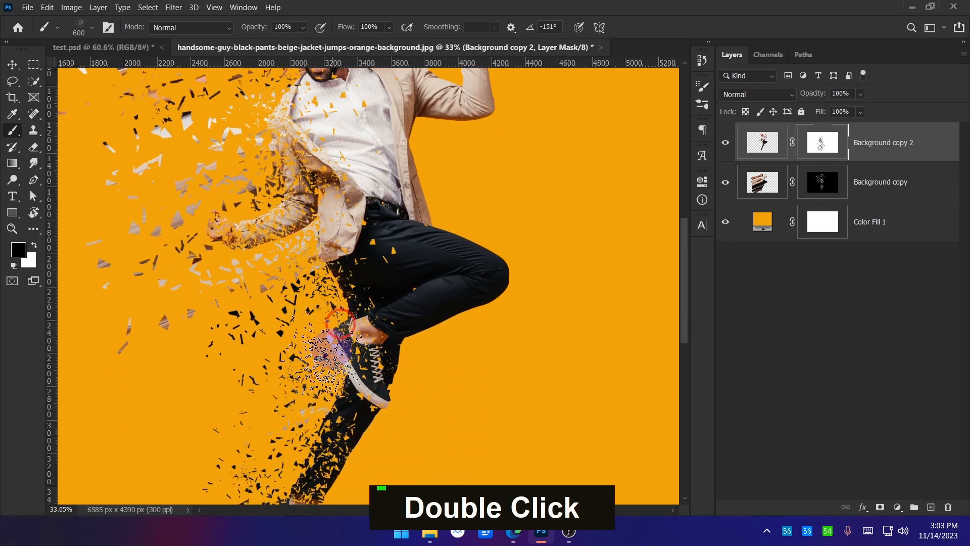
pyautogui.keyDown('ctrl'); pyautogui.keyDown('alt'); pyautogui.scroll(-4, 447, 327); pyautogui.keyUp('alt'); pyautogui.keyUp('ctrl')
pyautogui.keyDown('ctrl'); pyautogui.keyDown('alt'); pyautogui.scroll(2, 447, 327); pyautogui.keyUp('alt'); pyautogui.keyUp('ctrl')
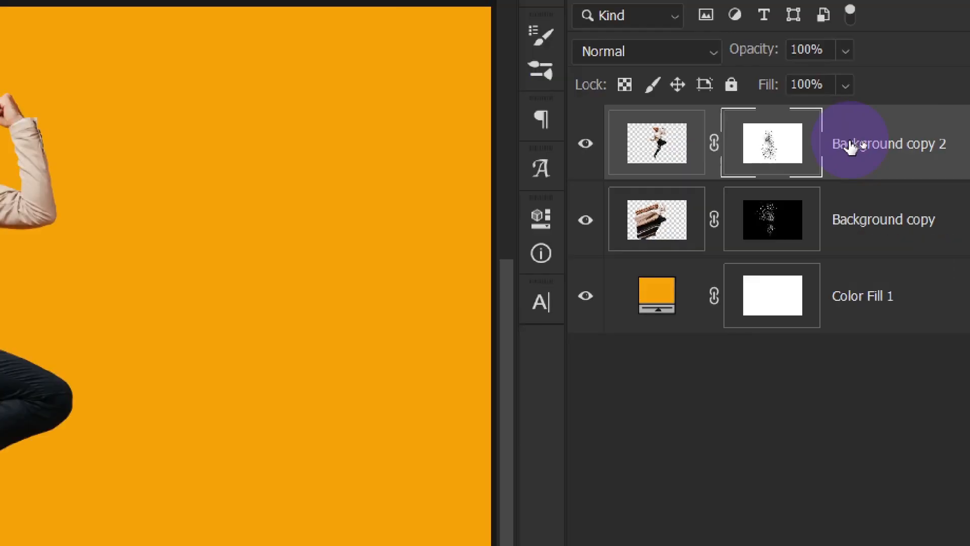
pyautogui.press('F5')
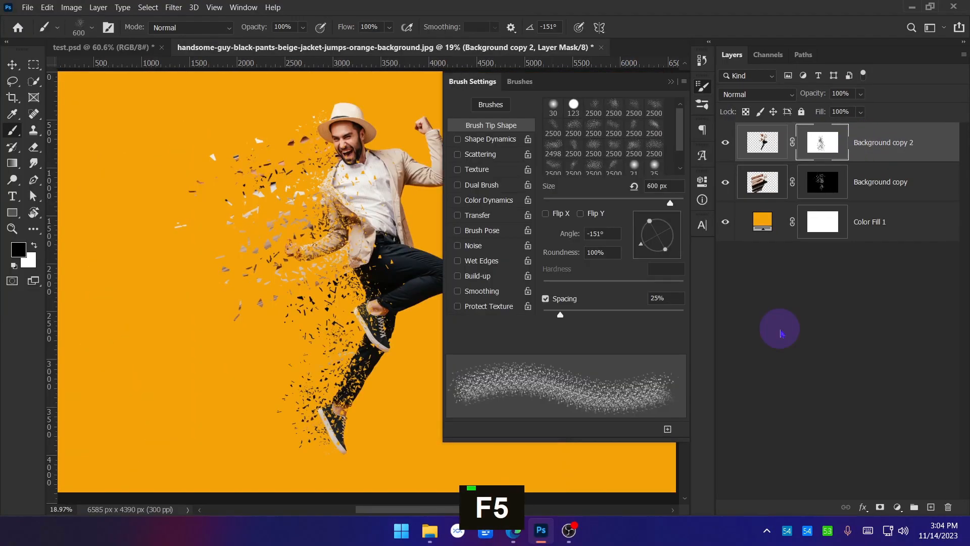
pyautogui.click(671, 81)
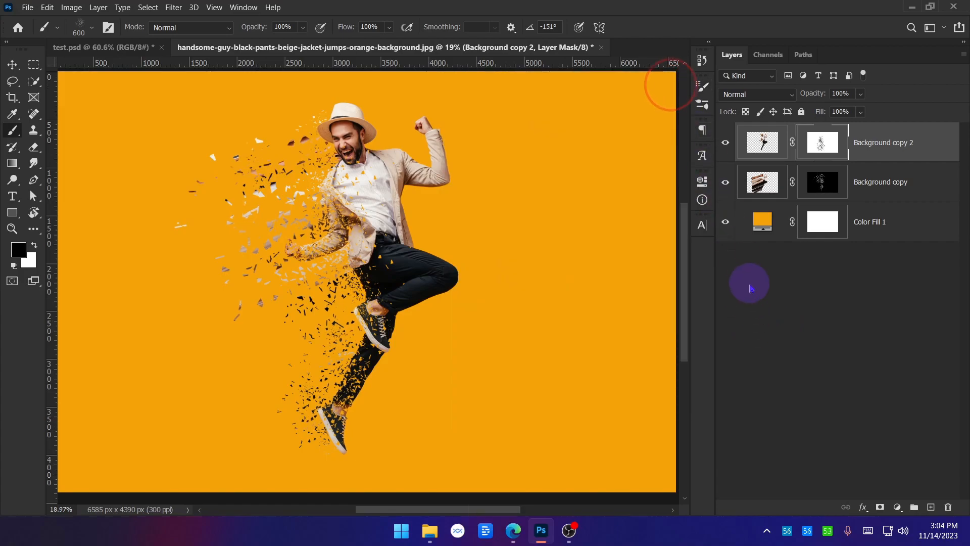